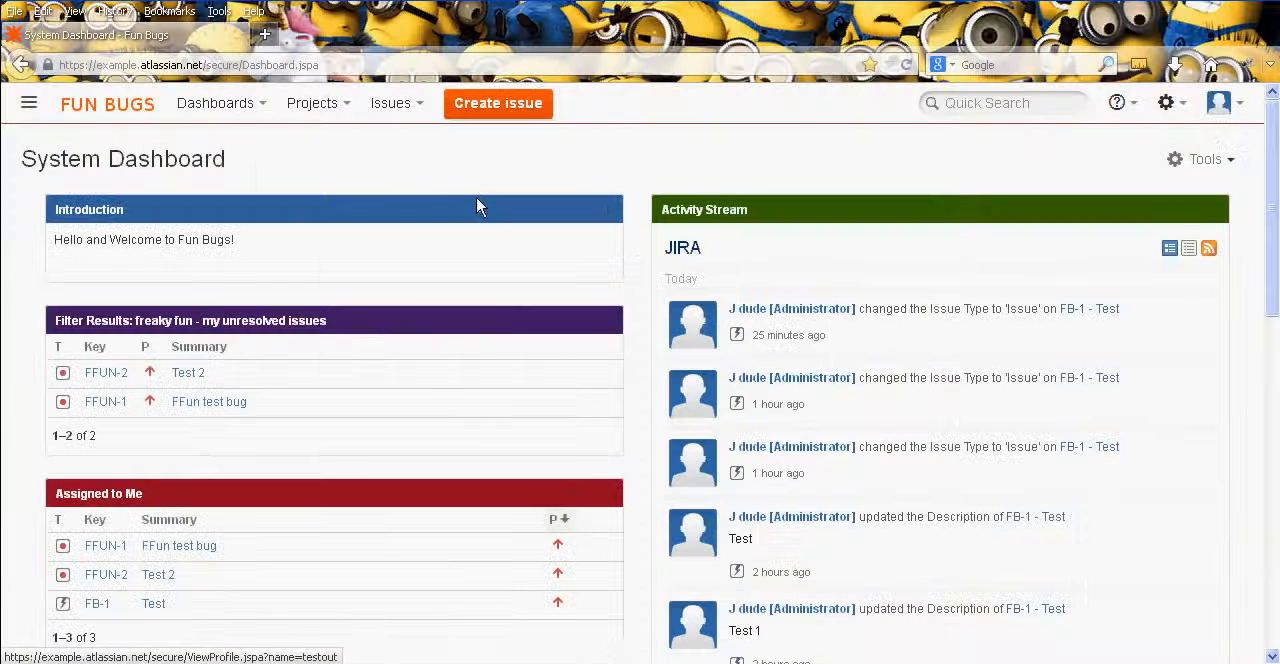
- Open the user administration page and copy the e-mail address of the System Administrator account from the user list
click(1166, 102)
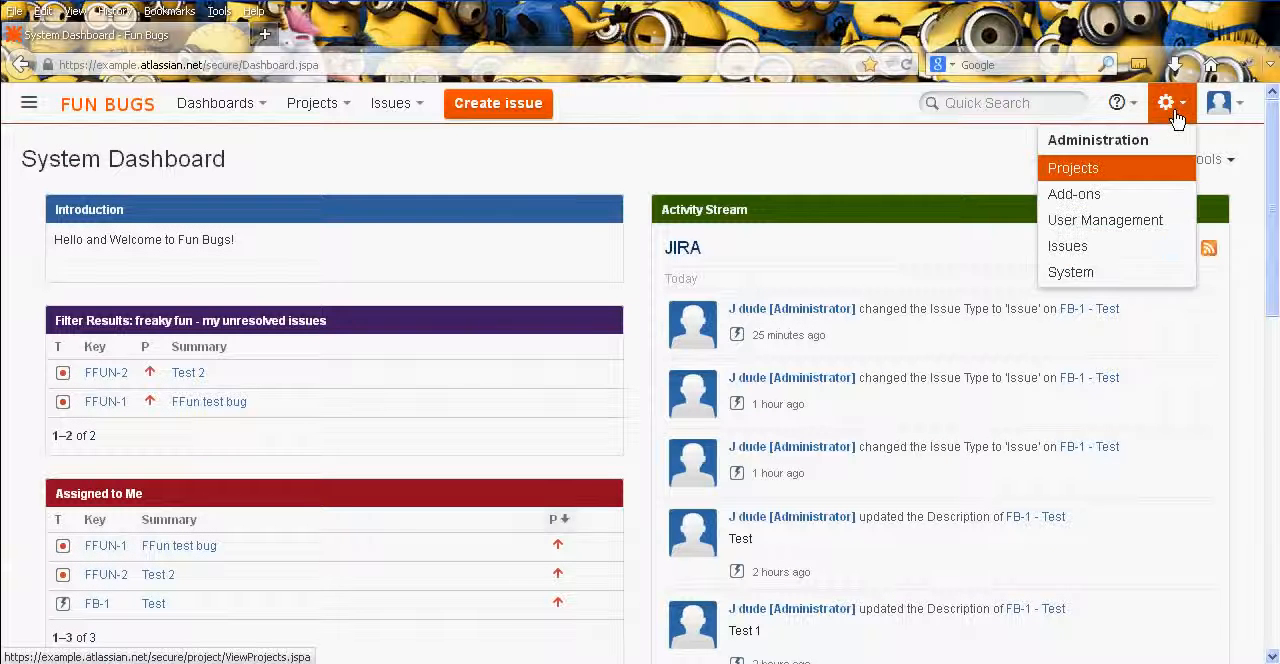
click(1150, 218)
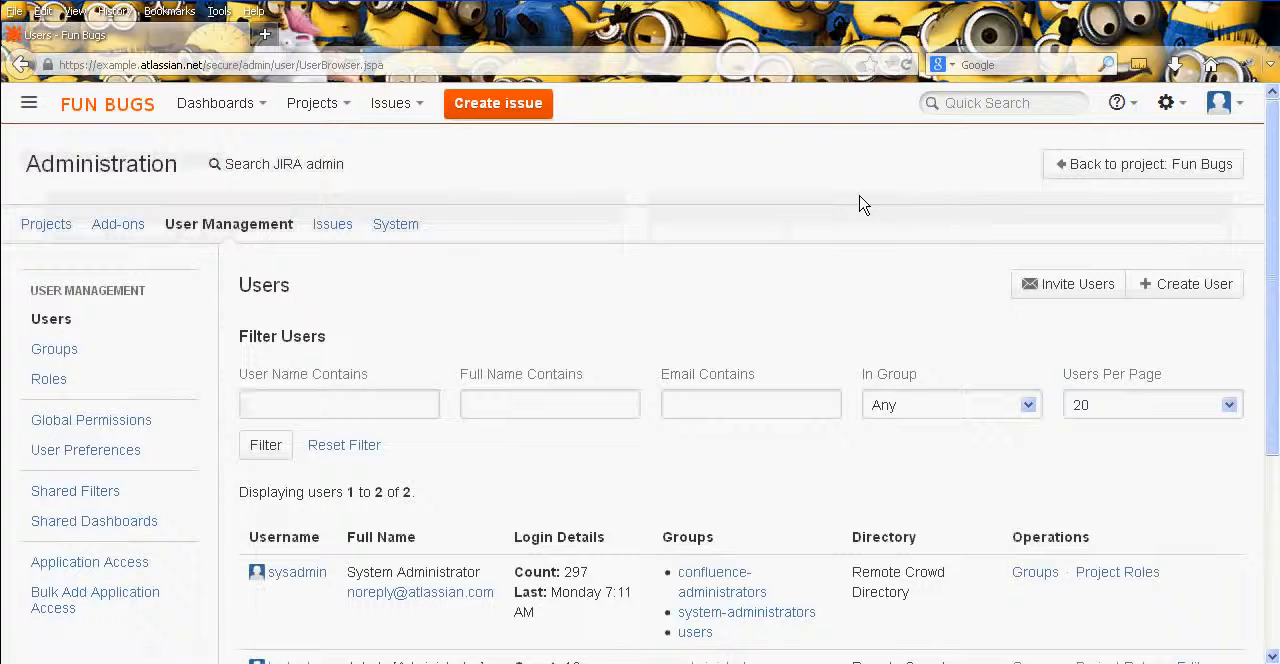
middle_click(714, 258)
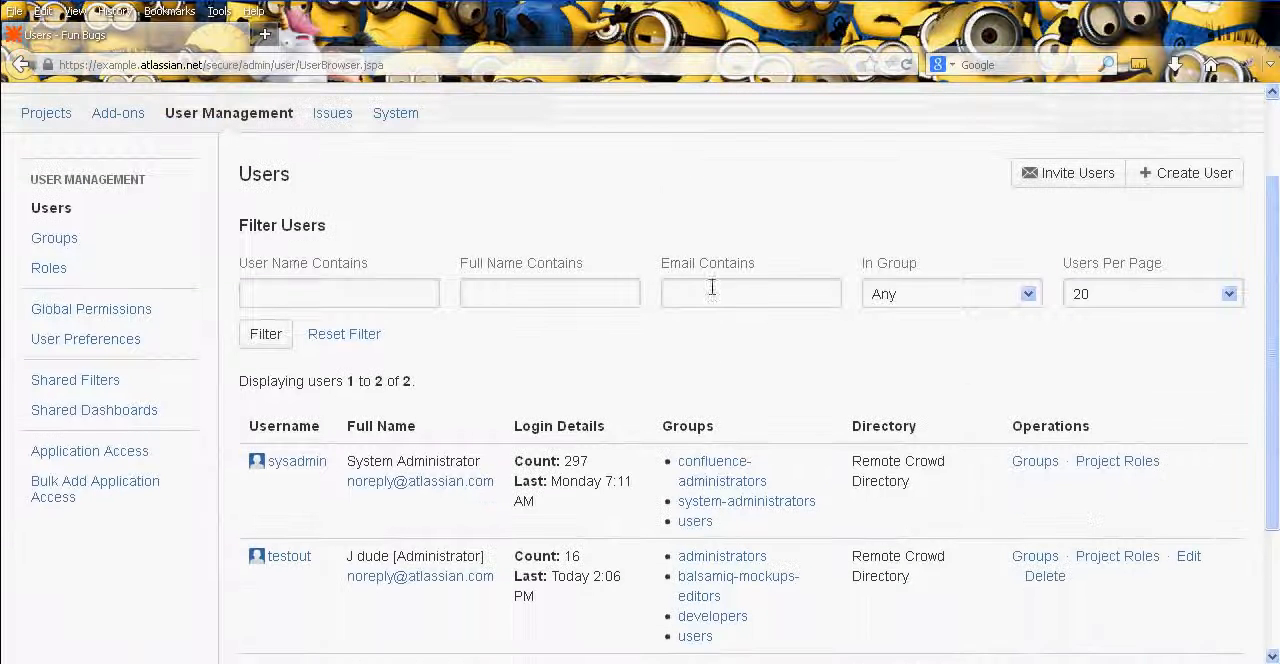
drag(497, 489, 350, 506)
key(ctrl+c)
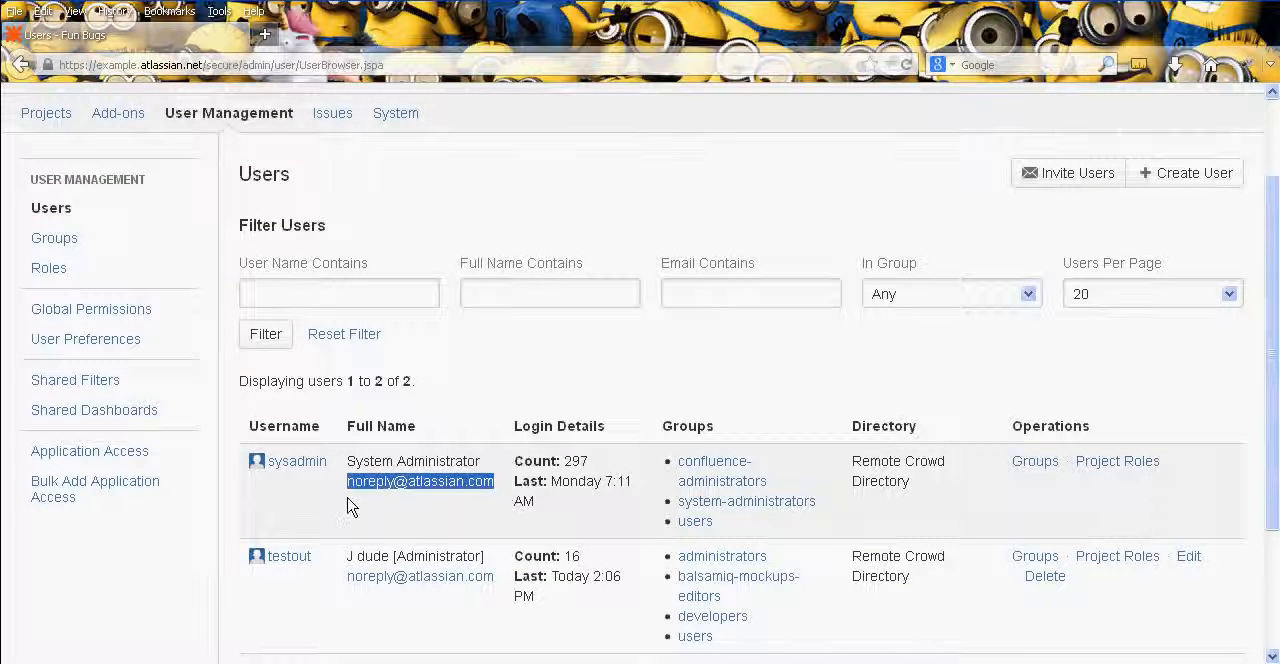
click(591, 397)
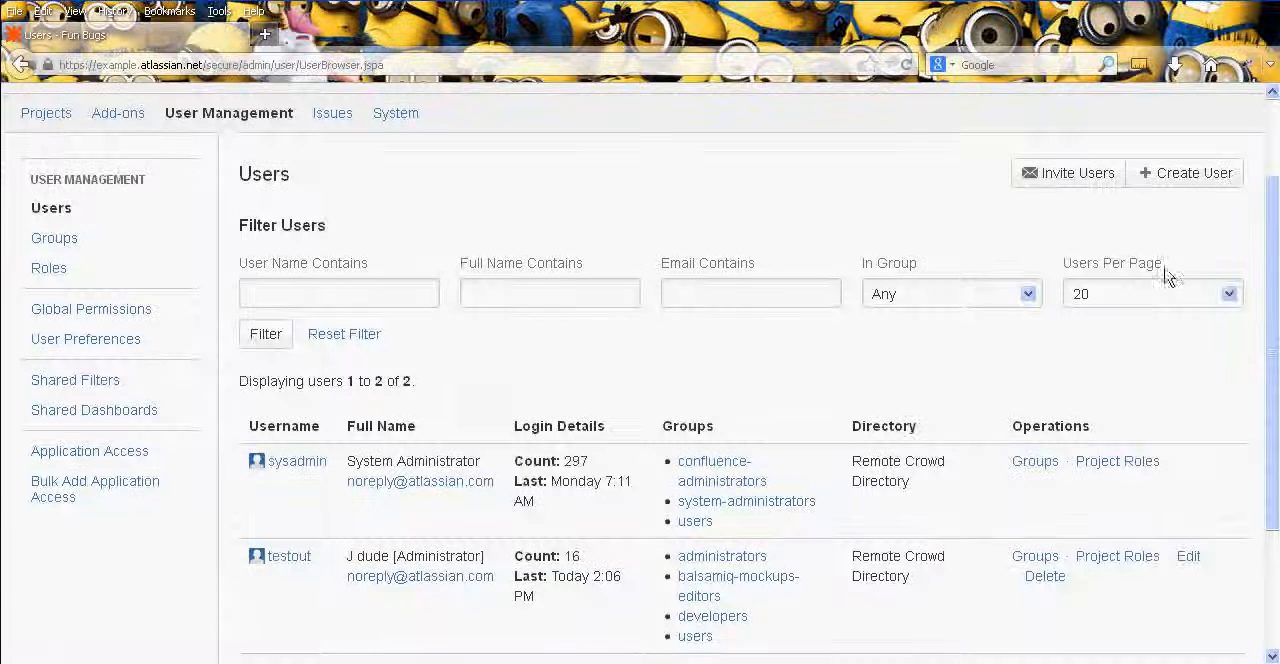
middle_click(1016, 233)
middle_click(1004, 197)
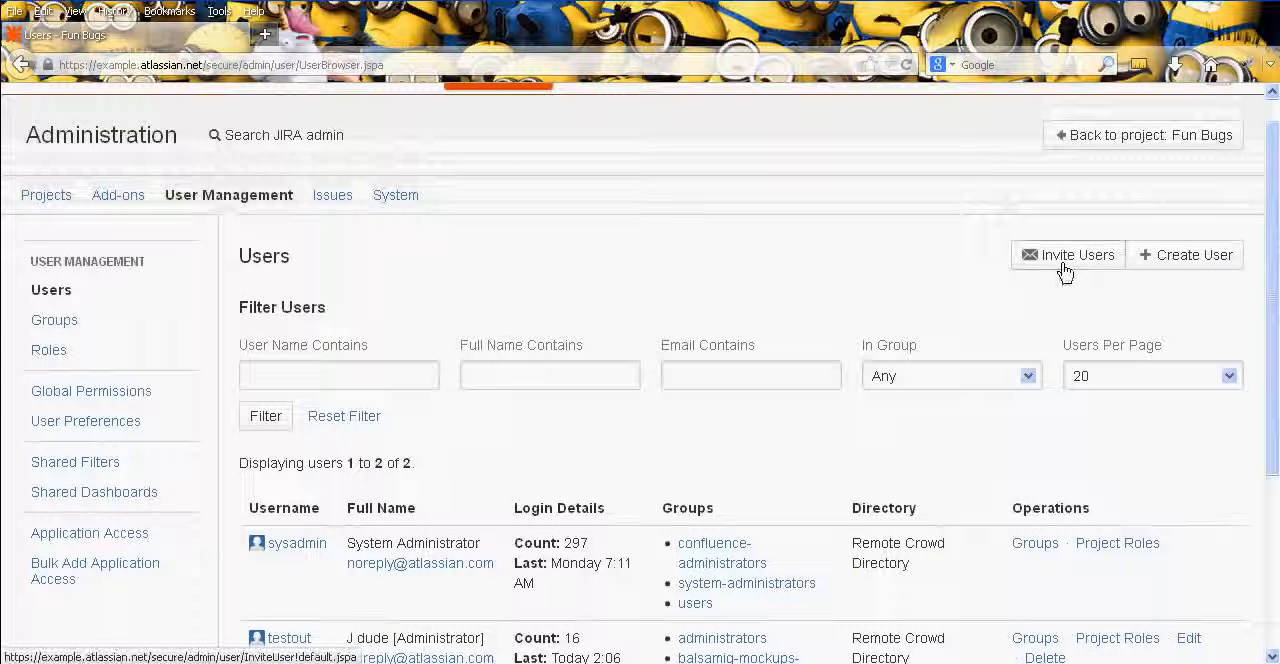
click(1064, 262)
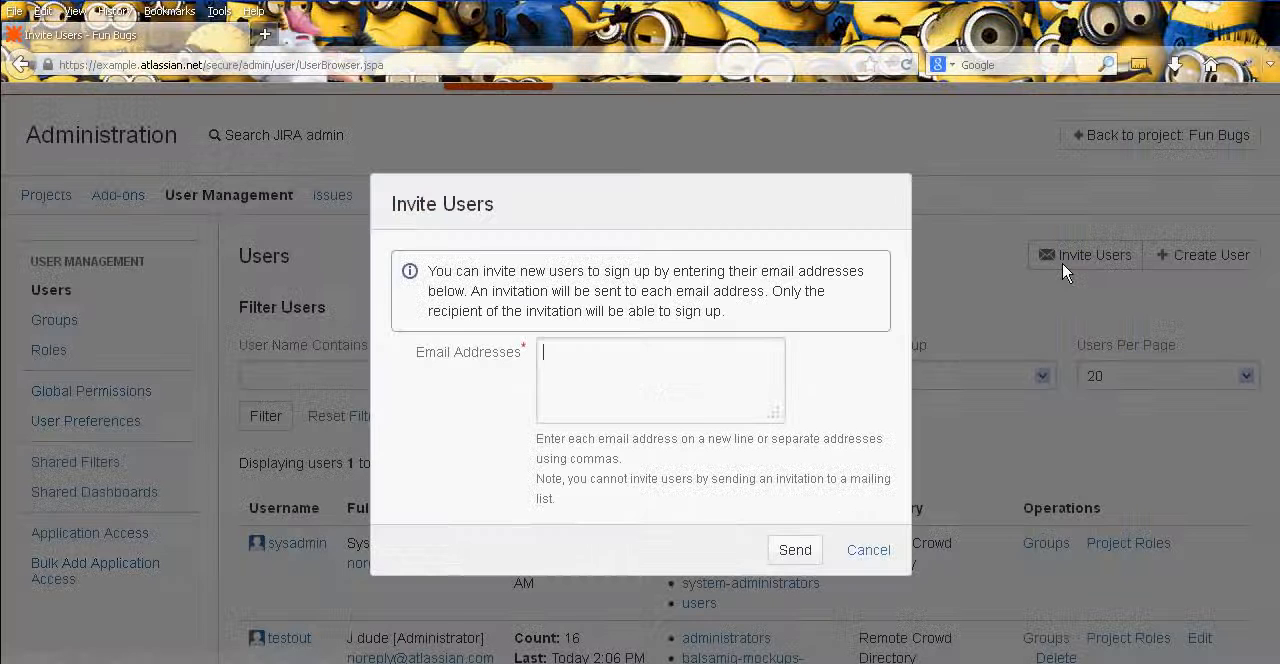
key(ctrl+v)
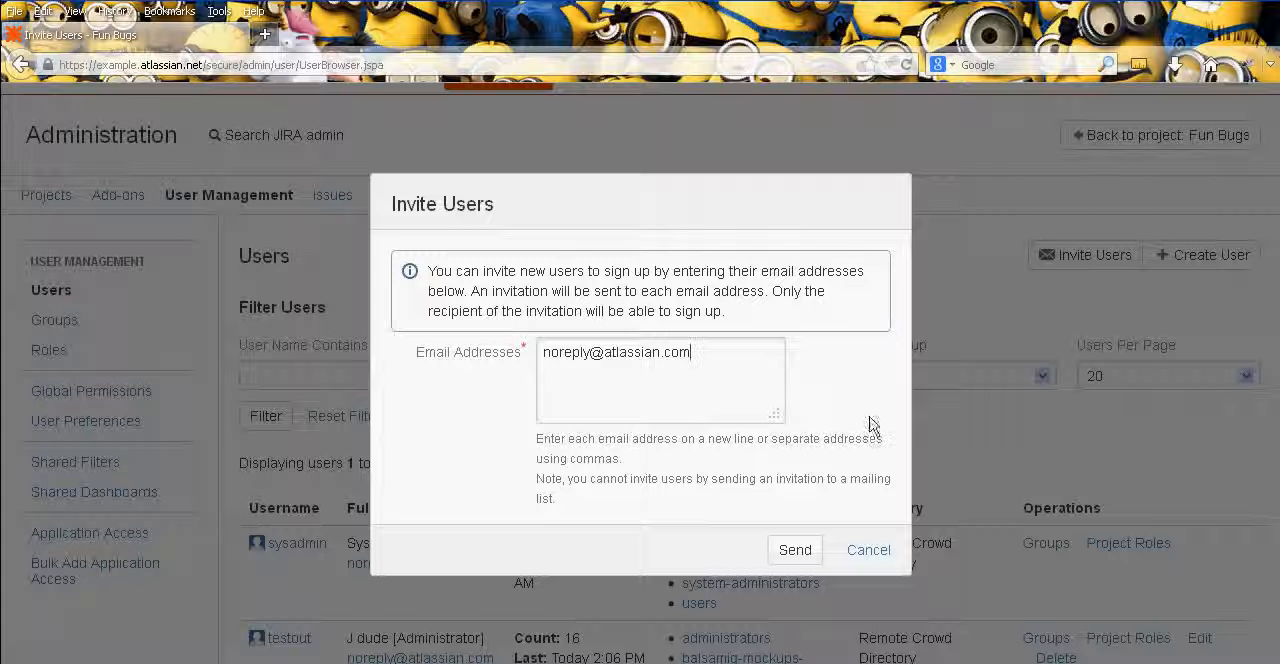
click(878, 553)
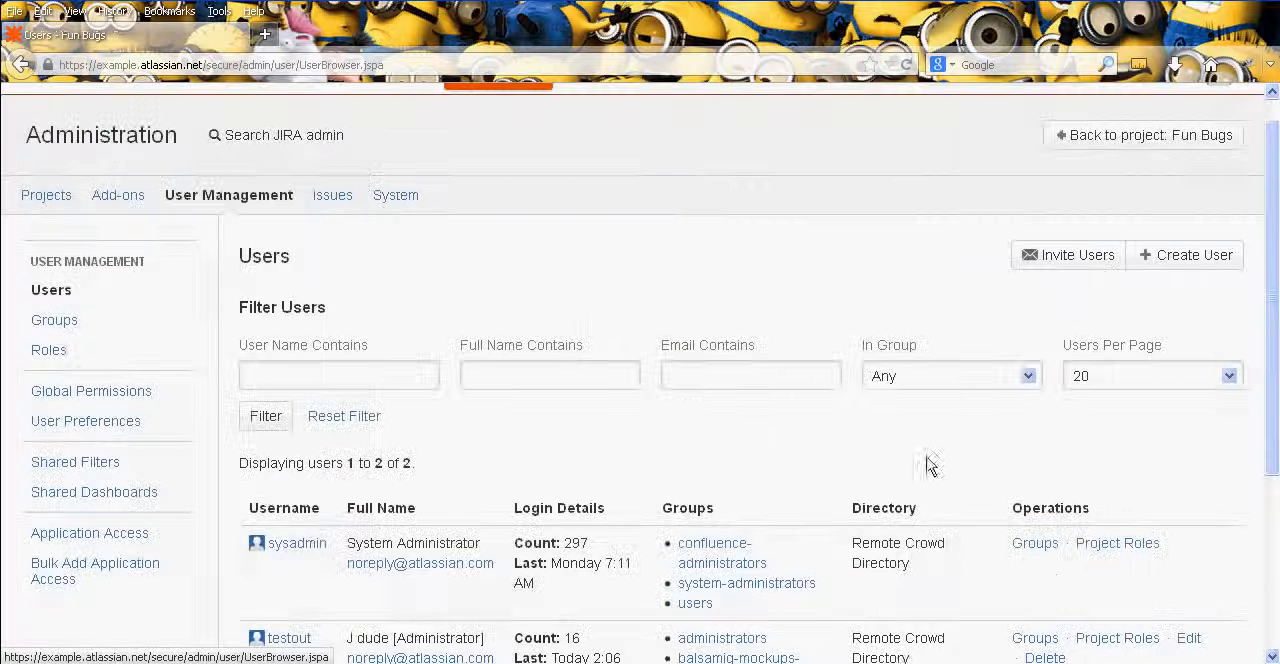
- Create a user with username testuser and full name Test User, entering and confirming the account password and filling in the copied e-mail address
click(1196, 258)
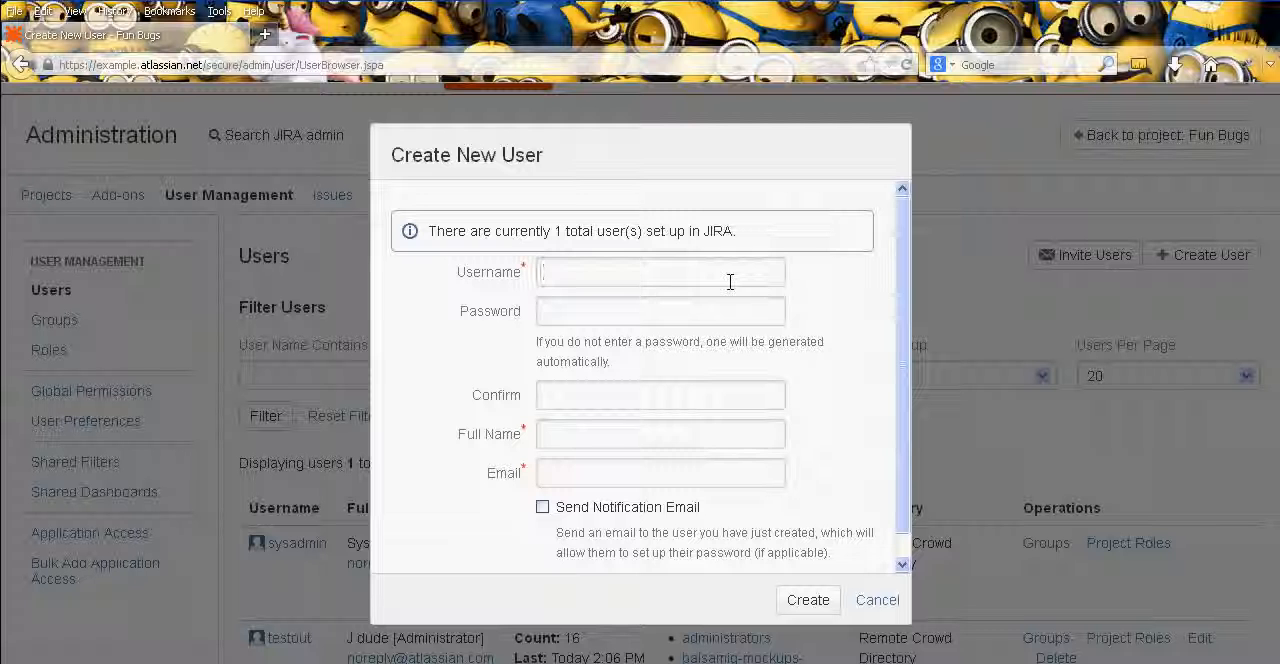
text(testuser)
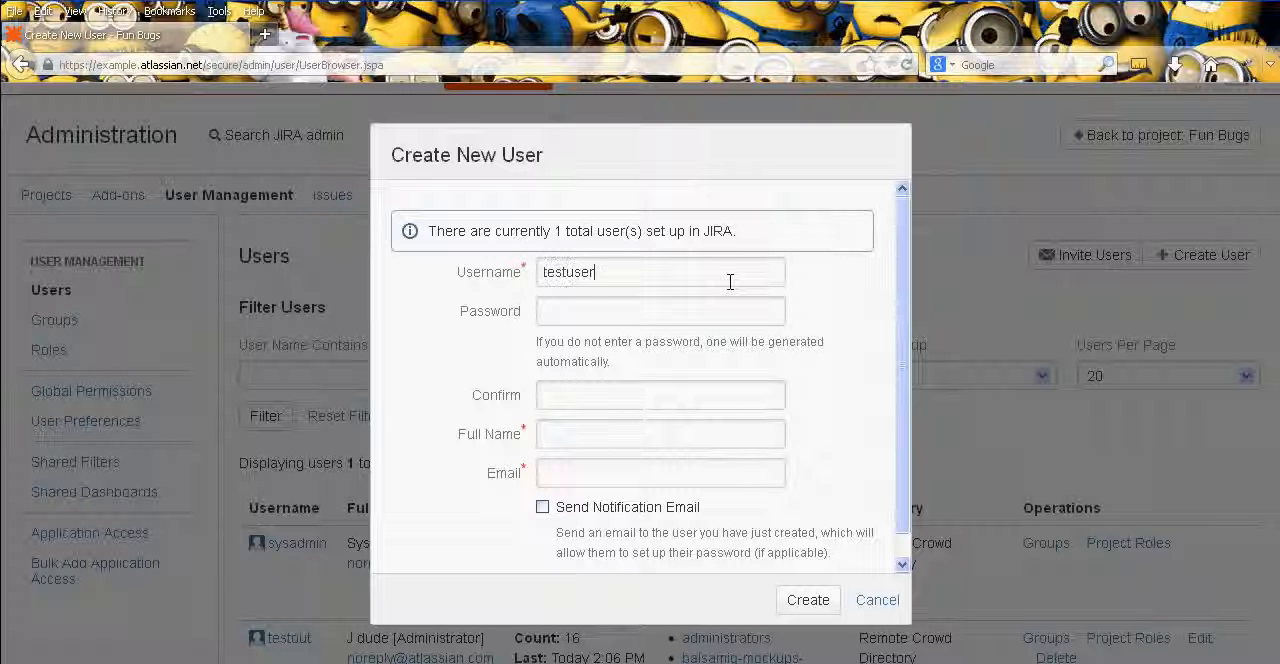
key(Tab)
text(••••)
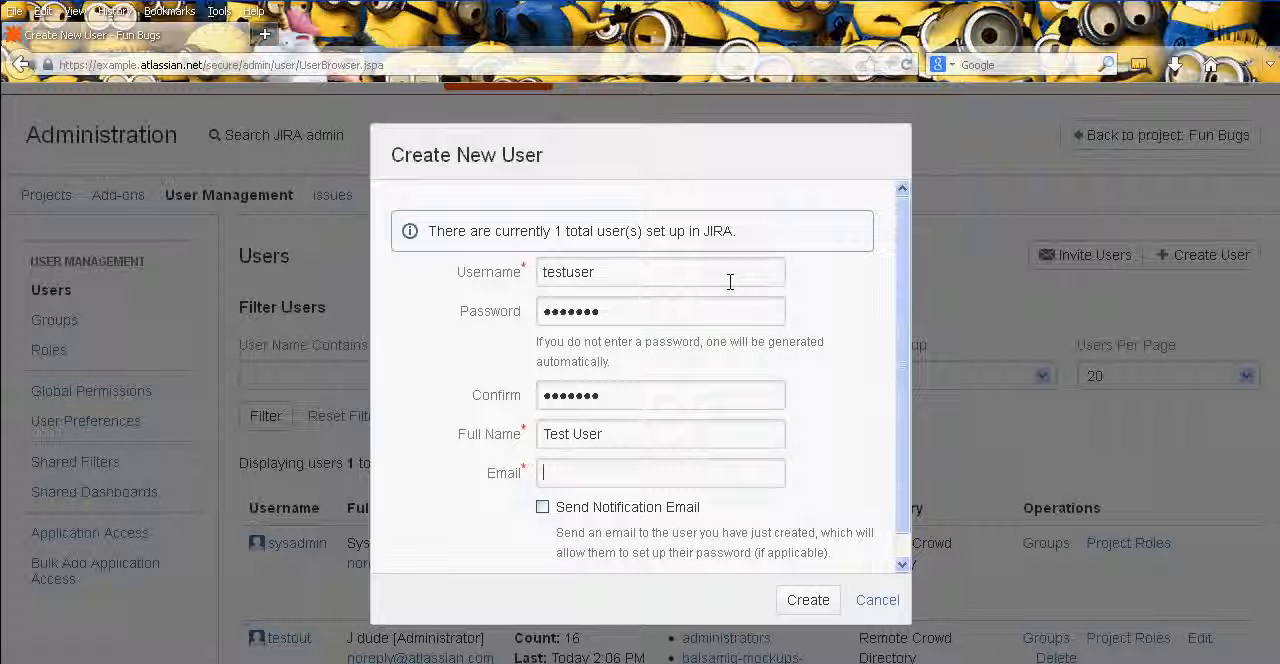
key(ctrl+v)
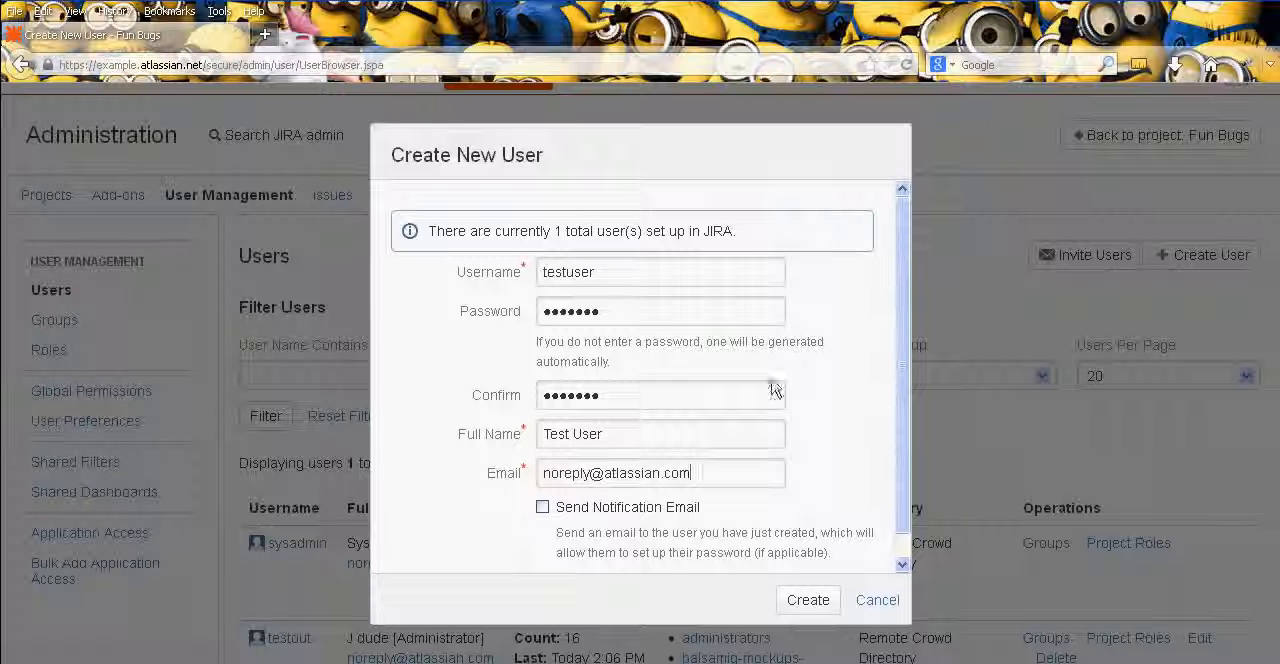
scroll(851, 405, down, 1)
scroll(849, 449, up, 1)
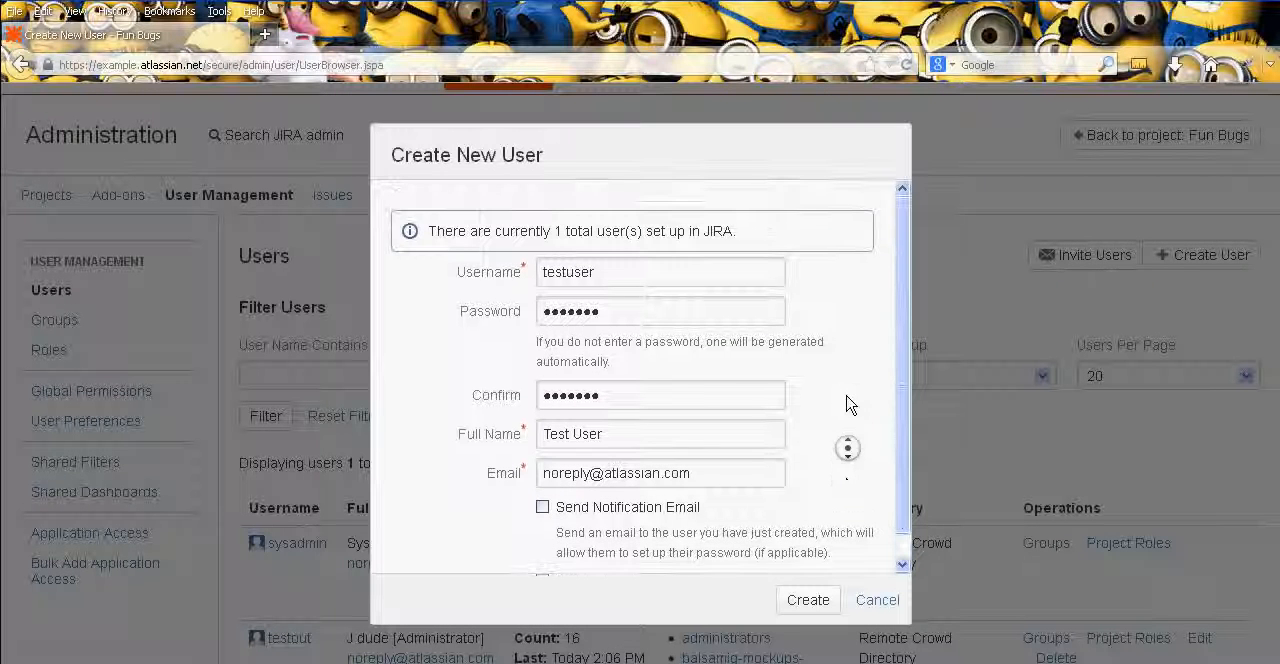
click(818, 602)
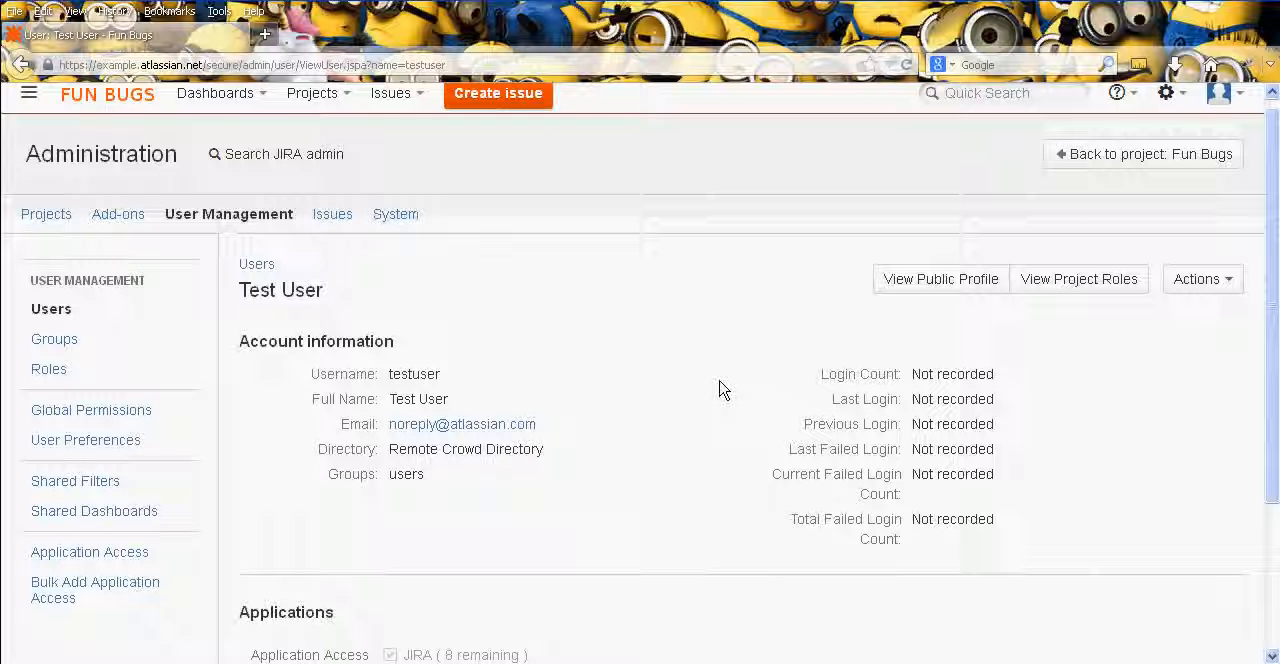
- Review the new user's account information and application access, and check which groups are available for it to join
middle_click(726, 358)
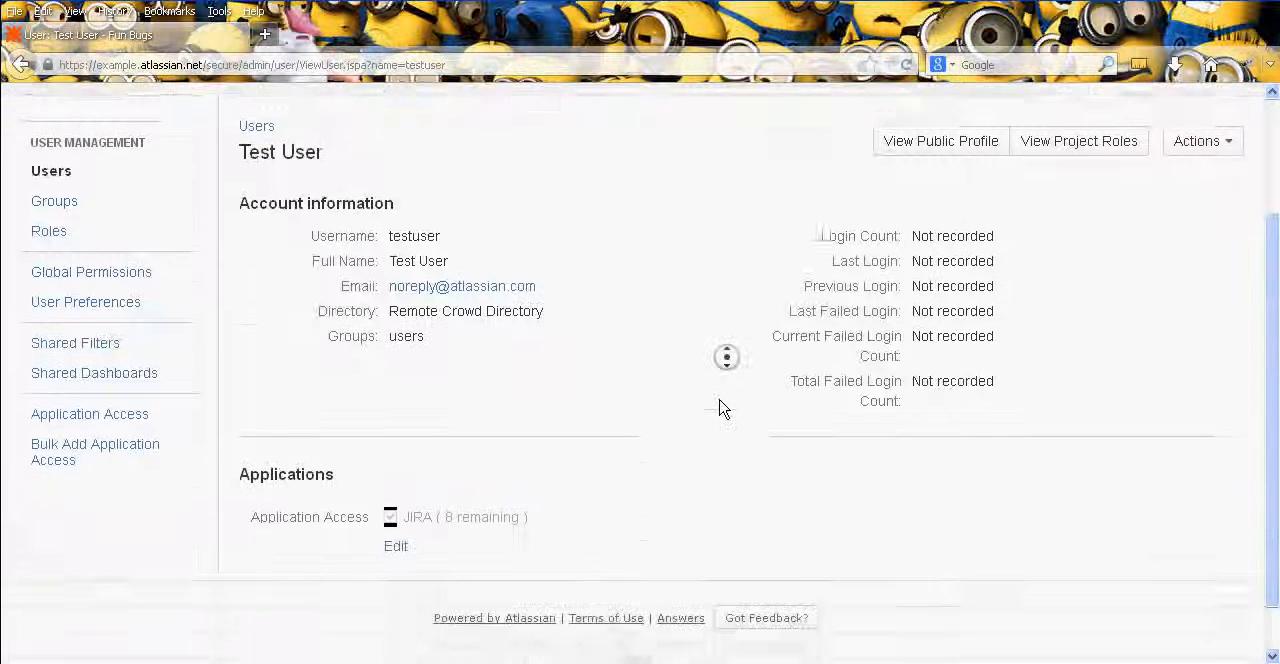
middle_click(709, 388)
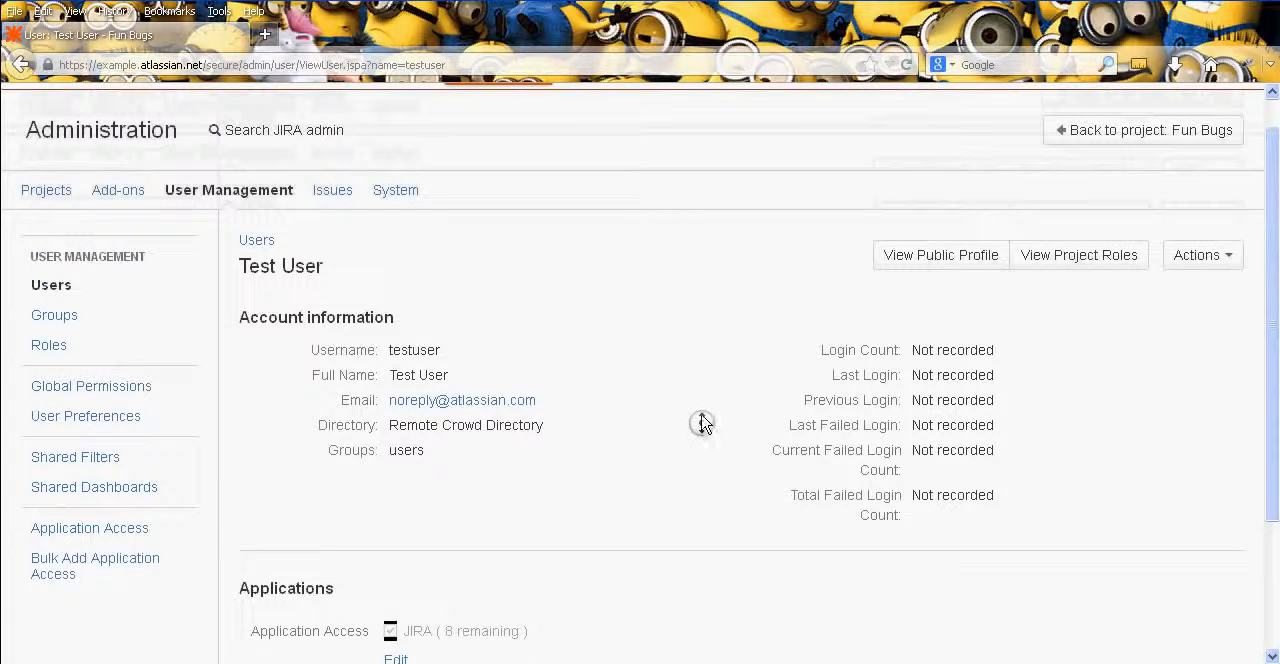
middle_click(713, 403)
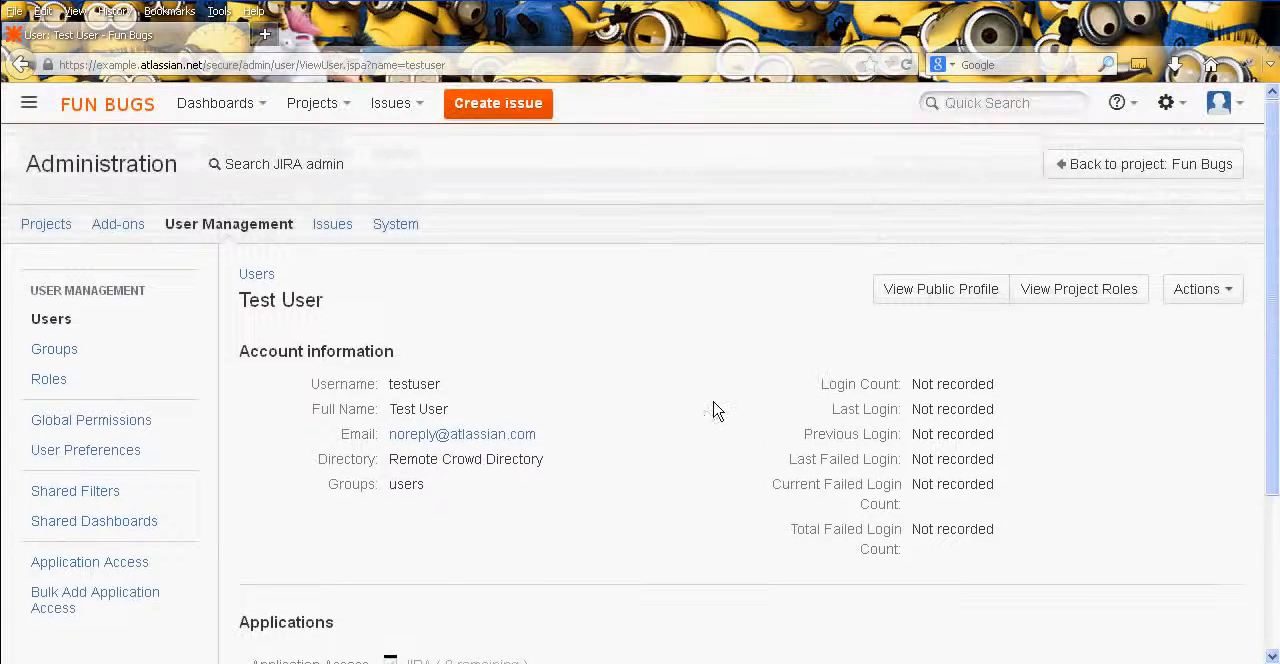
click(1238, 288)
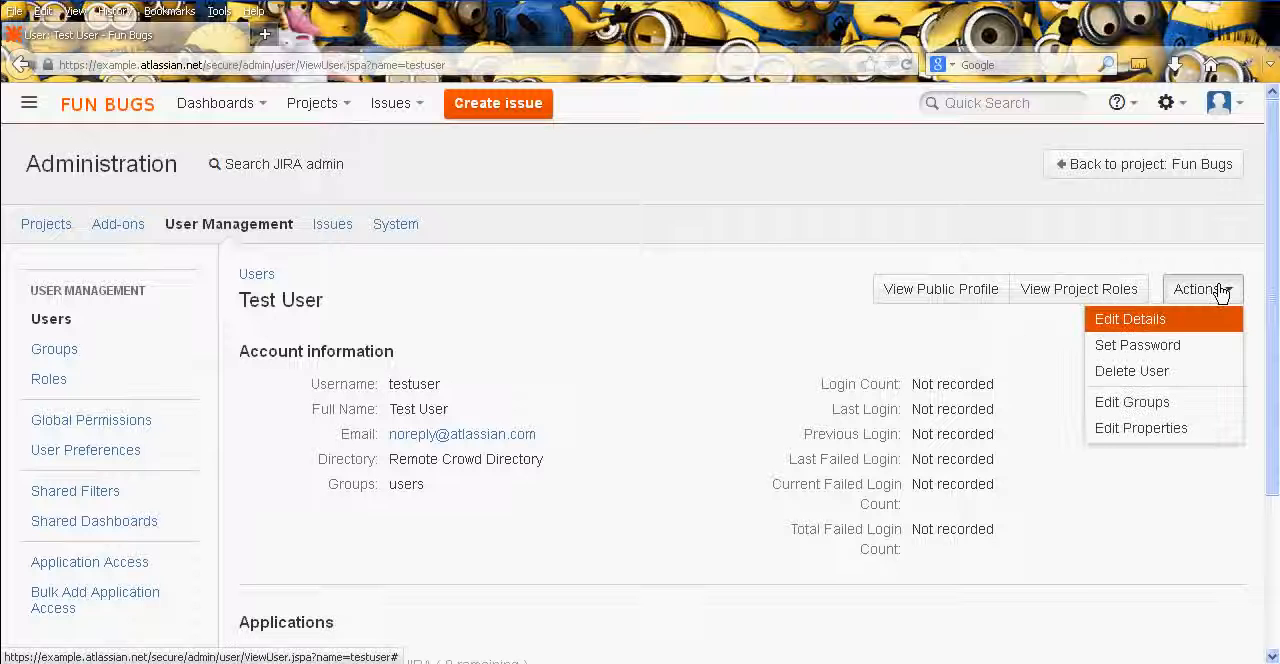
click(1148, 402)
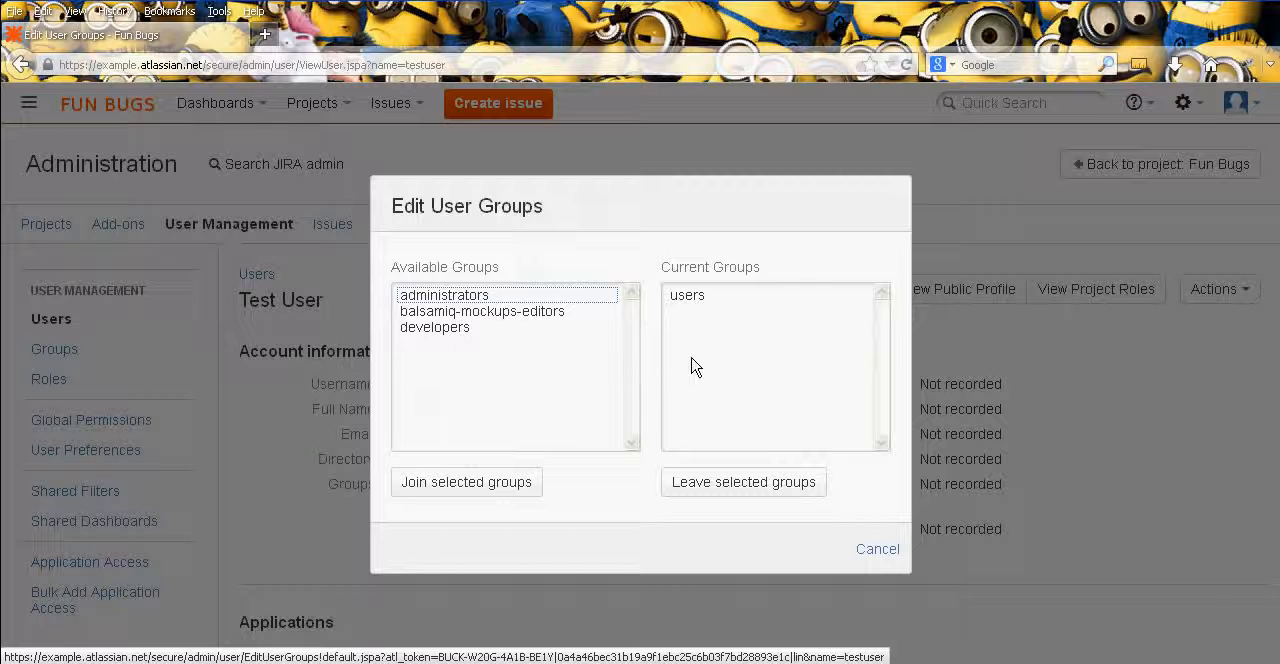
click(883, 546)
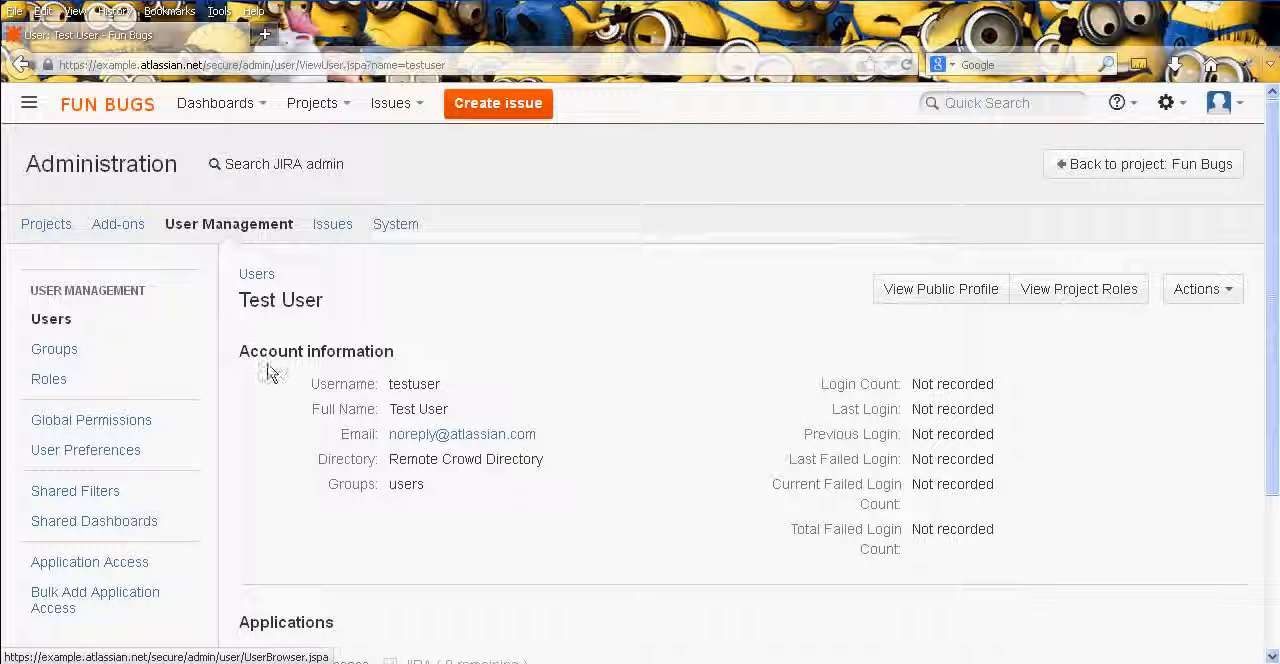
- Add a new user group named Testers in the group browser
click(95, 355)
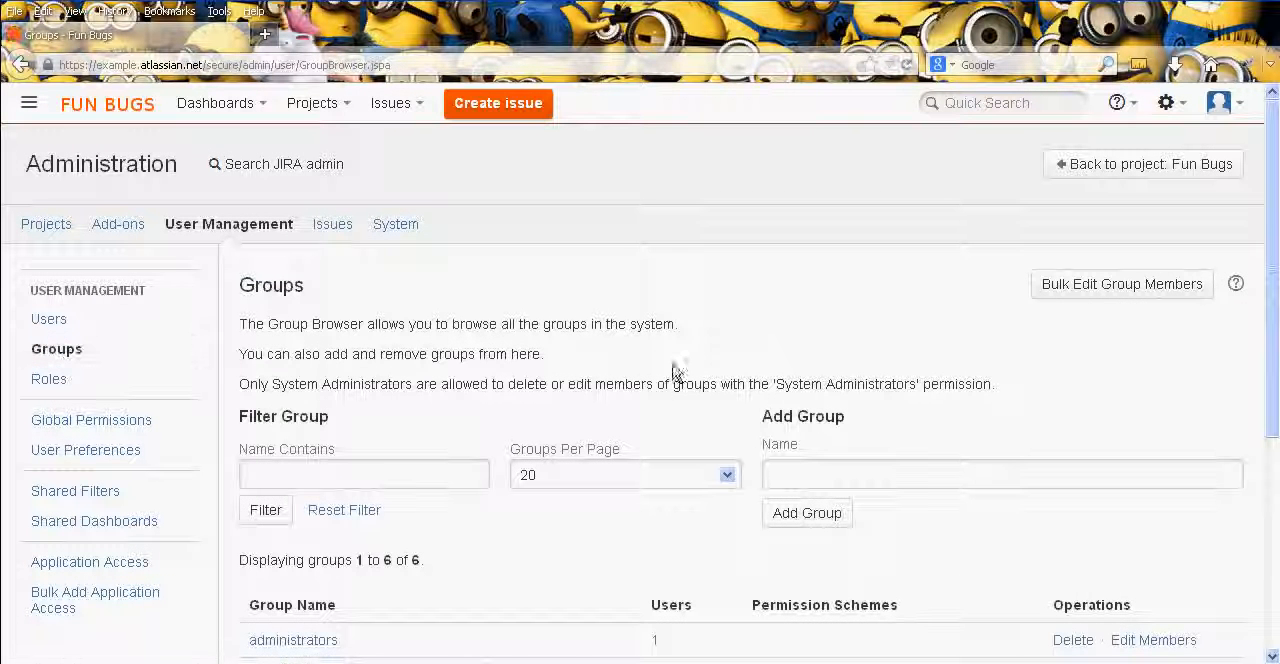
scroll(770, 360, down, 1)
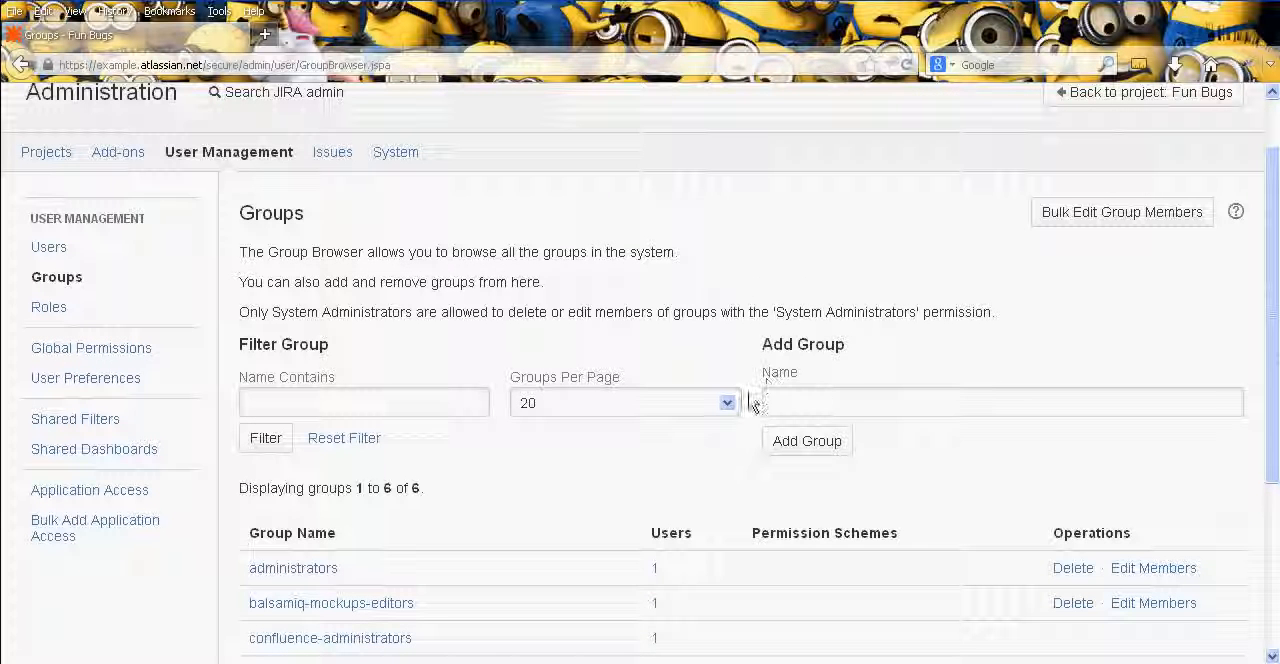
click(826, 403)
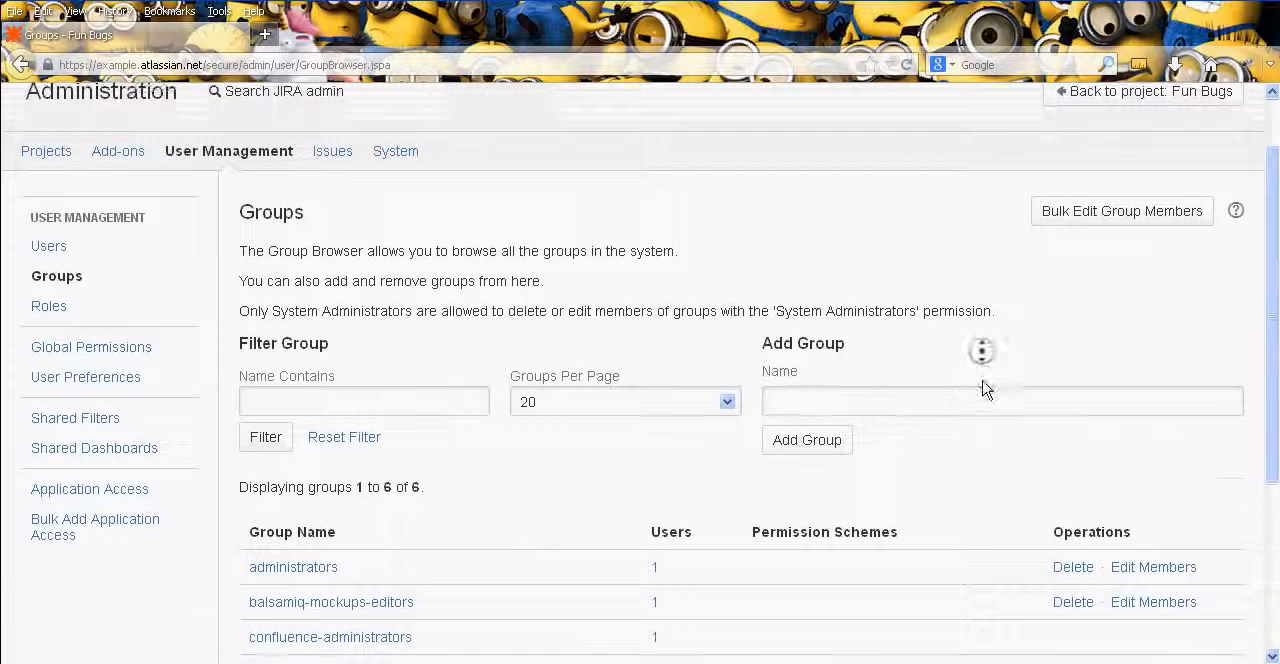
scroll(983, 388, down, 1)
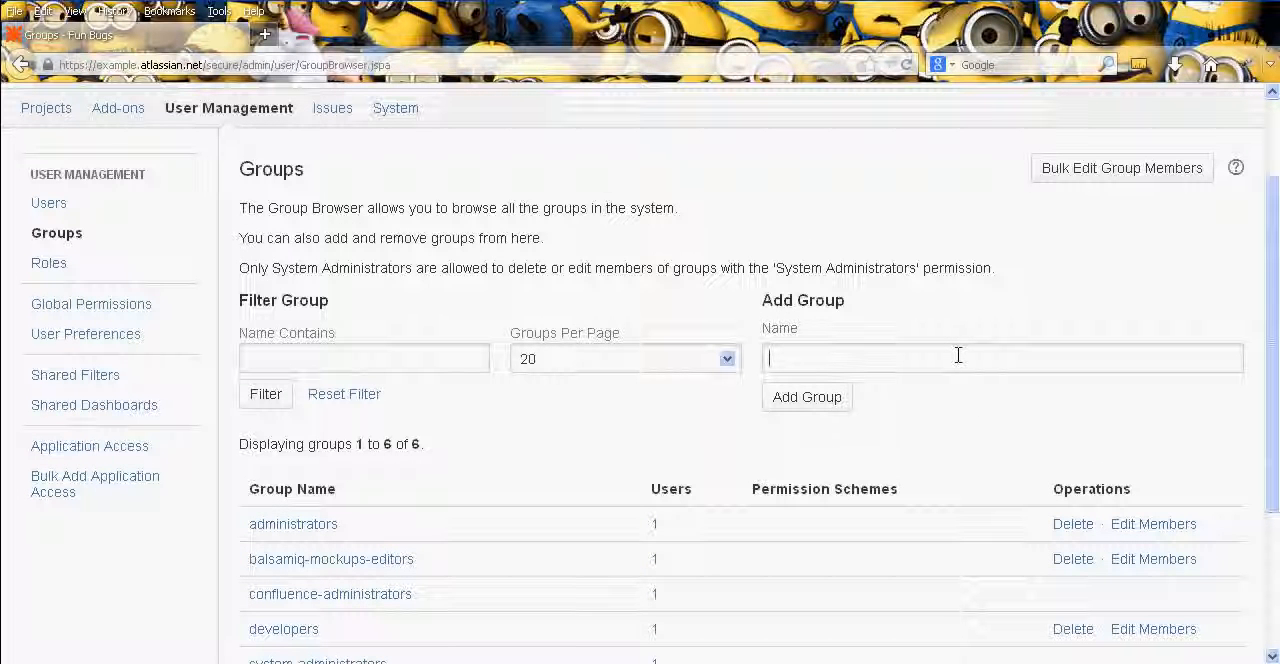
text(Testers)
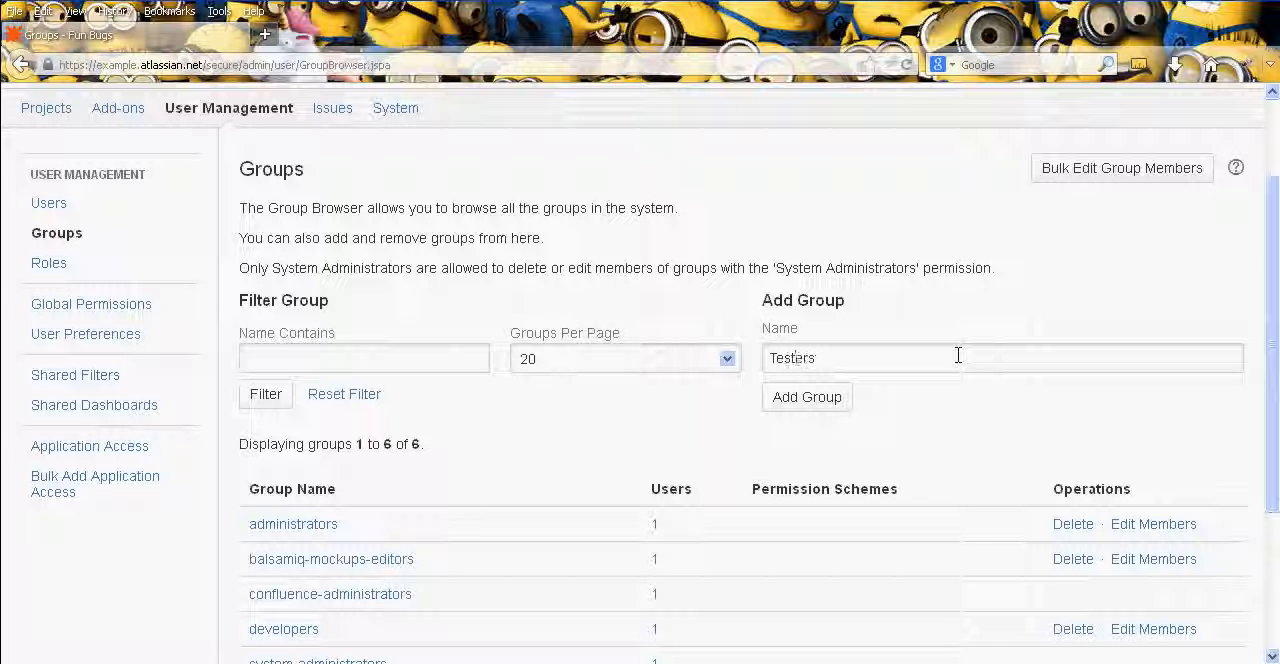
click(836, 400)
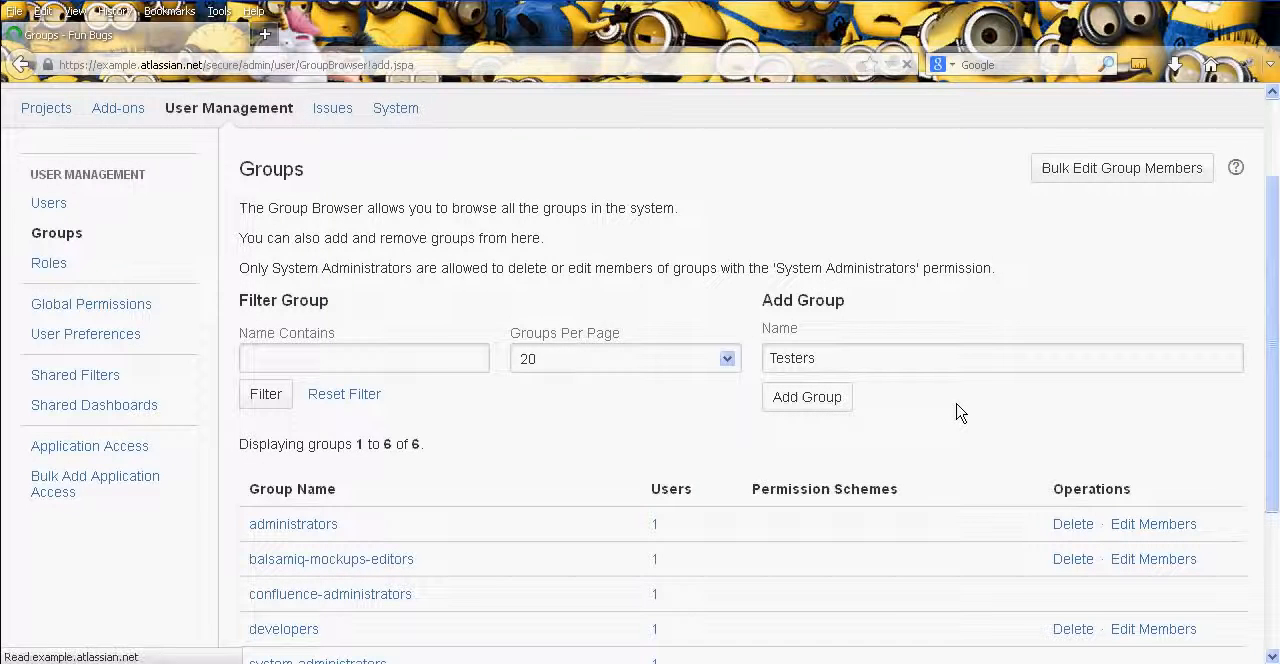
- Edit the members of the Testers group and add the user testuser to it
scroll(738, 405, down, 5)
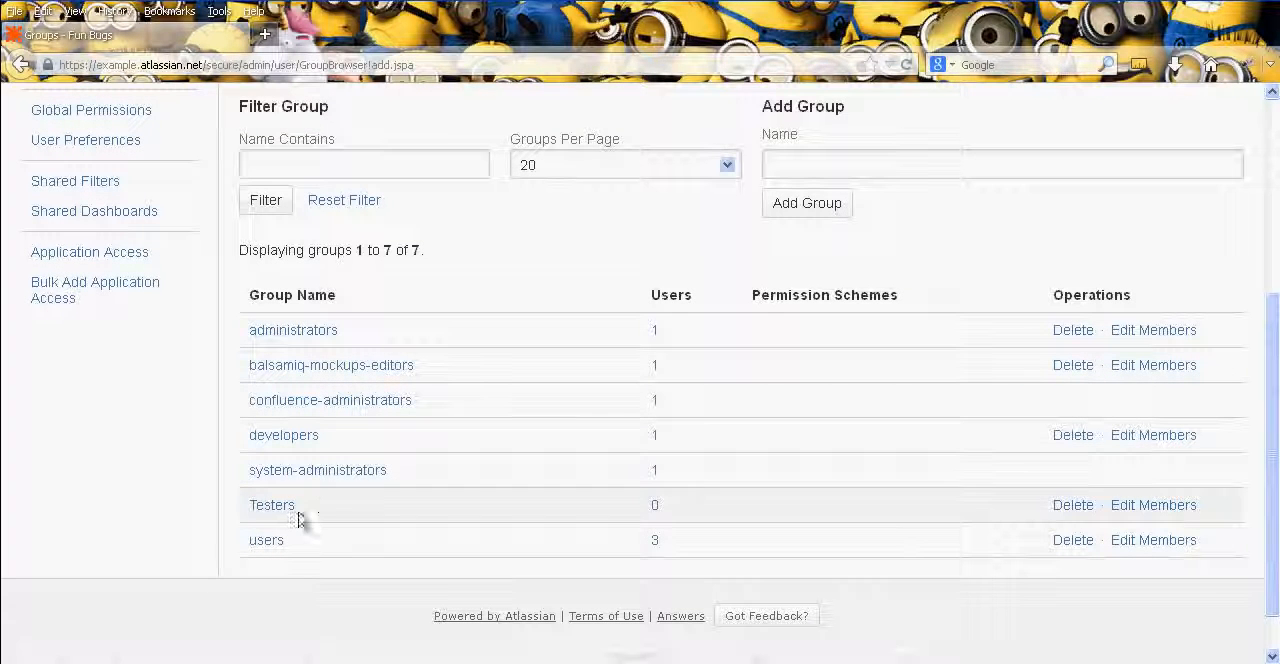
click(1130, 505)
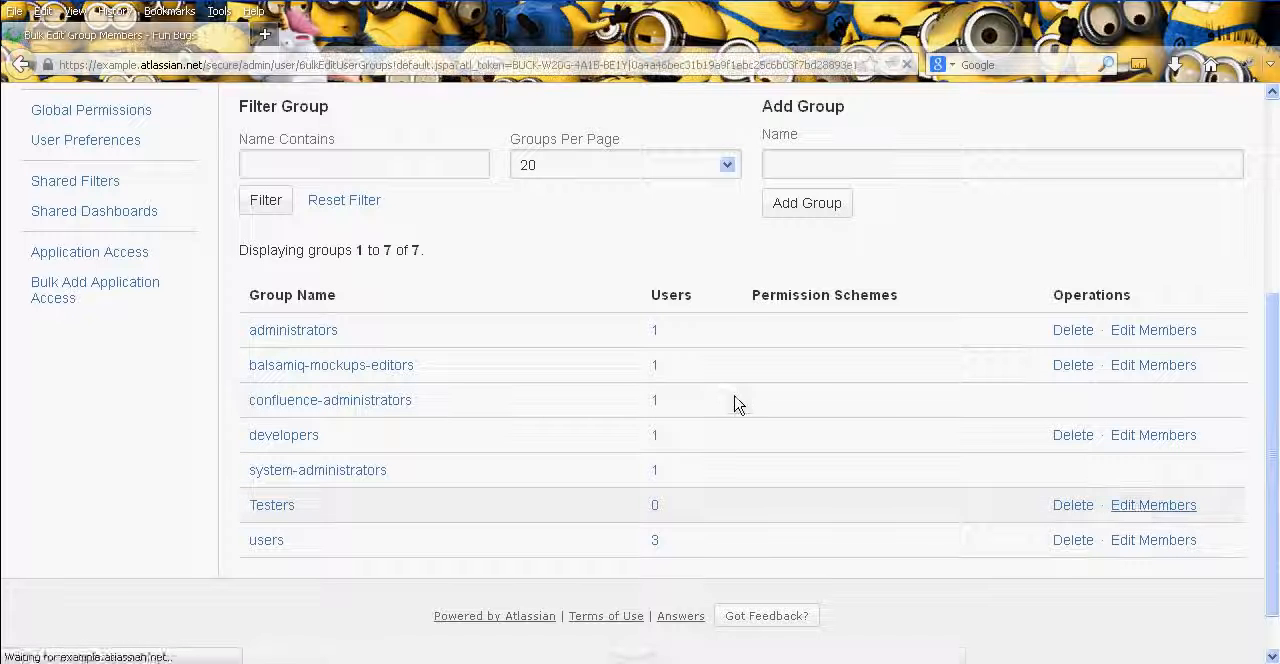
scroll(846, 452, down, 3)
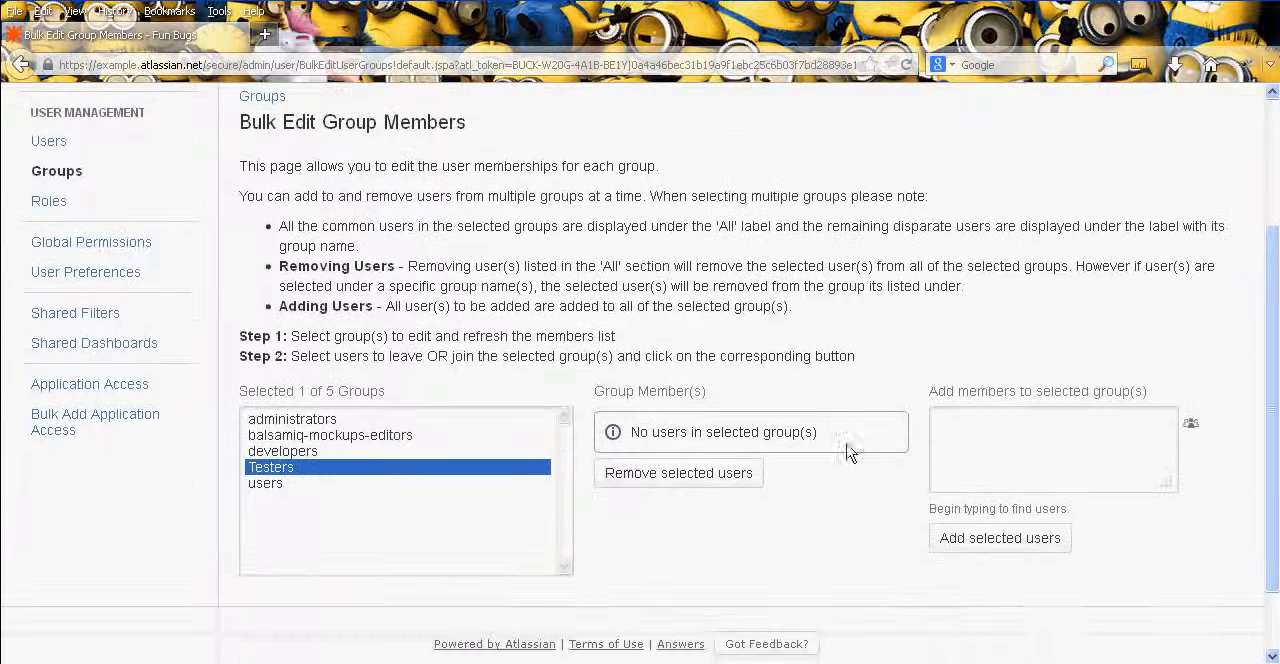
text(t)
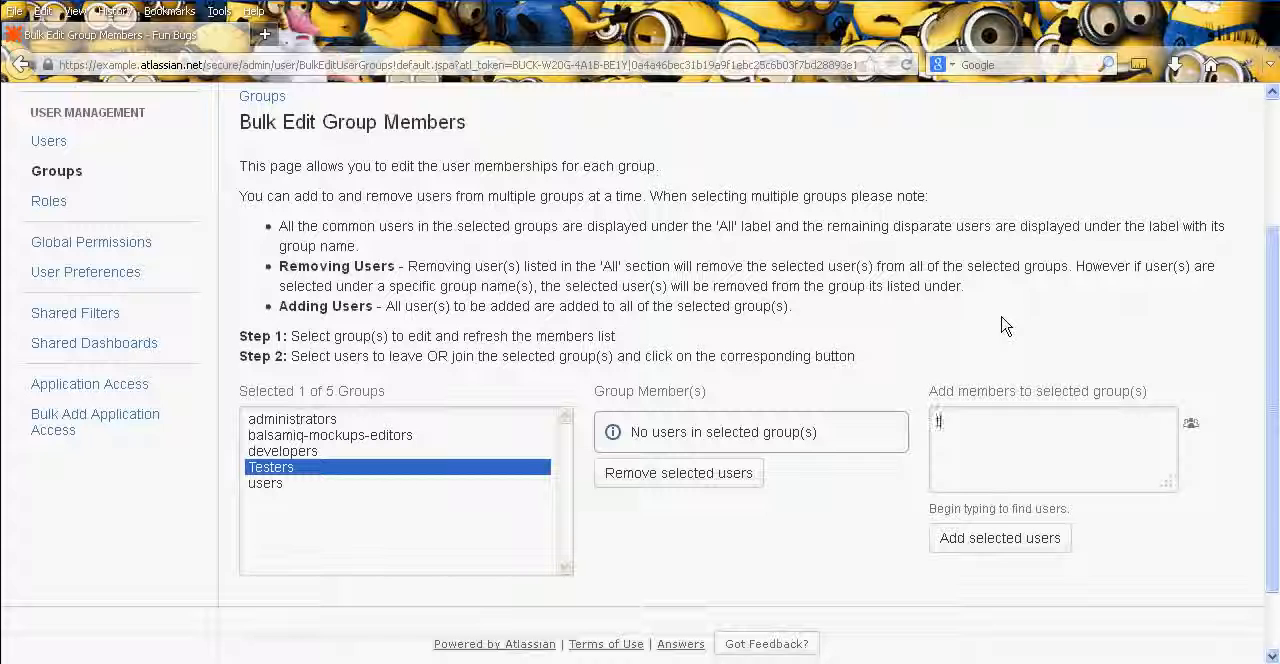
text(est user)
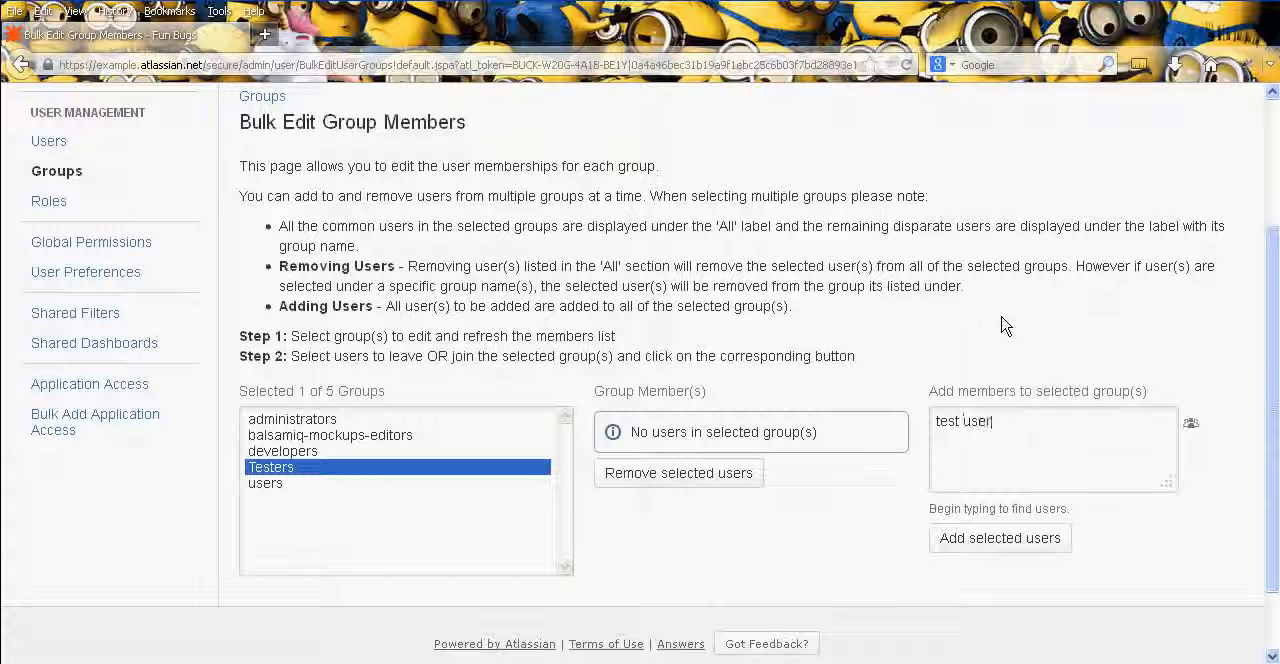
key(BackSpace)
key(BackSpace)
key(BackSpace)
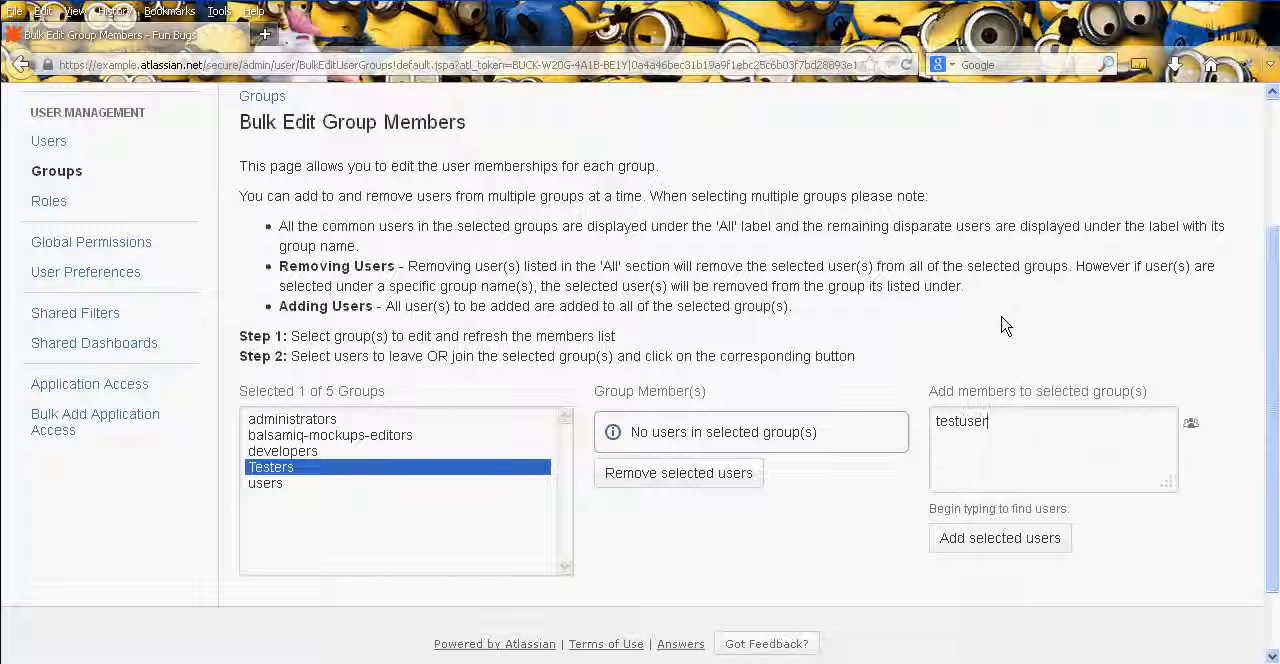
click(1008, 543)
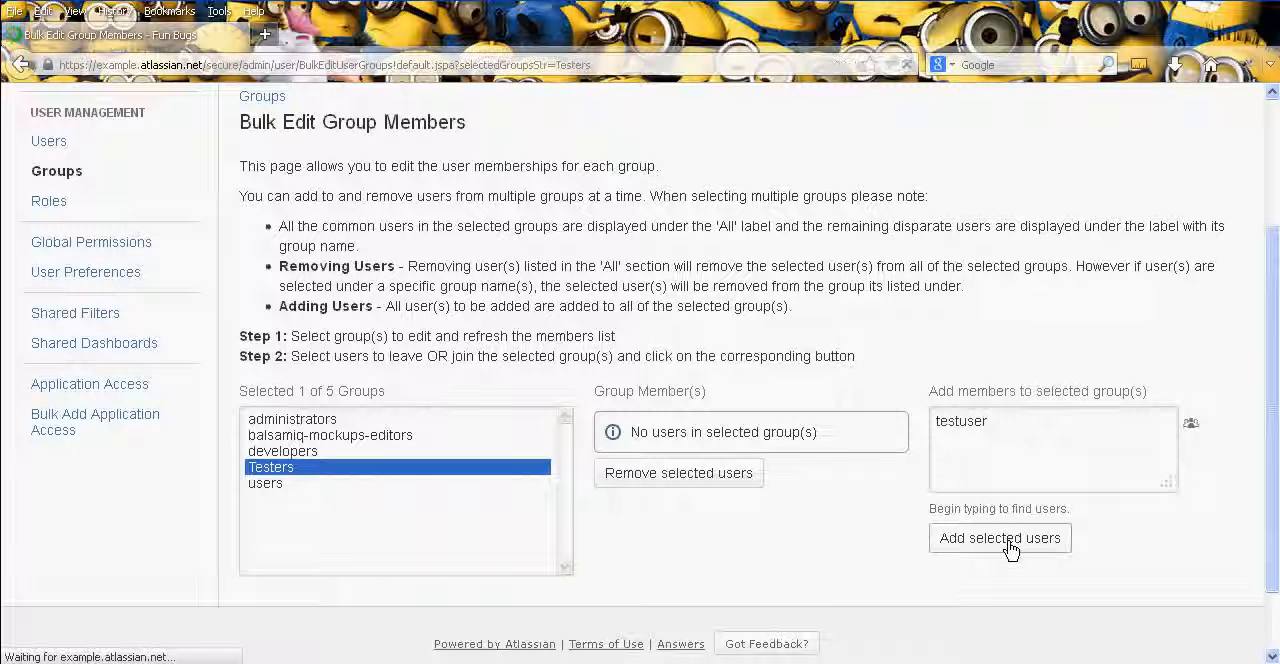
- Check the Testers group's membership, then return to the group browser and list the users in Testers
scroll(1015, 540, down, 5)
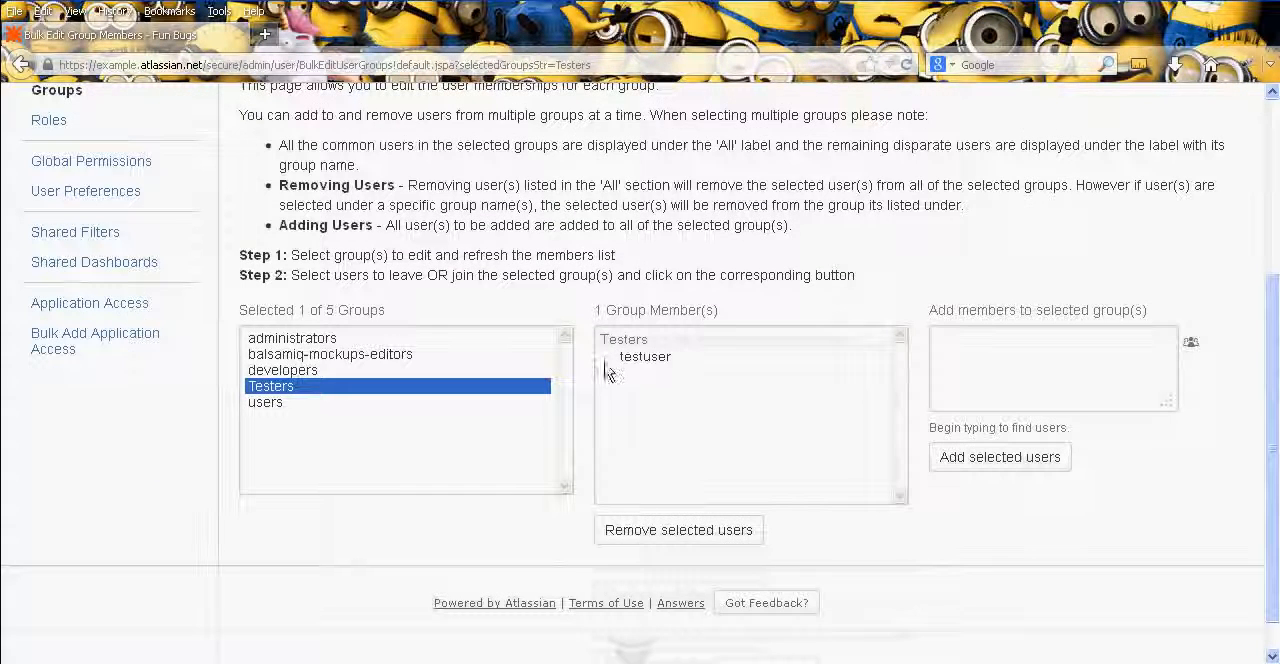
scroll(408, 106, up, 3)
click(70, 249)
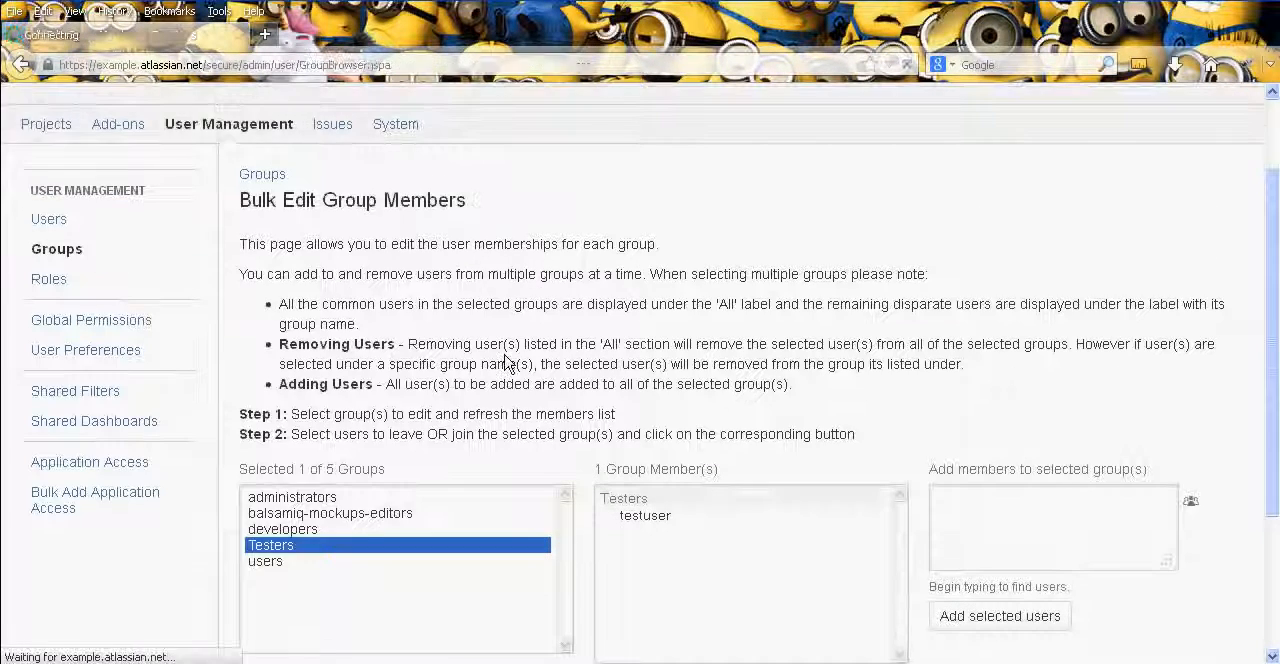
scroll(720, 470, down, 5)
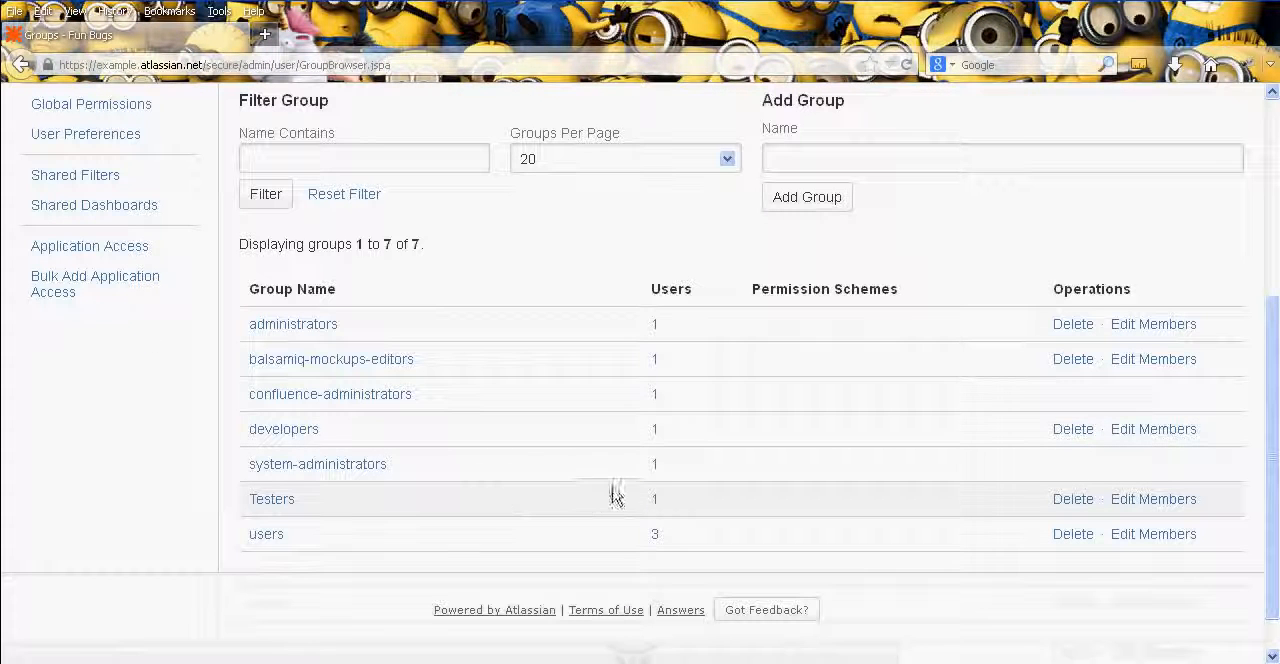
click(656, 502)
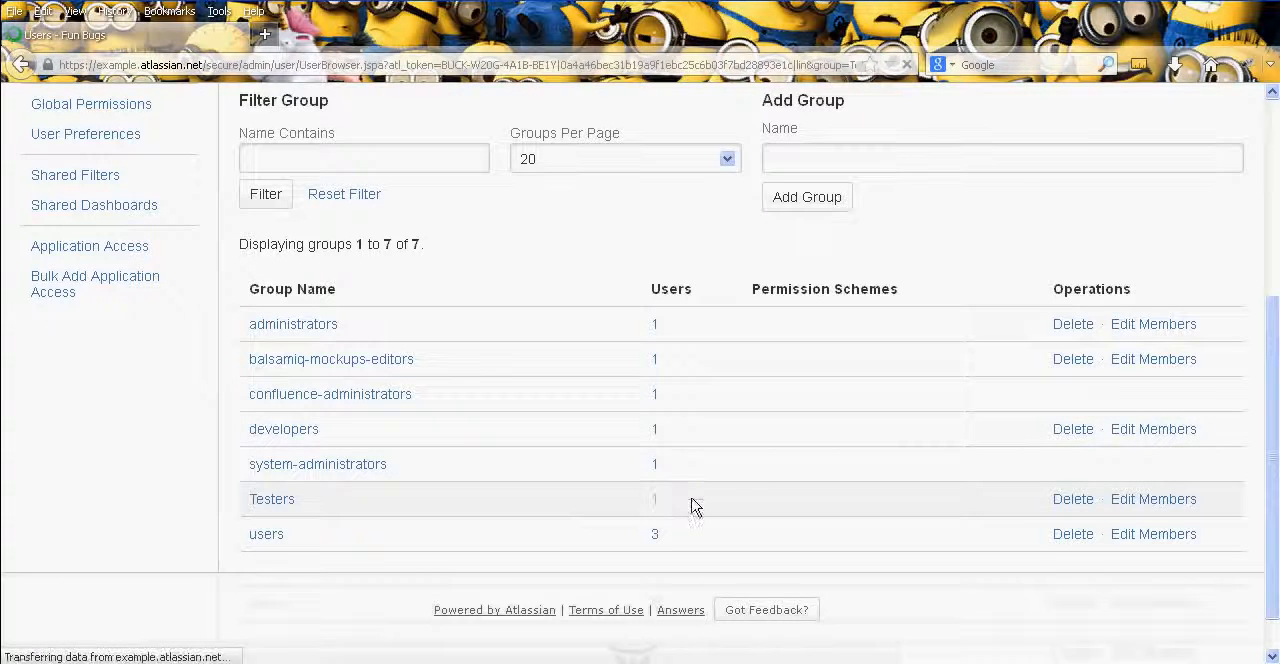
scroll(716, 432, down, 3)
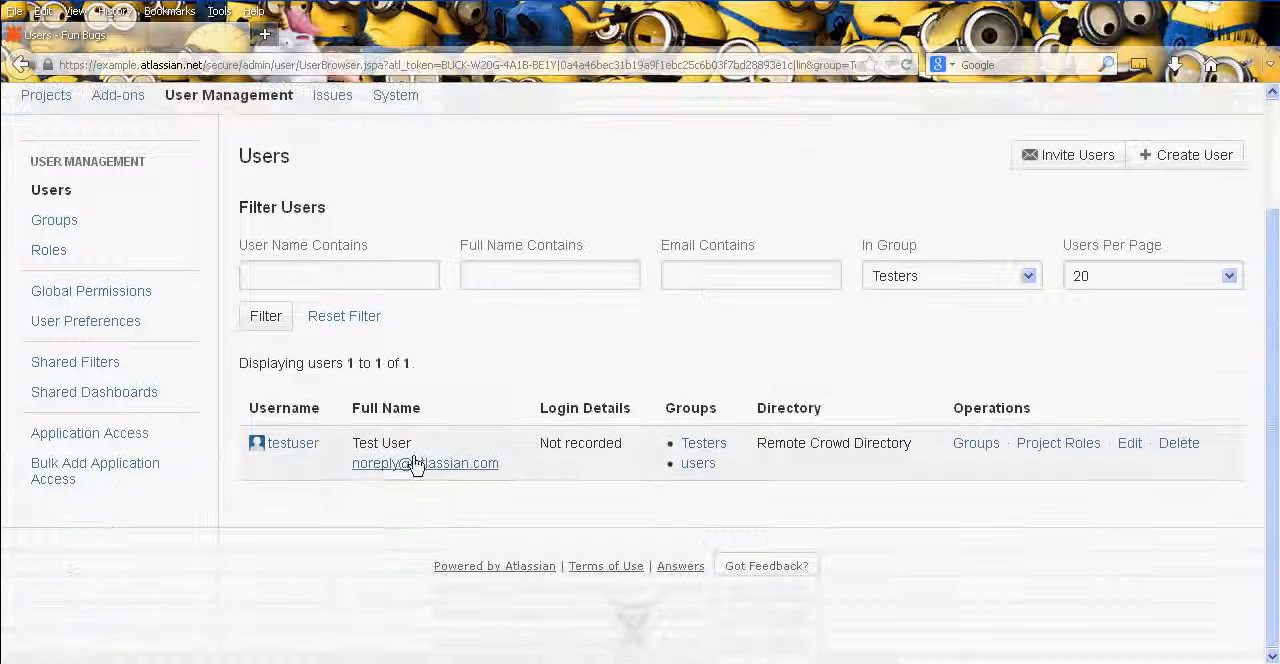
- Review which groups testuser currently belongs to and which are available, leaving the memberships unedited
click(978, 444)
click(754, 298)
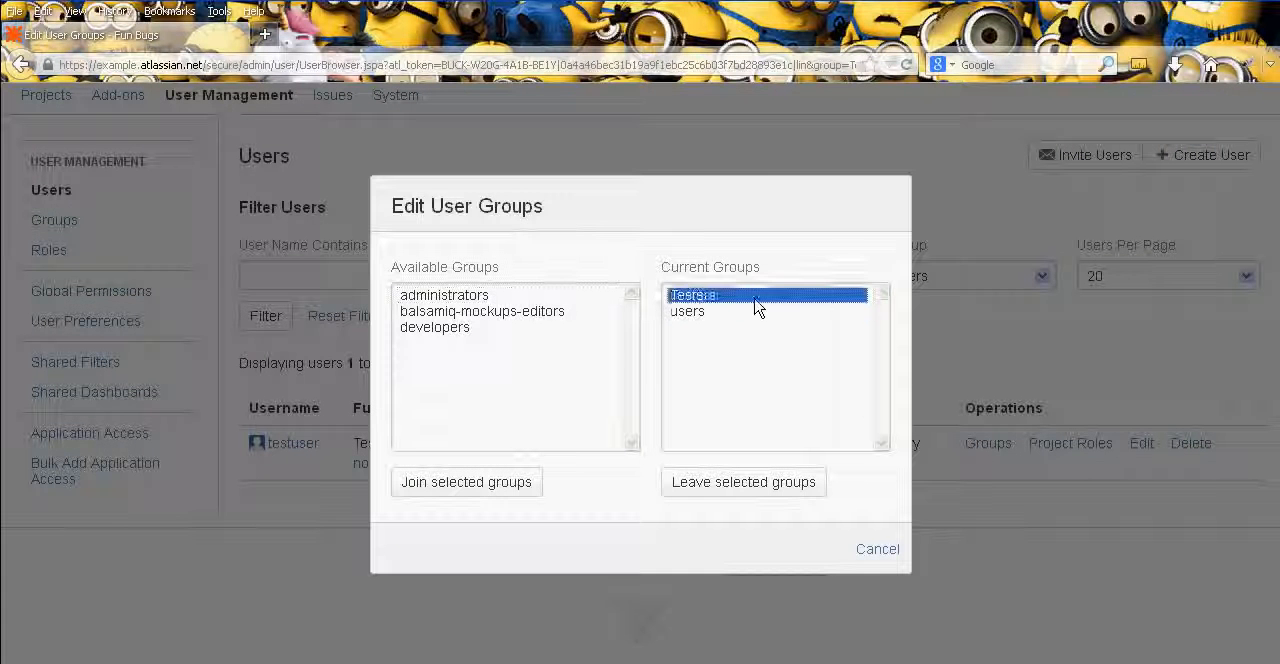
click(744, 312)
click(738, 297)
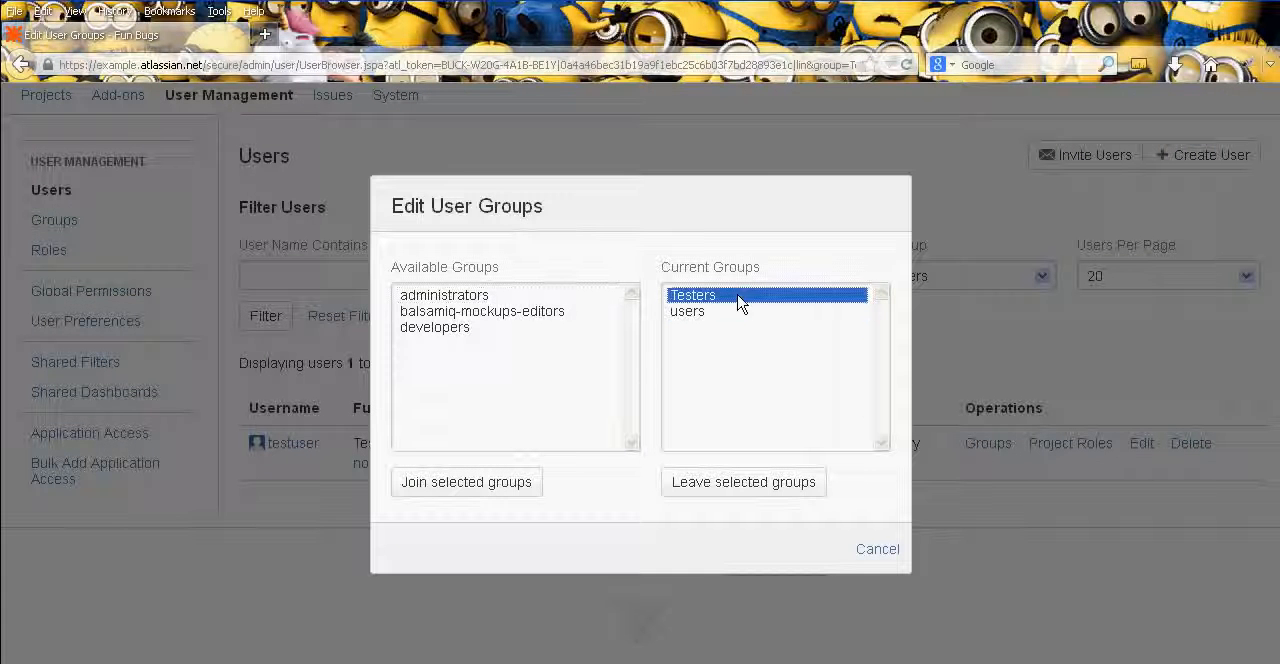
click(882, 548)
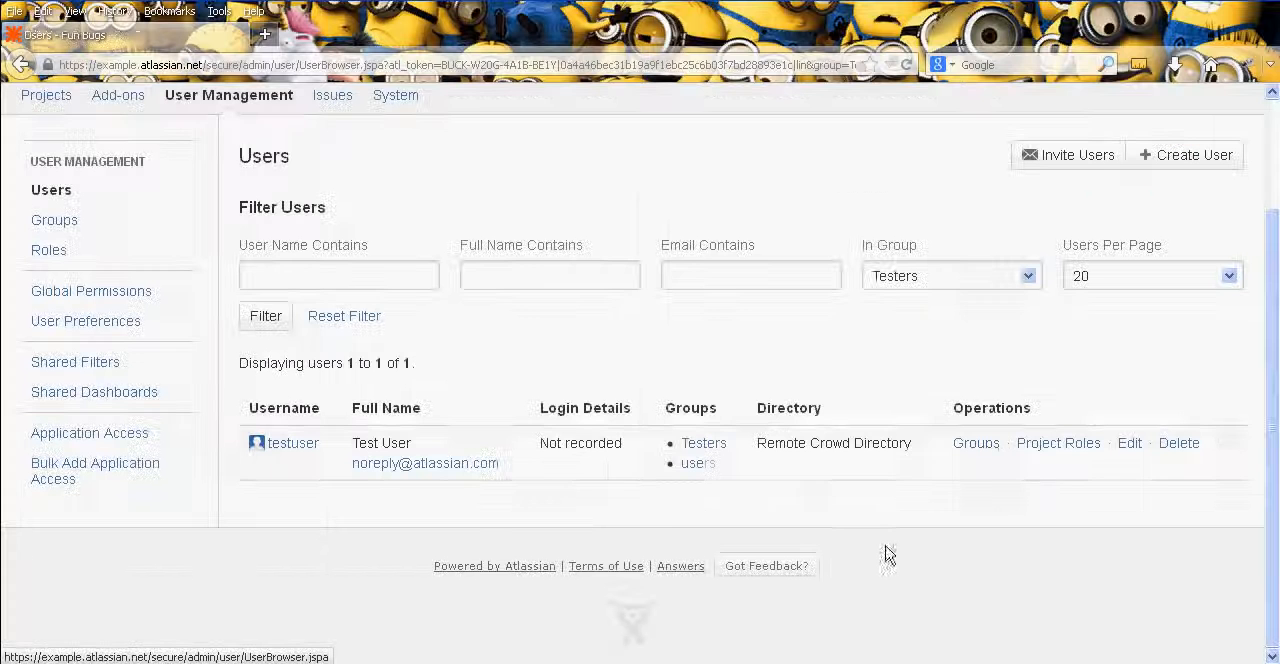
- View testuser's project roles in a new browser tab and examine the editable role assignments for each project
right_click(1055, 448)
click(1100, 452)
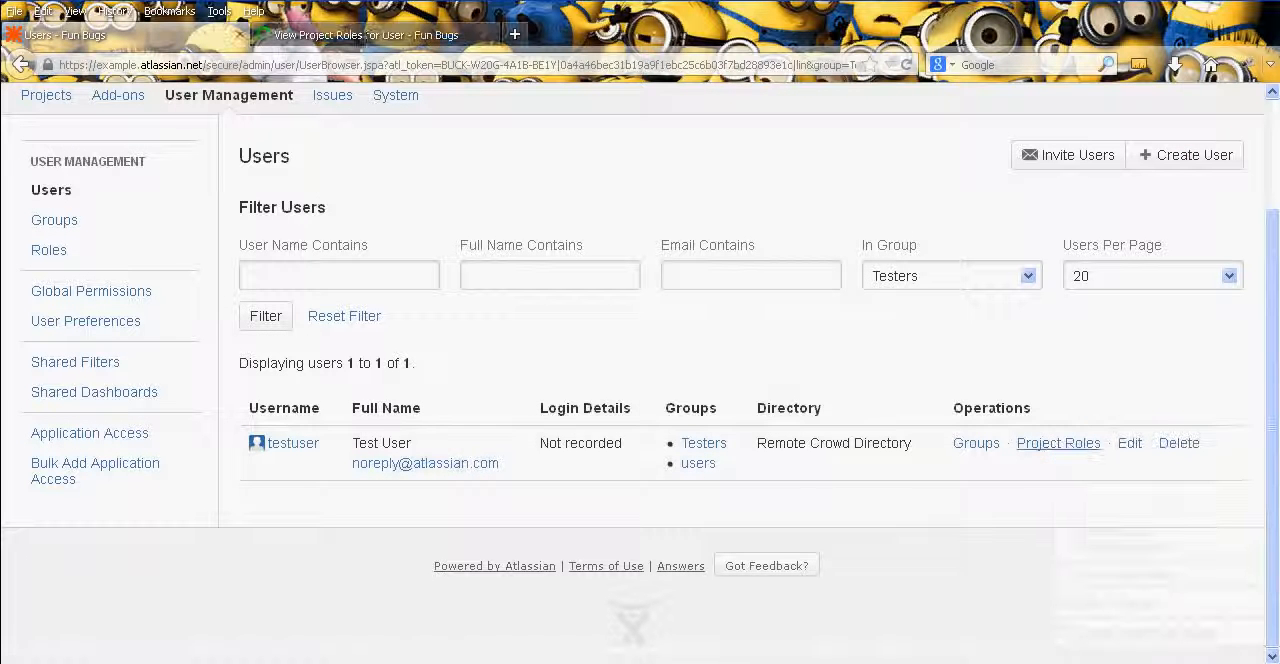
key(ctrl+Tab)
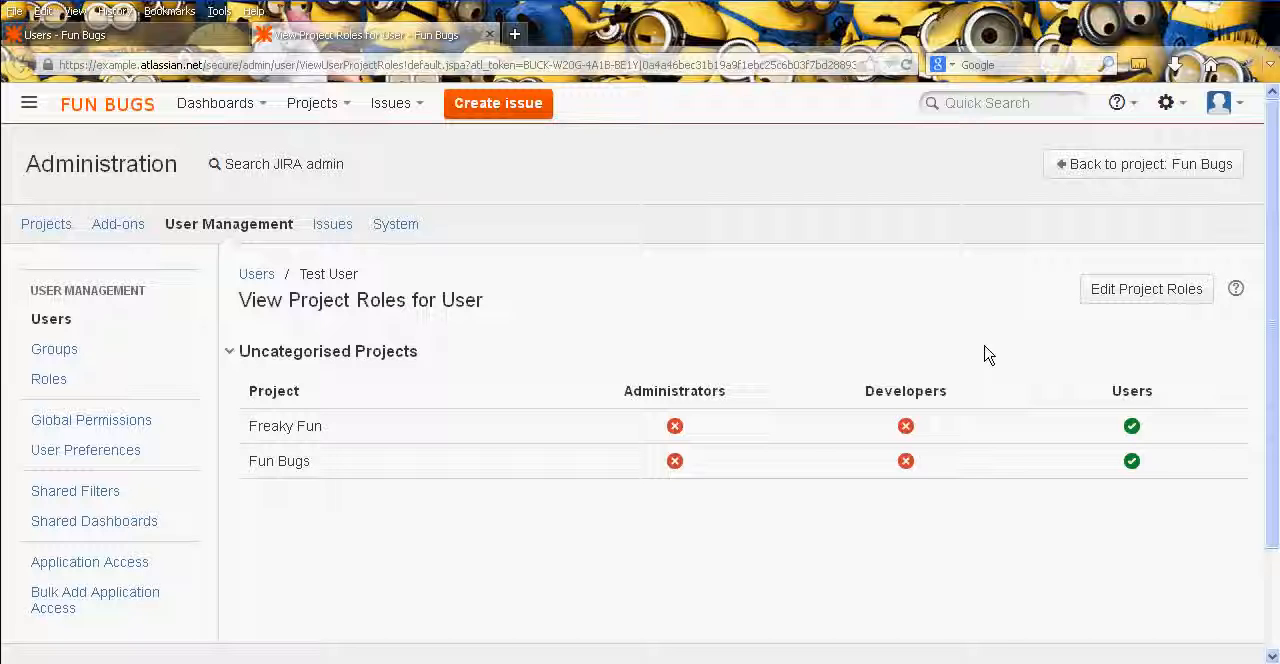
click(1136, 305)
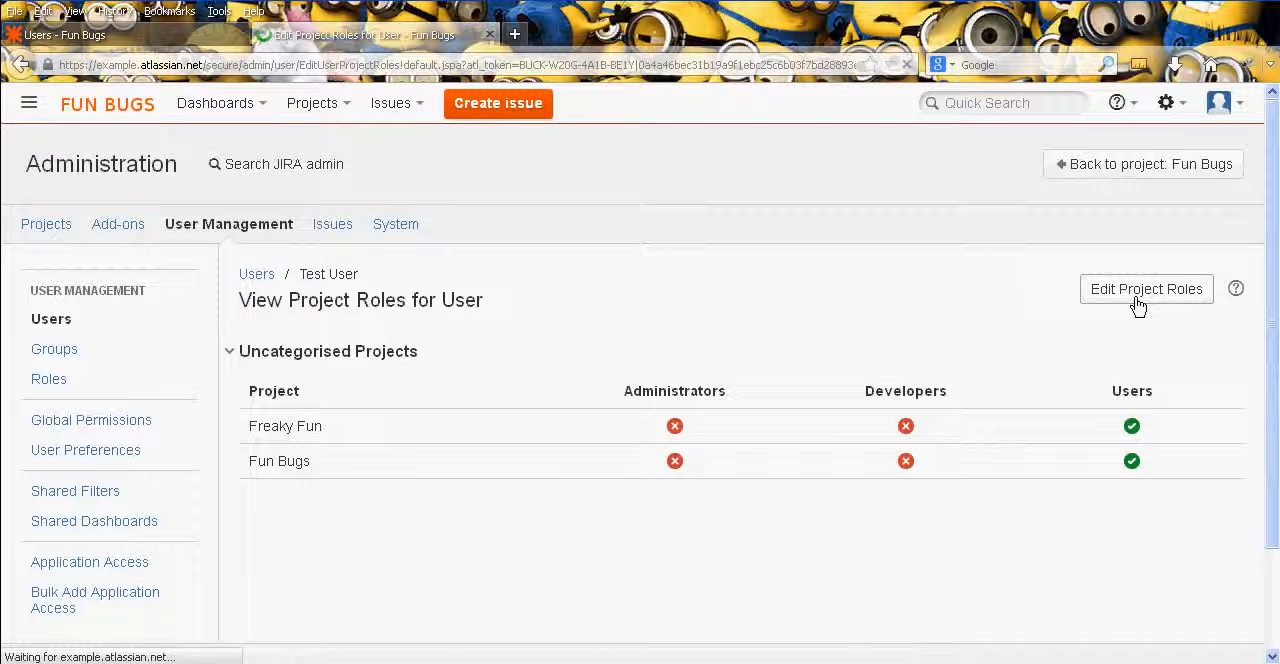
middle_click(926, 300)
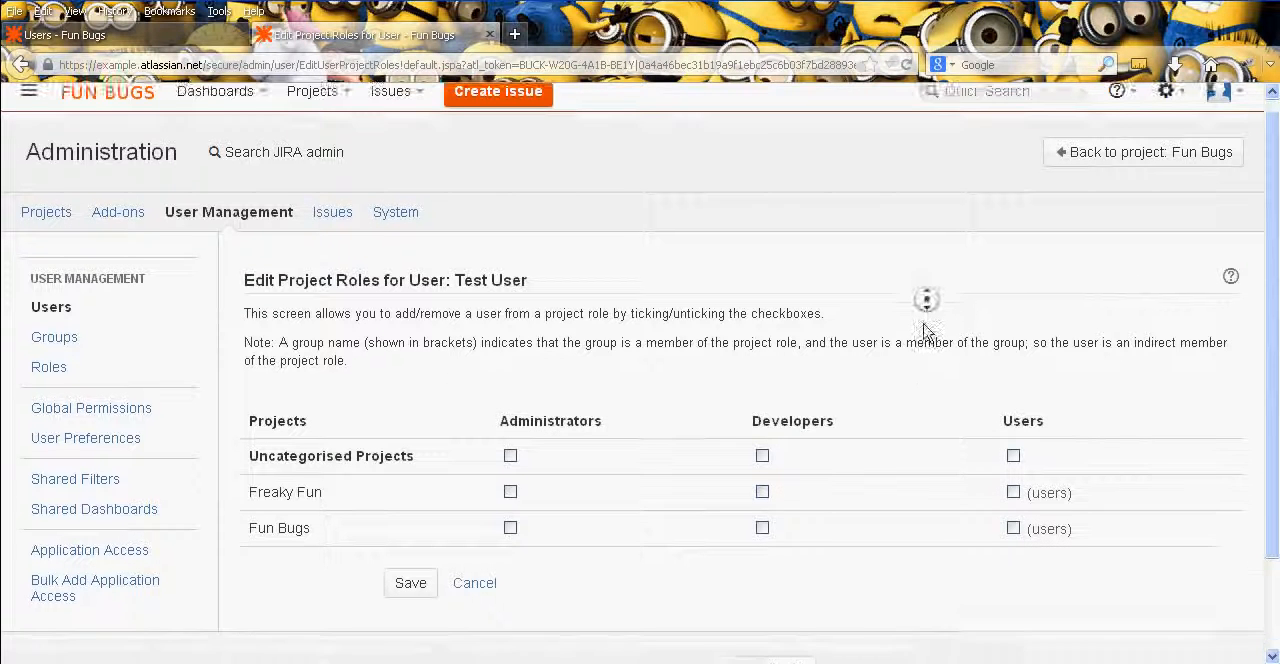
middle_click(922, 364)
middle_click(918, 370)
middle_click(918, 350)
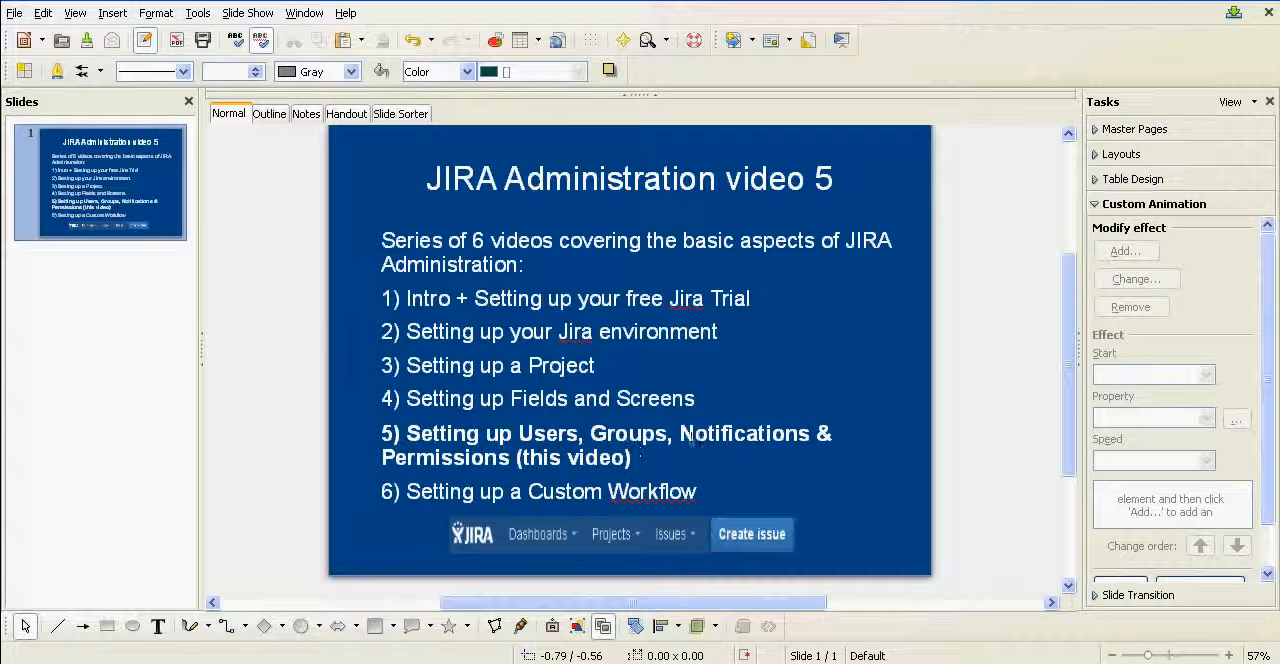
- Switch to the presentation, highlight the word Notifications in item 5 of the slide, and return to the browser
click(693, 436)
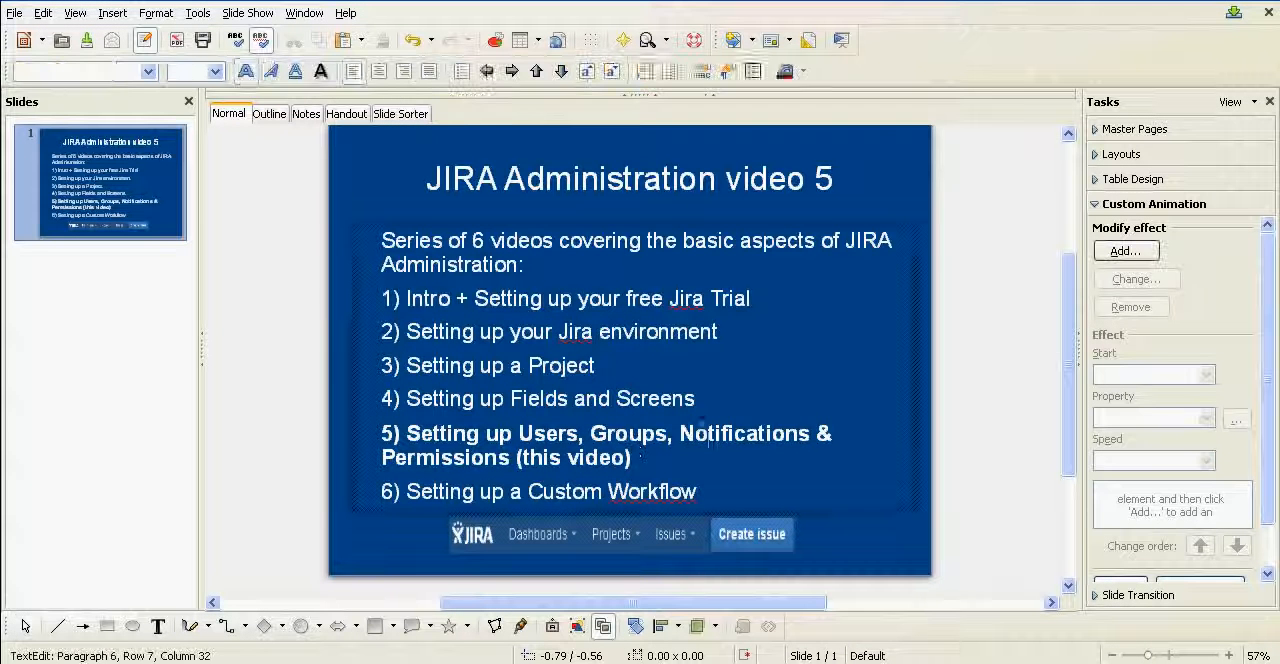
double_click(695, 435)
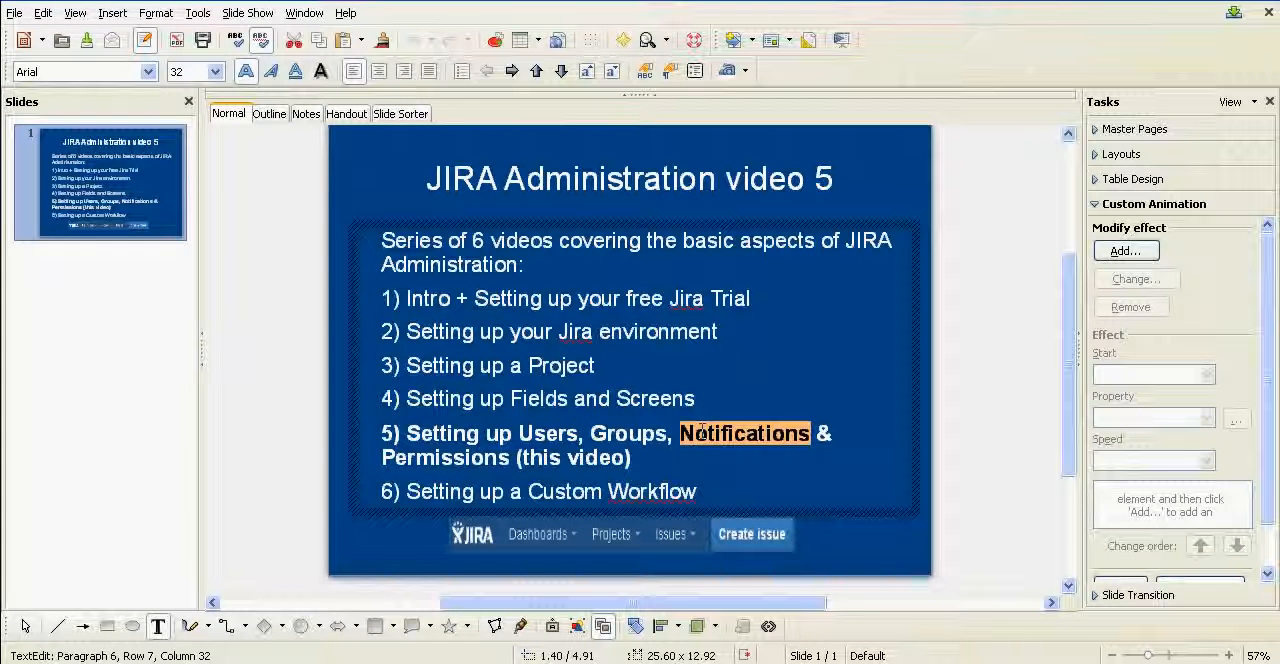
key(Left)
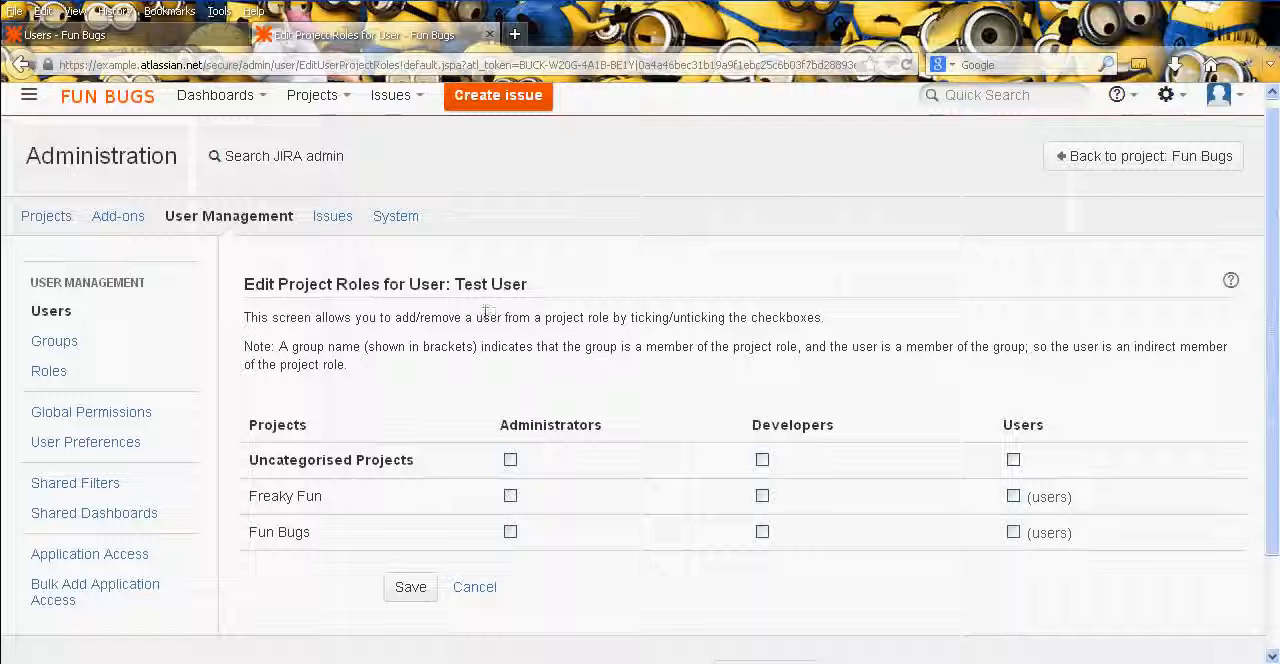
- Open the notification settings in the Fun Bugs project's administration and dismiss the Notification Helper hint
scroll(355, 360, up, 1)
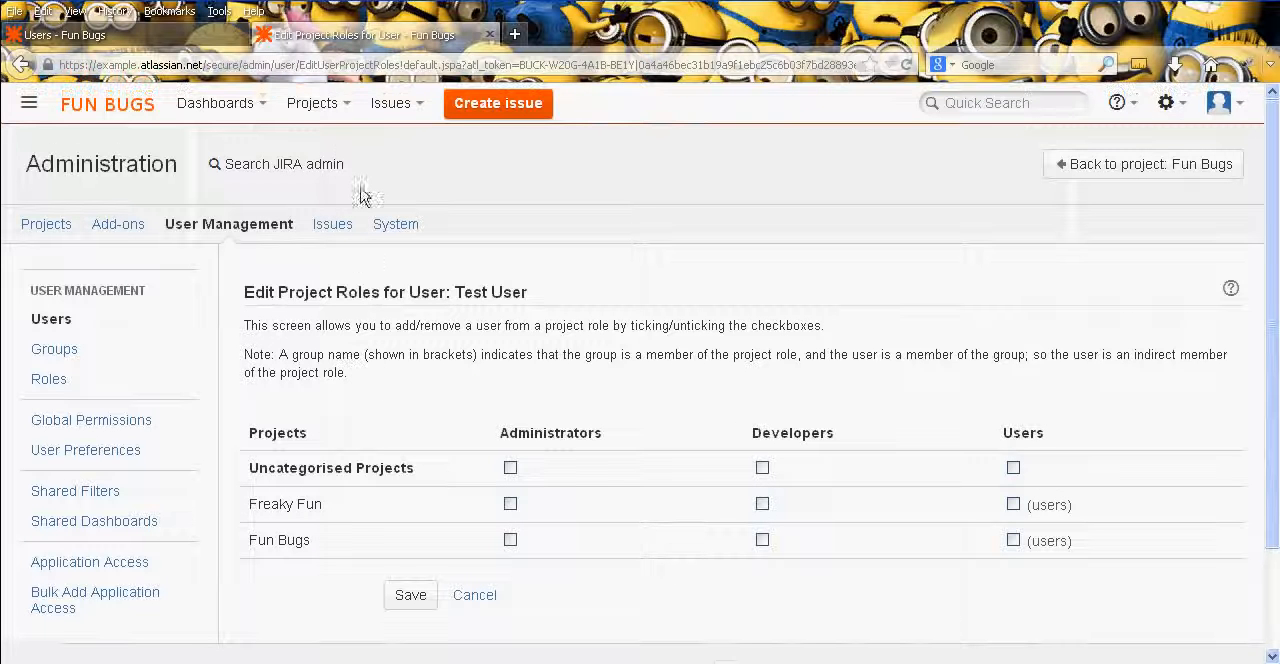
click(337, 103)
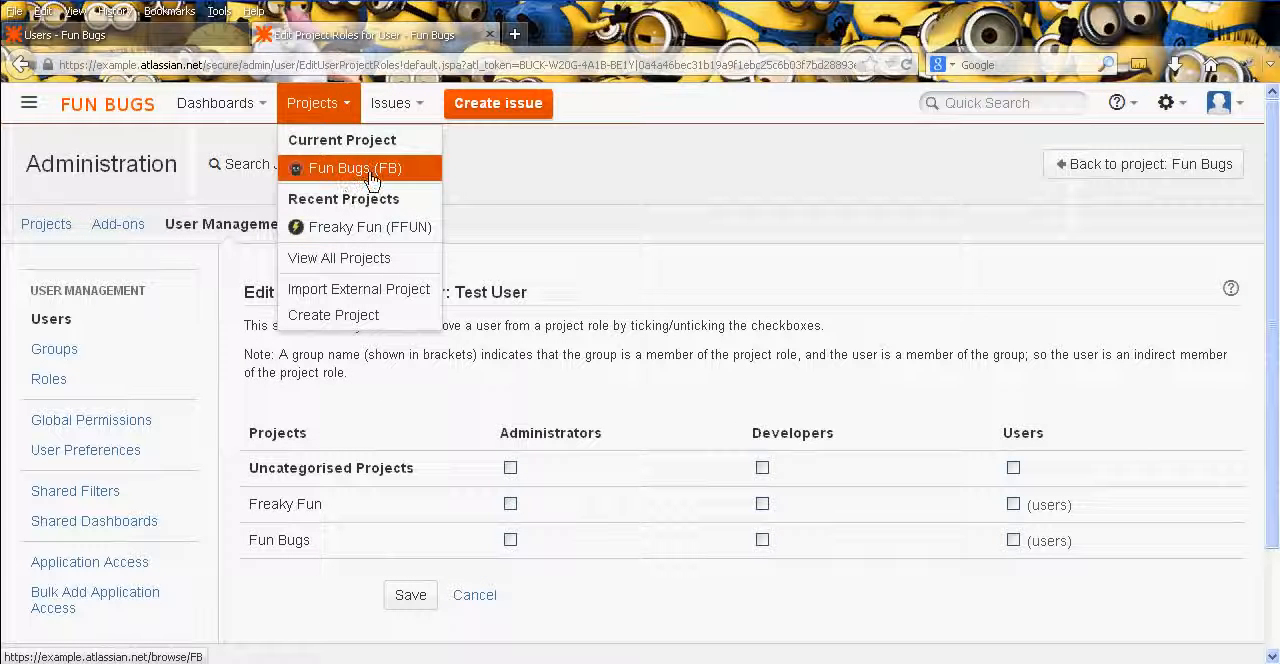
click(372, 177)
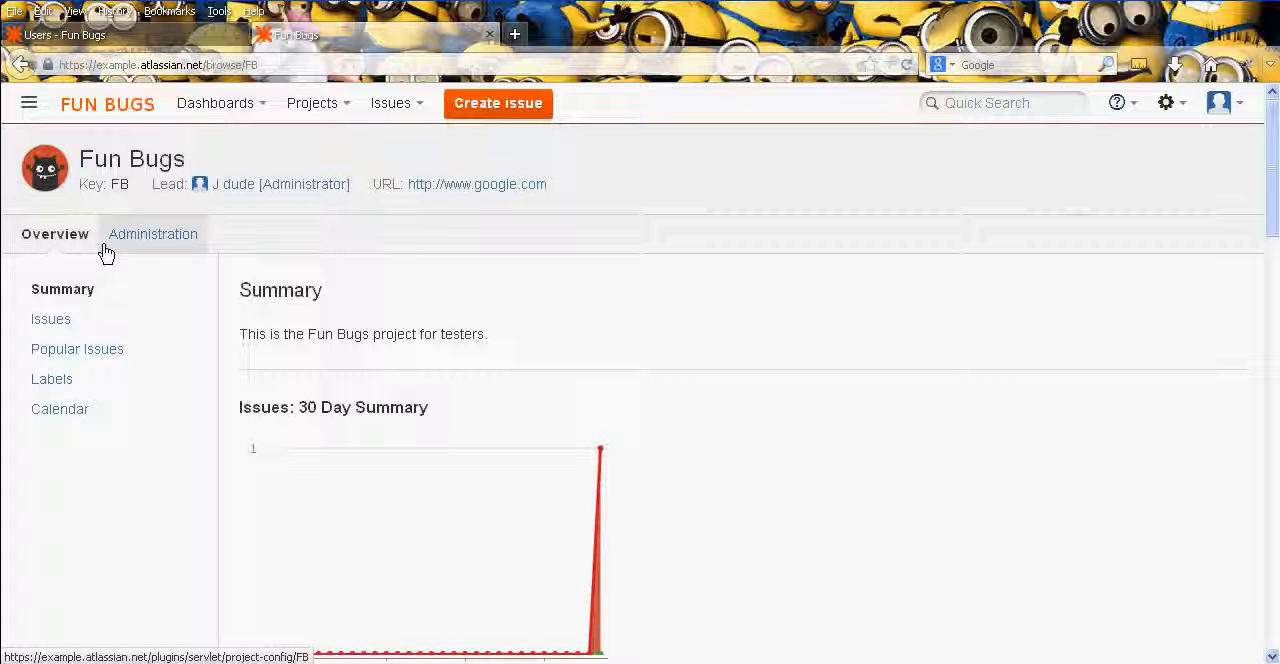
click(155, 238)
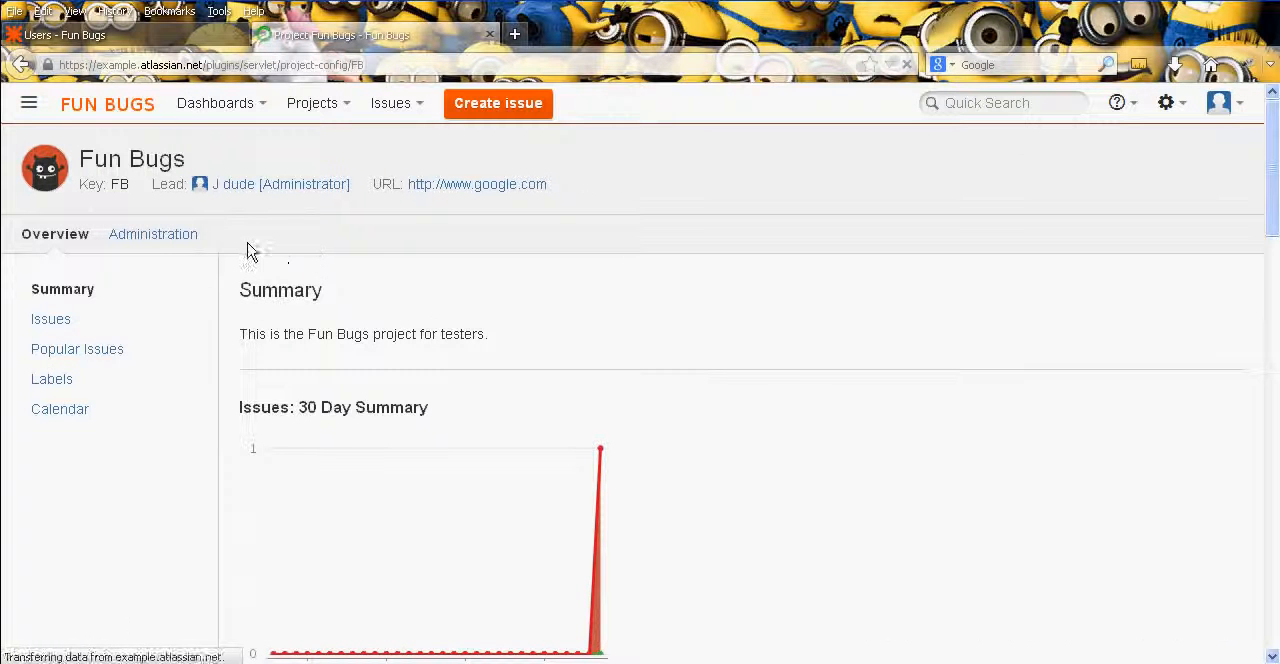
middle_click(211, 238)
middle_click(214, 306)
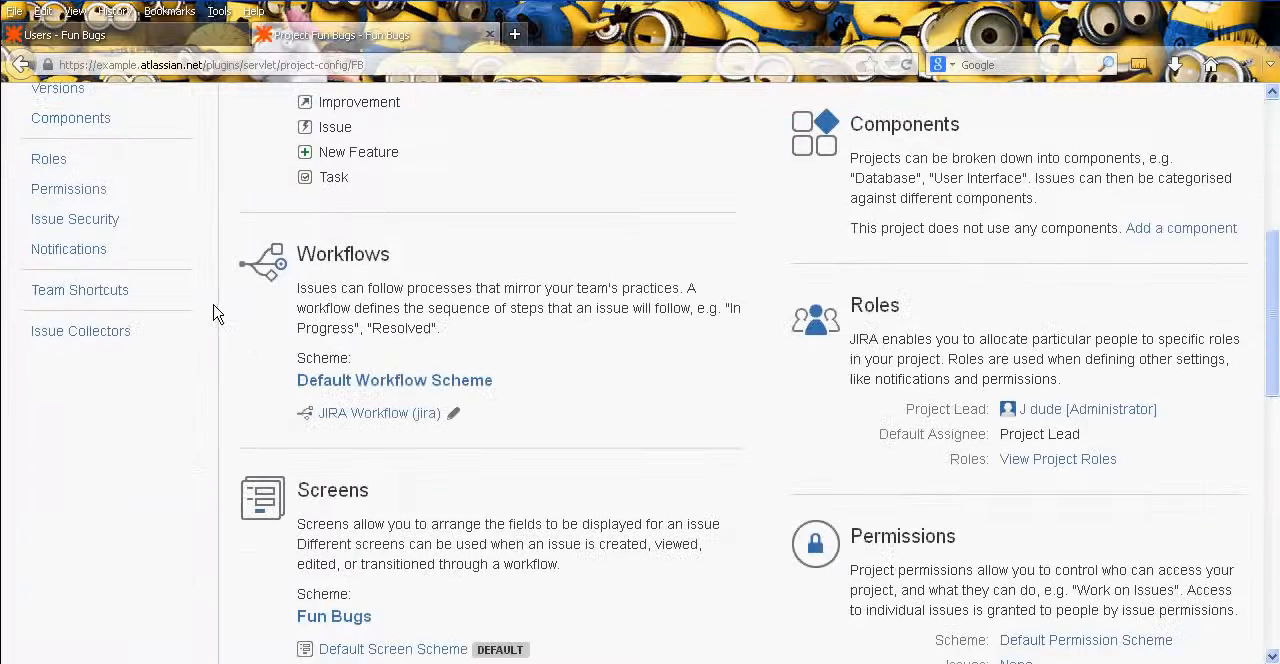
middle_click(214, 367)
middle_click(203, 345)
click(99, 280)
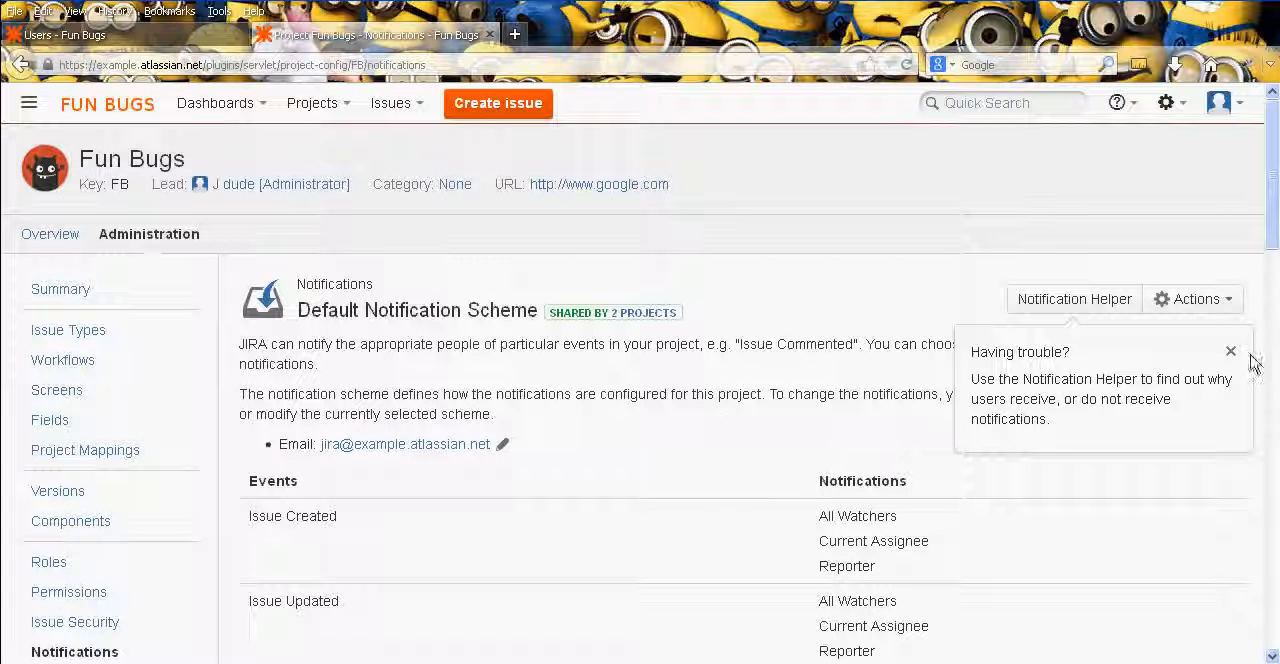
click(1231, 354)
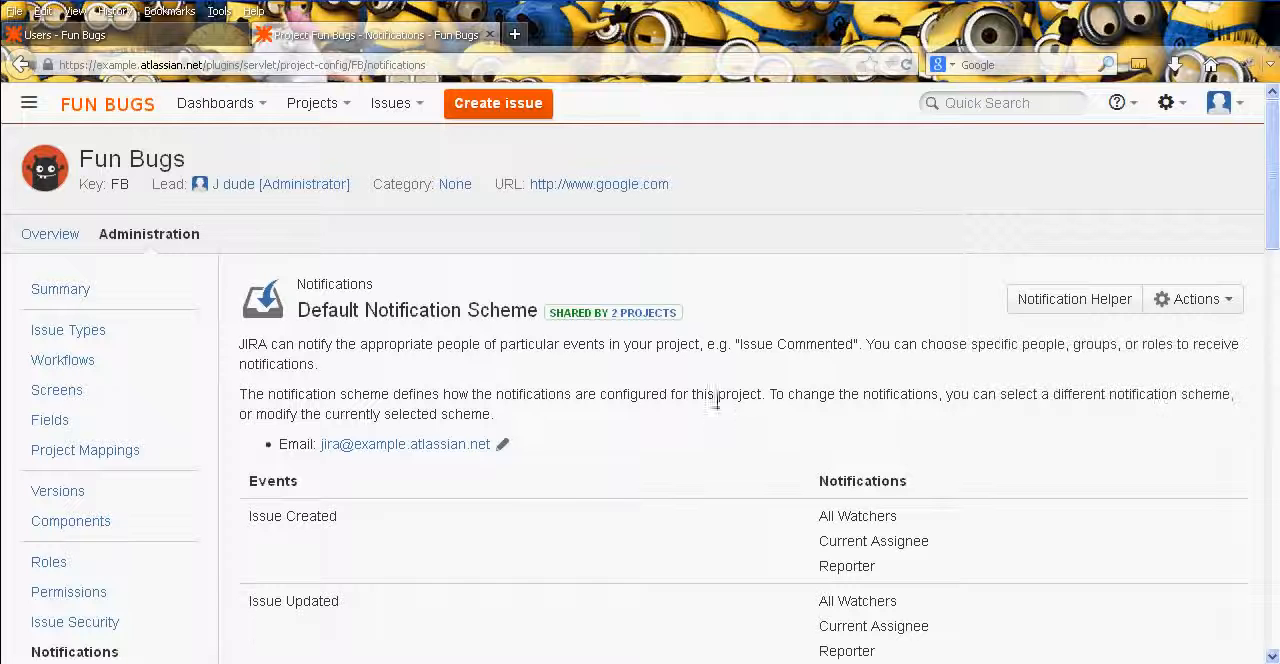
- Examine the events and their notification recipients throughout the Default Notification Scheme
scroll(718, 425, down, 1)
middle_click(718, 456)
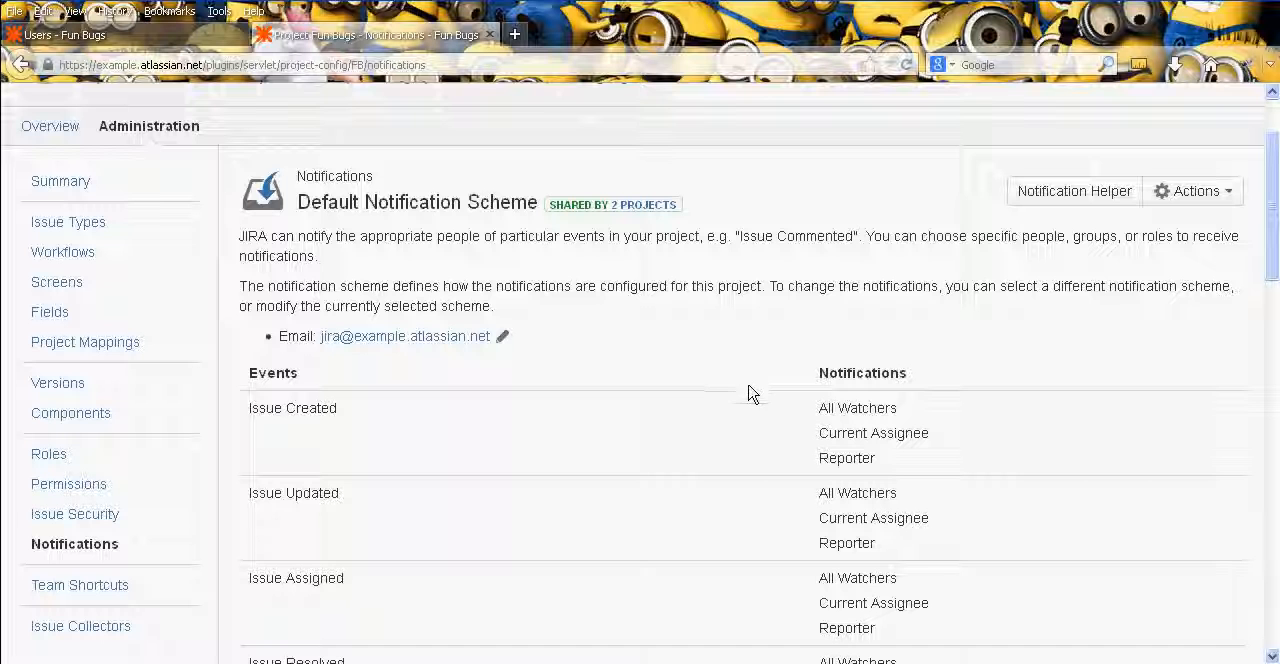
middle_click(766, 333)
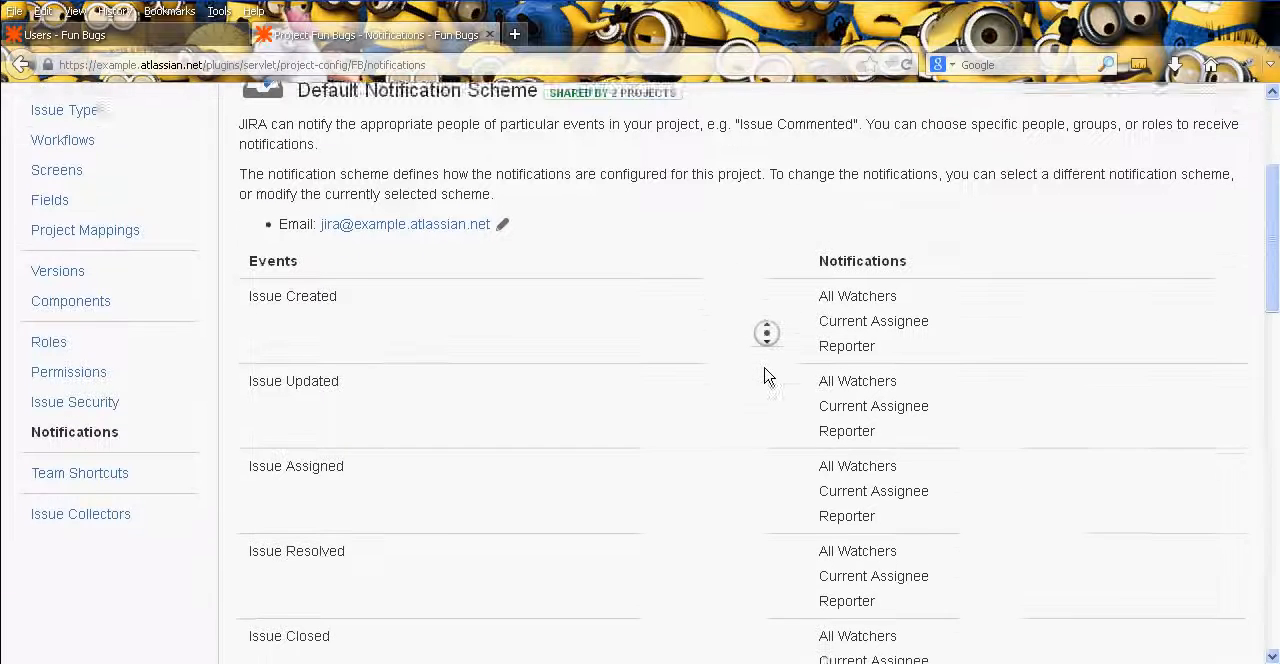
middle_click(765, 368)
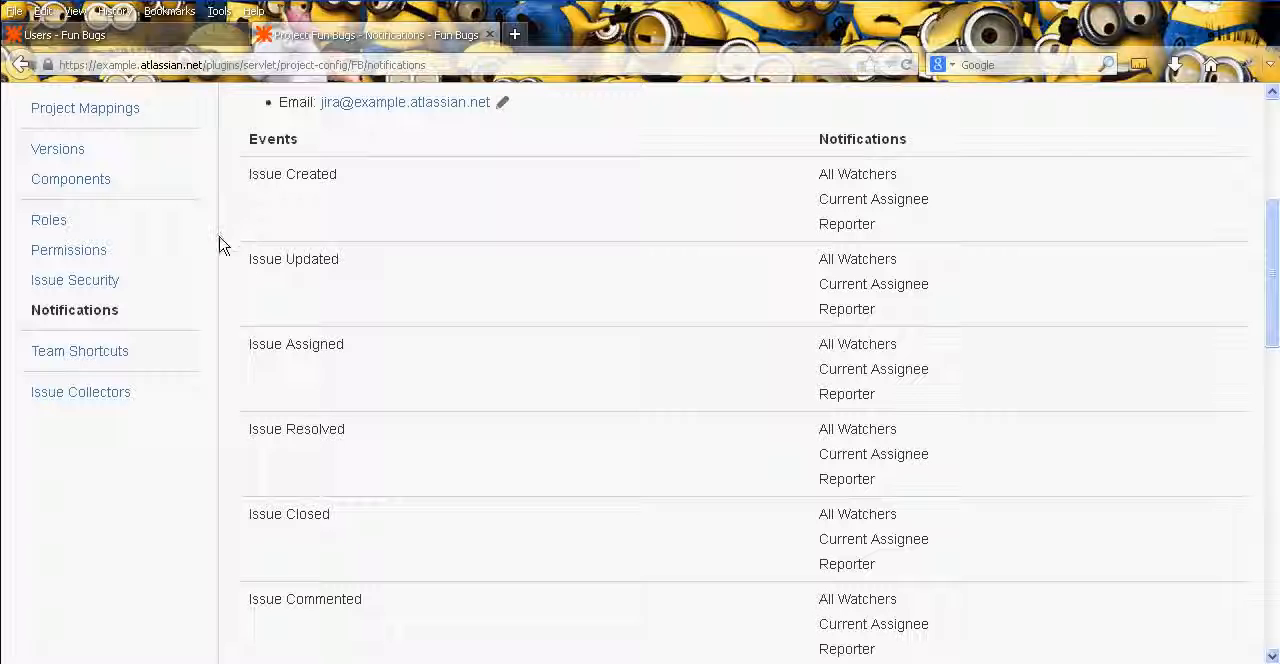
middle_click(478, 370)
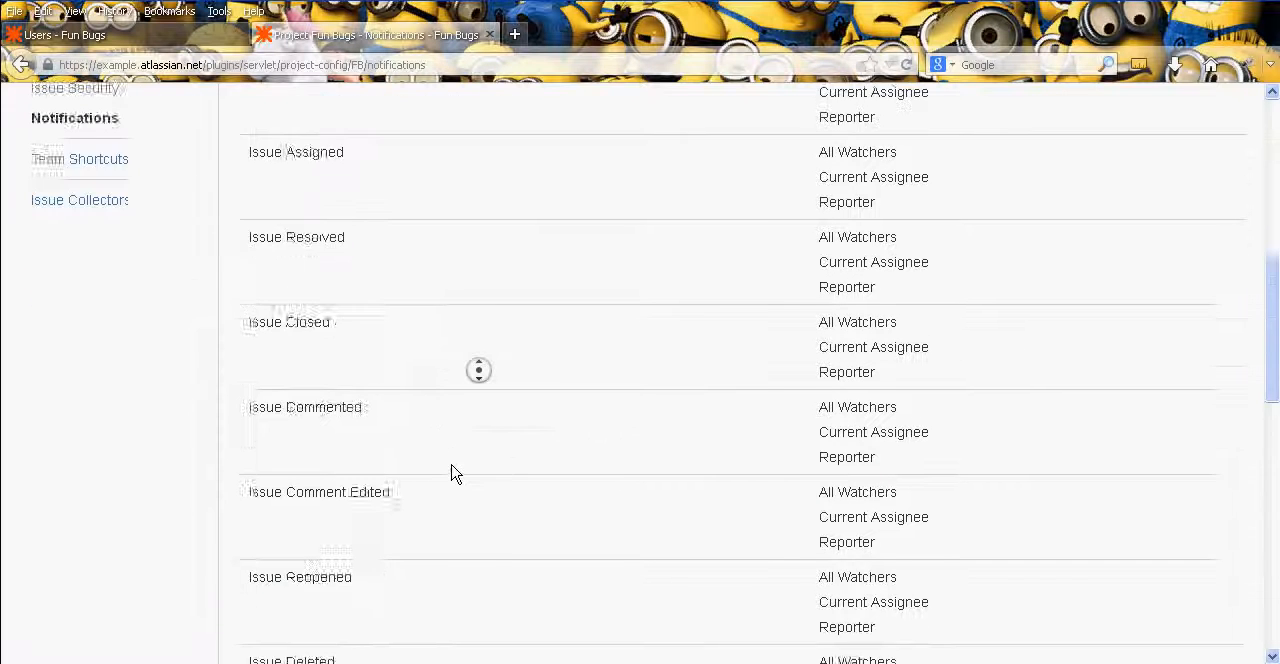
middle_click(543, 389)
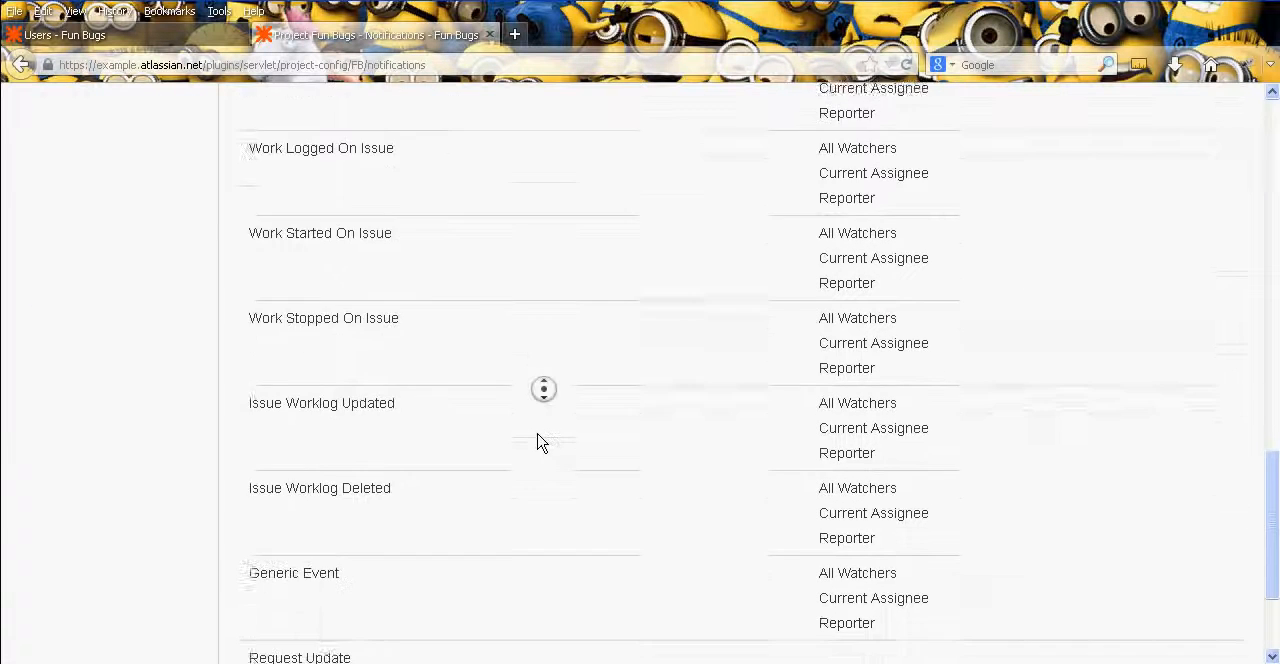
middle_click(538, 434)
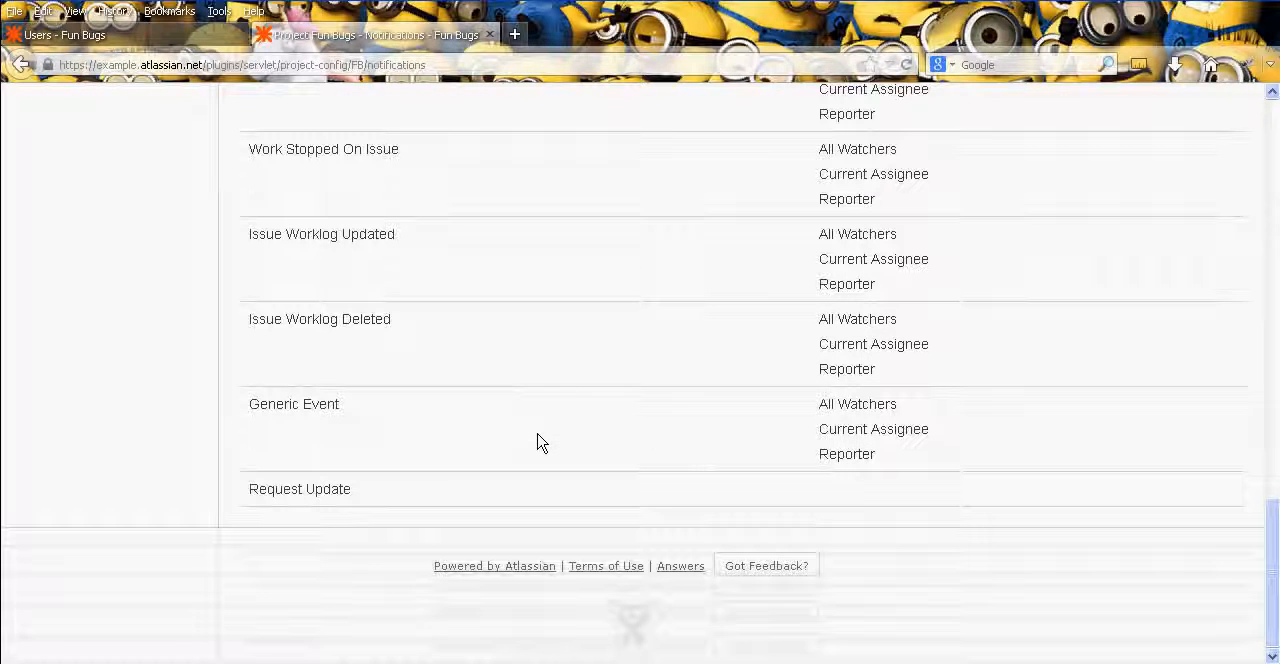
middle_click(680, 461)
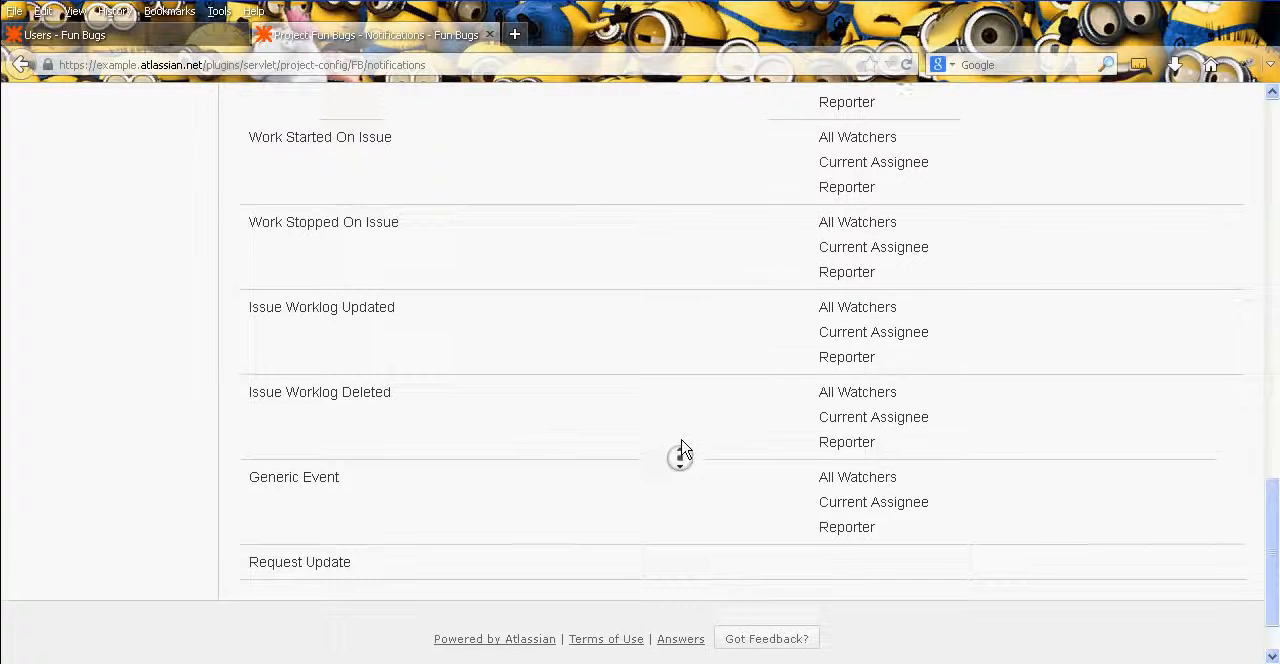
middle_click(755, 350)
middle_click(768, 452)
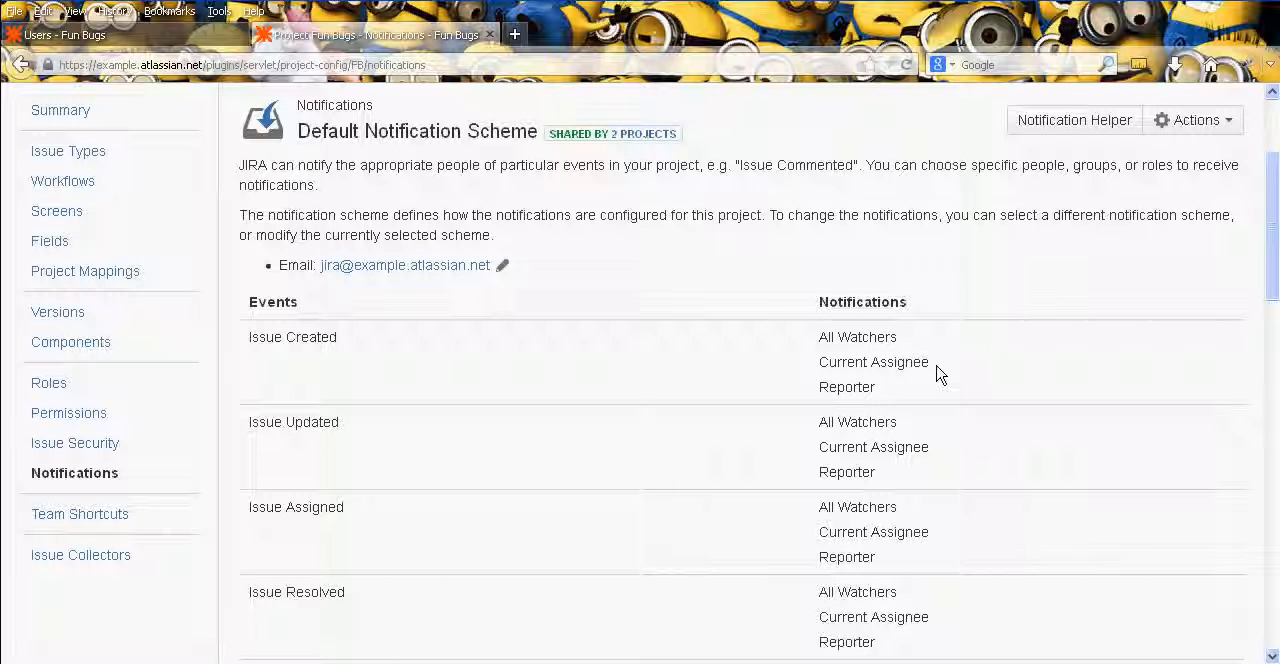
- Highlight the Current Assignee and All Watchers recipients of the Issue Created event and look over the events below it
drag(873, 388, 951, 374)
double_click(873, 380)
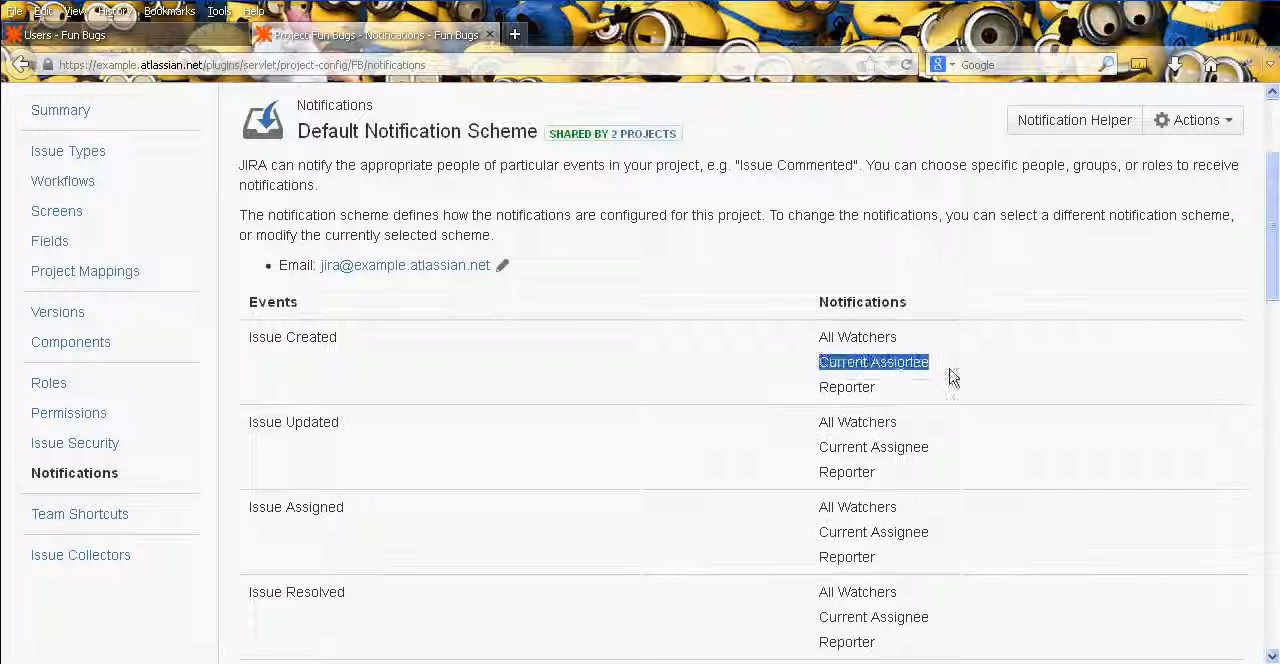
click(937, 372)
drag(812, 340, 919, 334)
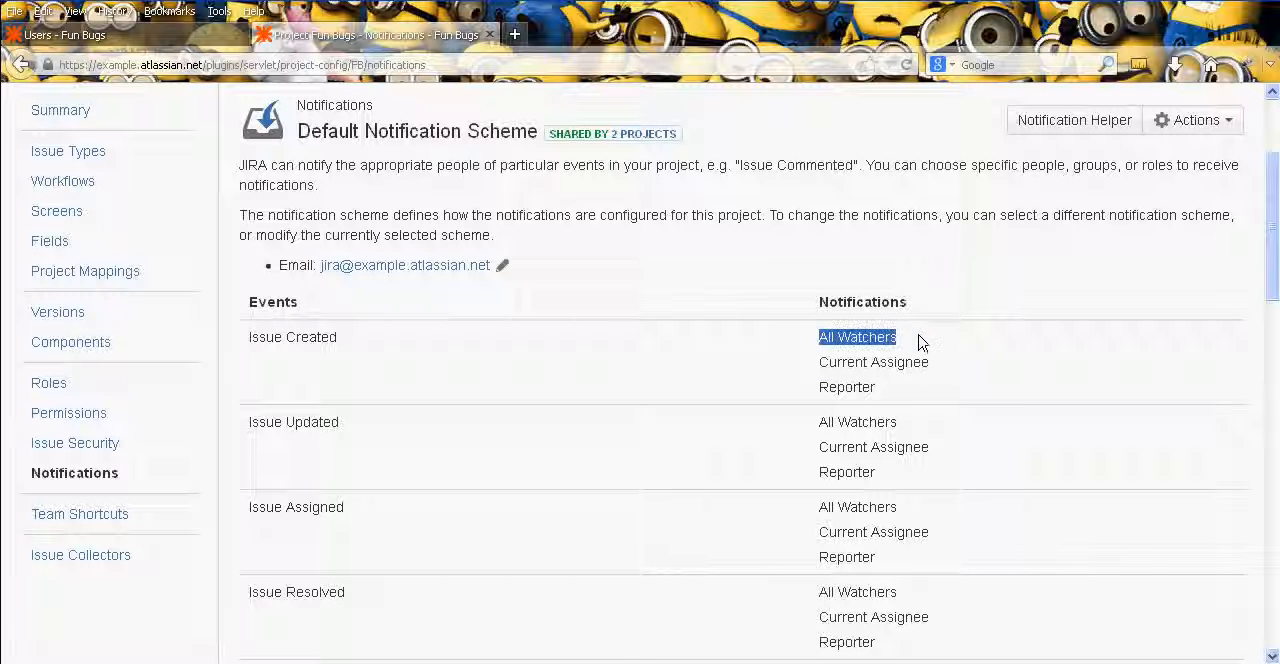
click(921, 335)
triple_click(921, 335)
click(921, 335)
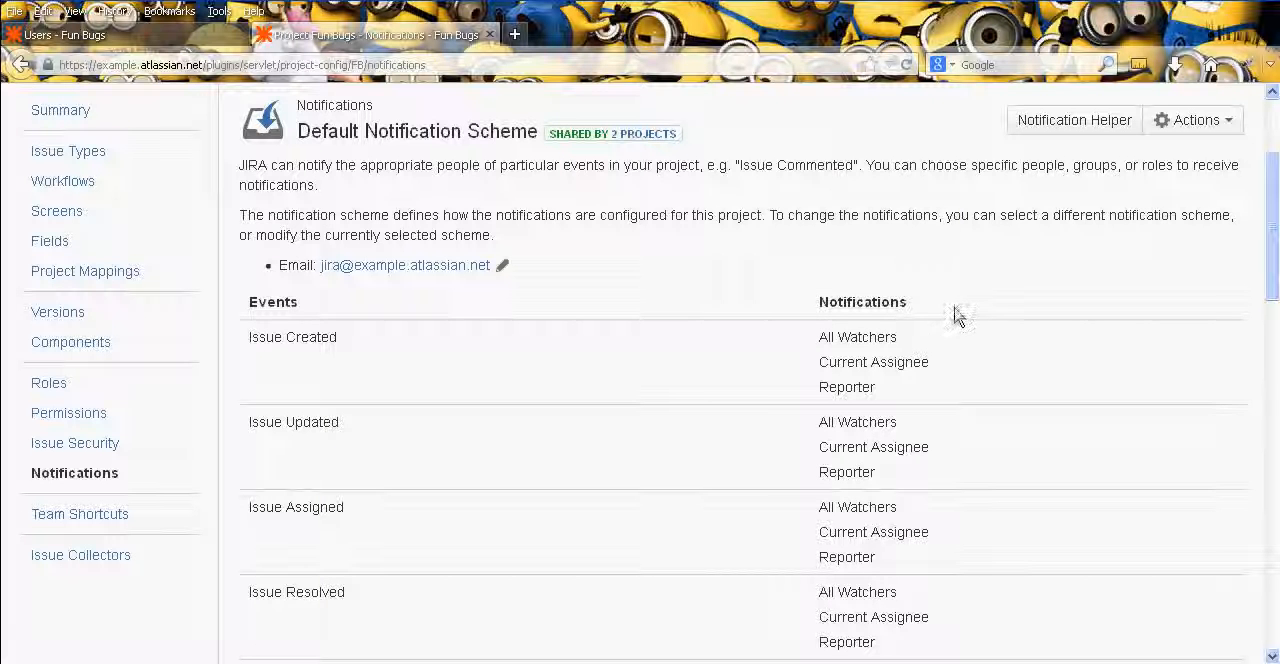
middle_click(1094, 306)
middle_click(1126, 343)
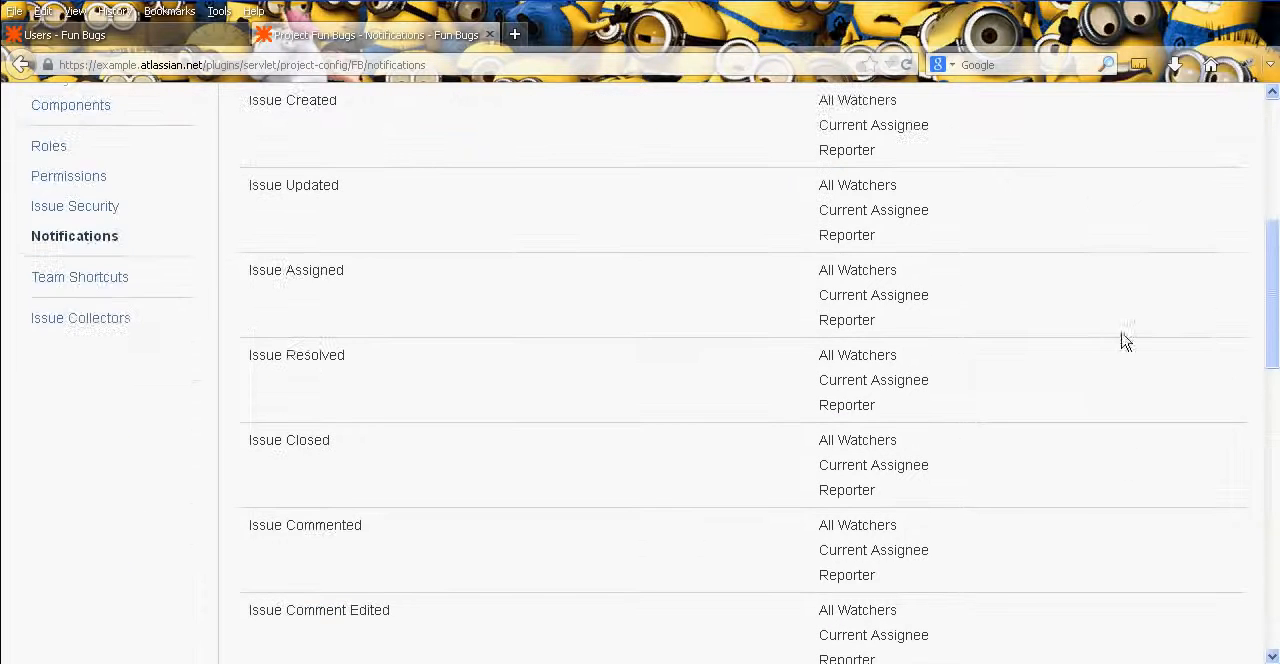
- Look over the remaining events of the Default Notification Scheme, highlighting the word Update in the Request Update event
middle_click(1117, 286)
middle_click(1110, 344)
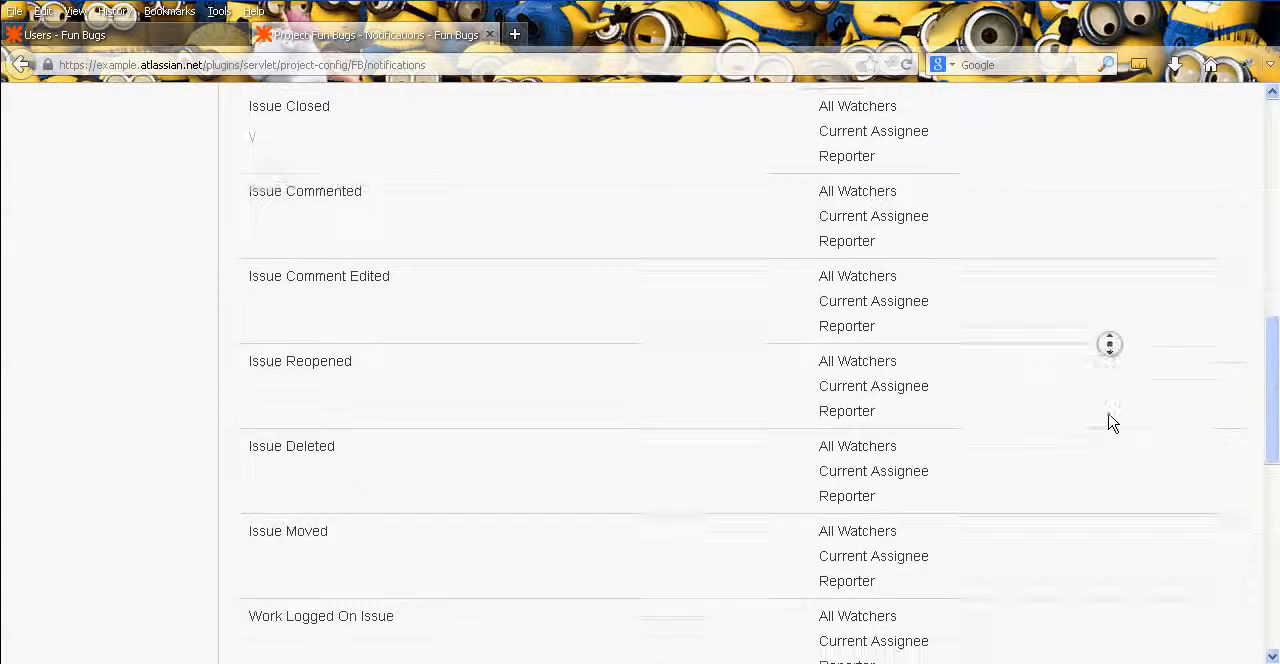
middle_click(1110, 424)
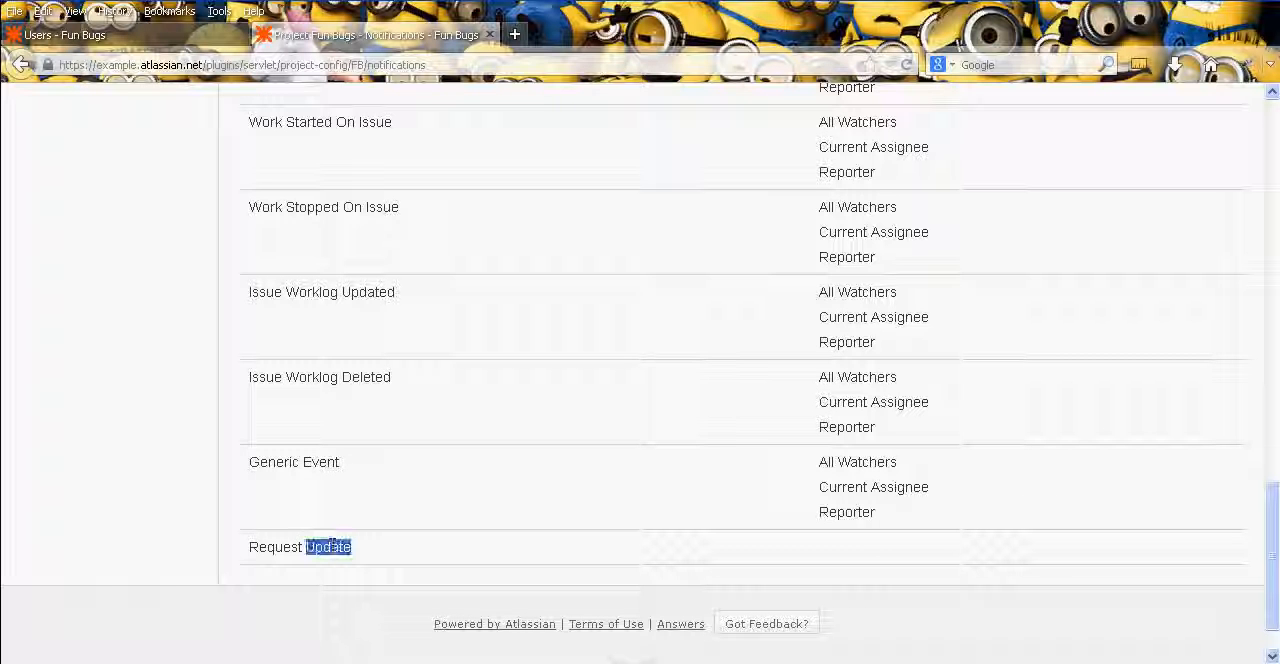
triple_click(328, 548)
click(400, 557)
middle_click(466, 553)
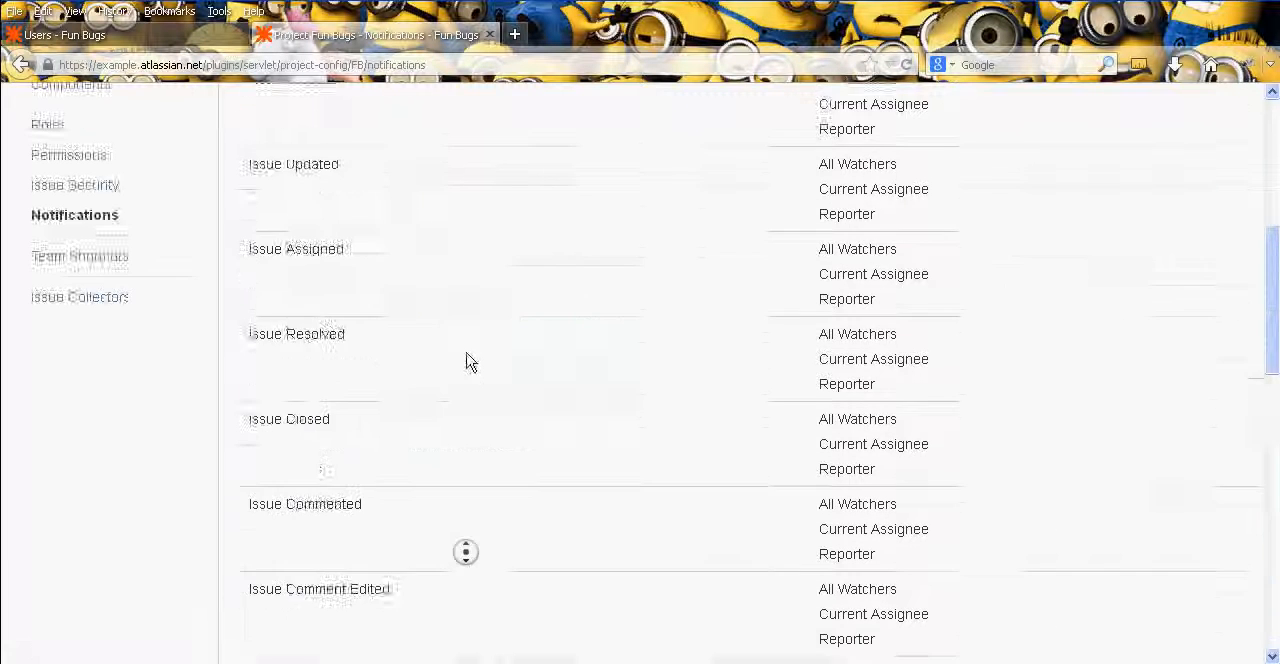
click(676, 474)
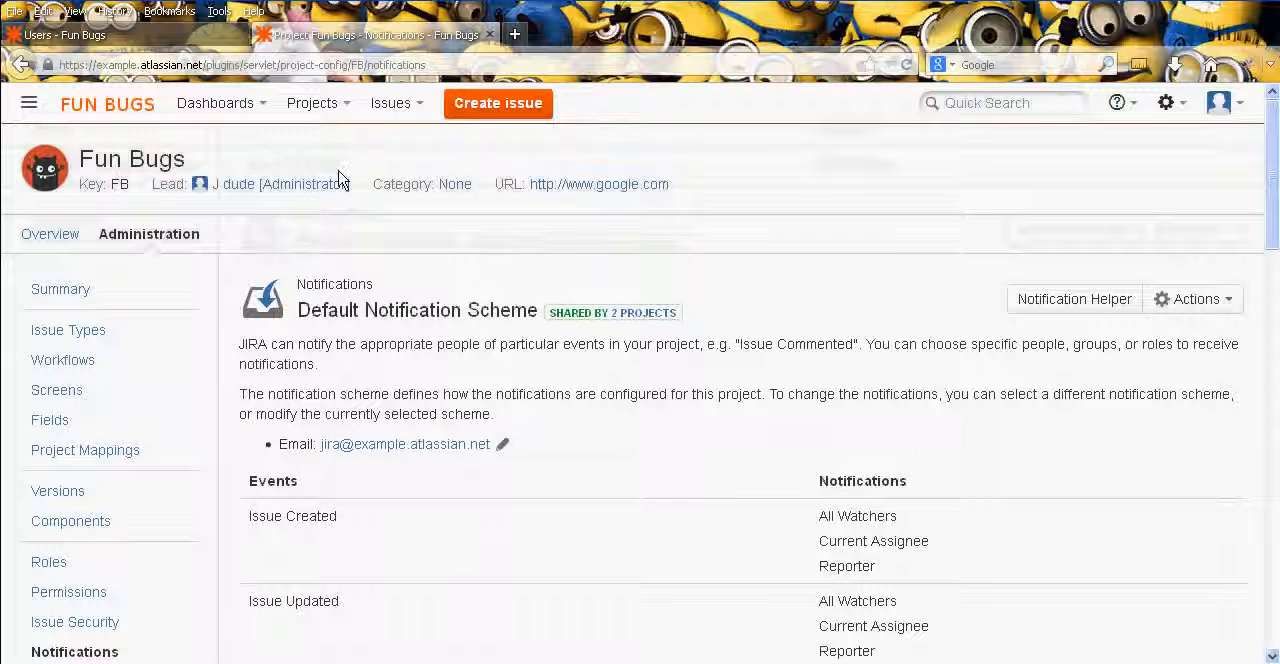
- Open the JIRA System administration in a new browser tab and go to its Events page
click(1166, 102)
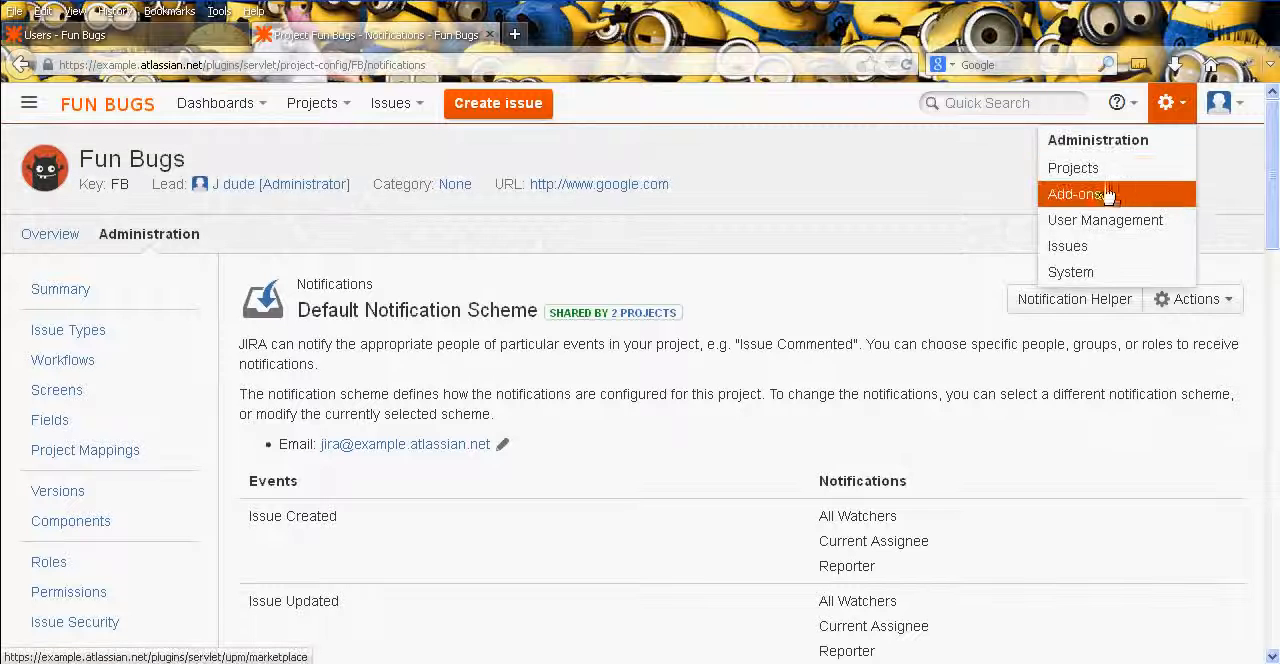
right_click(1100, 252)
click(1122, 278)
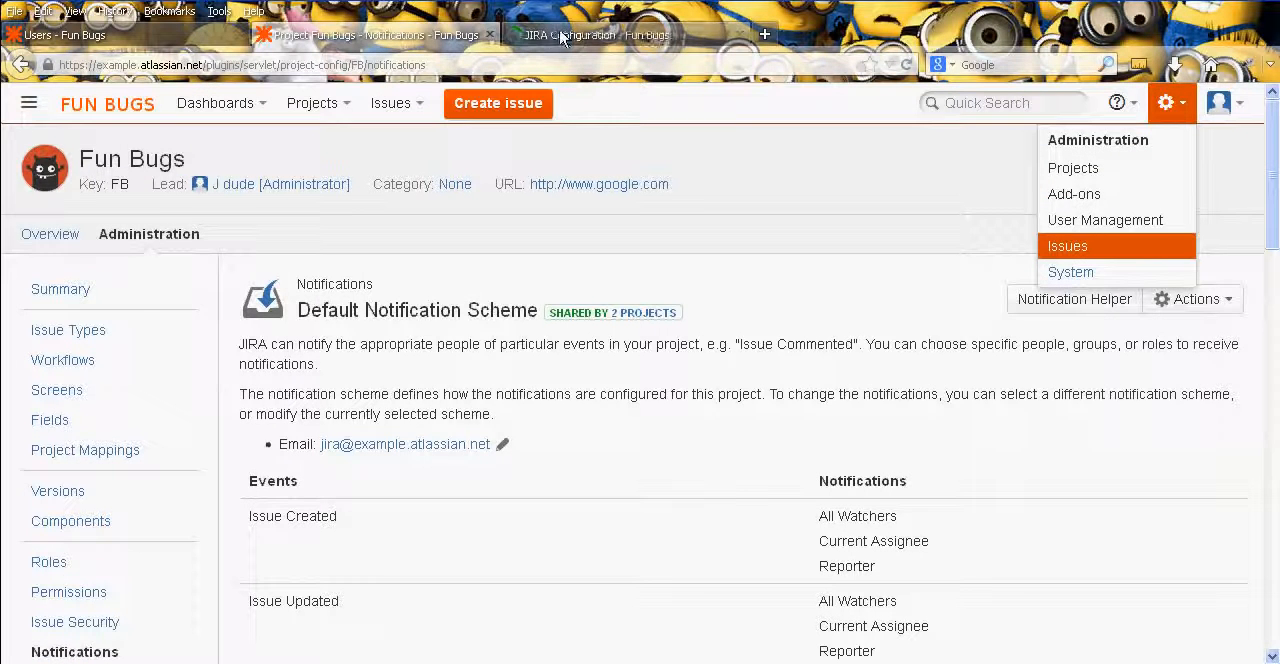
click(528, 34)
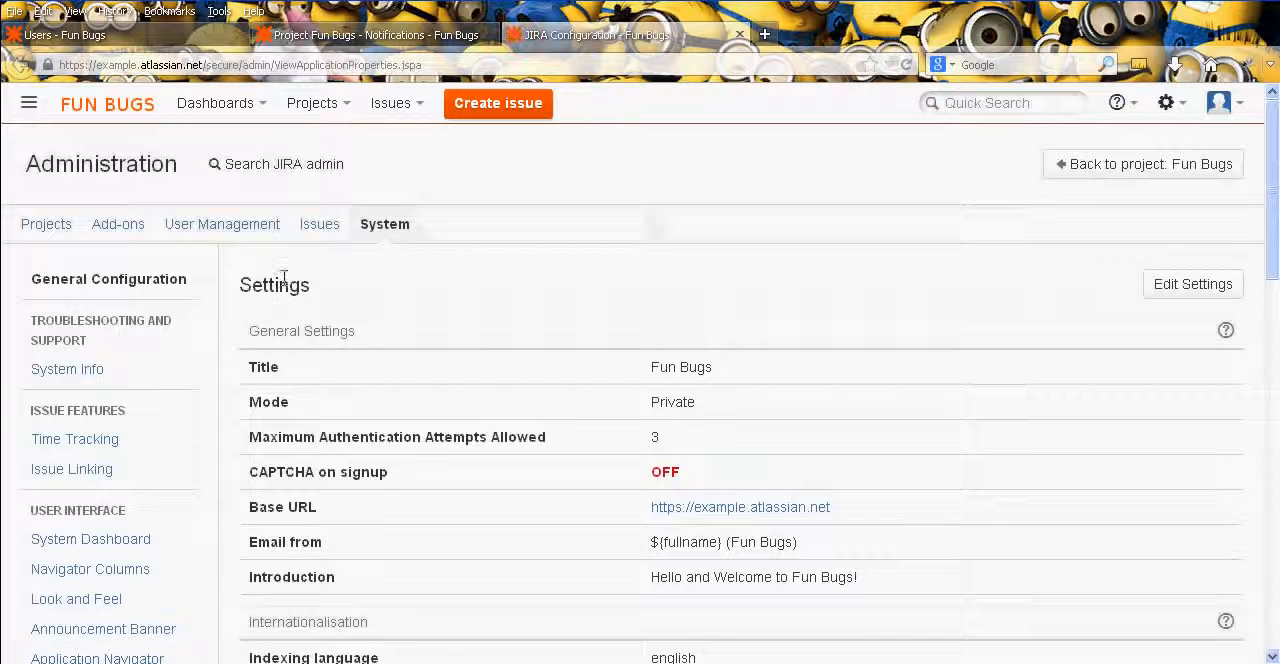
middle_click(233, 282)
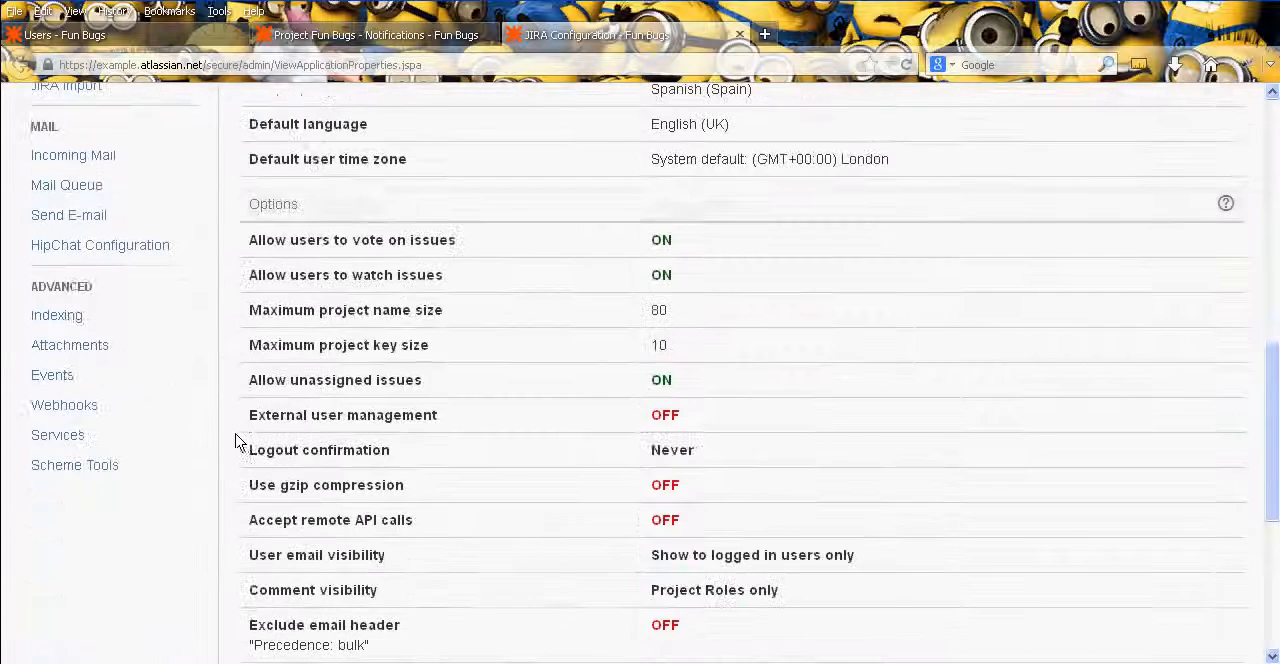
click(96, 382)
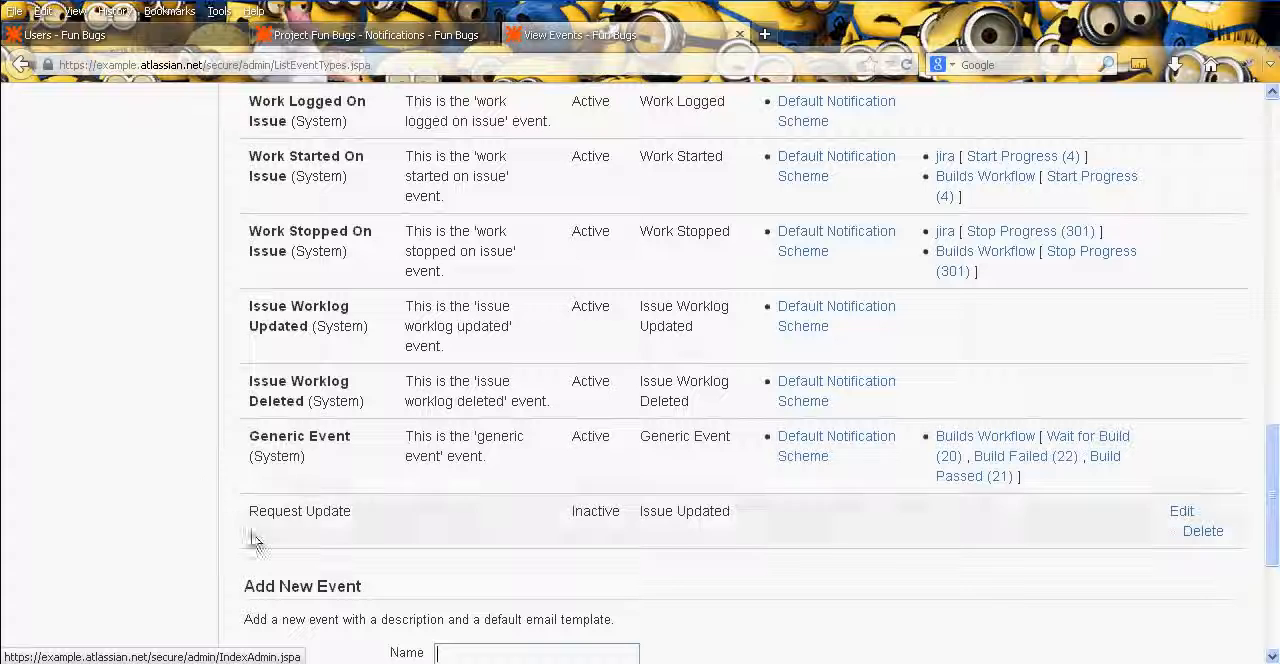
- Examine the event list's statuses, default templates, associated notification schemes and workflows, including the custom Request Update event
scroll(785, 562, up, 2)
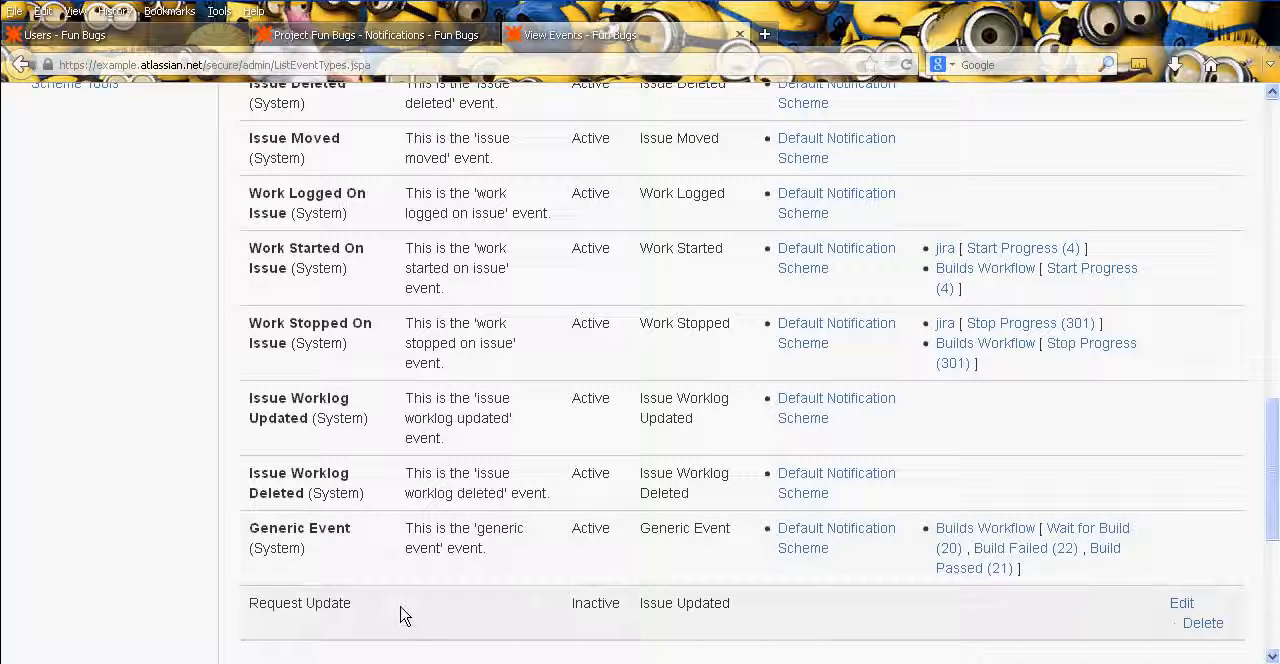
middle_click(414, 569)
middle_click(395, 350)
middle_click(385, 329)
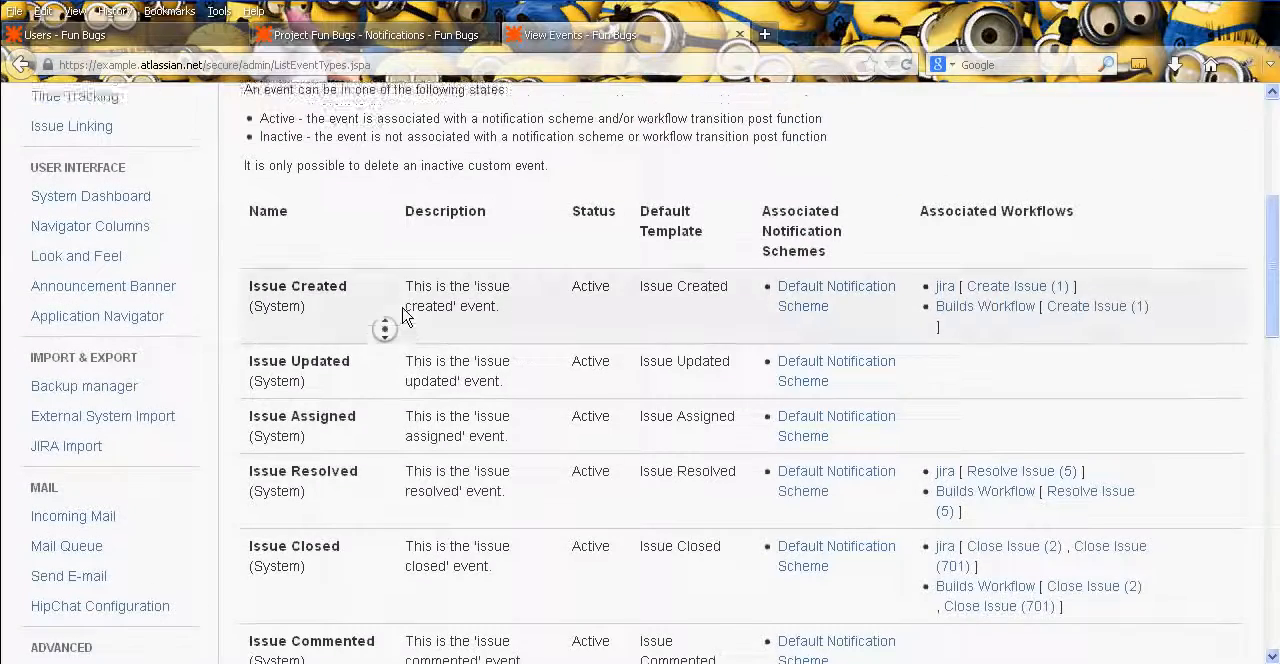
middle_click(405, 300)
middle_click(414, 266)
middle_click(397, 240)
middle_click(395, 286)
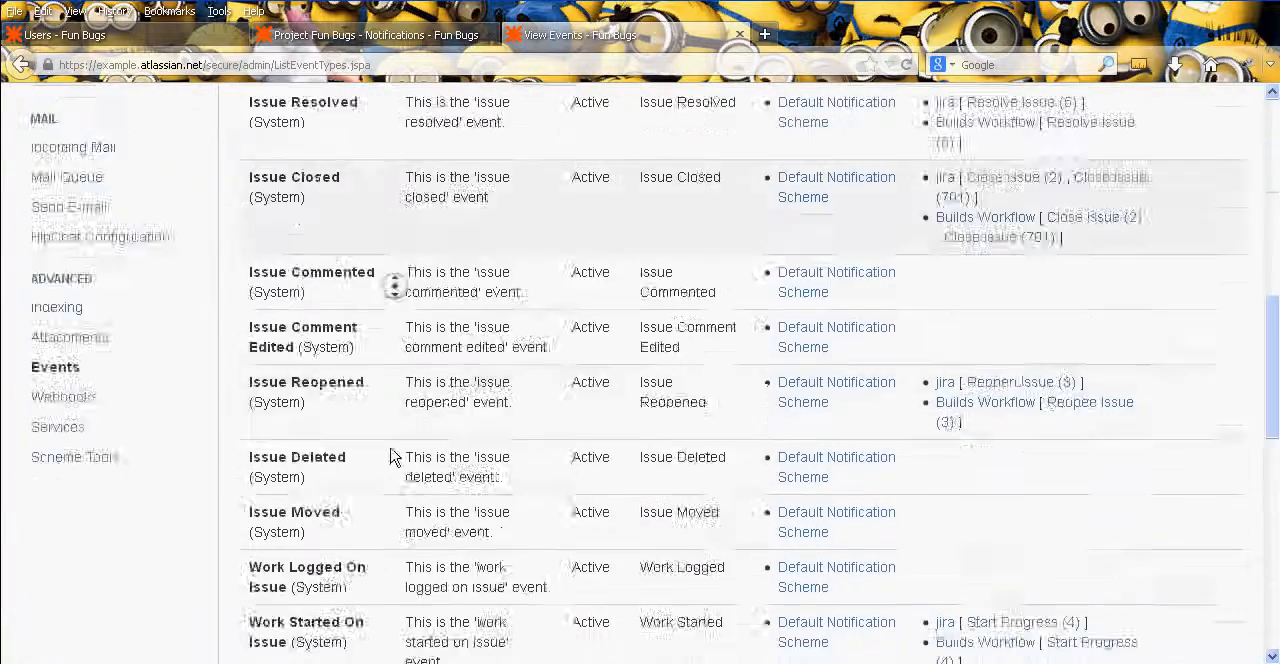
middle_click(386, 420)
middle_click(320, 514)
middle_click(420, 515)
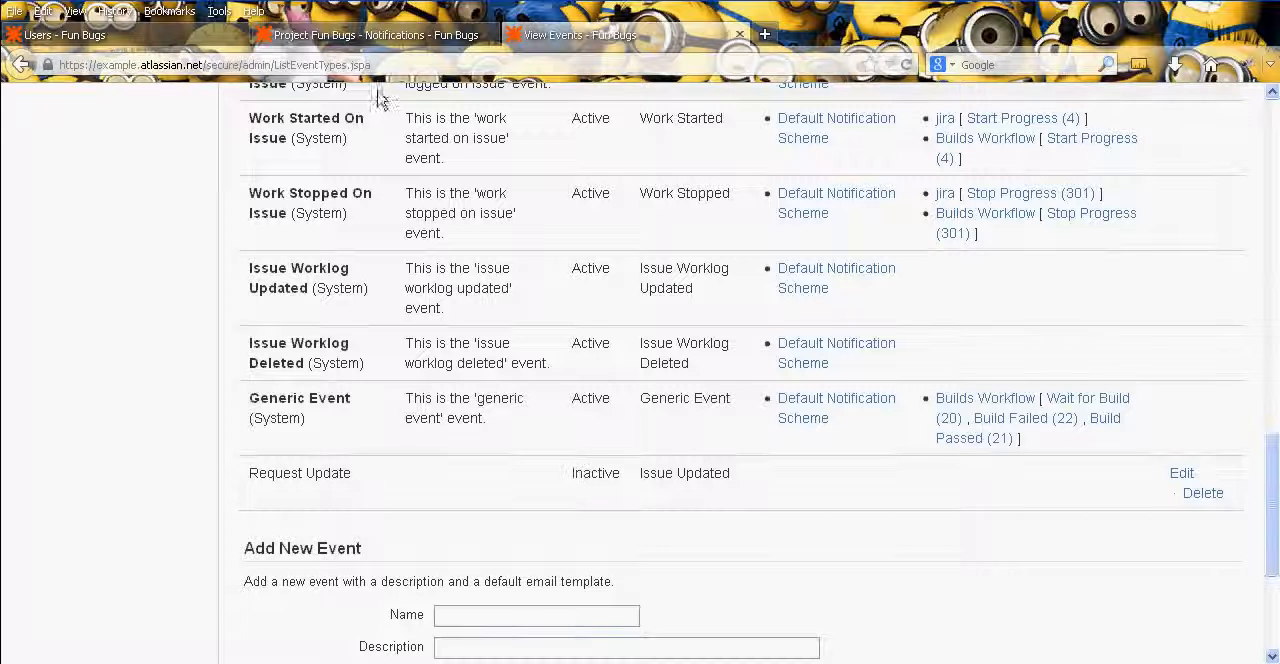
- Return to the Fun Bugs project's notification settings and open the Default Notification Scheme for editing
click(340, 34)
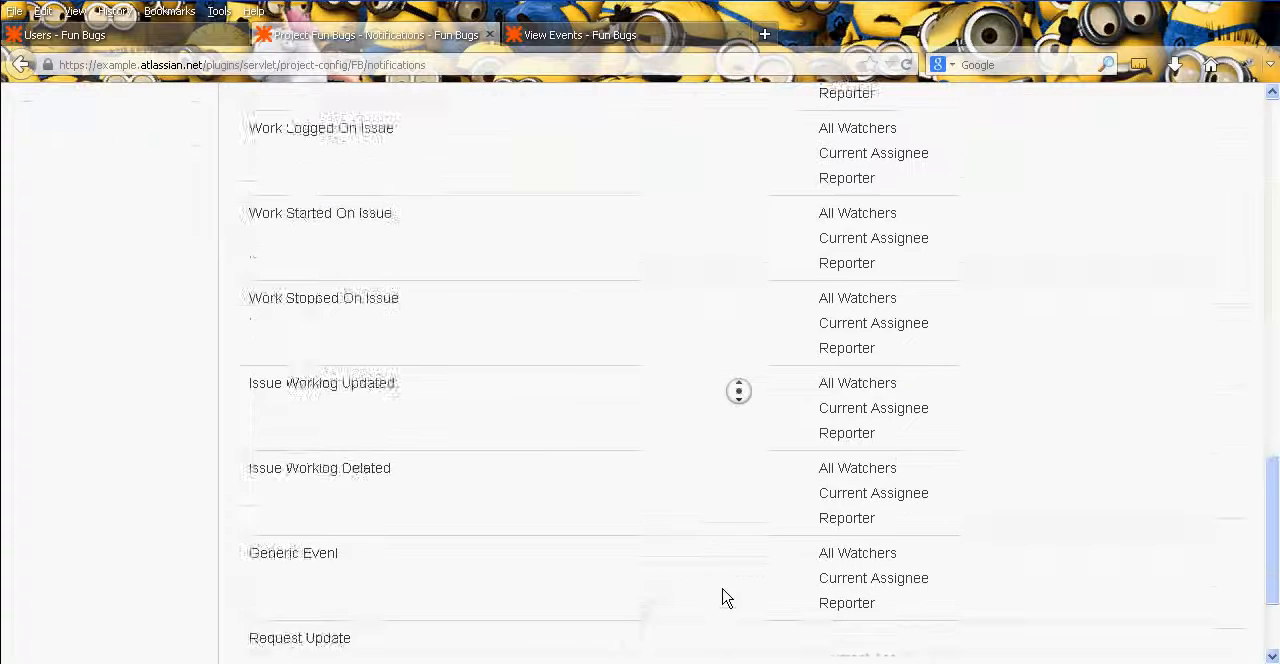
middle_click(697, 515)
middle_click(1003, 525)
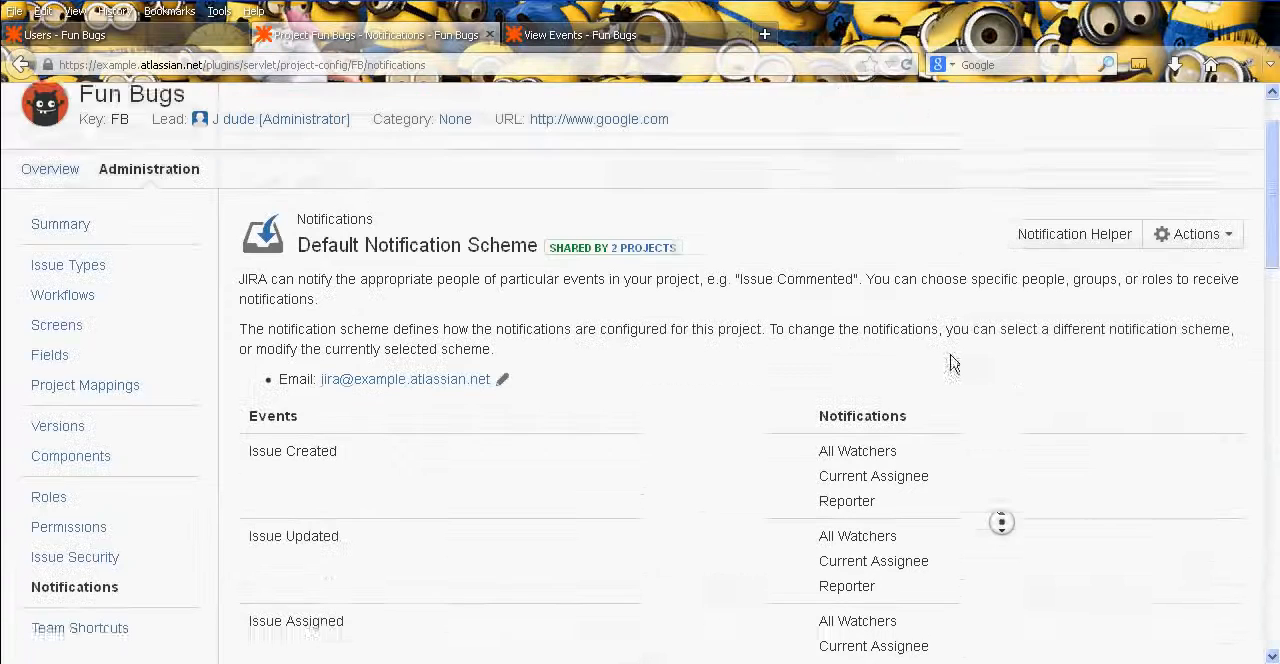
click(1194, 269)
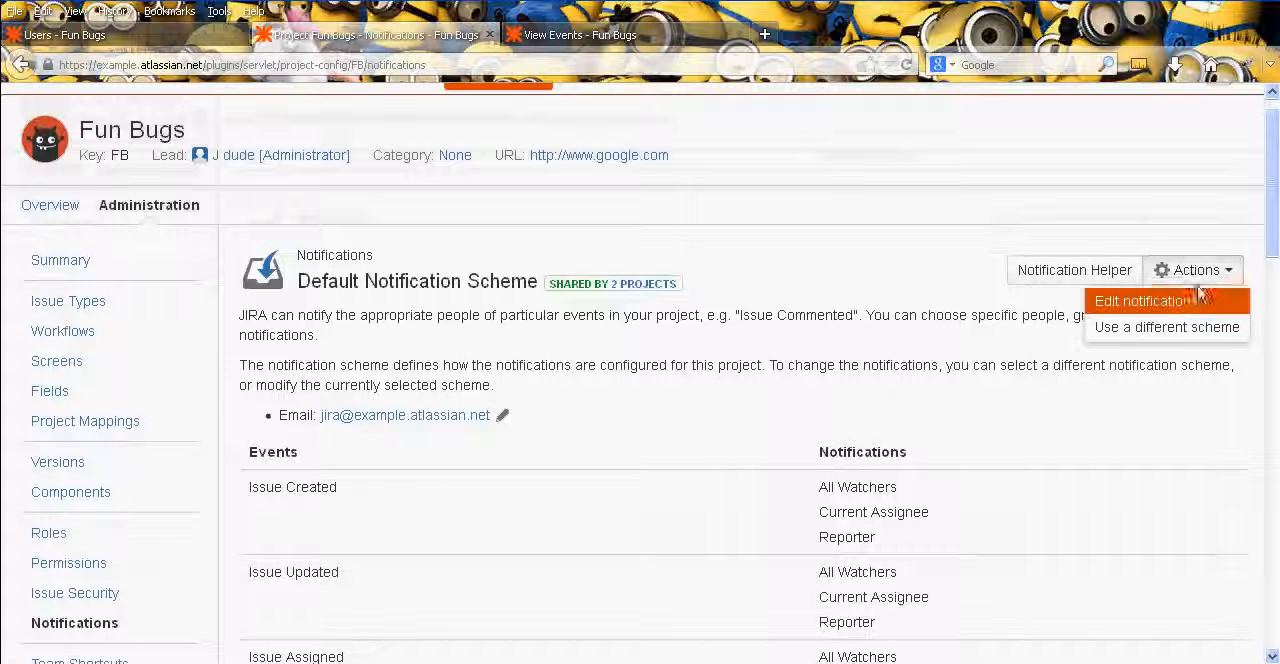
click(1143, 301)
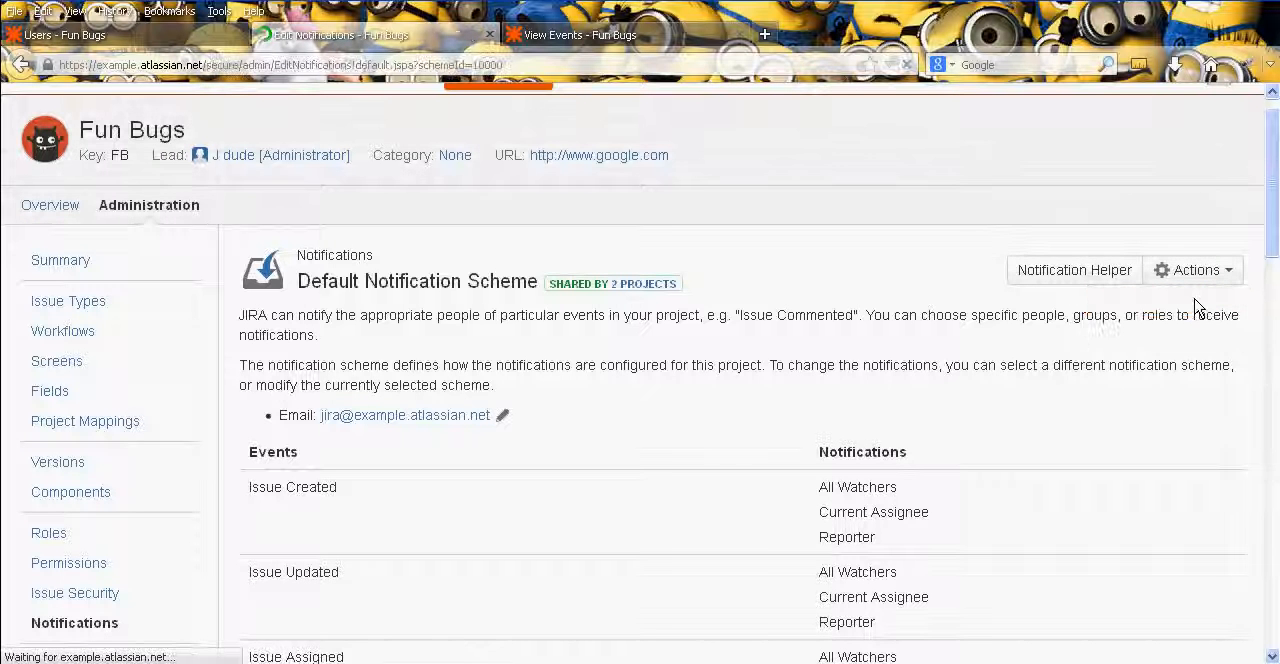
- Start adding a notification for the Request Update event and choose the Testers group as its recipient
middle_click(1017, 300)
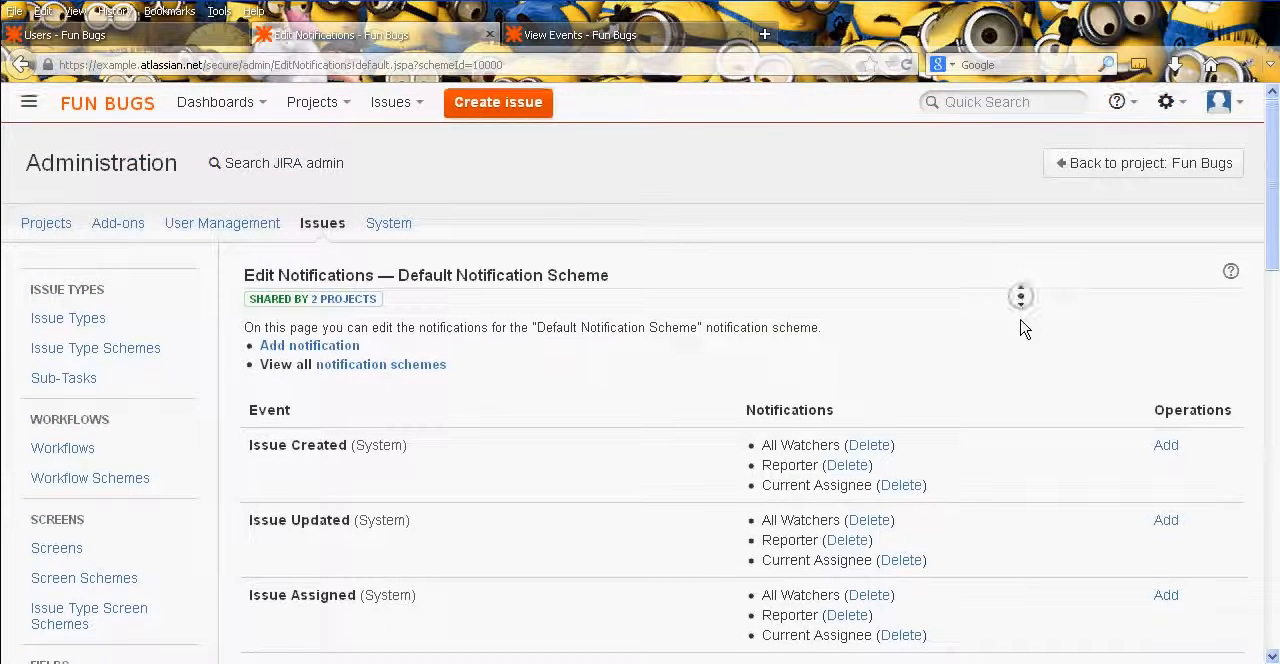
middle_click(1045, 270)
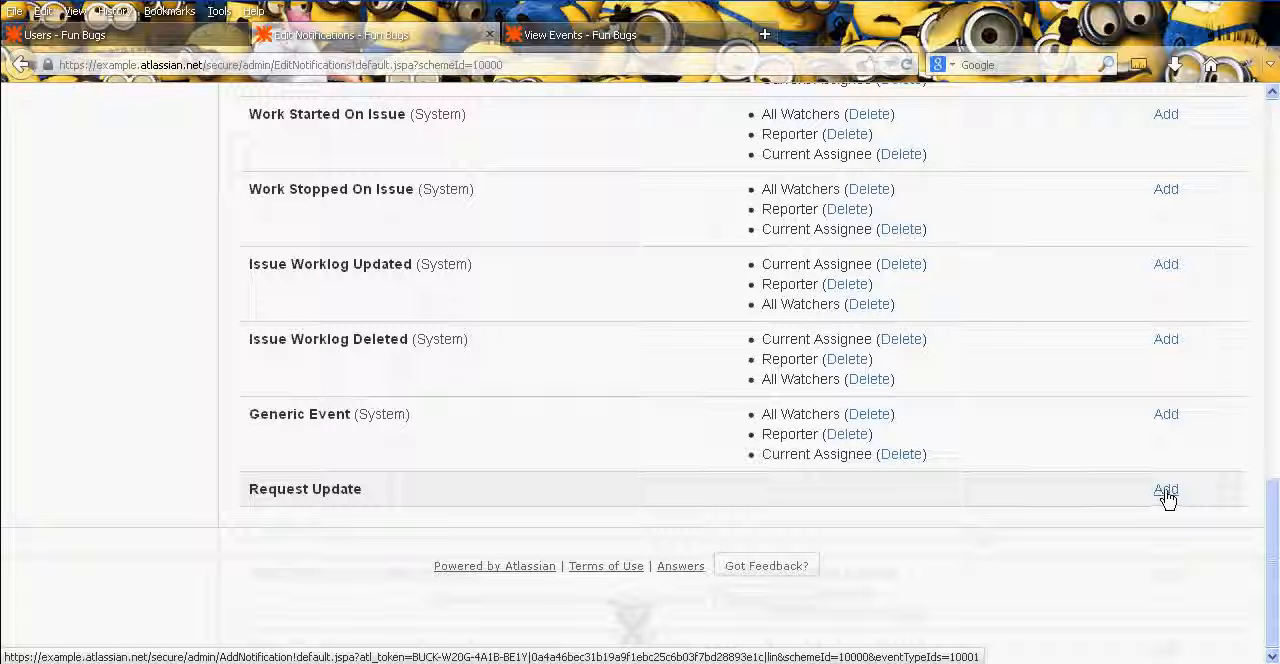
click(1166, 490)
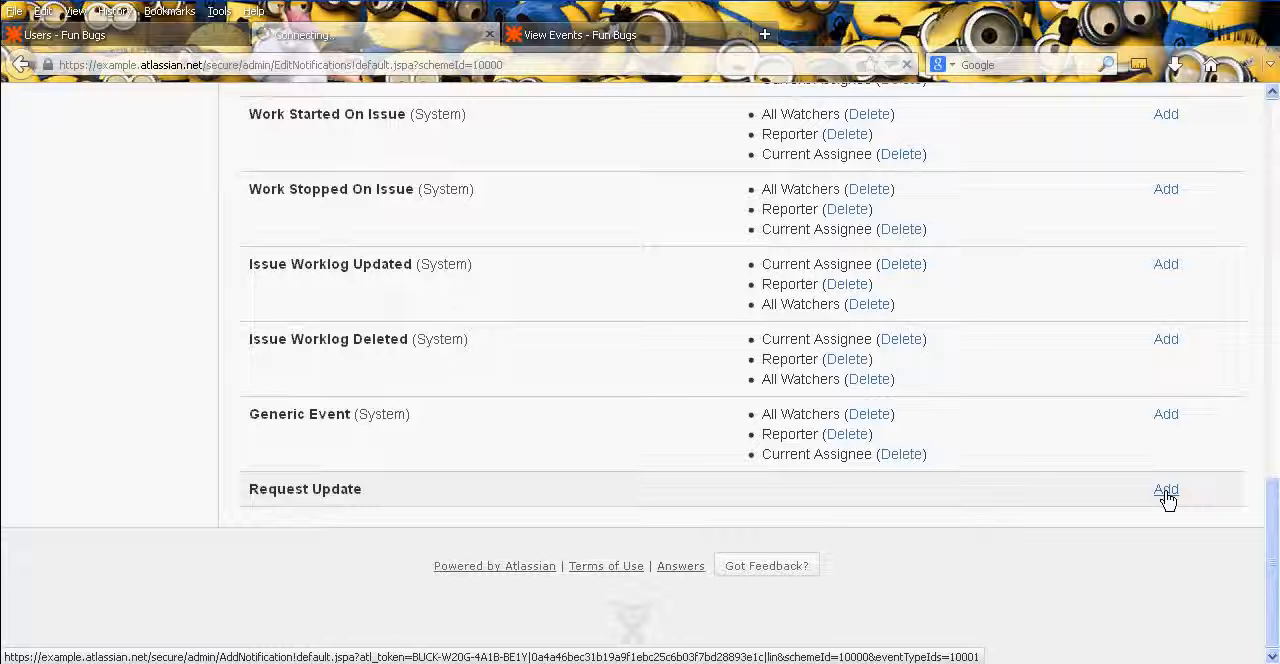
middle_click(908, 393)
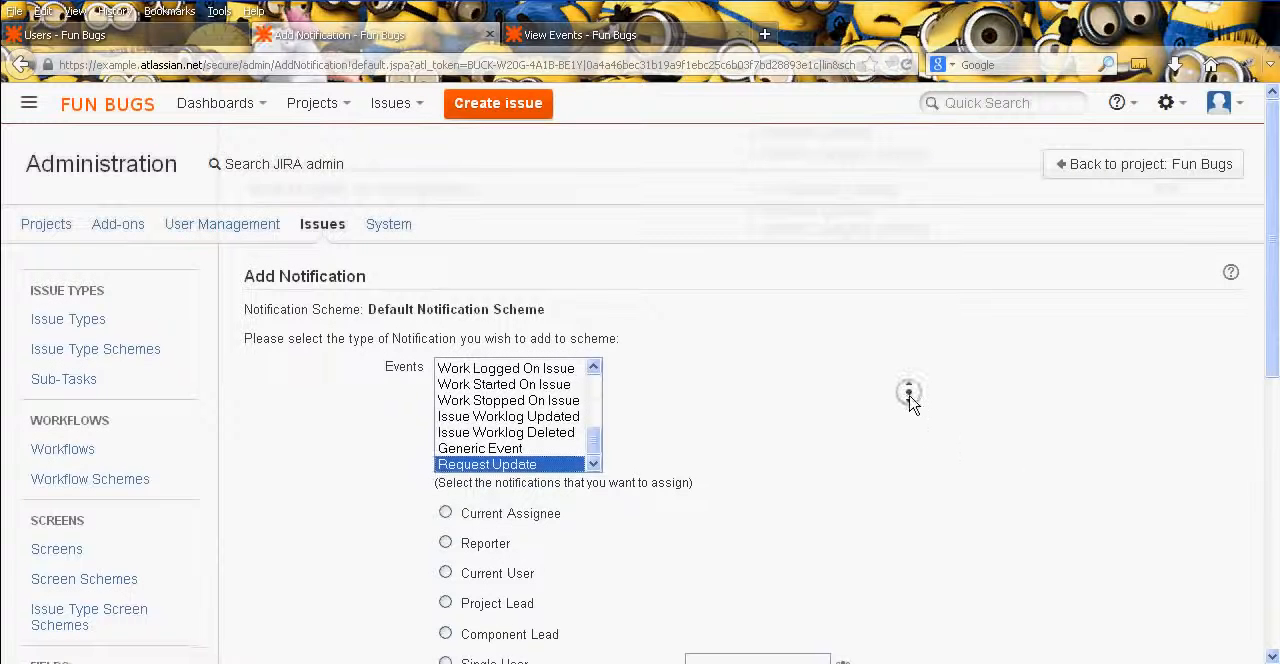
middle_click(903, 440)
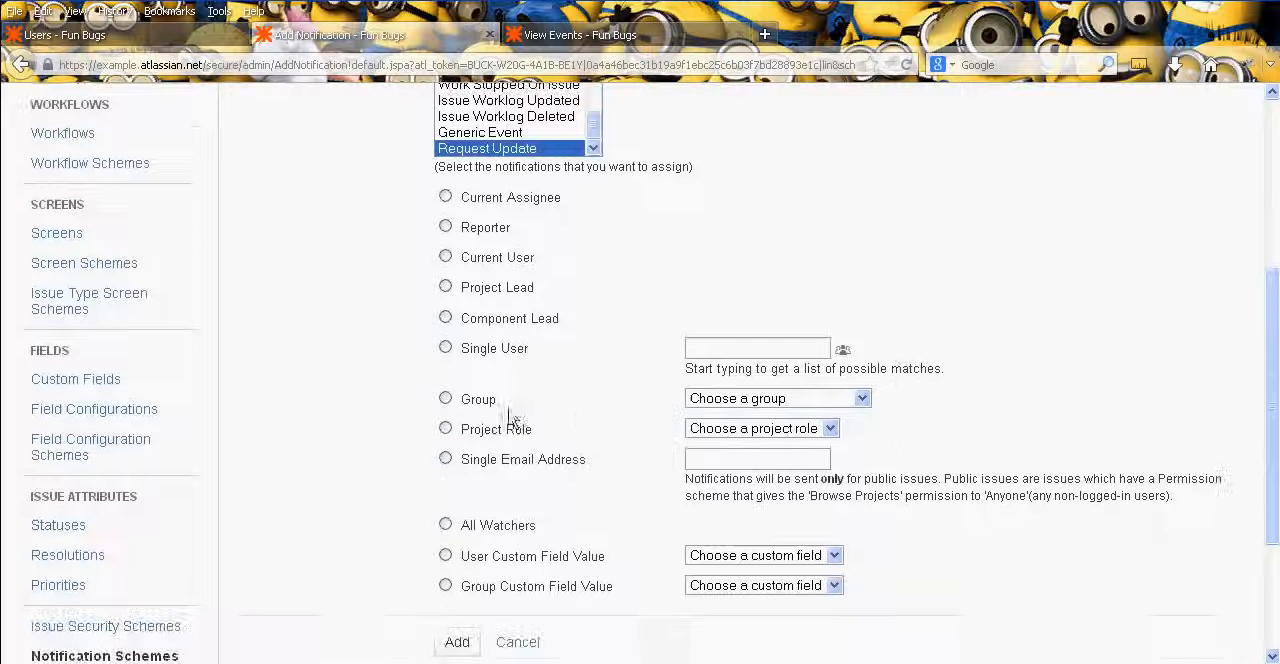
click(737, 398)
click(744, 510)
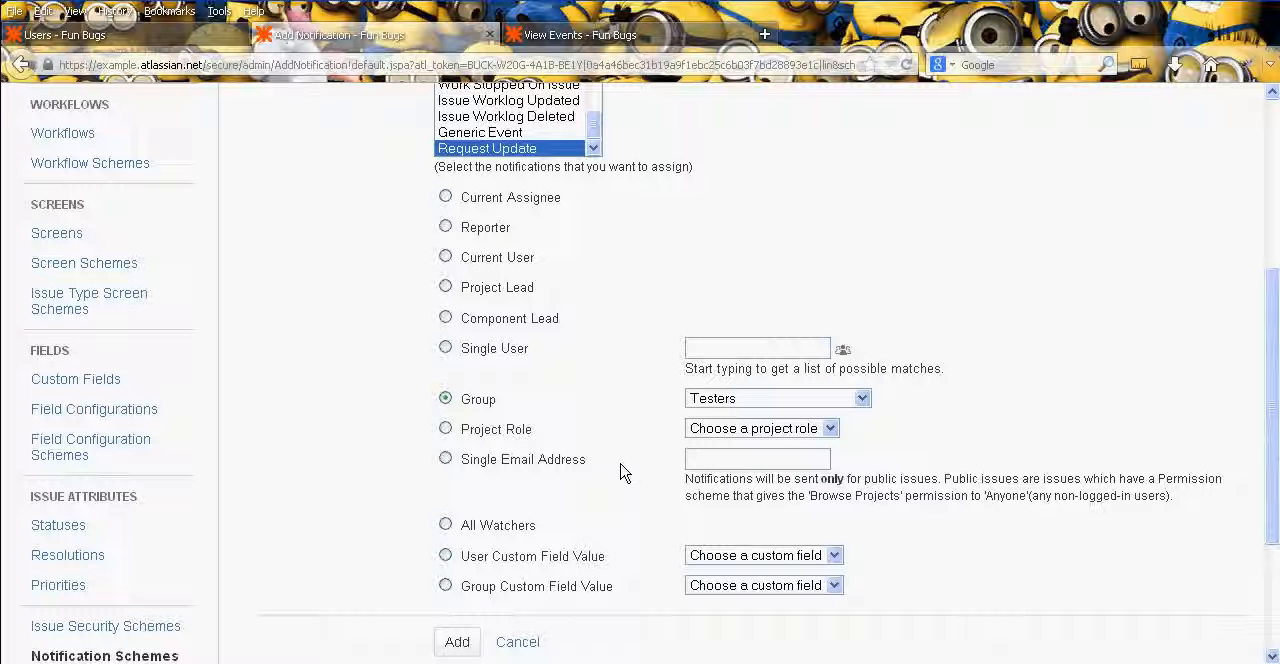
- Try setting the Request Update notification's recipient to a single user, choosing the test user account
scroll(533, 352, up, 3)
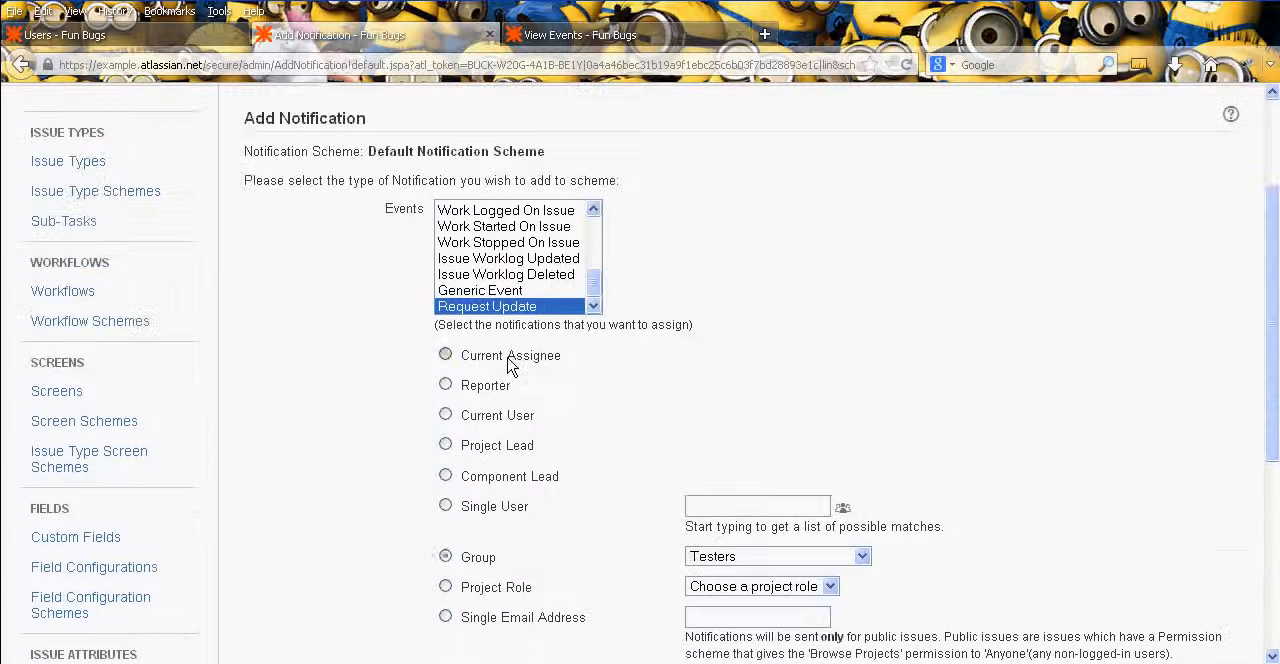
click(472, 418)
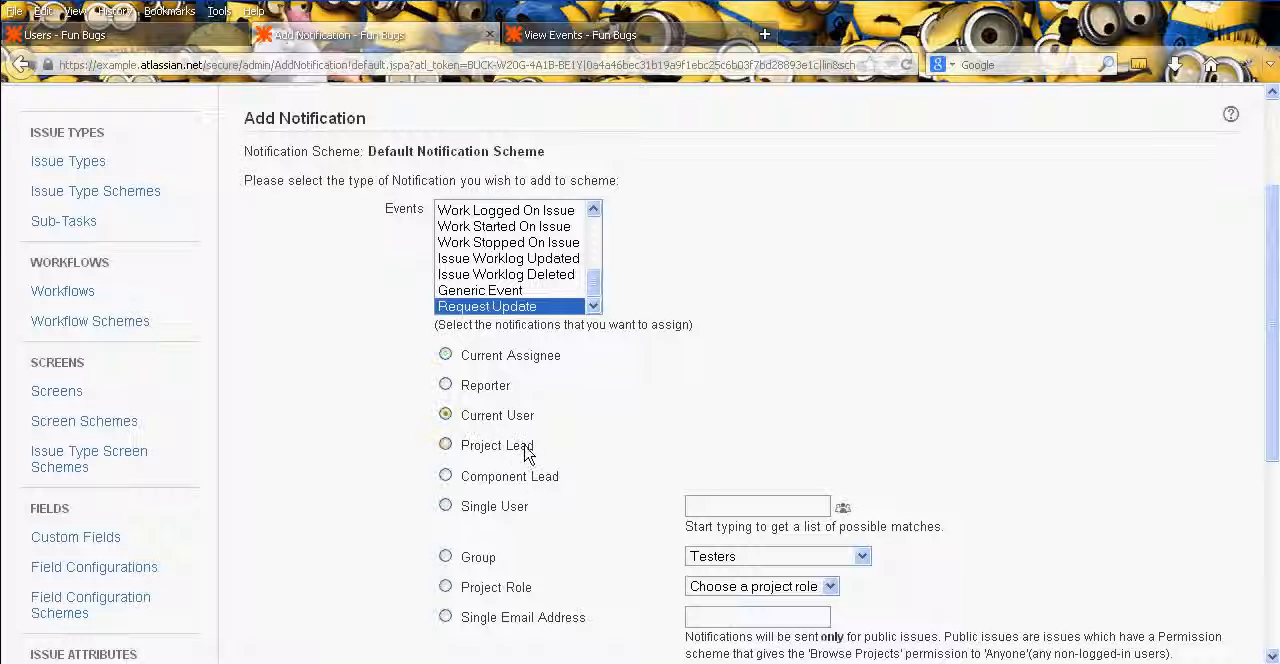
click(708, 507)
text(testu)
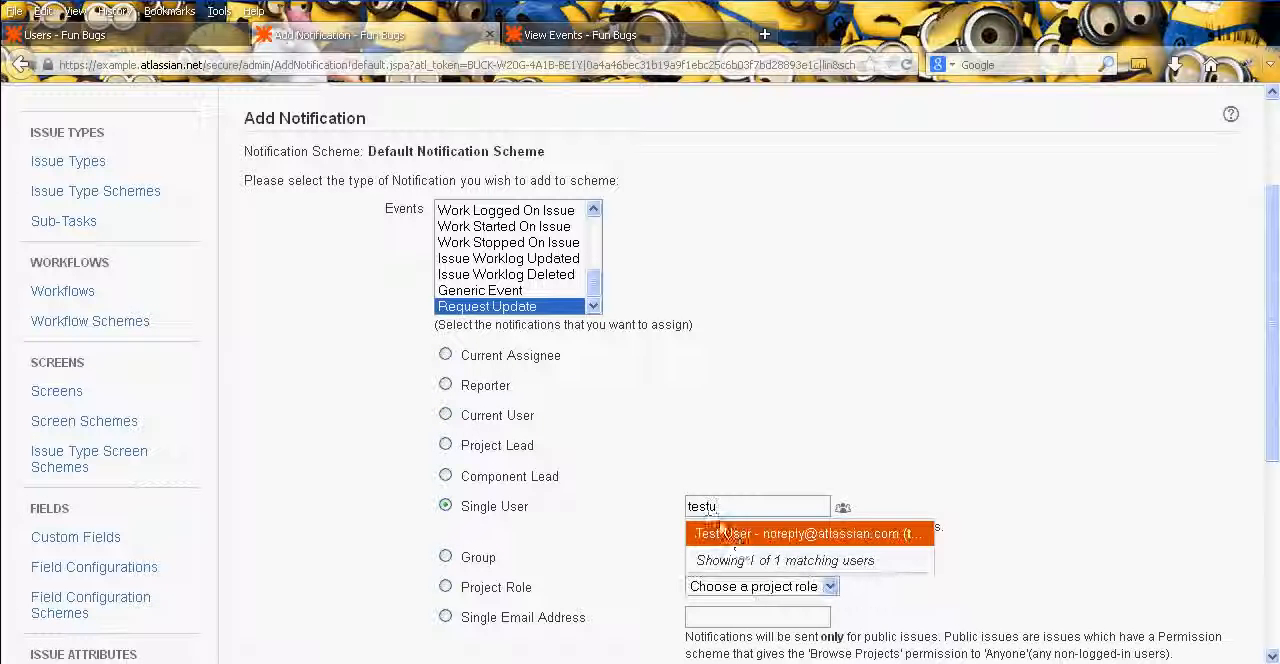
click(741, 547)
scroll(888, 407, down, 5)
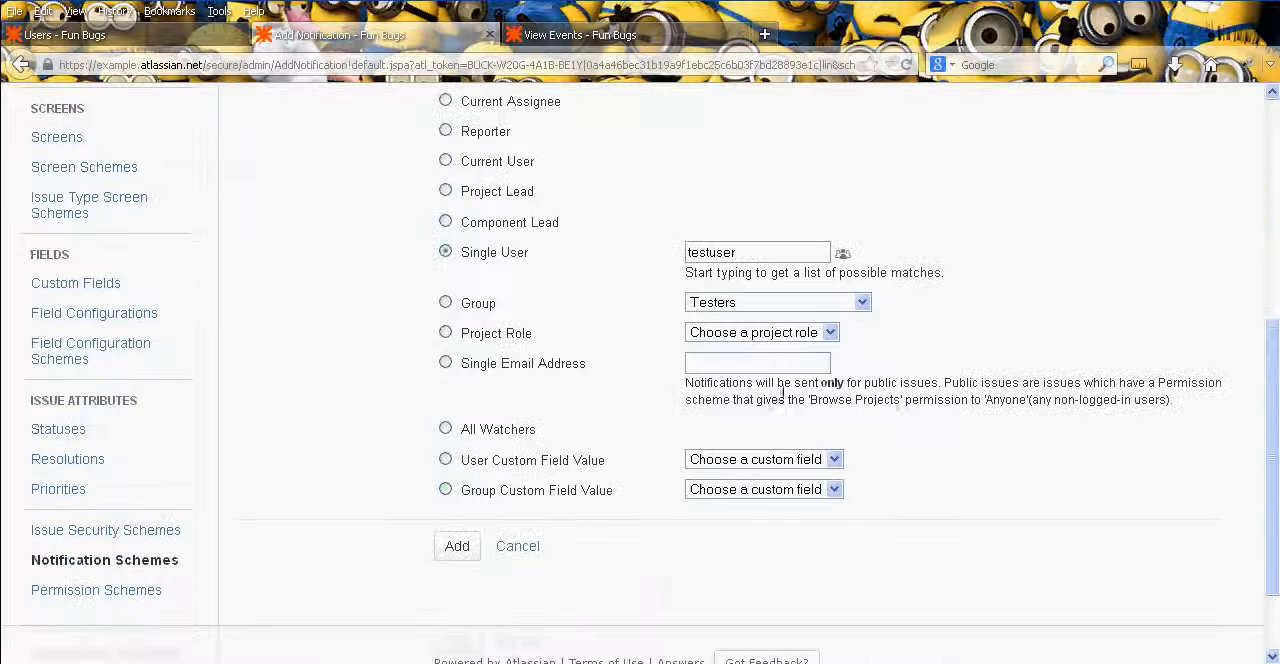
- Select the Testers group as the recipient type and add the notification to the Default Notification Scheme
click(485, 314)
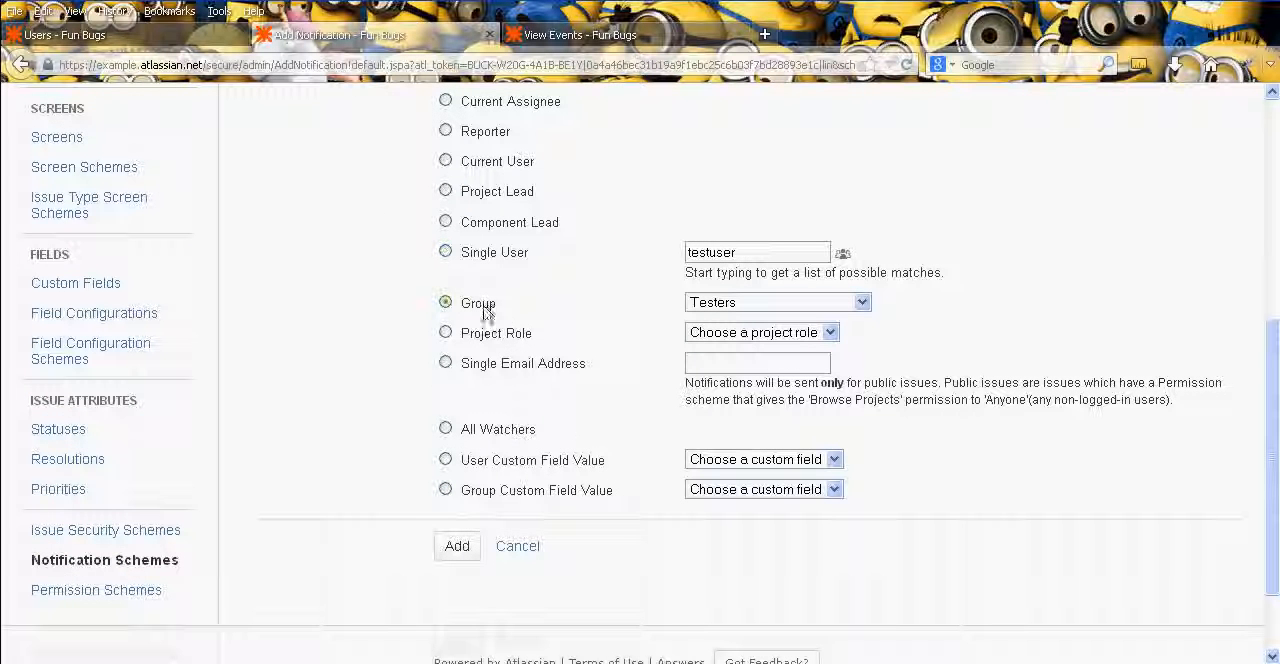
click(459, 547)
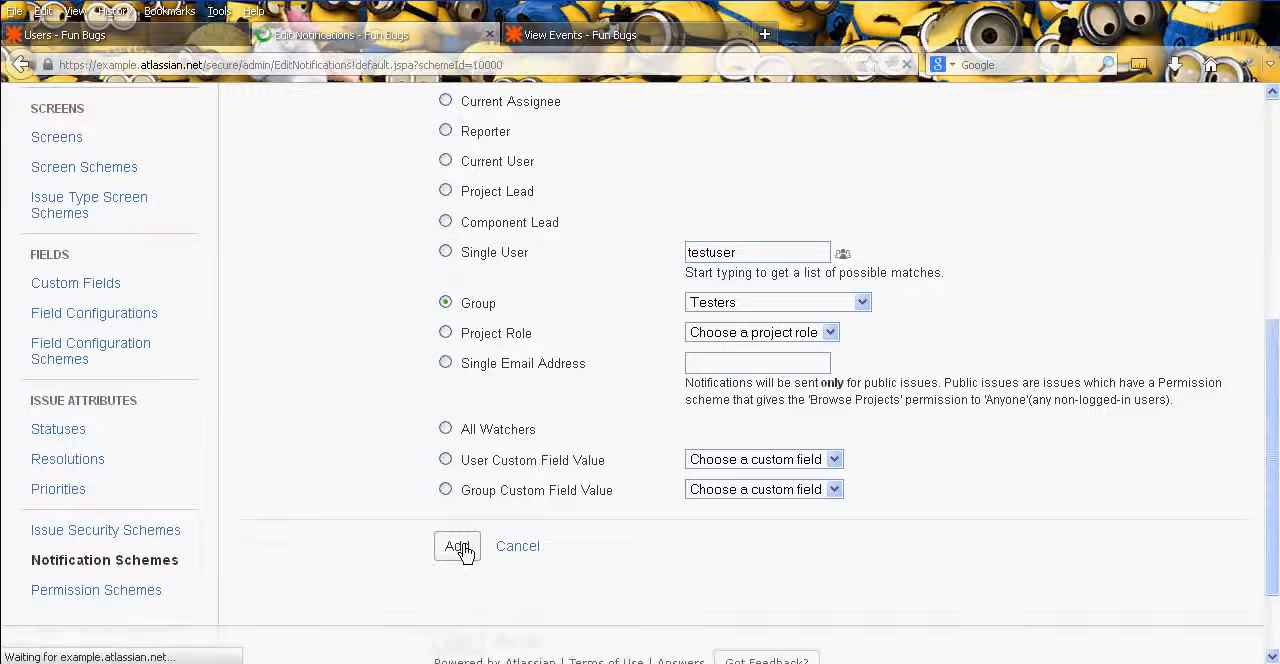
- Check the Request Update event's recipient in the edited scheme, highlight Group (Testers), and look back over the events above
middle_click(581, 384)
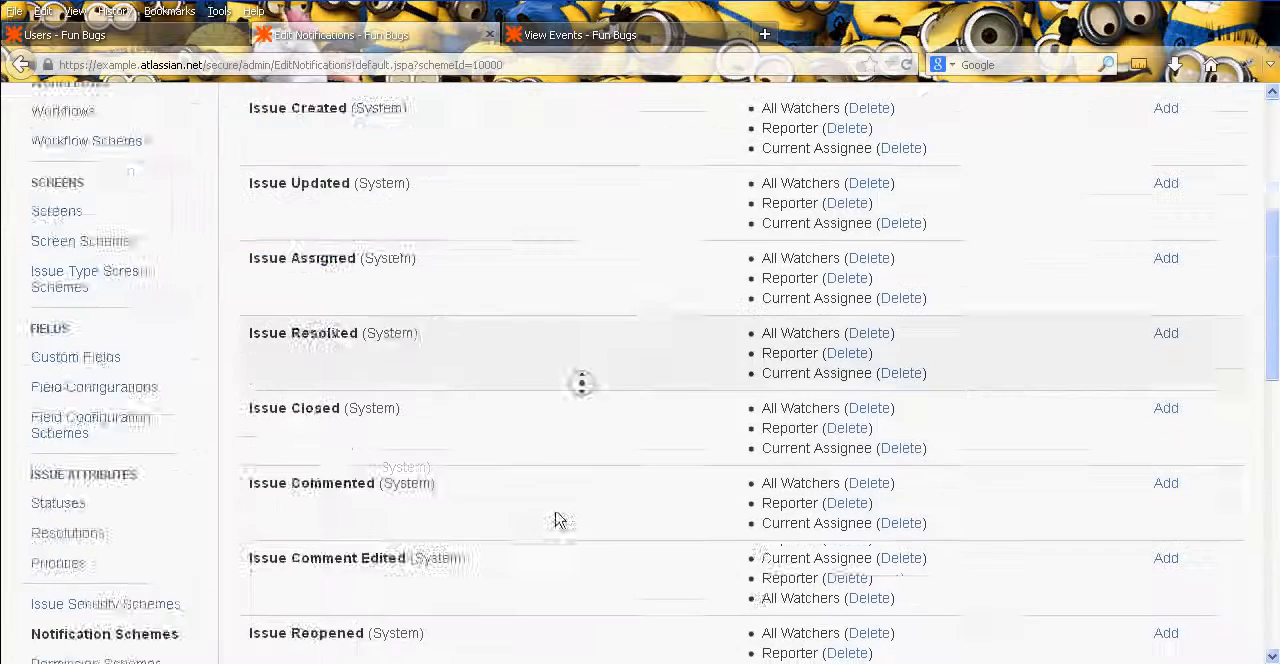
middle_click(637, 350)
middle_click(613, 538)
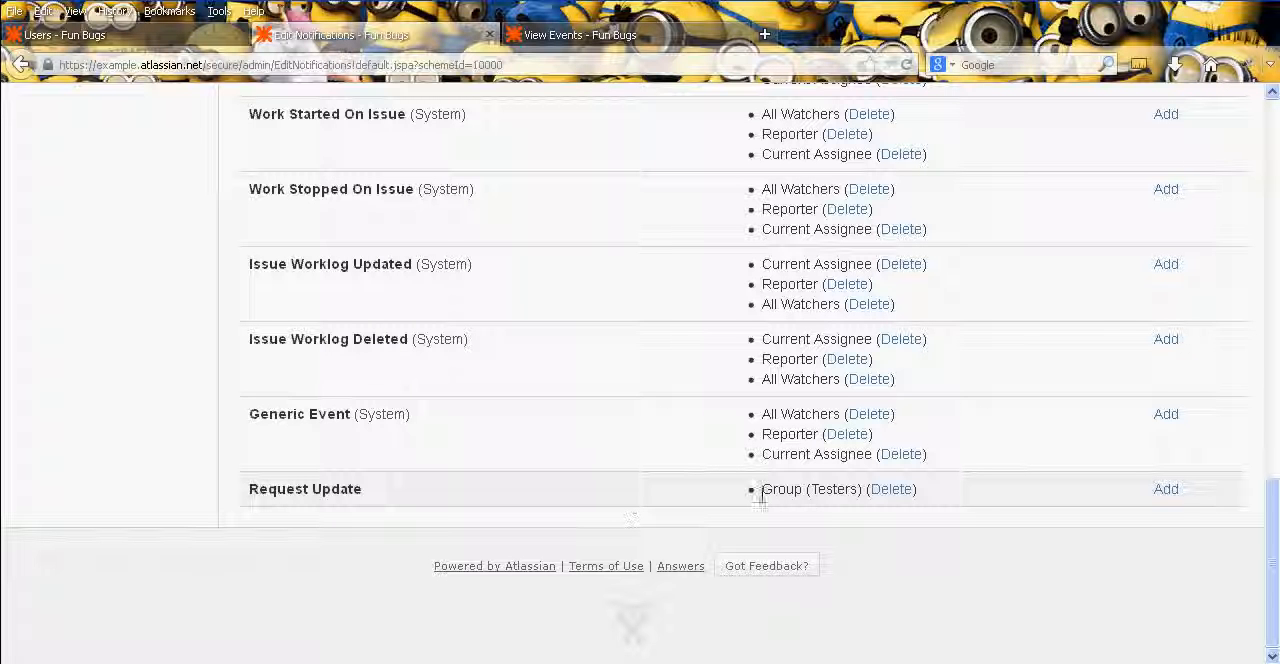
drag(762, 490, 829, 491)
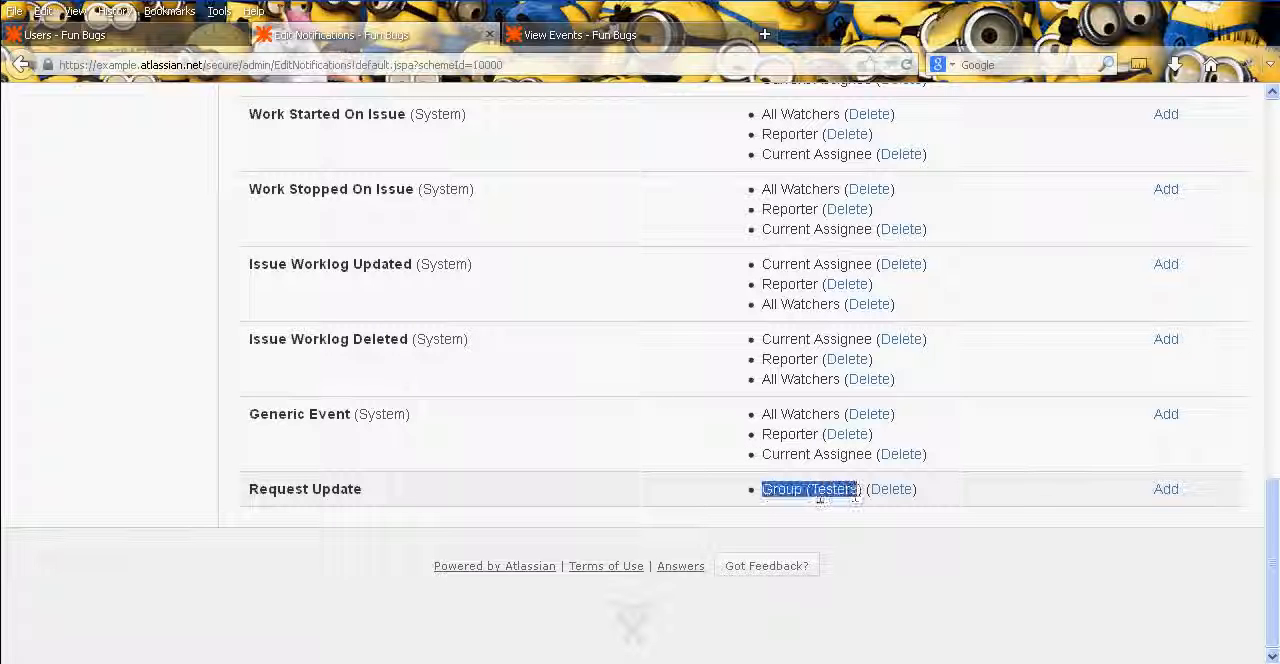
click(855, 497)
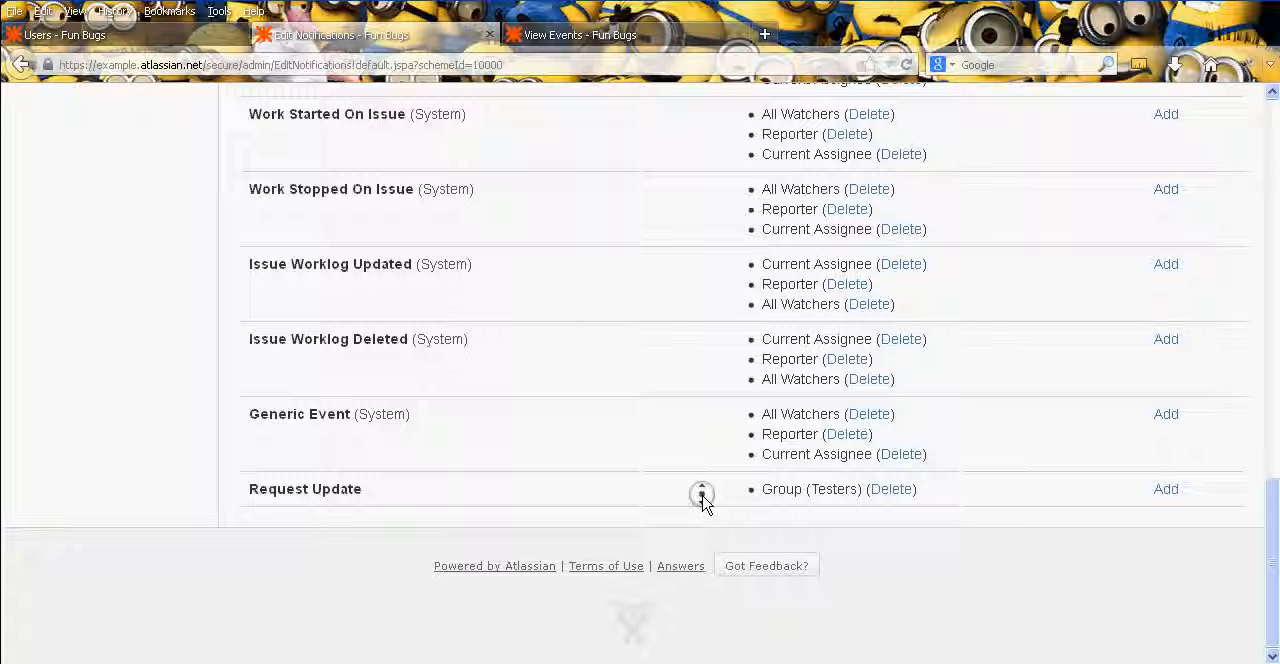
scroll(658, 478, up, 3)
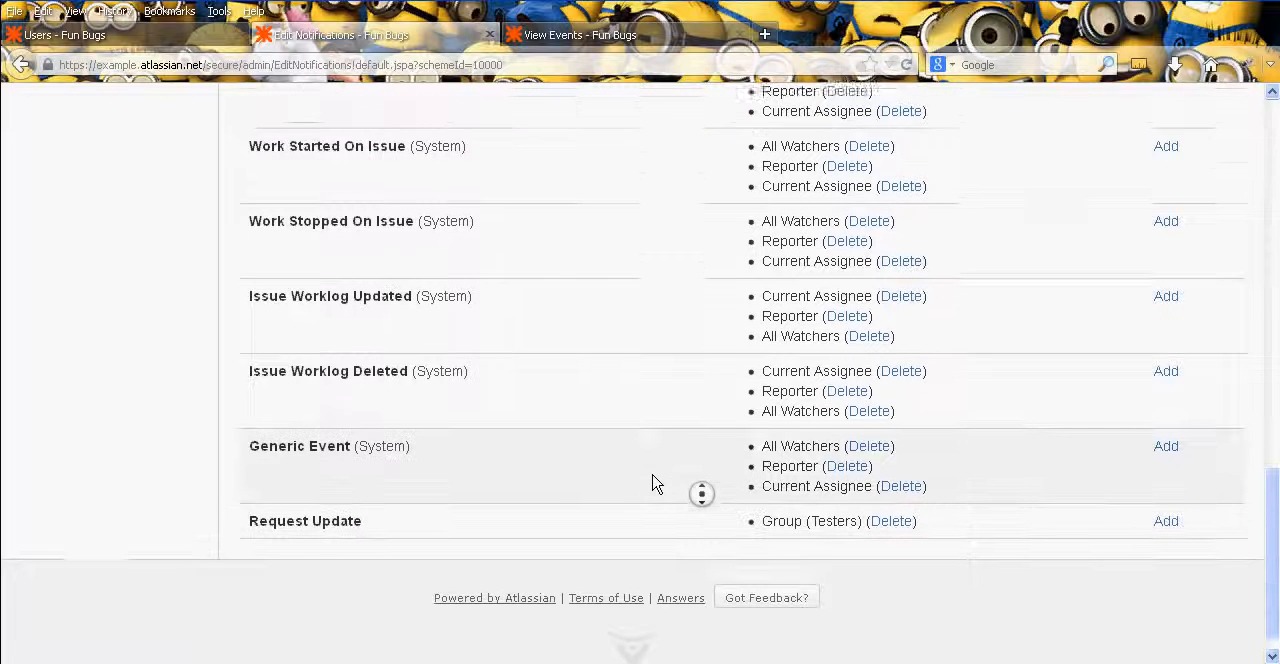
scroll(658, 478, up, 7)
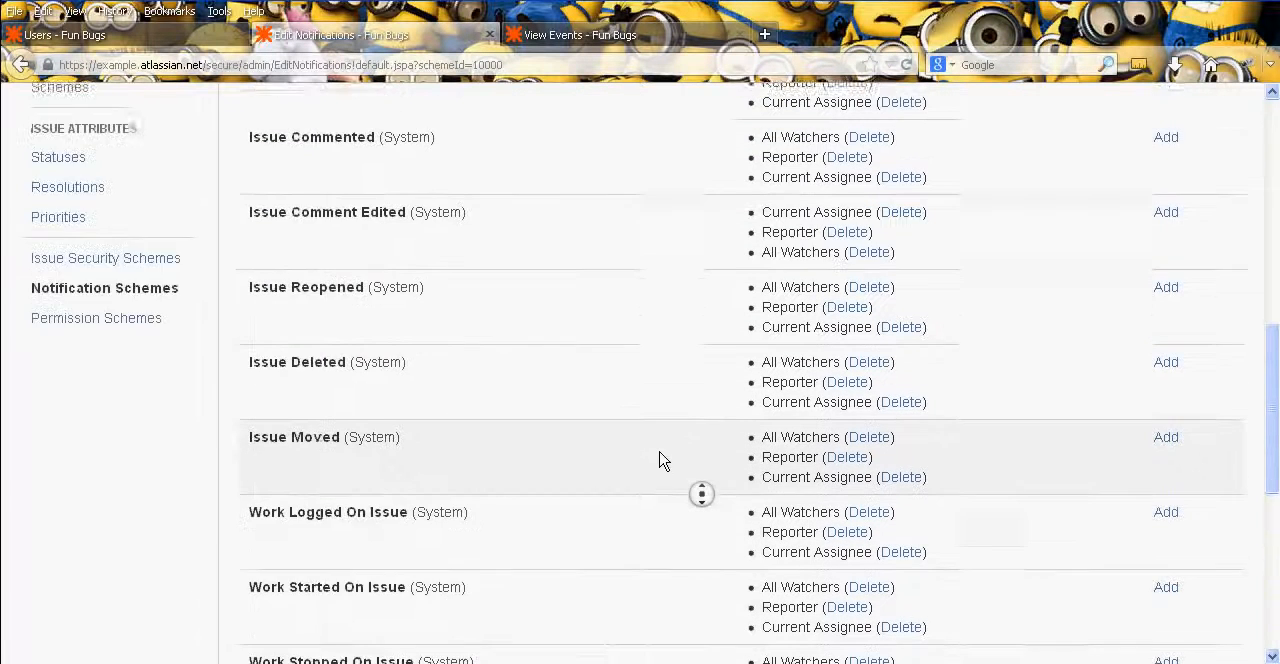
- Delete the Reporter notification from the Issue Created event in the Default Notification Scheme
scroll(650, 470, up, 1)
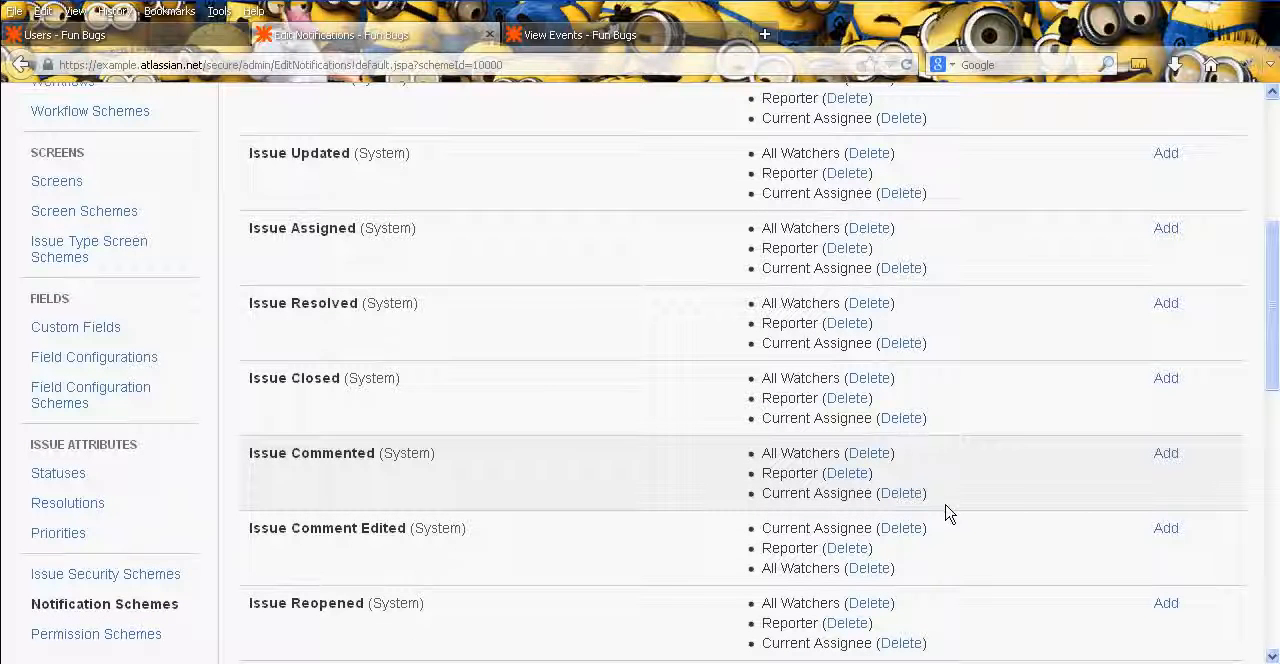
middle_click(979, 534)
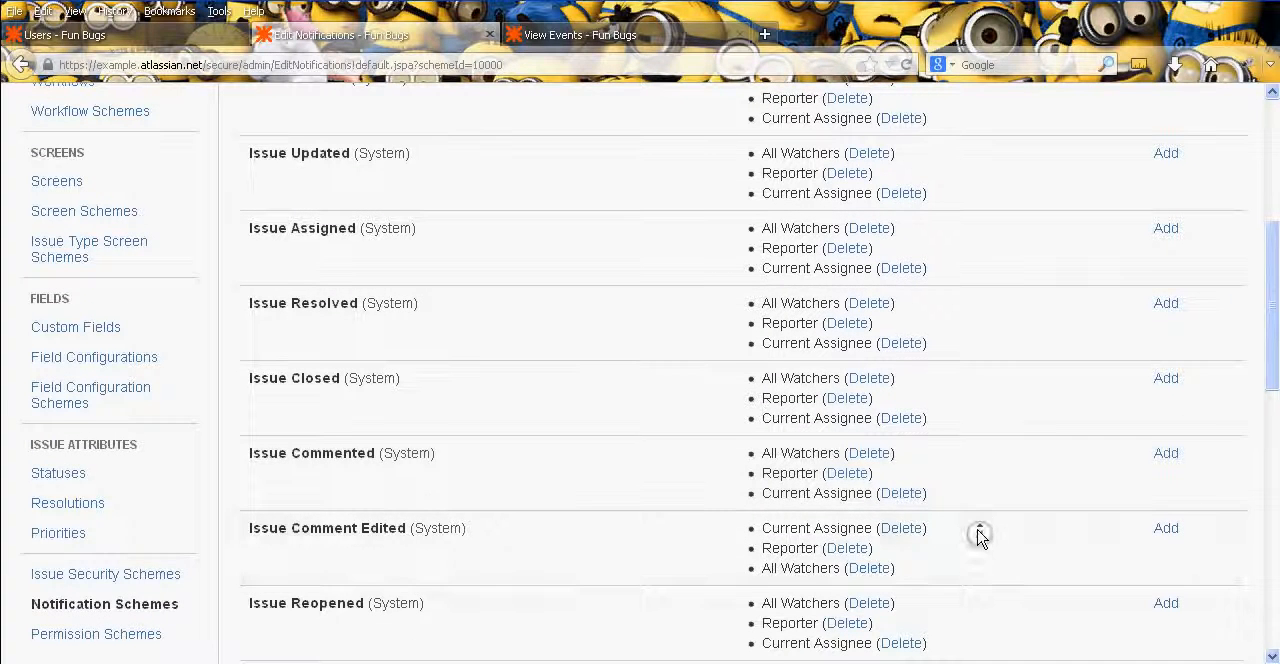
middle_click(976, 566)
middle_click(976, 563)
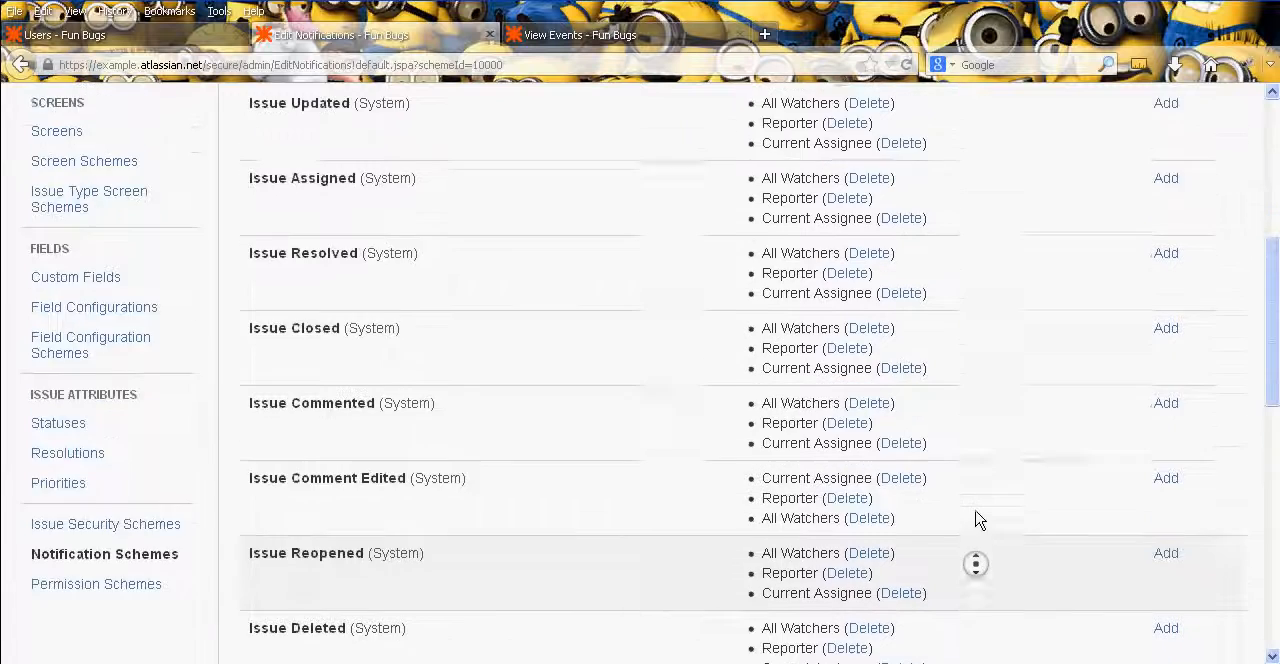
middle_click(975, 513)
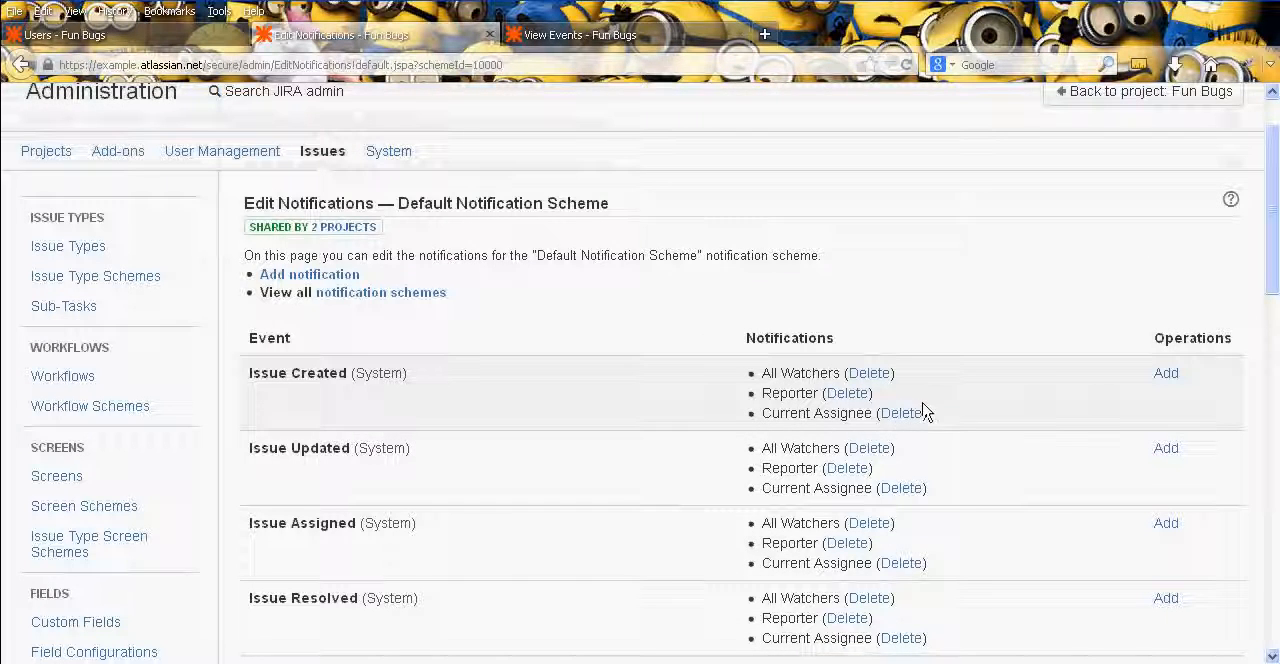
click(845, 395)
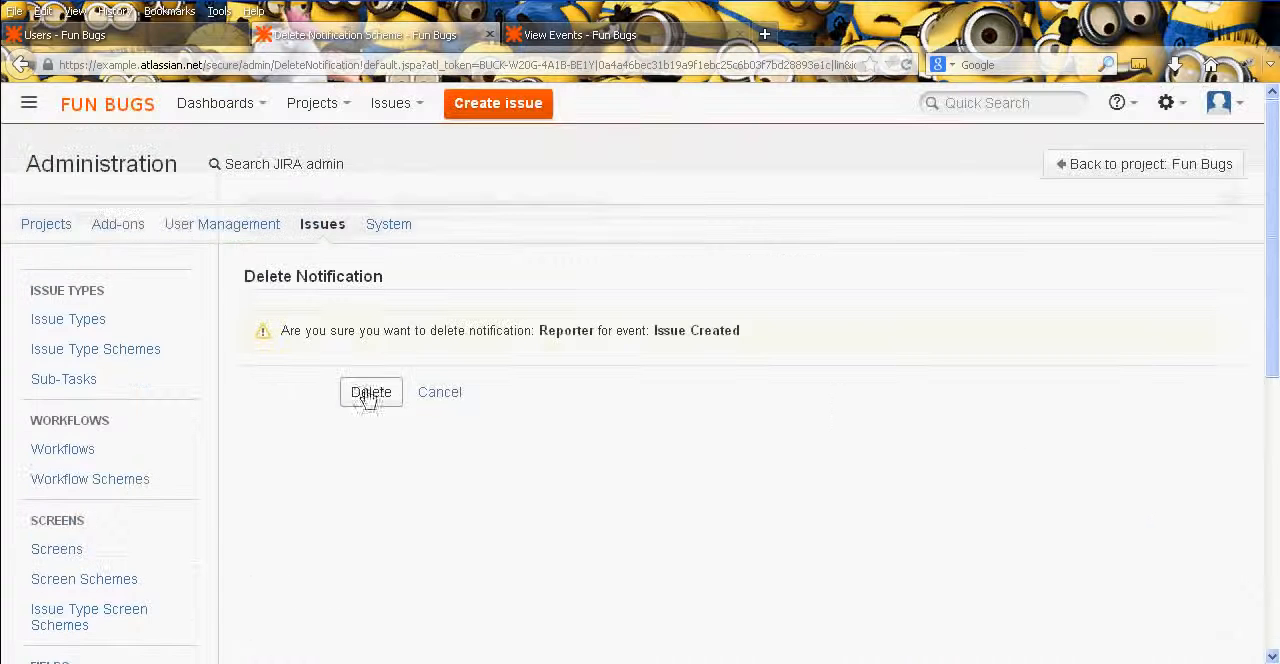
click(368, 392)
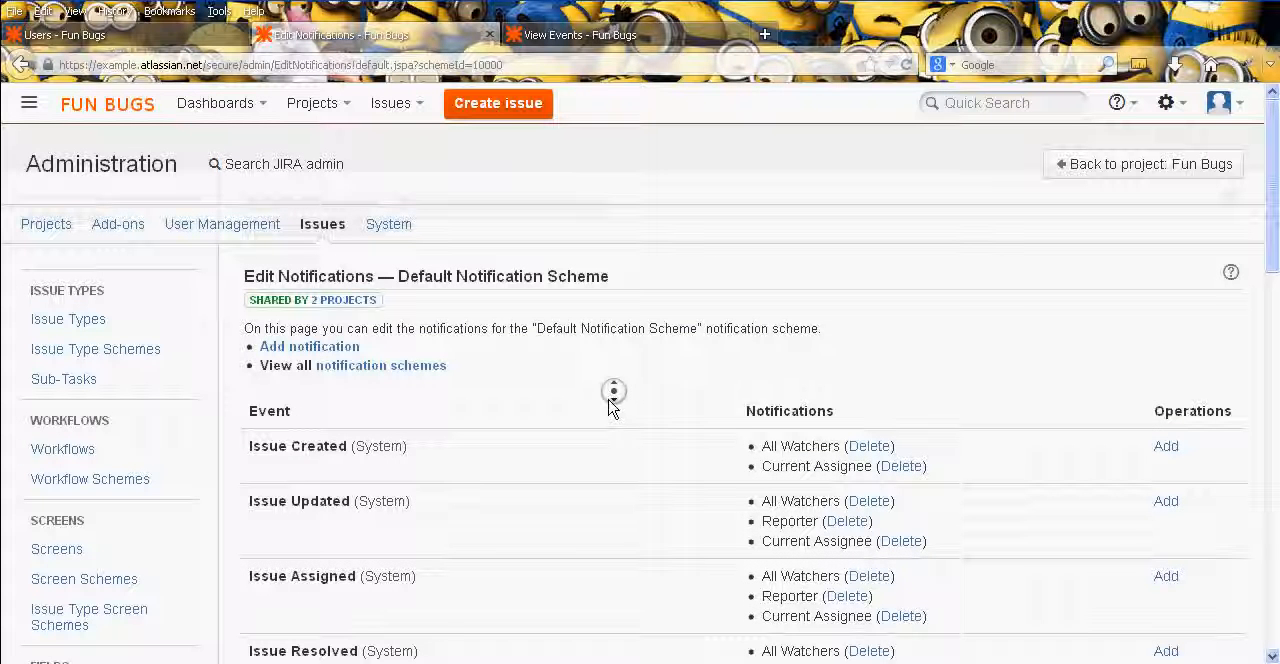
- Review the recipients of every event in the Default Notification Scheme, and open the list of all notification schemes
scroll(609, 404, down, 1)
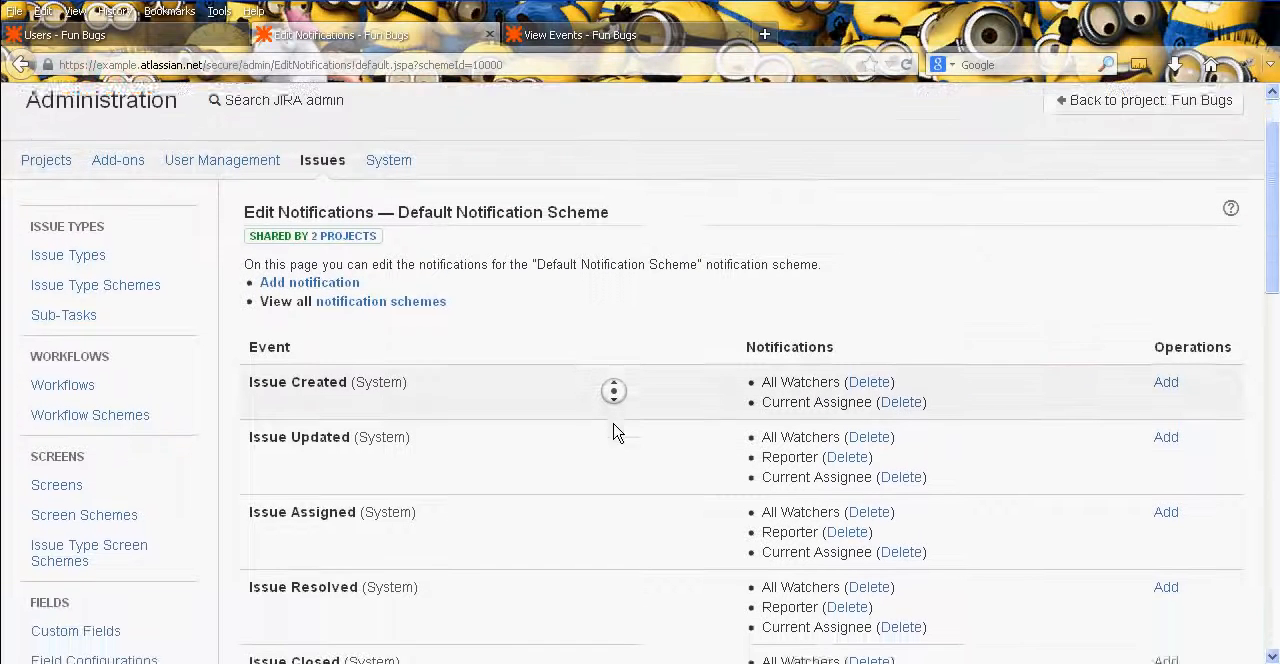
scroll(613, 430, down, 3)
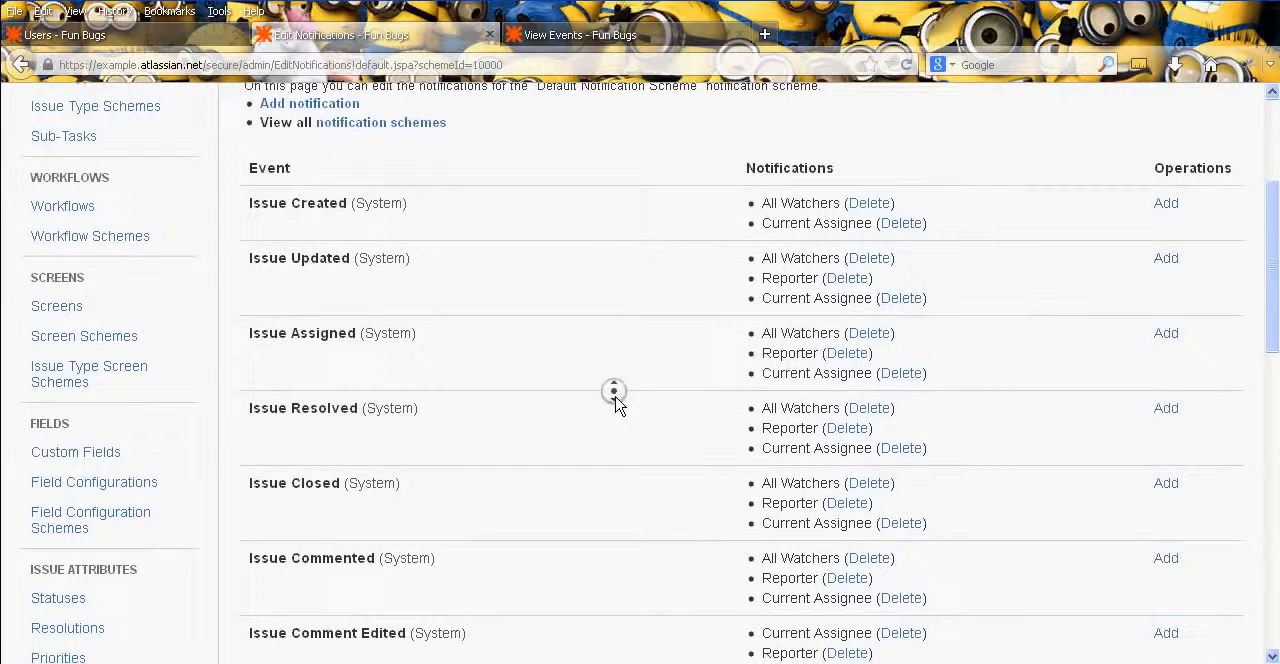
scroll(617, 429, down, 3)
middle_click(700, 186)
scroll(673, 318, down, 8)
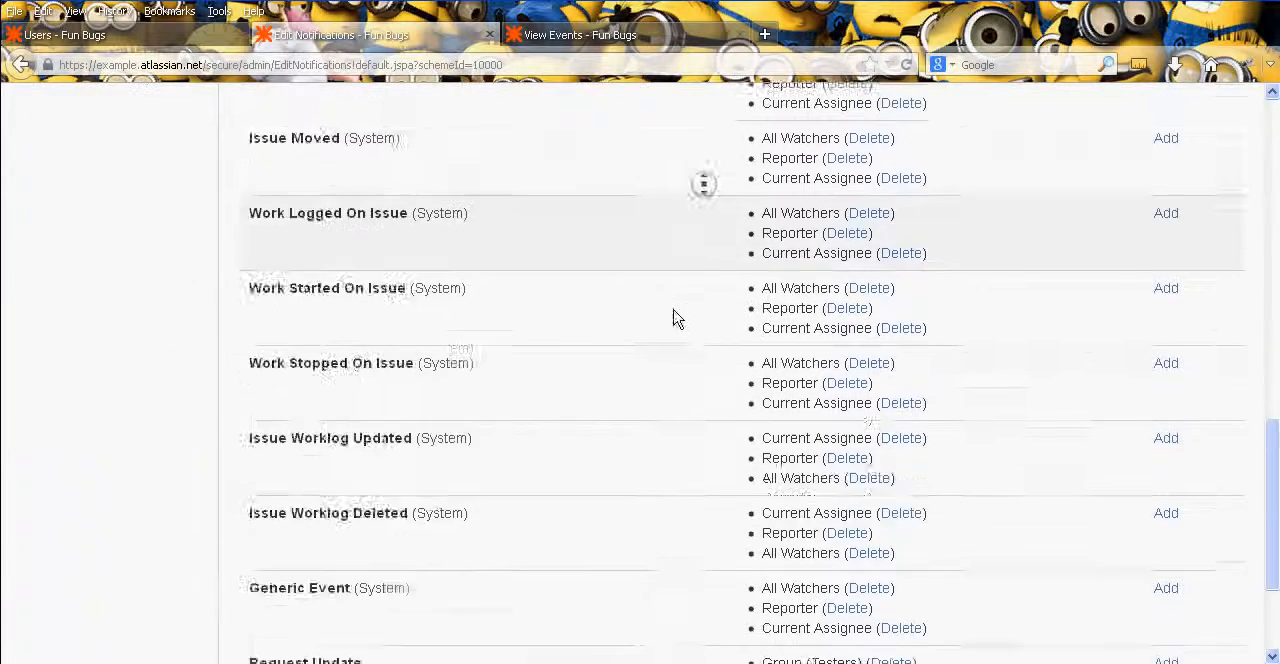
scroll(678, 400, down, 3)
middle_click(677, 497)
scroll(660, 354, up, 15)
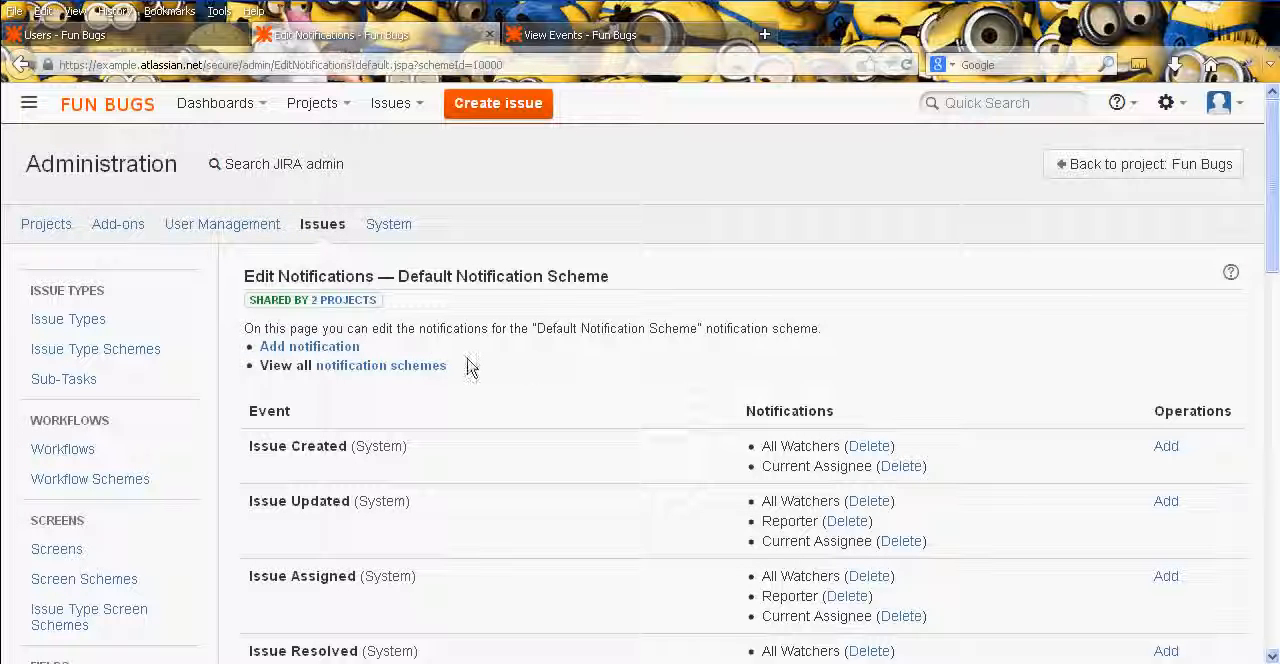
click(394, 368)
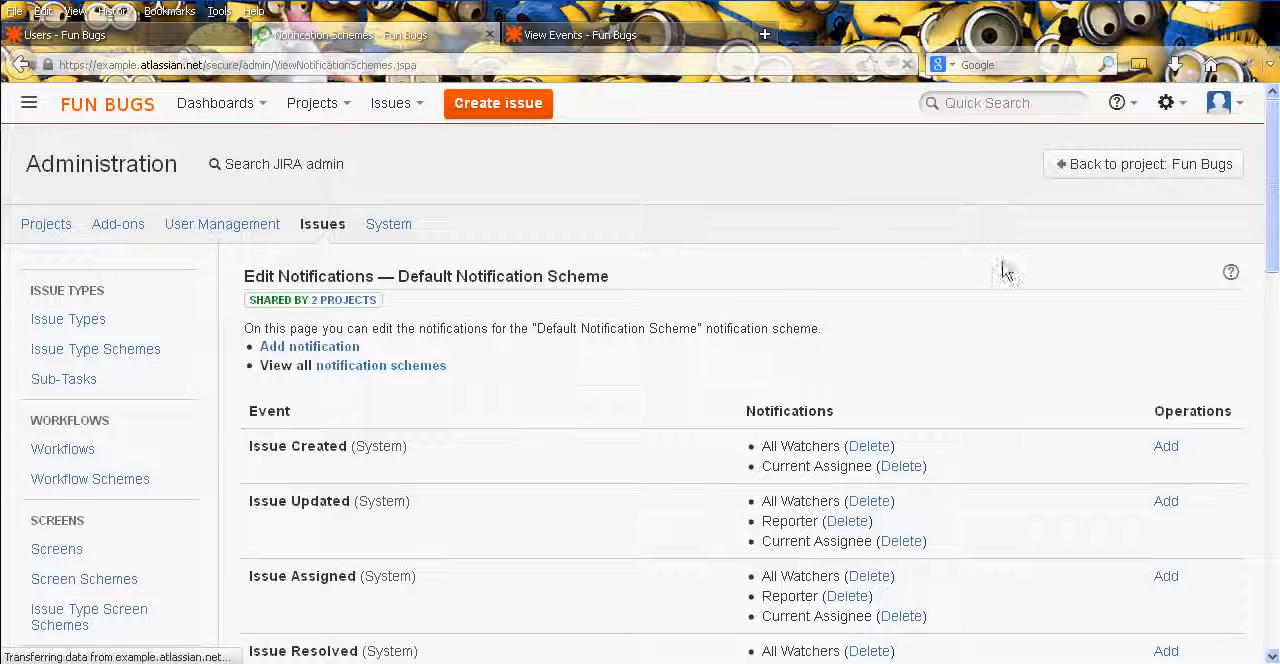
click(378, 508)
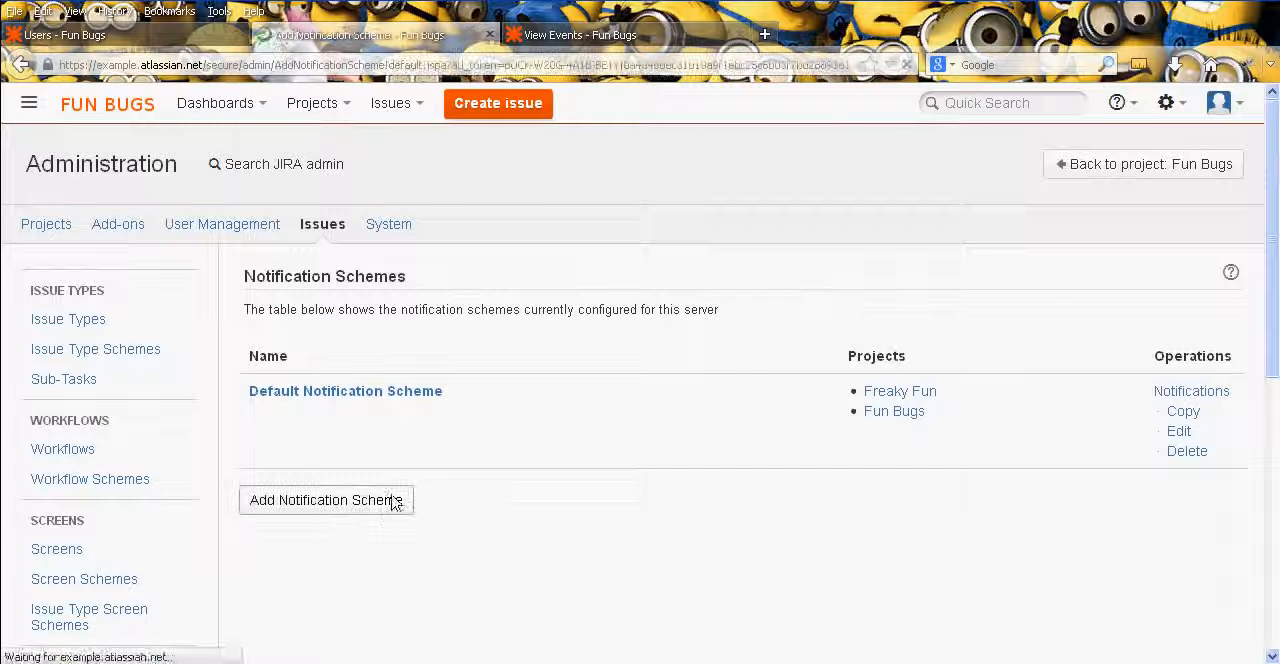
text(F)
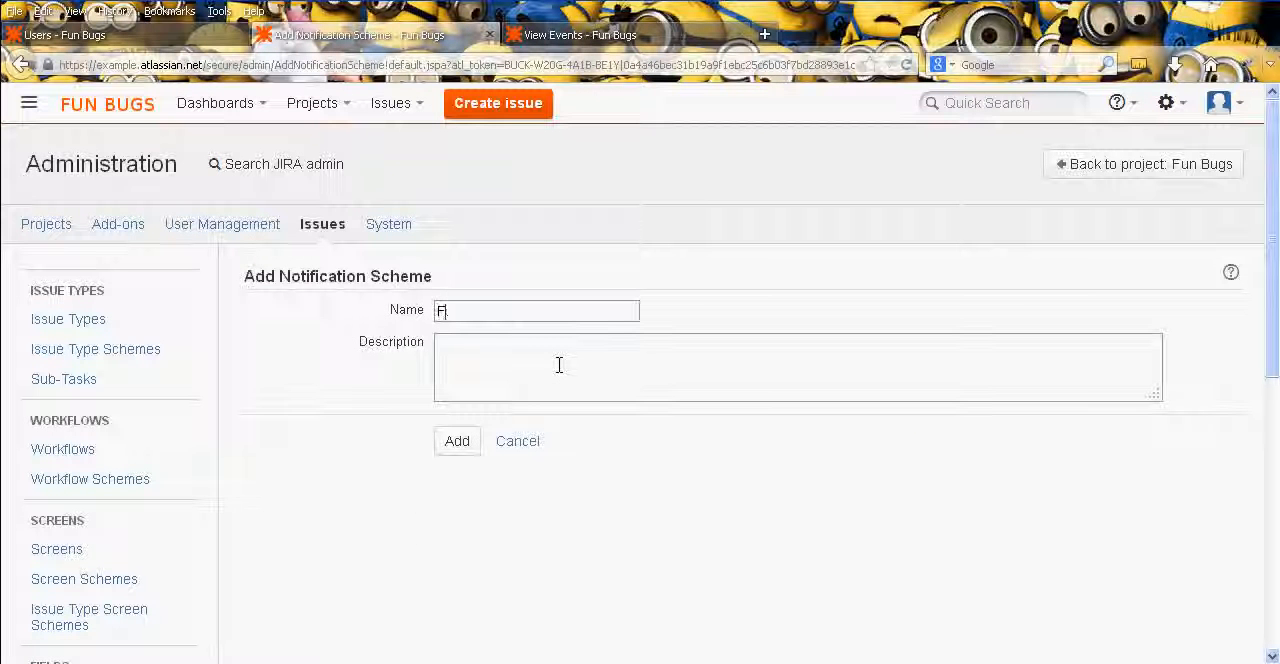
text(un Bugs)
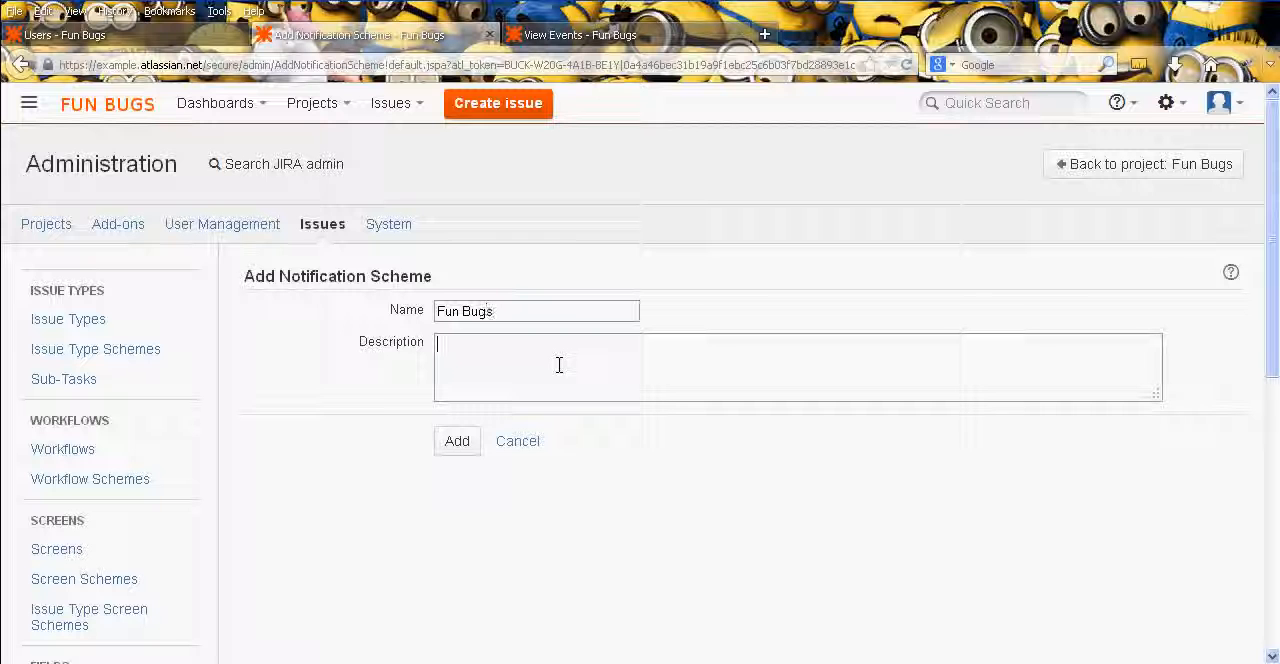
click(525, 441)
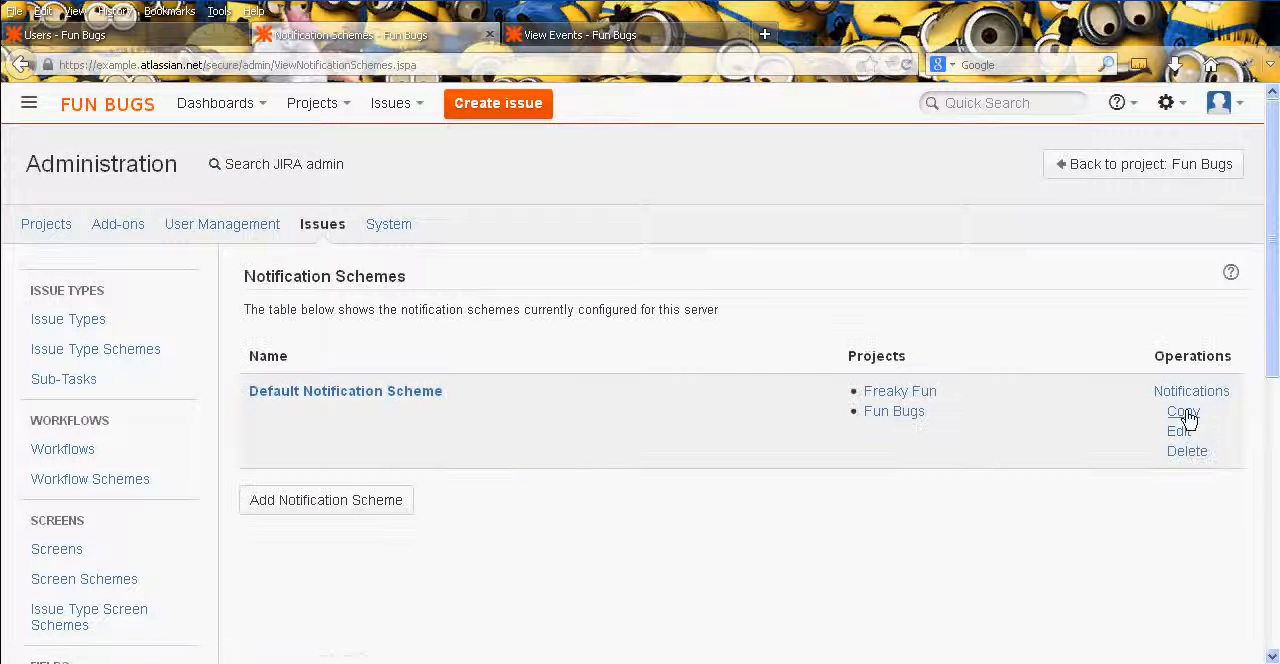
- Copy the Default Notification Scheme and rename the copy to Fun Bugs
click(1185, 414)
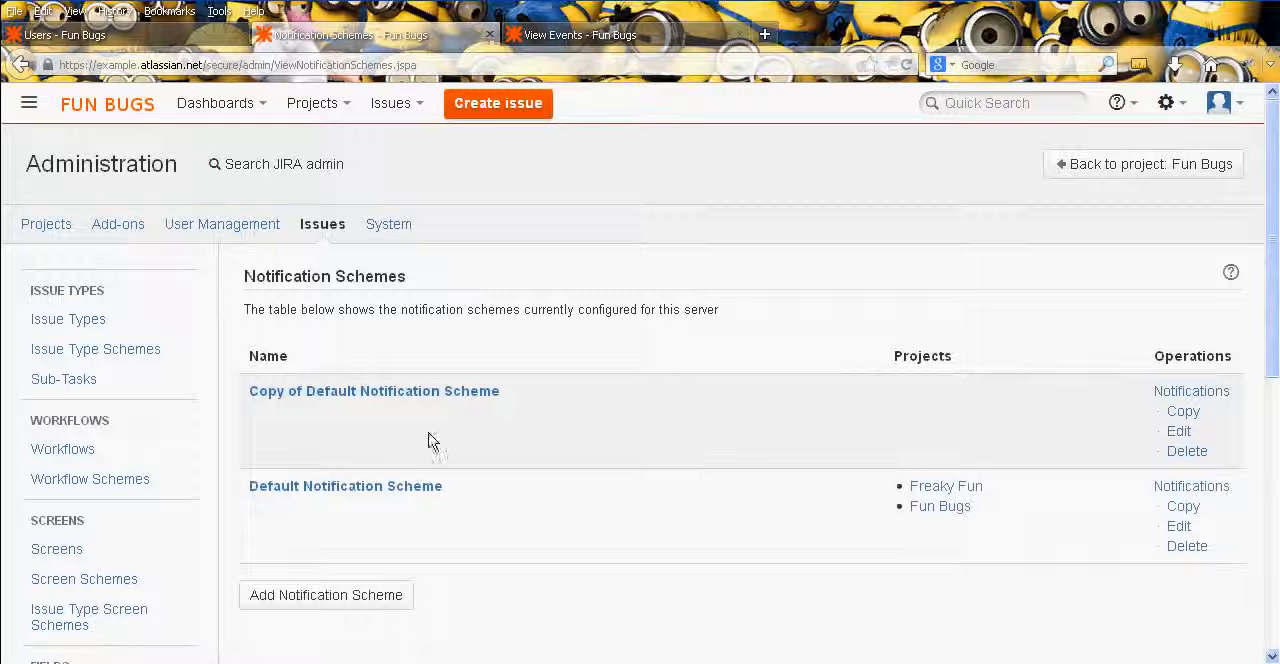
click(1179, 438)
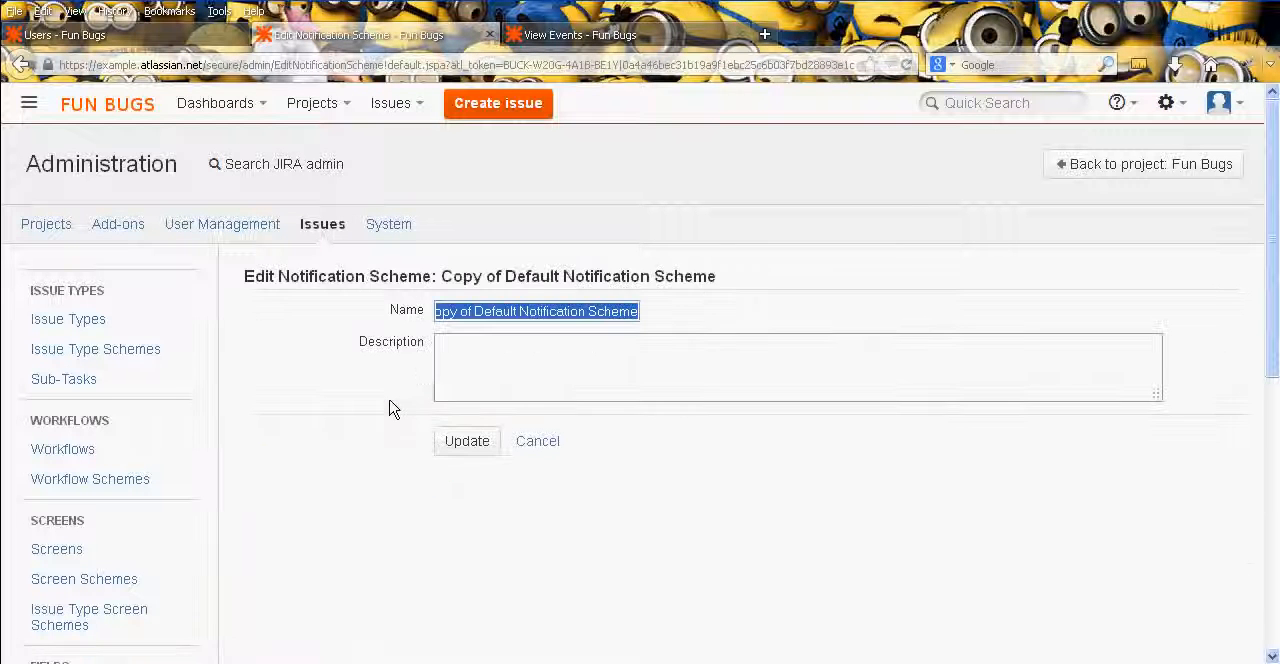
text(Fun Bugs)
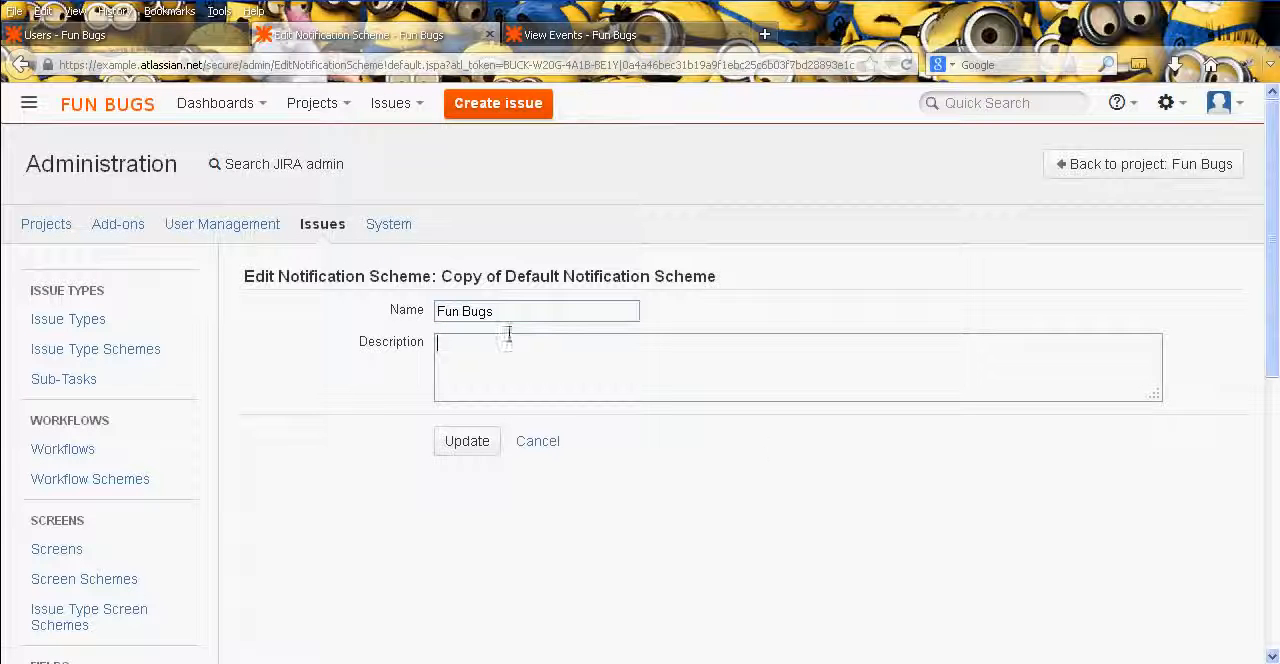
click(466, 441)
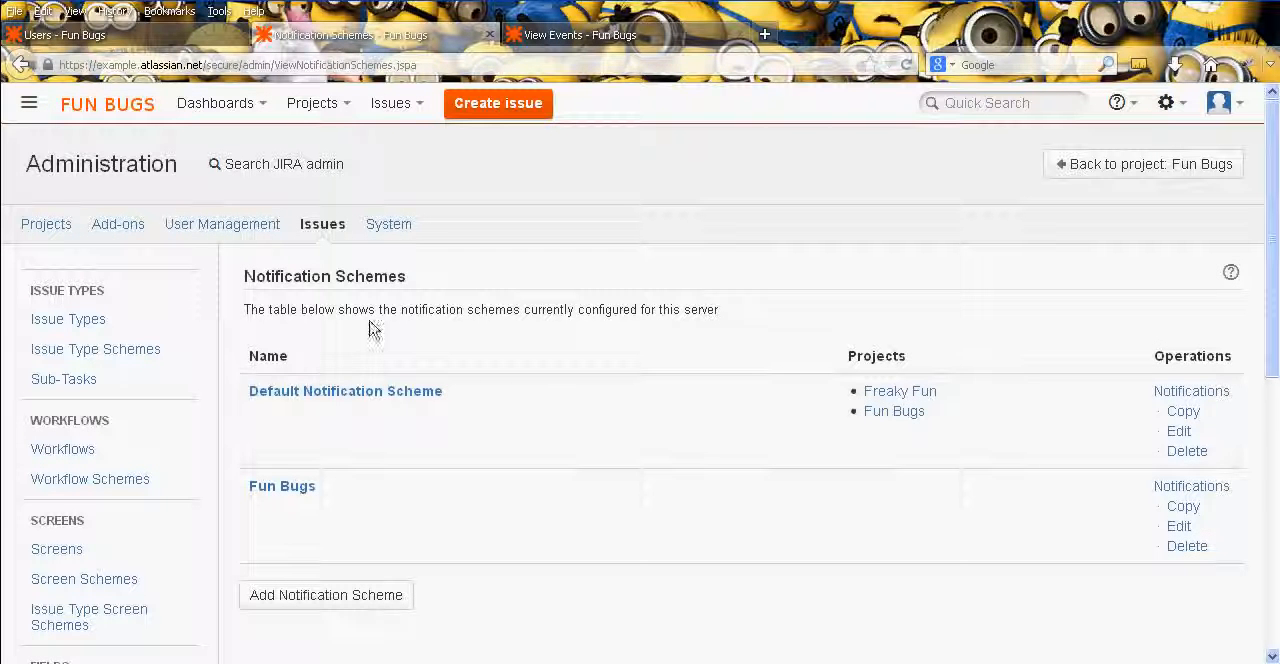
- Open the notification settings of the Fun Bugs project from the project list
middle_click(511, 312)
scroll(420, 211, up, 5)
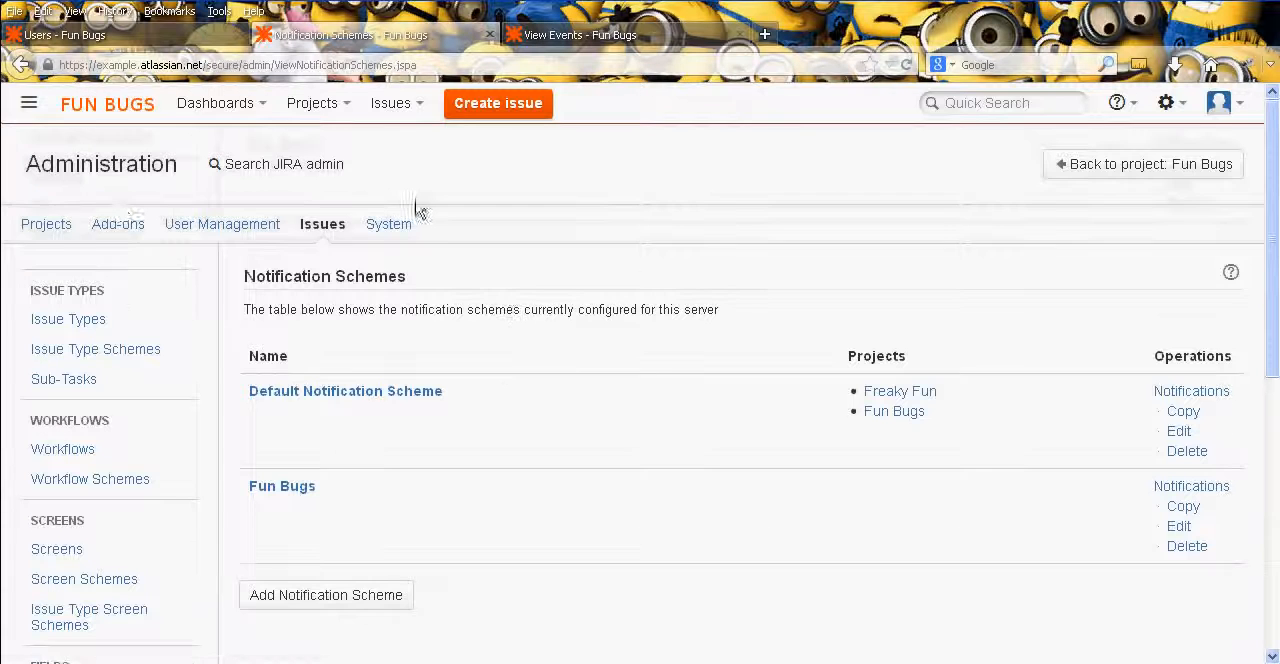
click(50, 226)
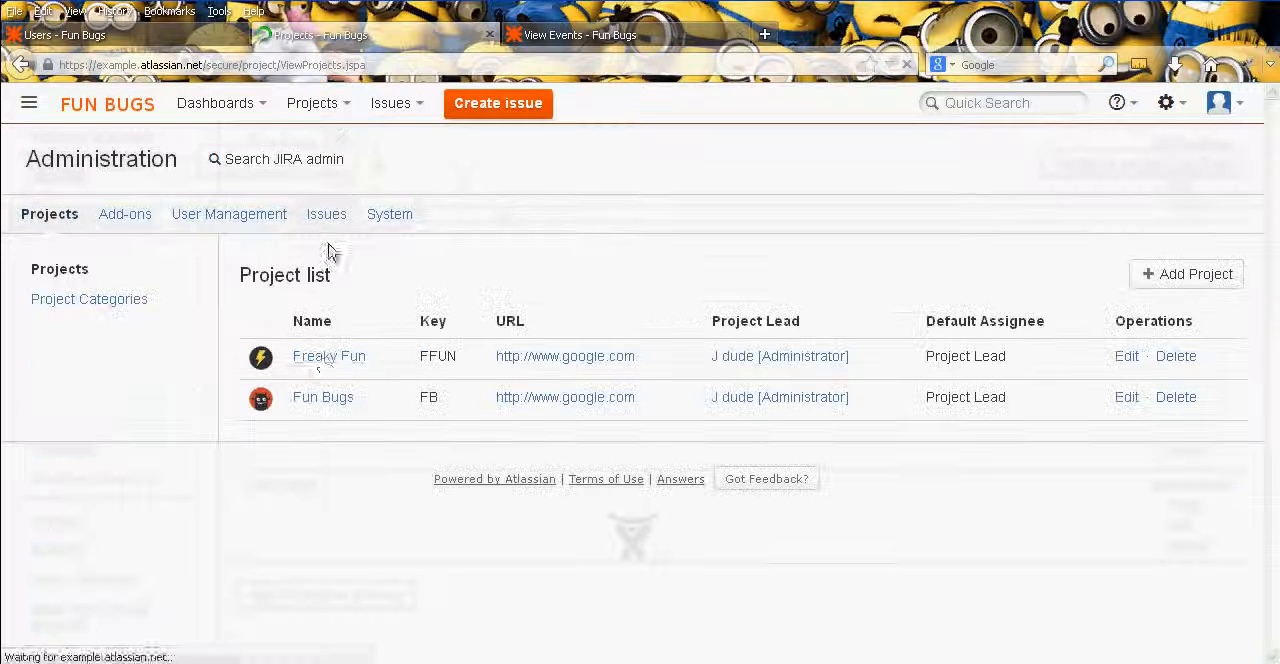
click(324, 402)
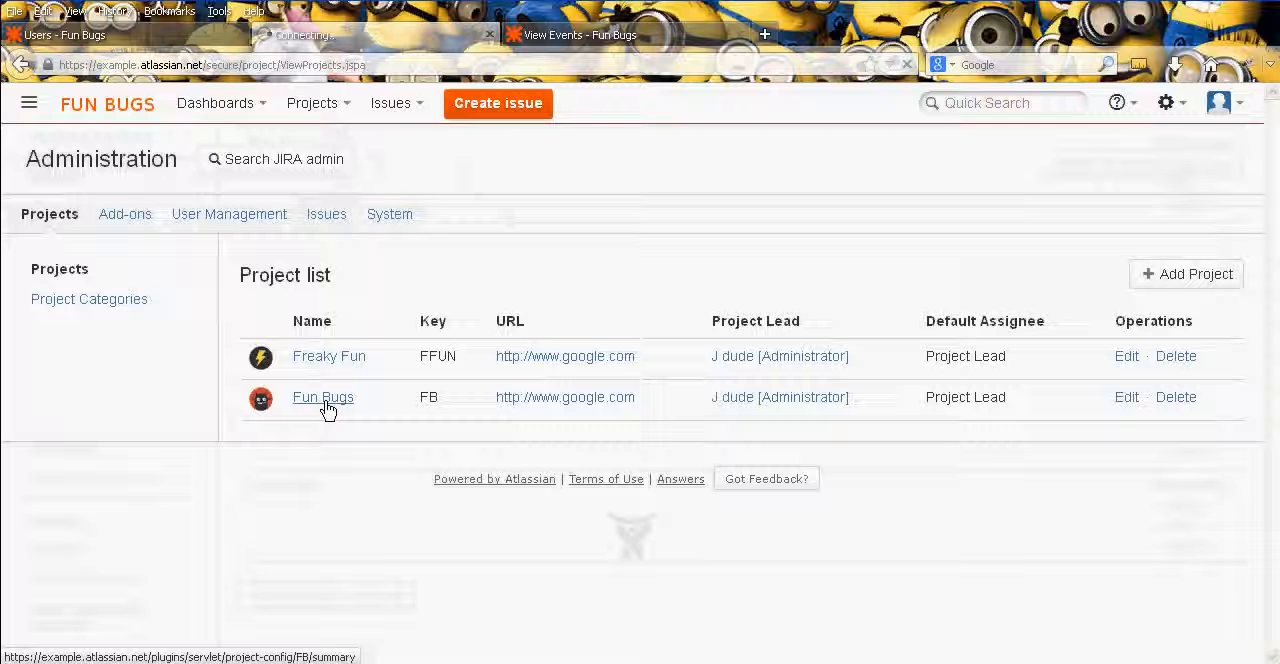
click(329, 115)
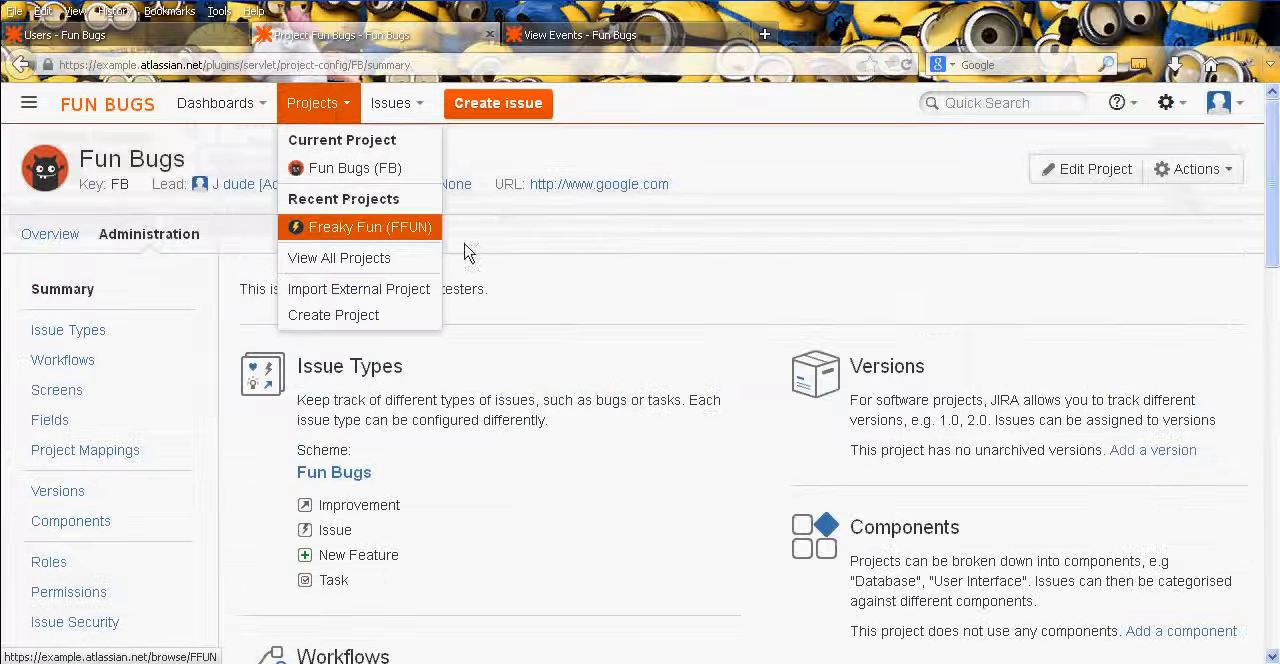
click(631, 403)
scroll(225, 349, down, 5)
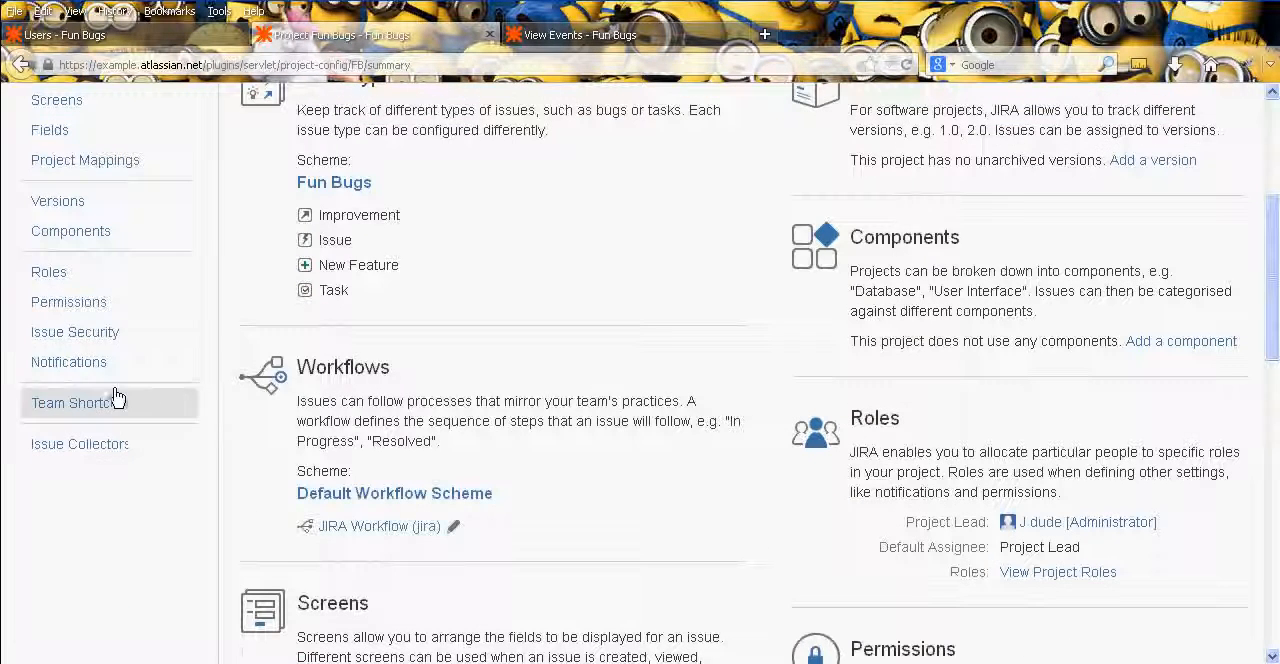
click(110, 362)
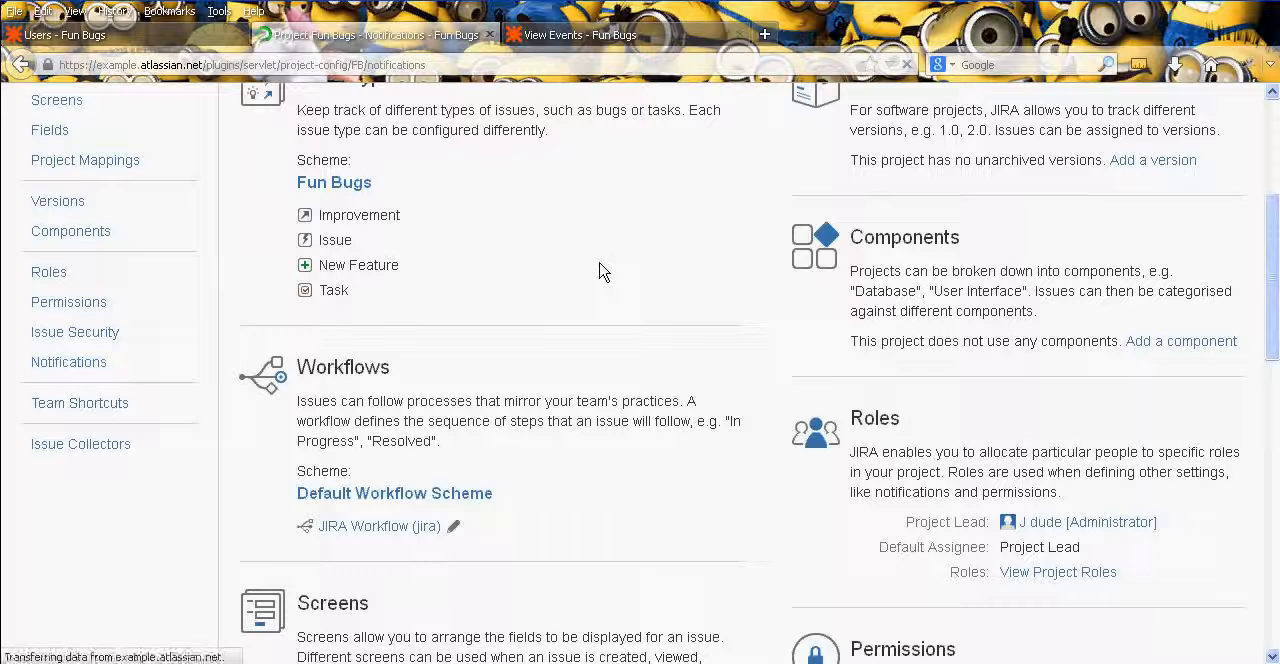
- Switch the project to a different notification scheme, associating the Fun Bugs scheme with it
scroll(750, 413, down, 2)
click(1195, 195)
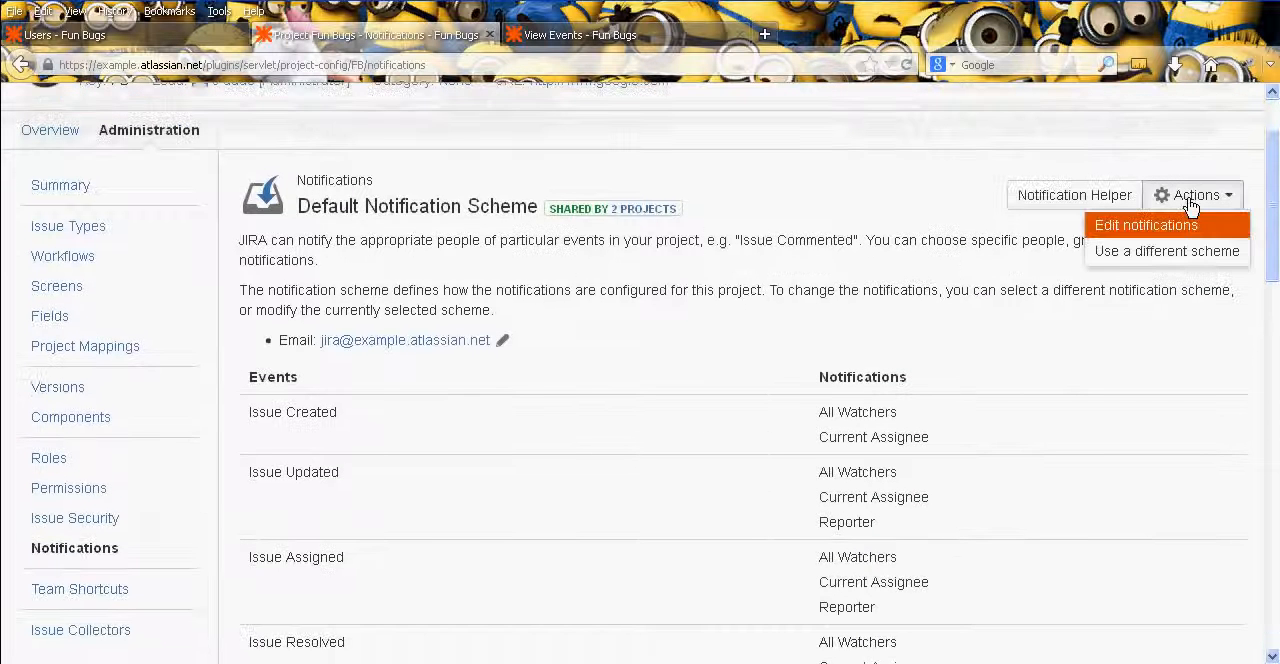
click(1175, 252)
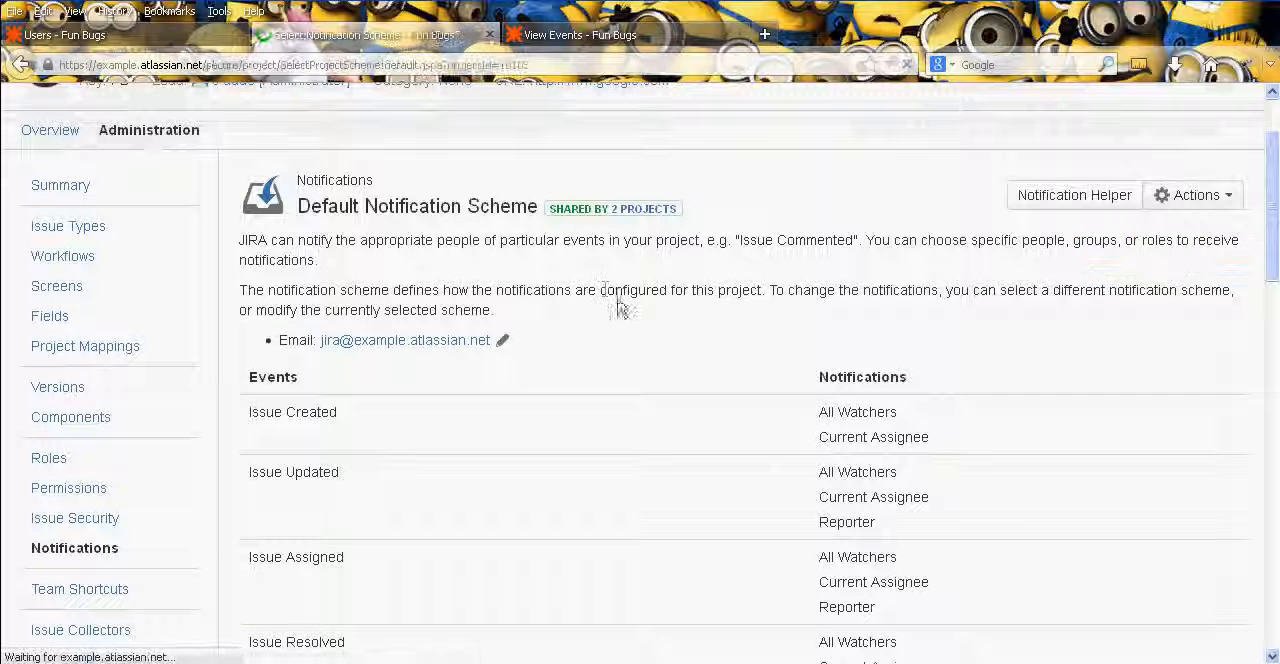
click(550, 344)
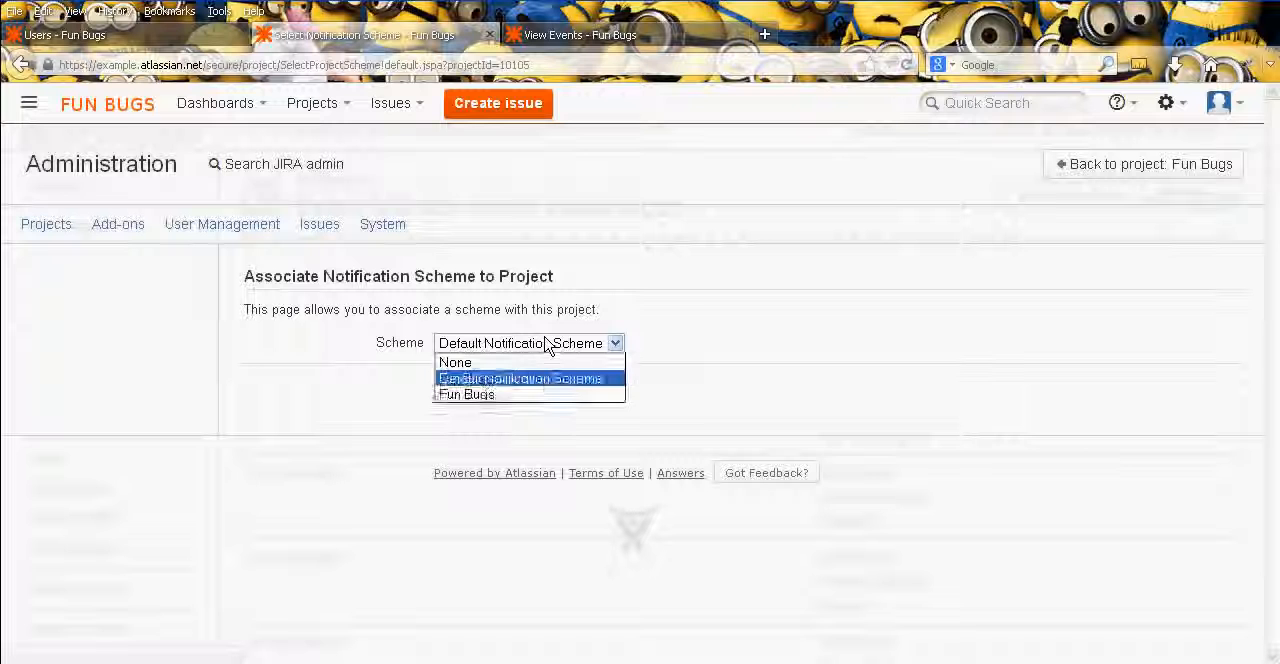
click(543, 395)
click(470, 390)
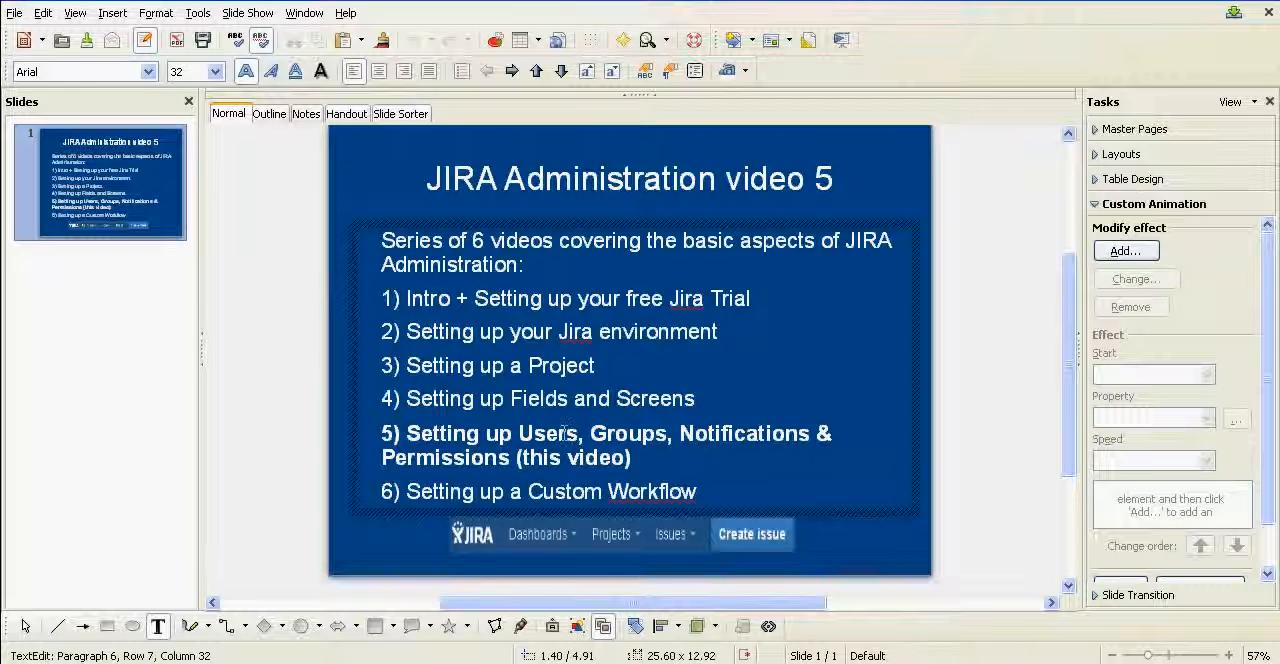
- On the JIRA Administration video 5 slide, highlight the words Notifications and Permissions in item 5
drag(572, 432, 812, 433)
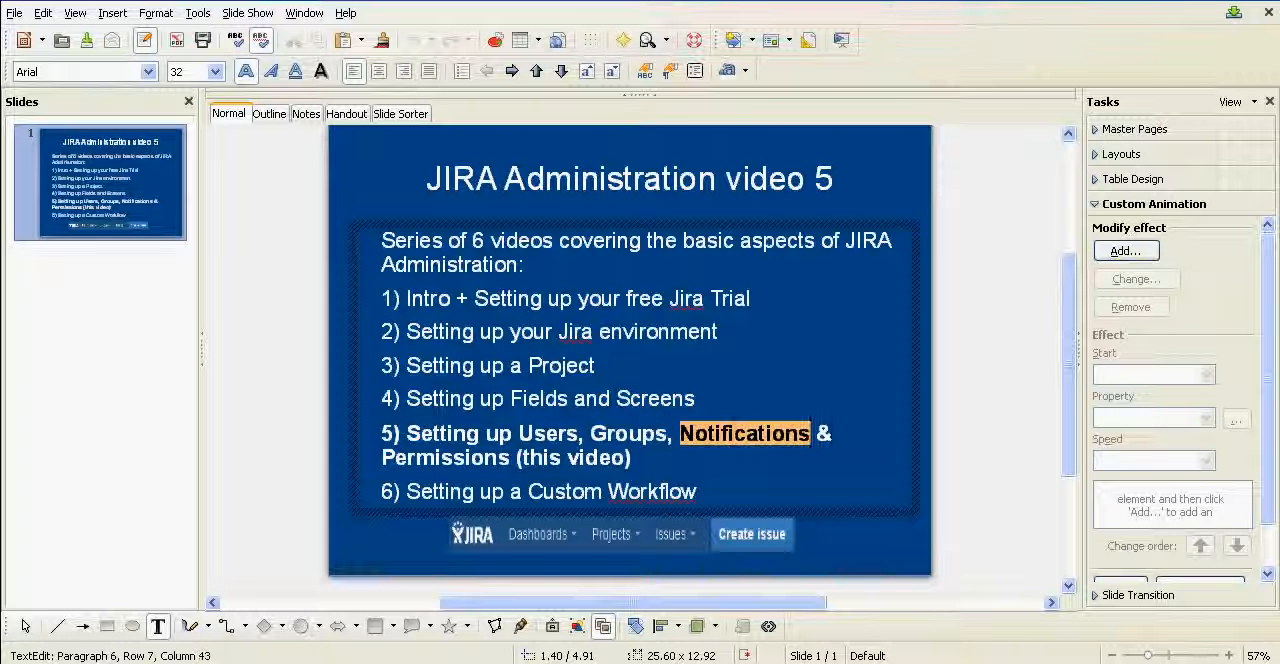
click(835, 431)
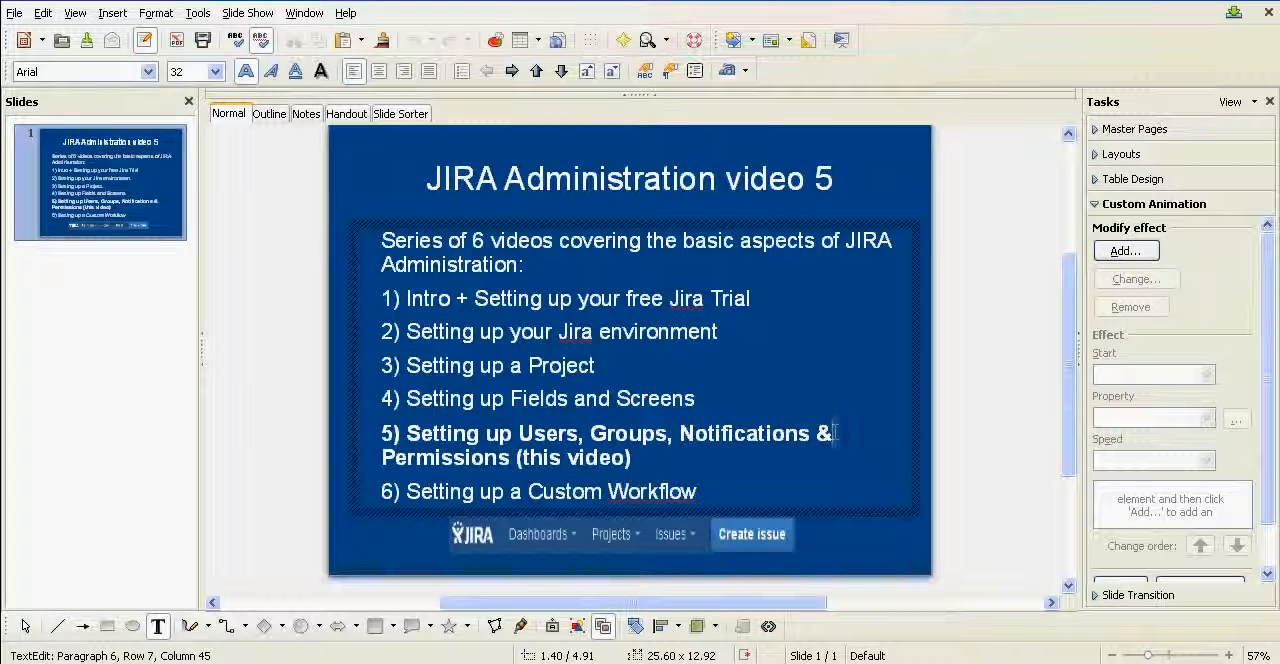
double_click(455, 460)
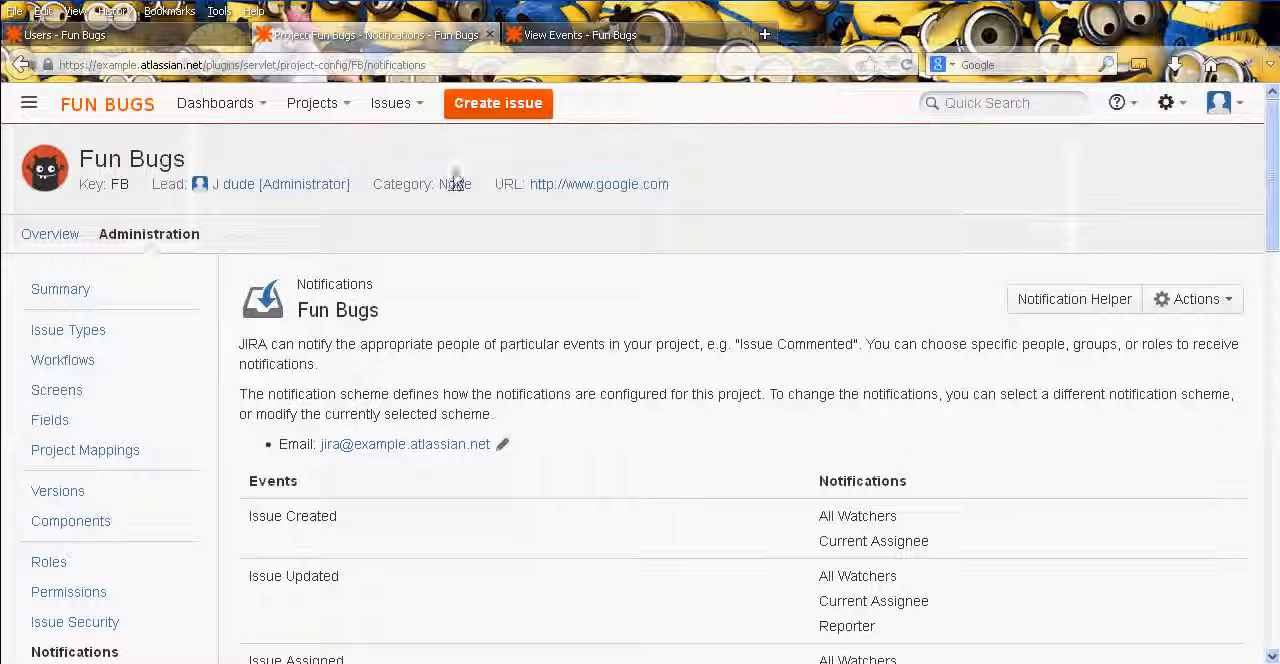
- Open the Permission Schemes page in the issue administration
click(1168, 102)
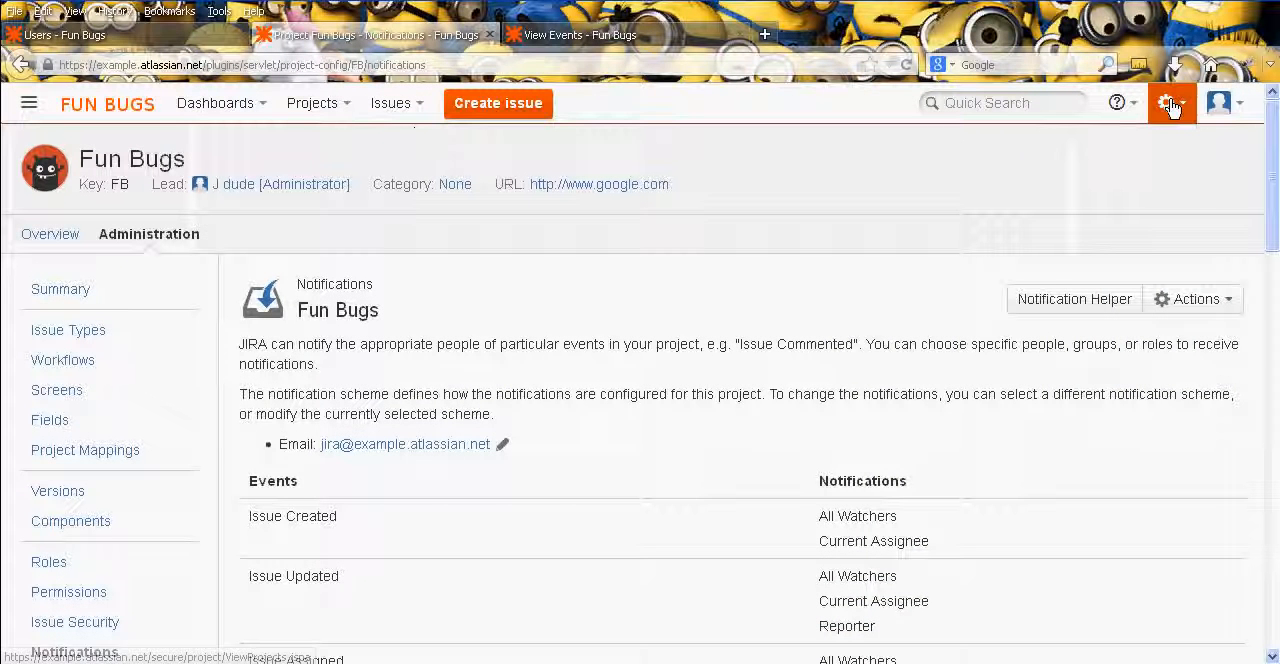
click(1142, 264)
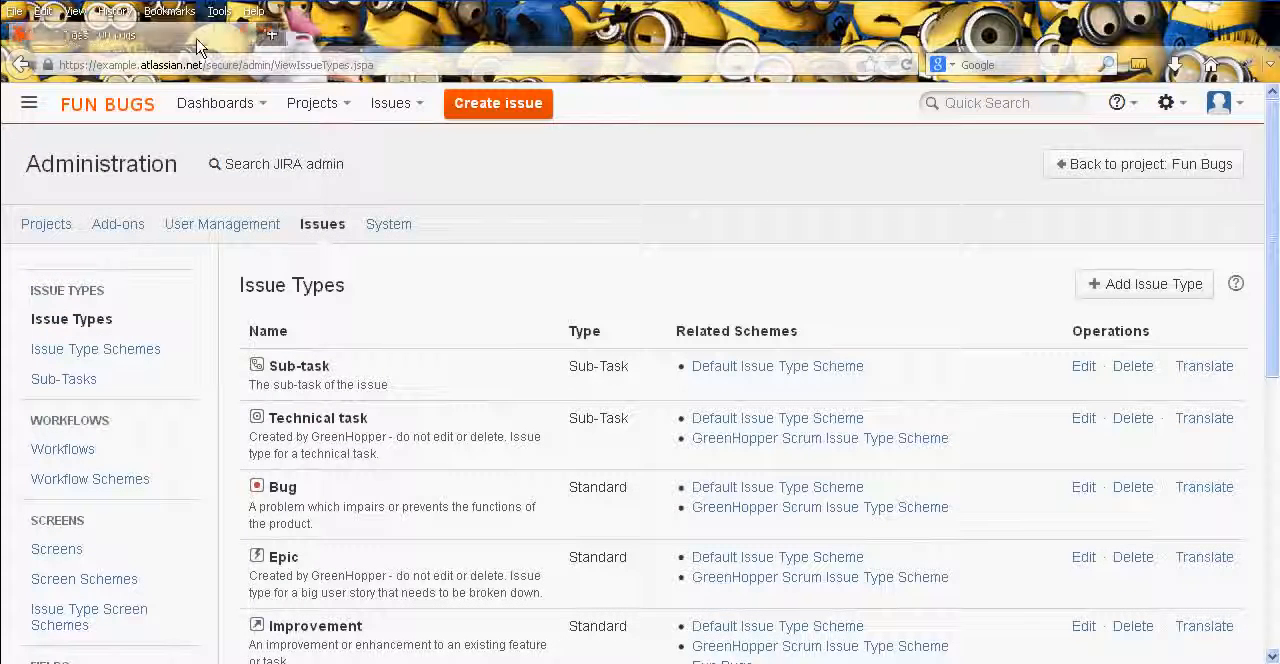
middle_click(424, 300)
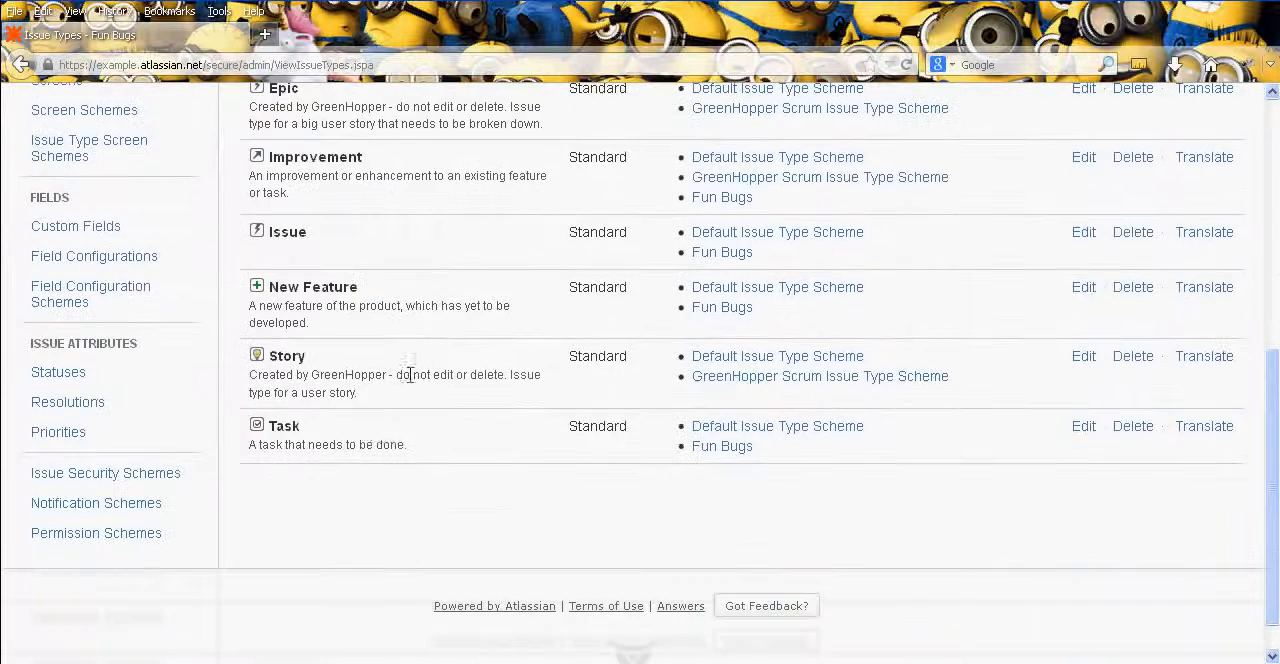
click(164, 534)
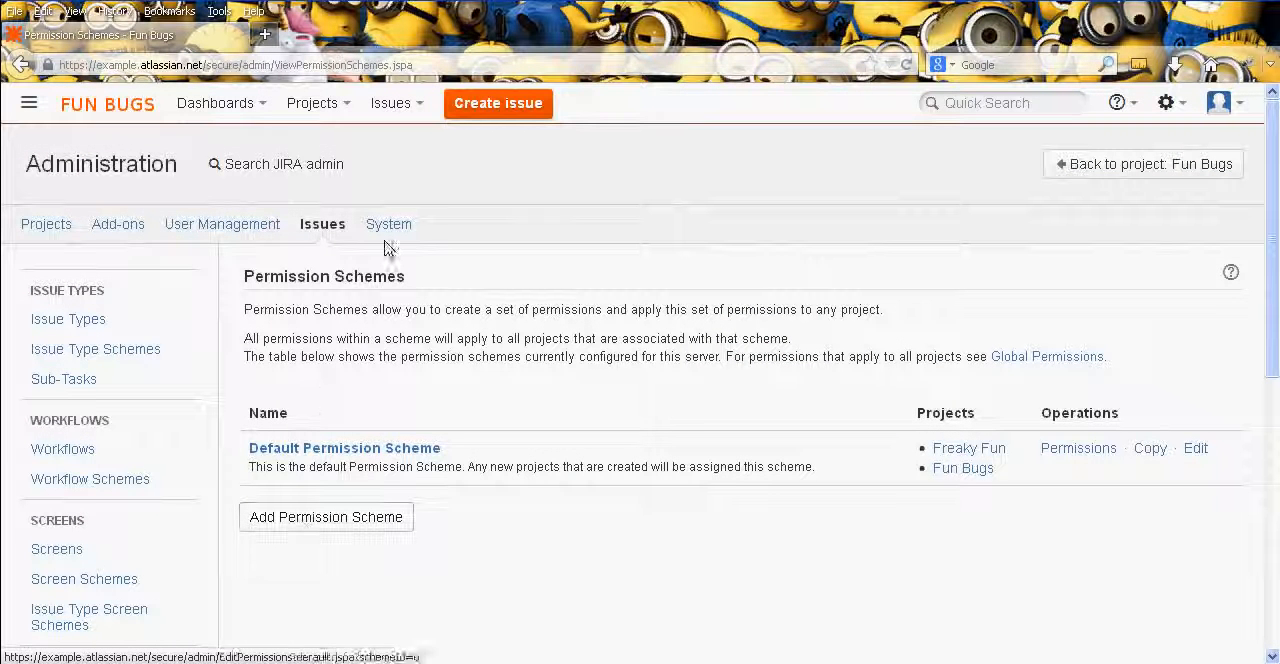
- Add a new permission scheme named Fun Bugs without a description
middle_click(226, 252)
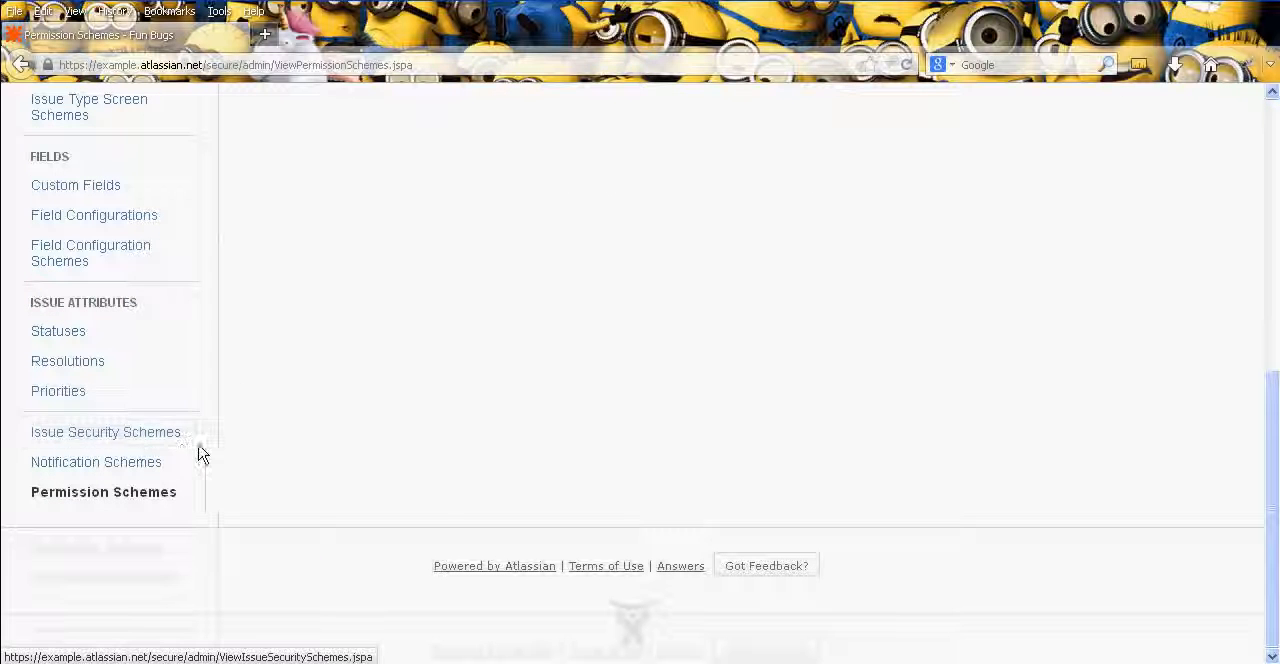
middle_click(12, 424)
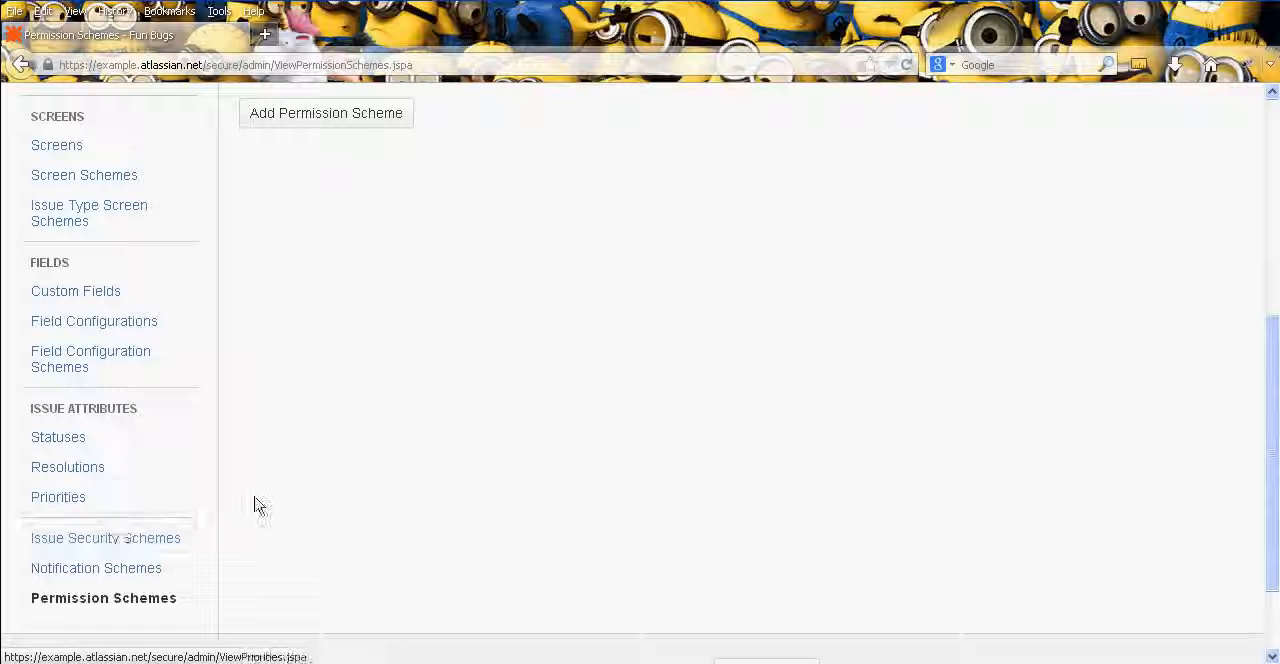
scroll(271, 548, up, 2)
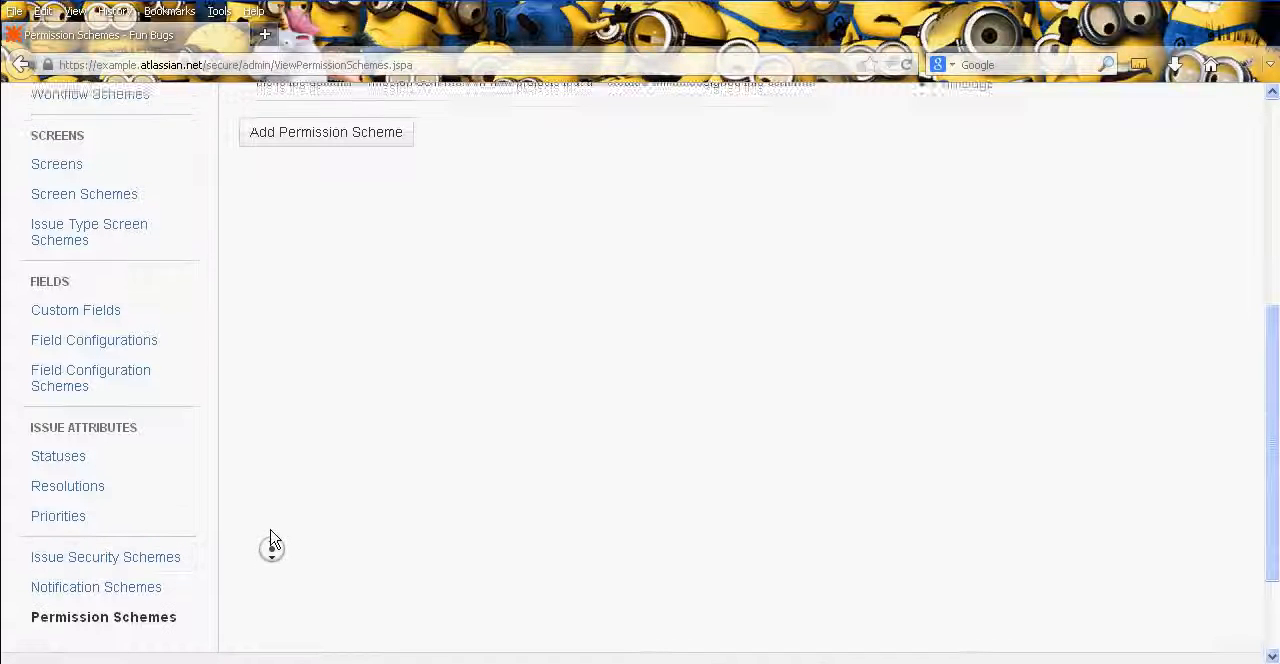
scroll(271, 548, up, 5)
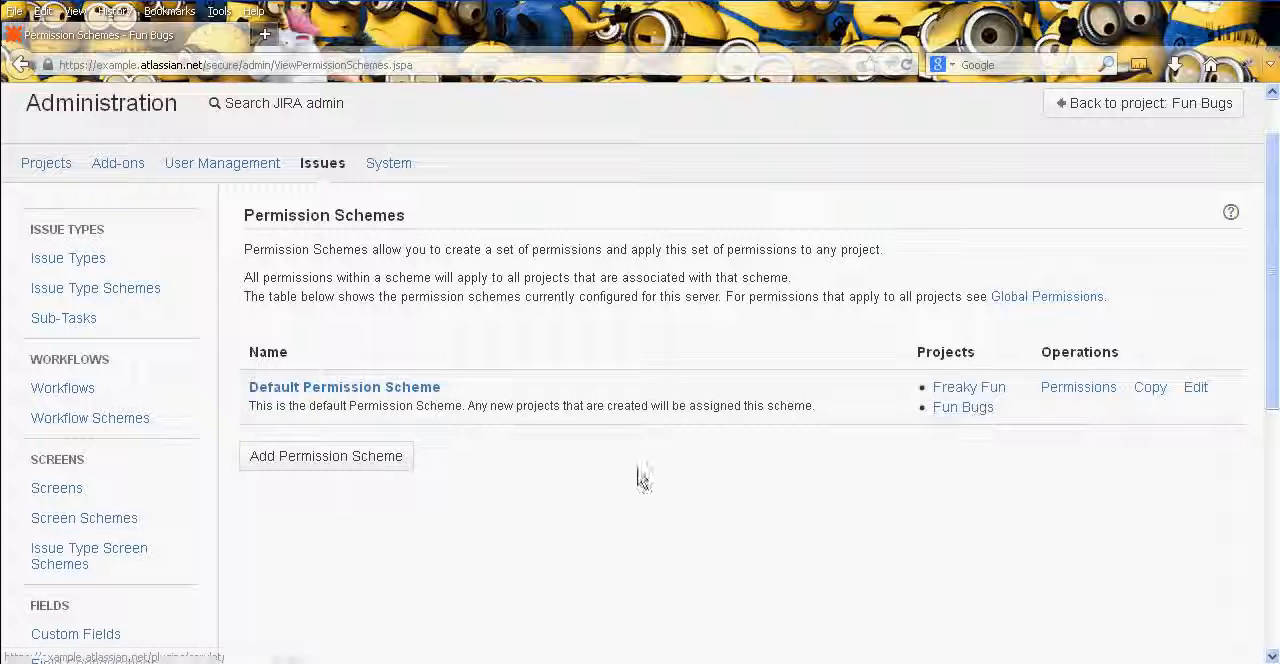
click(376, 466)
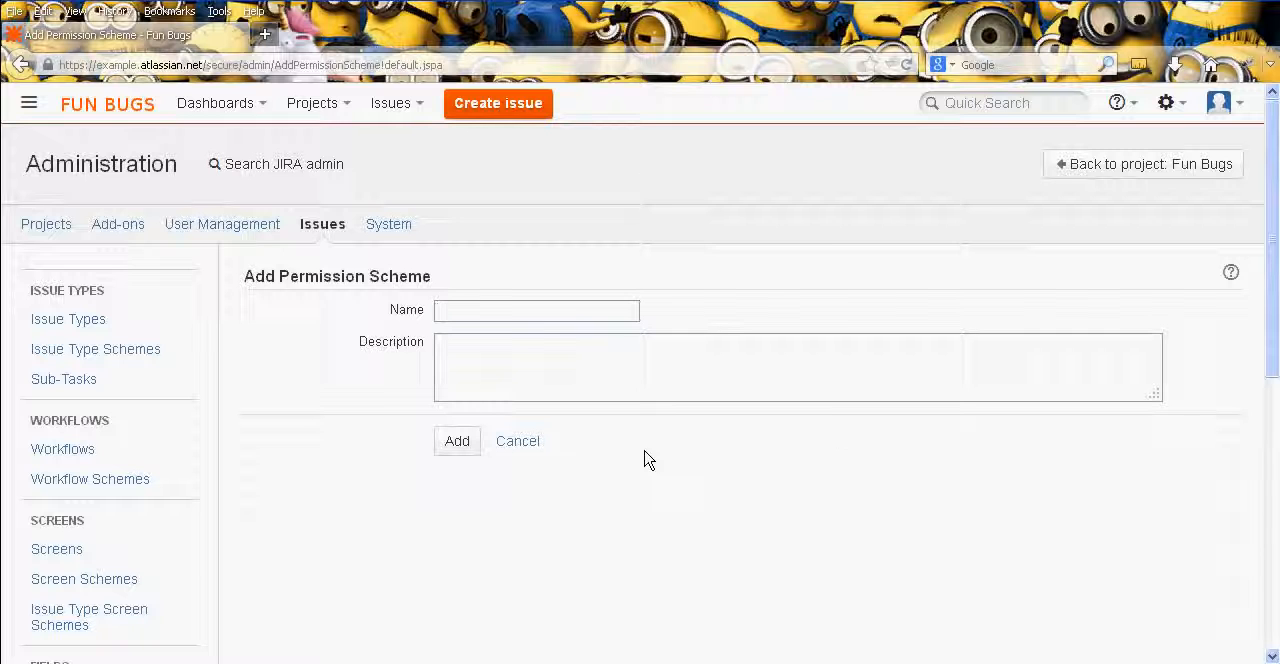
right_click(644, 455)
key(Escape)
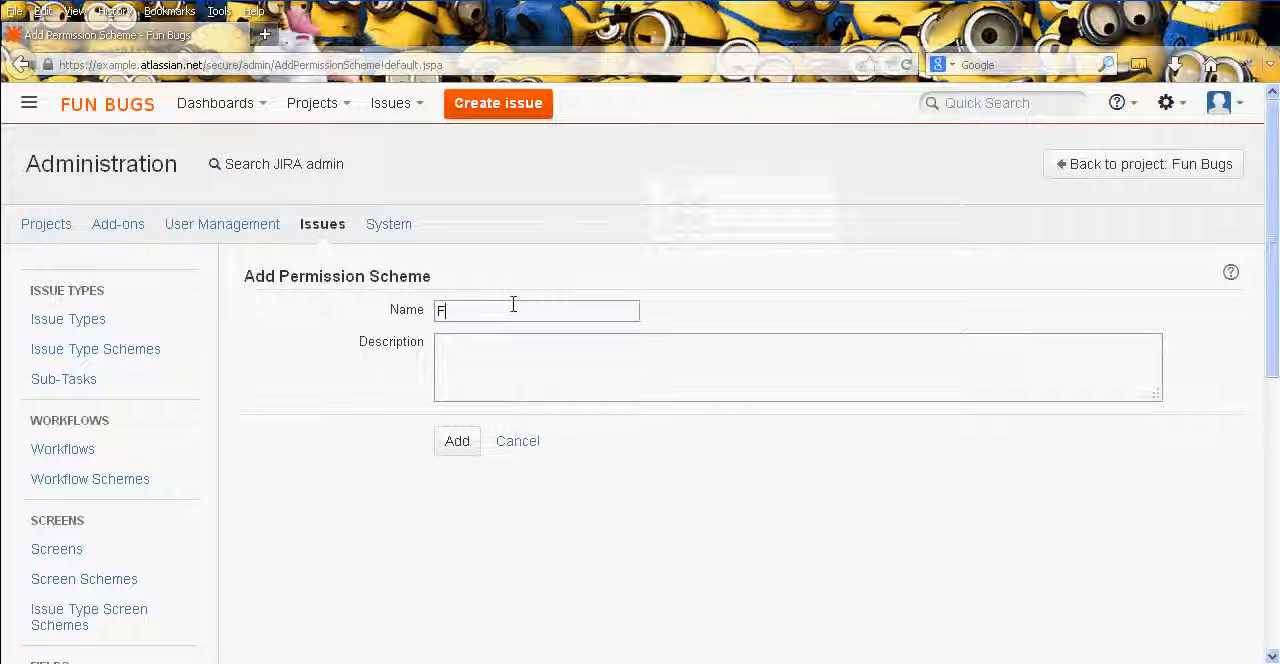
text(Bugs)
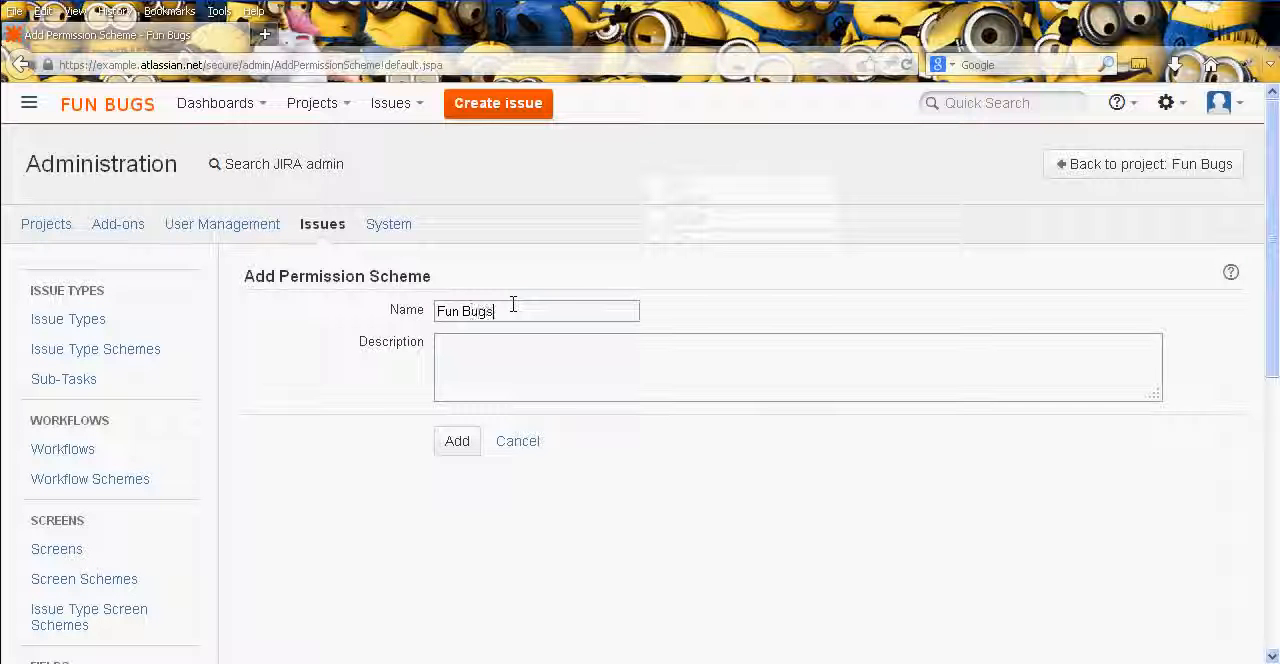
click(459, 443)
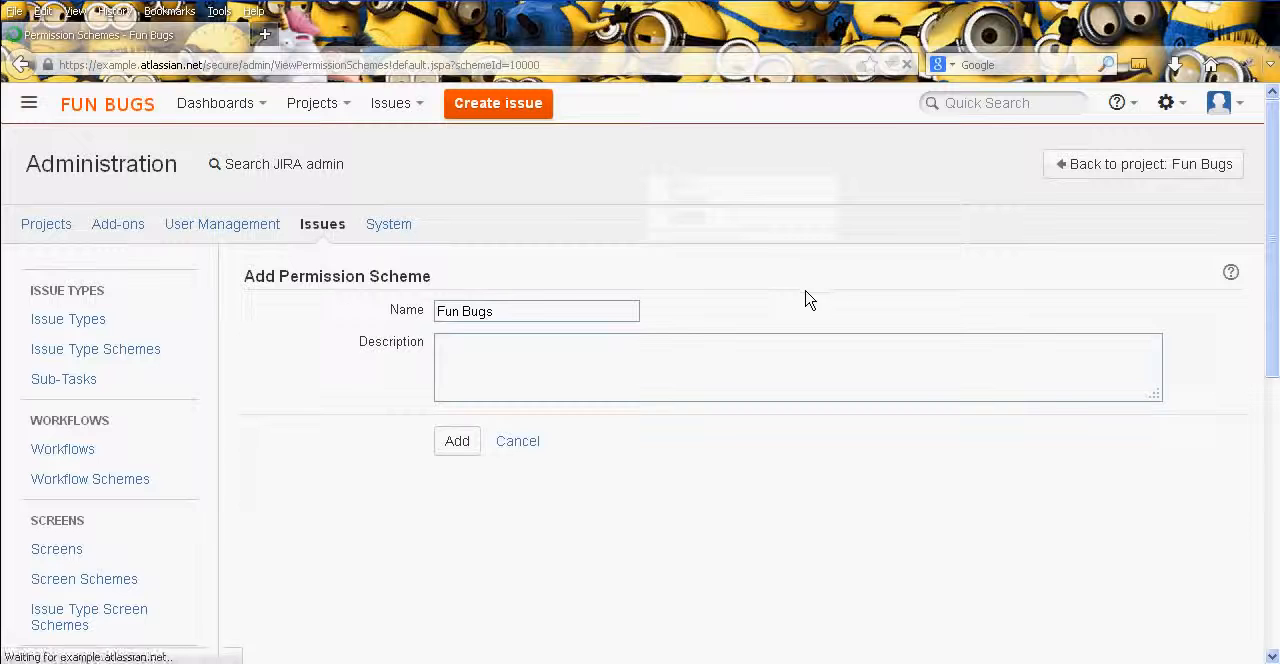
- View the permissions of the new Fun Bugs scheme, return to the scheme list and open the Default Permission Scheme
click(1022, 506)
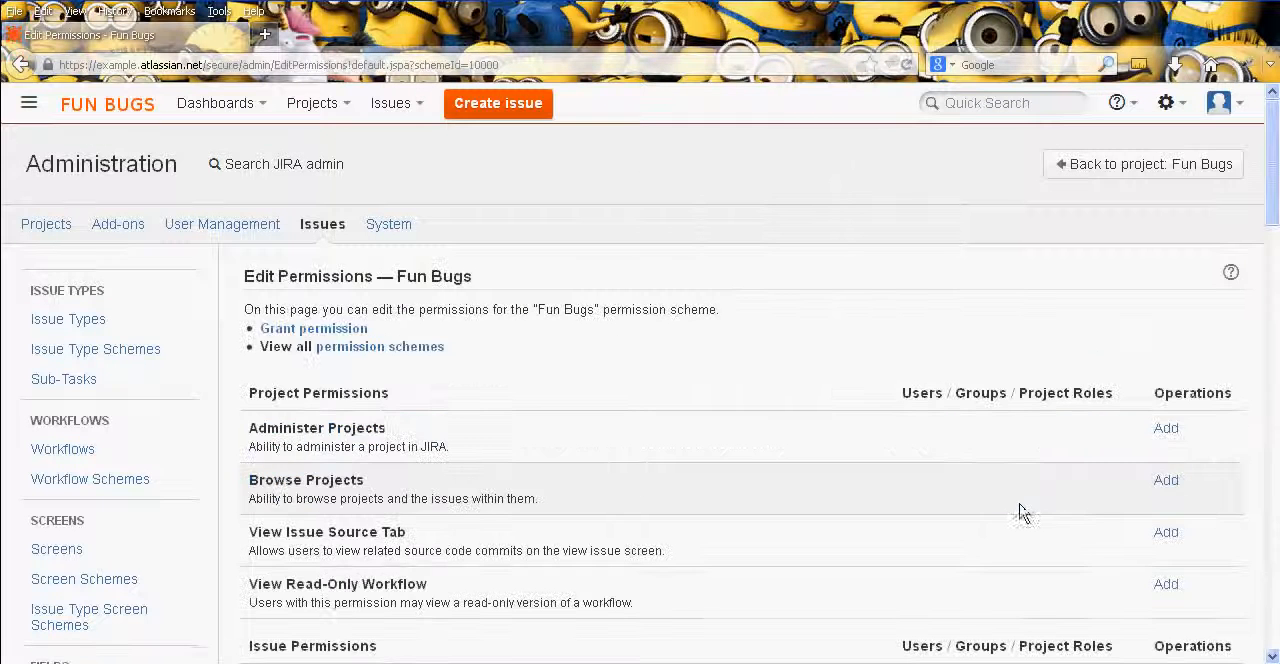
middle_click(884, 358)
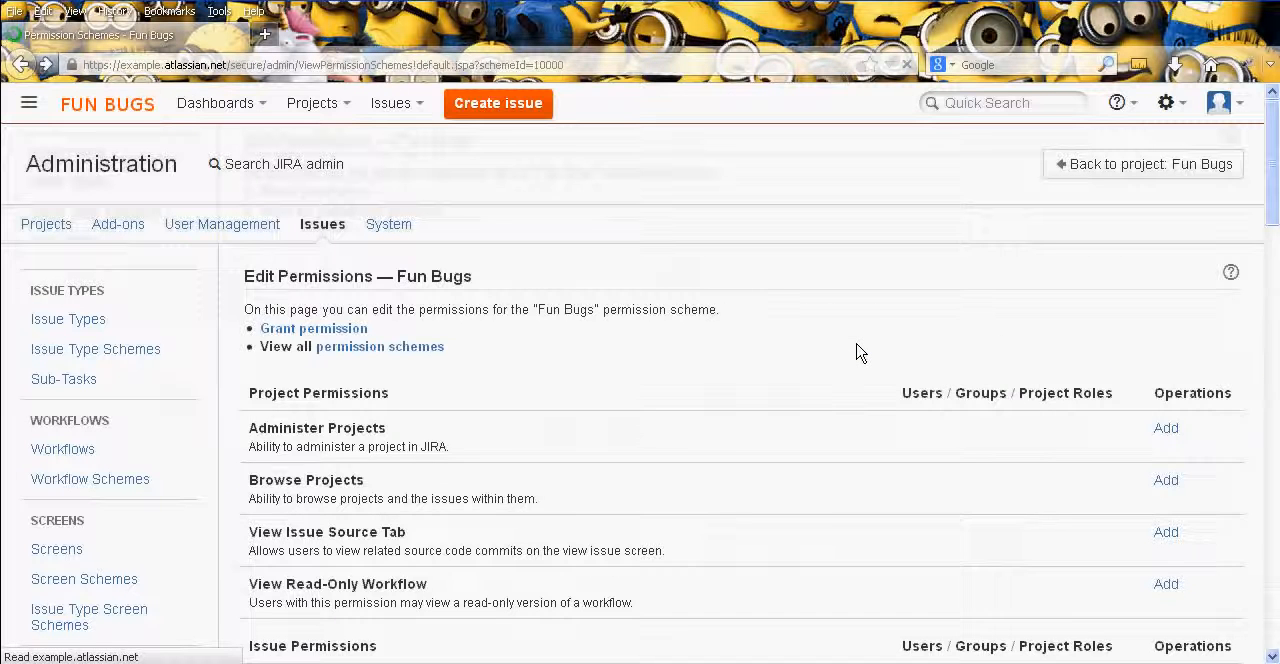
click(380, 447)
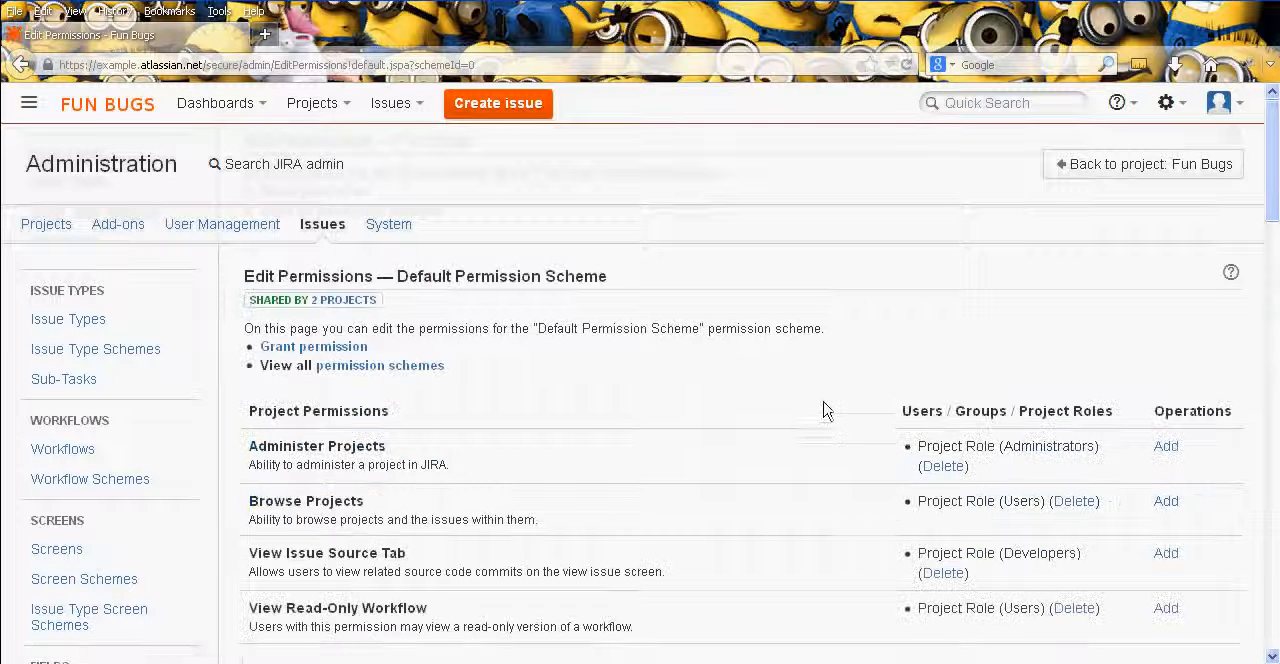
- Review the project permissions of the Default Permission Scheme, highlighting the View Issue Source Tab permission
scroll(826, 403, down, 4)
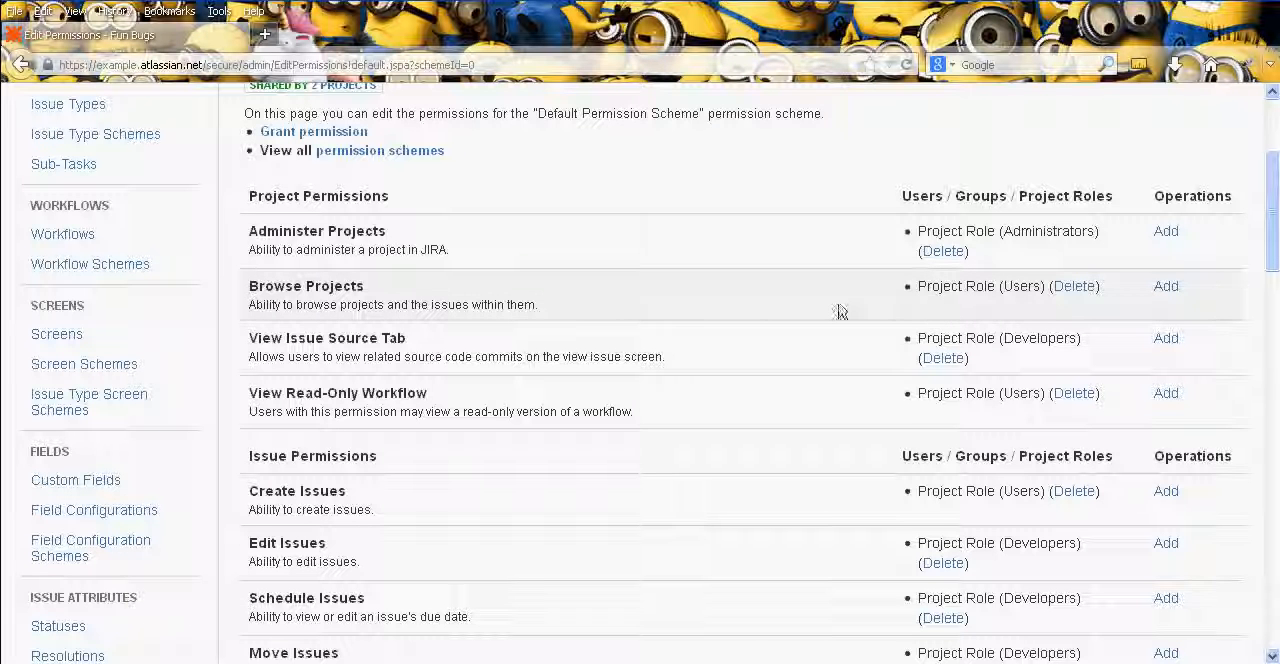
scroll(575, 349, down, 2)
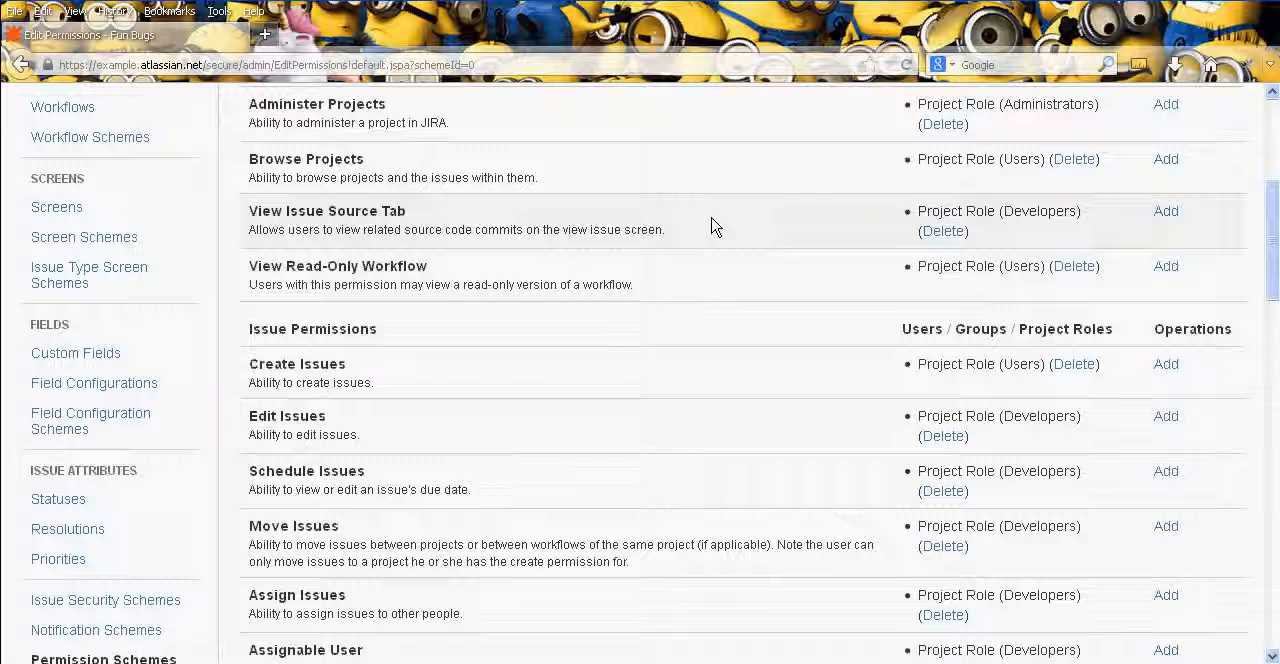
drag(251, 211, 410, 216)
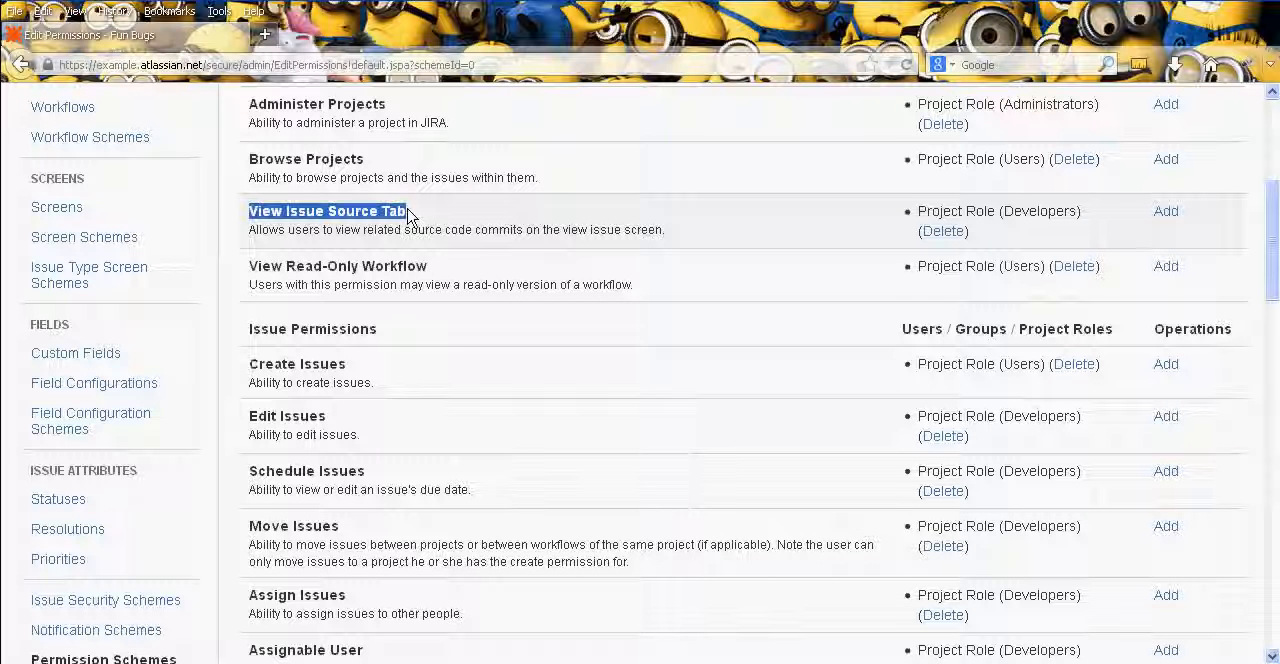
click(1135, 222)
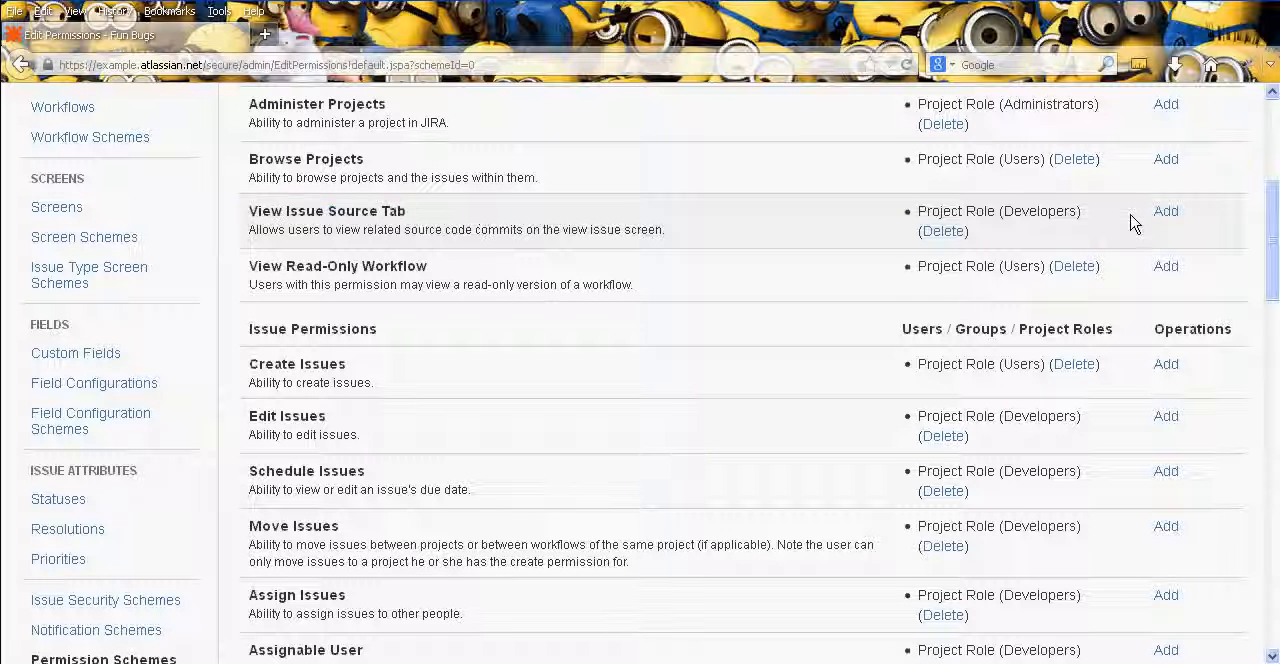
- Examine which project roles hold the issue, voter and watcher, comment, attachment and time tracking permissions in the default scheme
middle_click(738, 316)
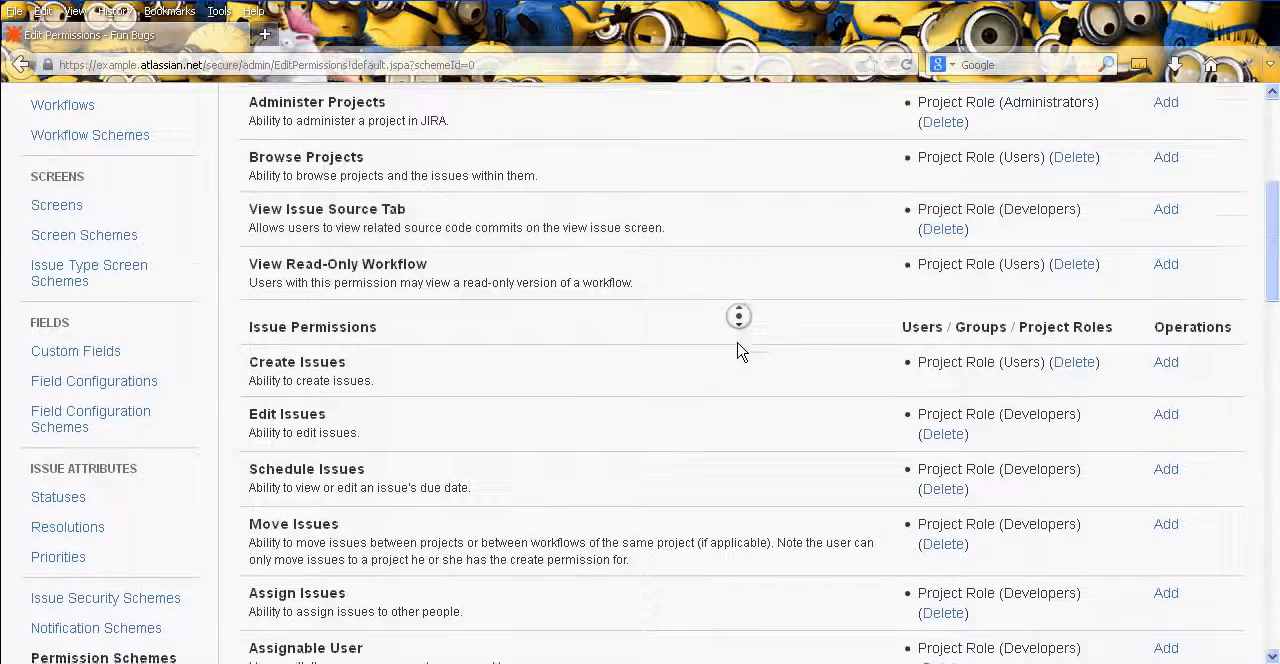
middle_click(739, 358)
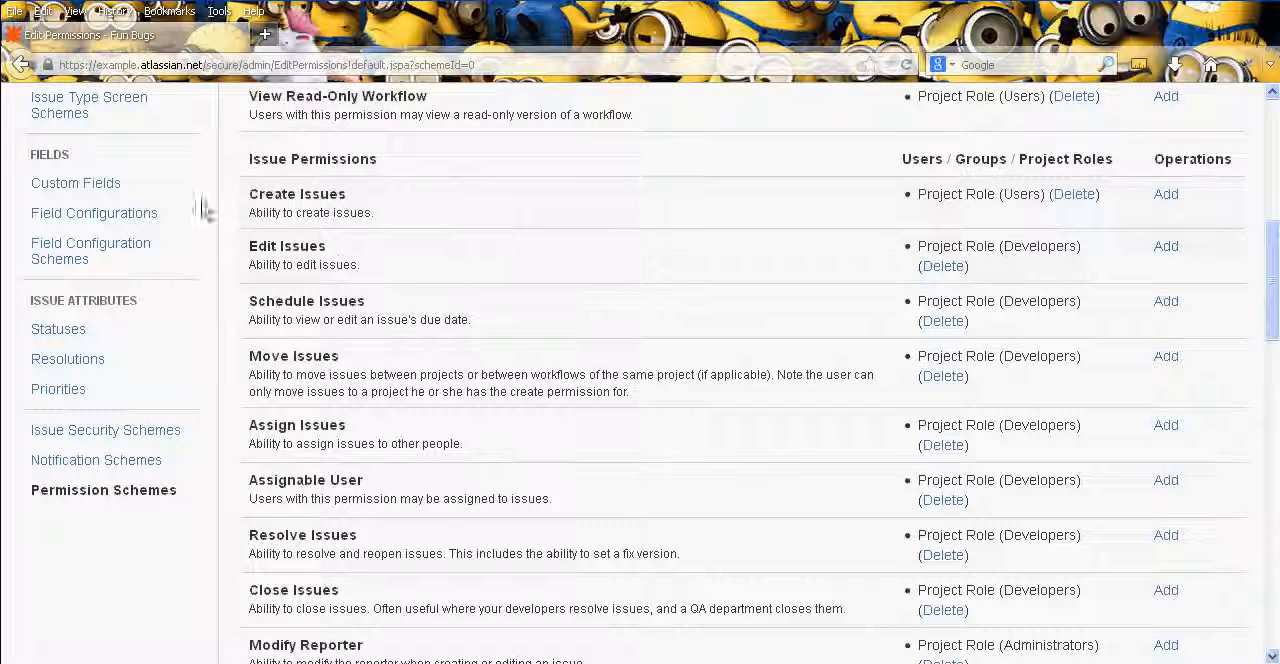
middle_click(527, 368)
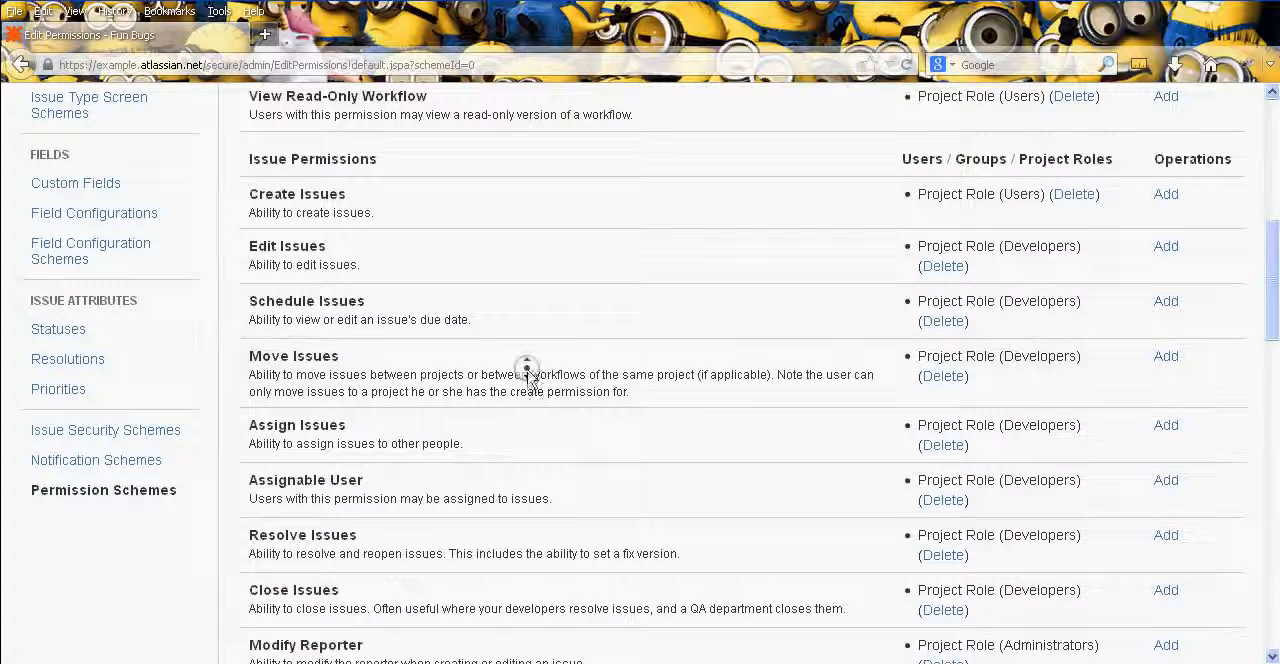
middle_click(497, 427)
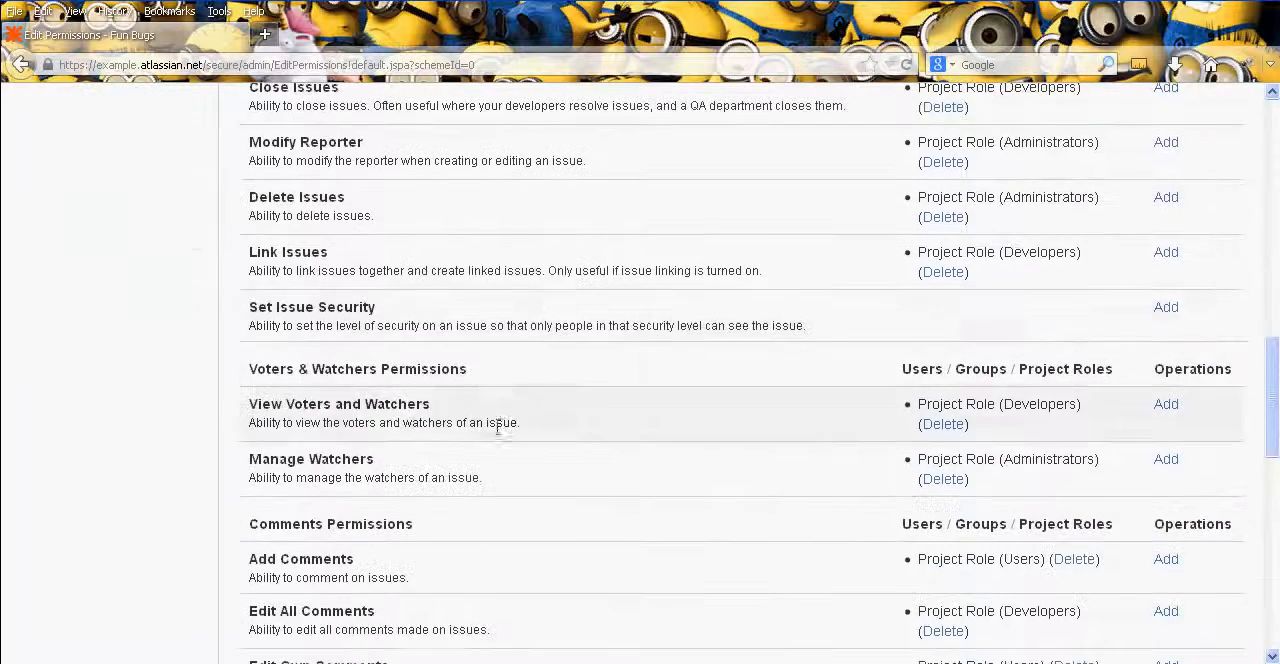
middle_click(498, 323)
middle_click(485, 388)
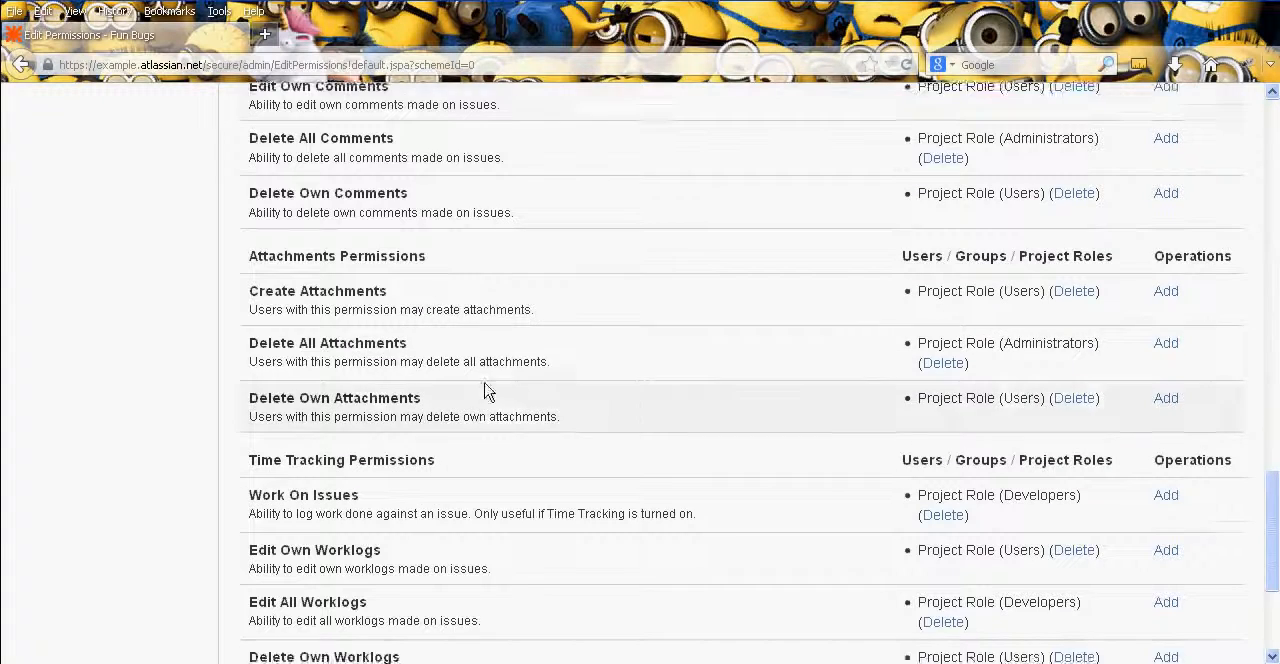
middle_click(656, 397)
middle_click(551, 349)
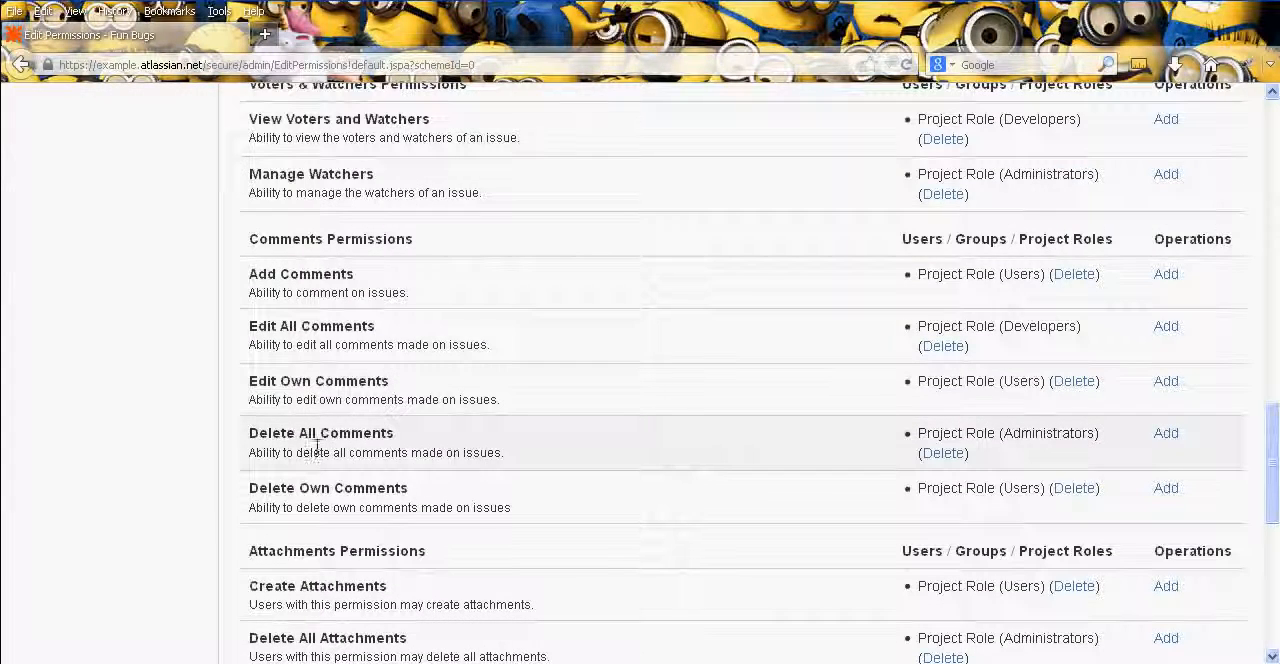
middle_click(565, 443)
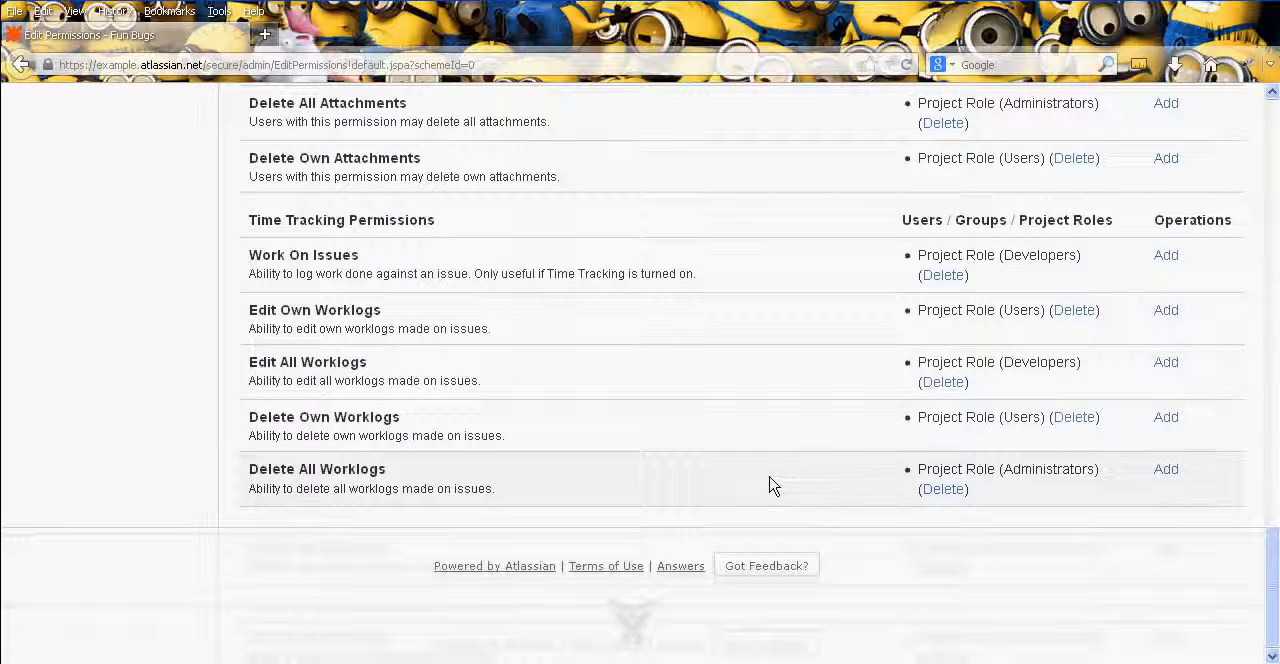
middle_click(782, 438)
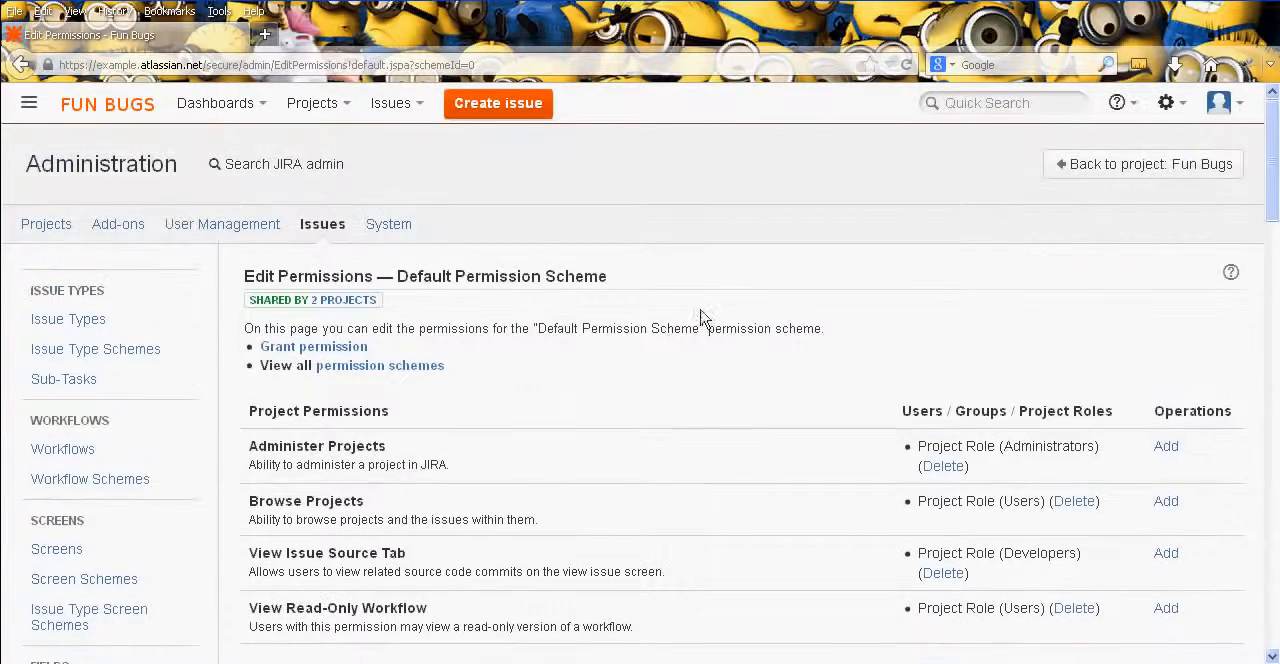
- Open the Fun Bugs permission scheme from the scheme list and start adding a permission for Administer Projects
click(413, 376)
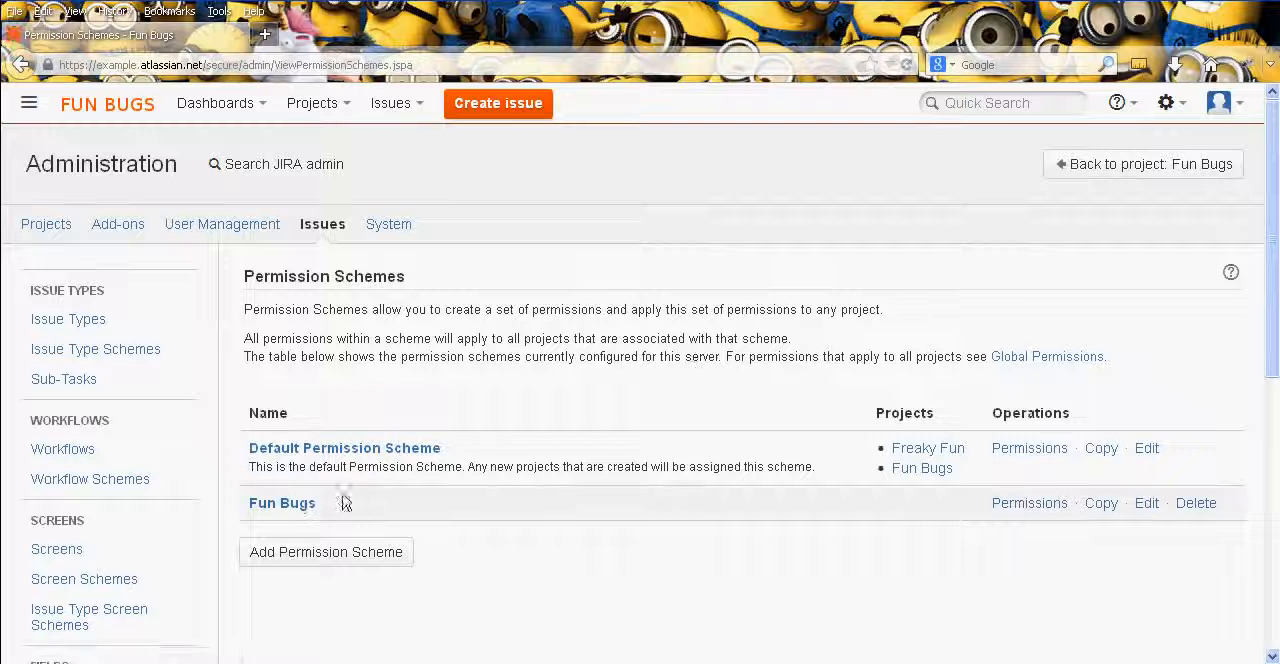
click(296, 502)
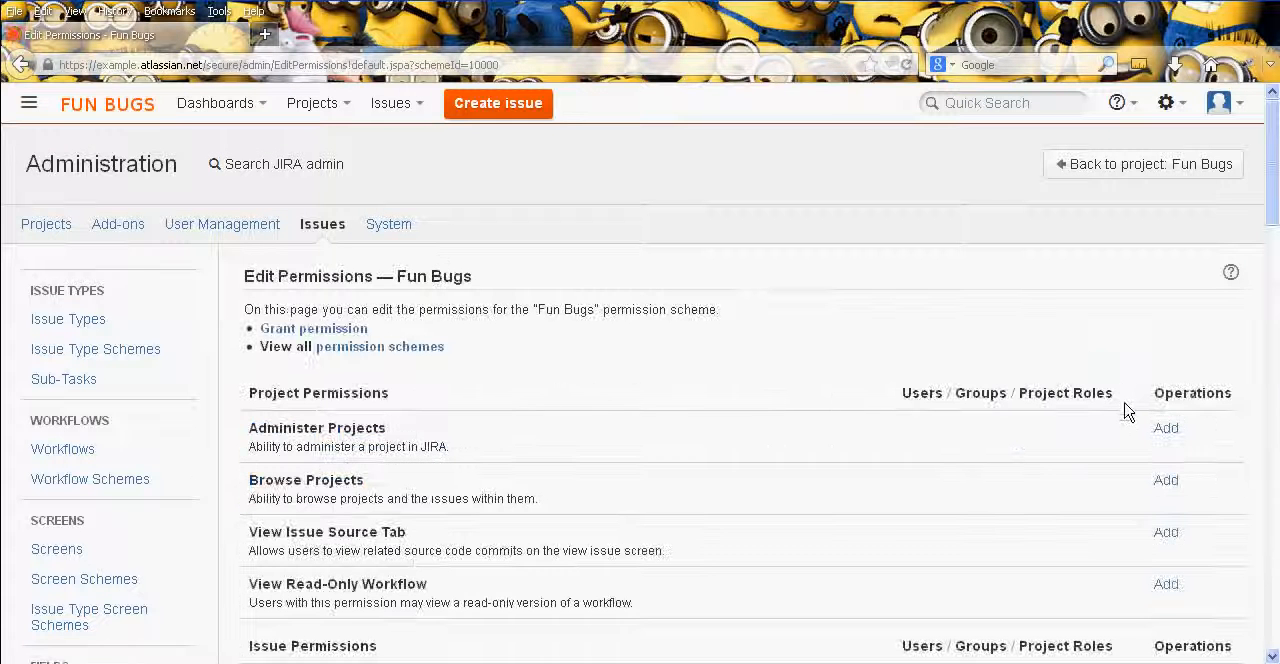
scroll(1206, 415, down, 2)
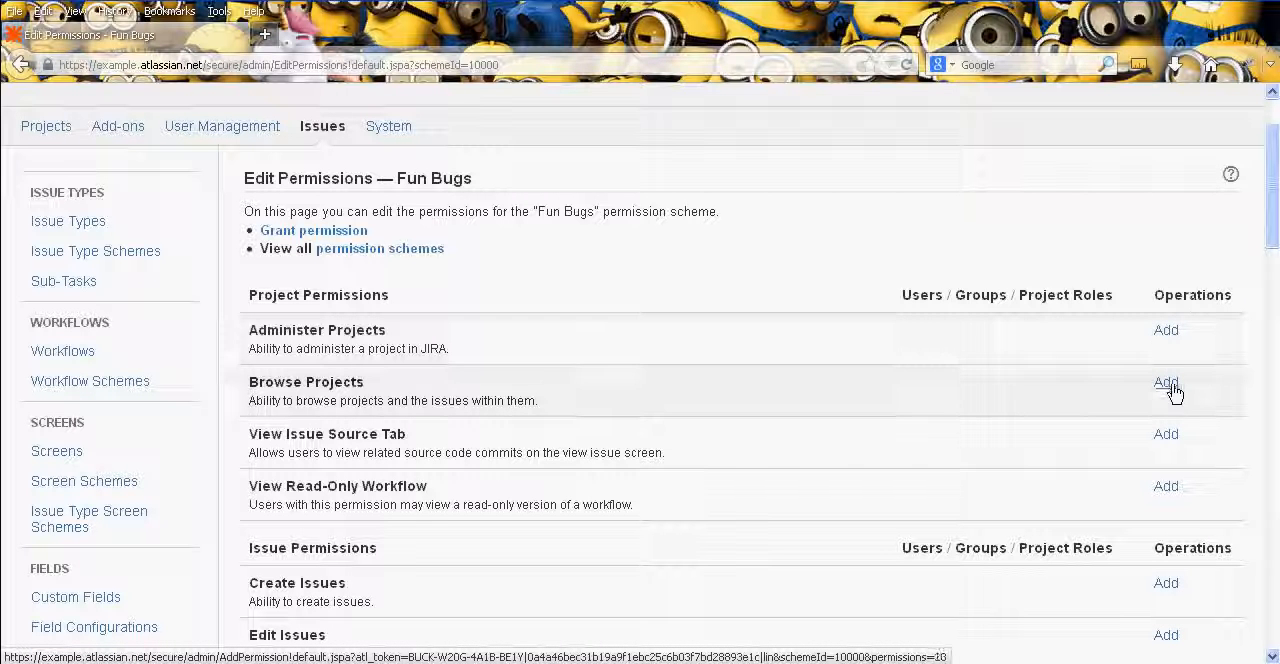
click(1166, 331)
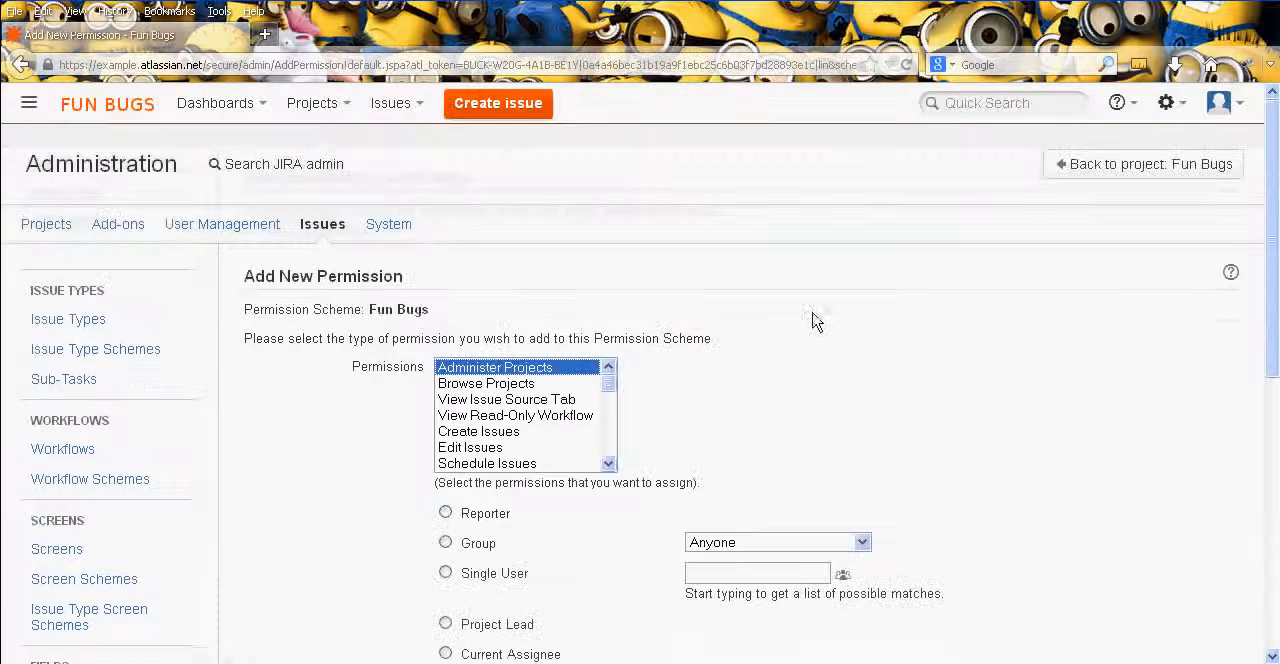
- Grant all permissions, from Administer Projects through Delete All Worklogs, to the Users project role in the Fun Bugs scheme
scroll(824, 338, down, 2)
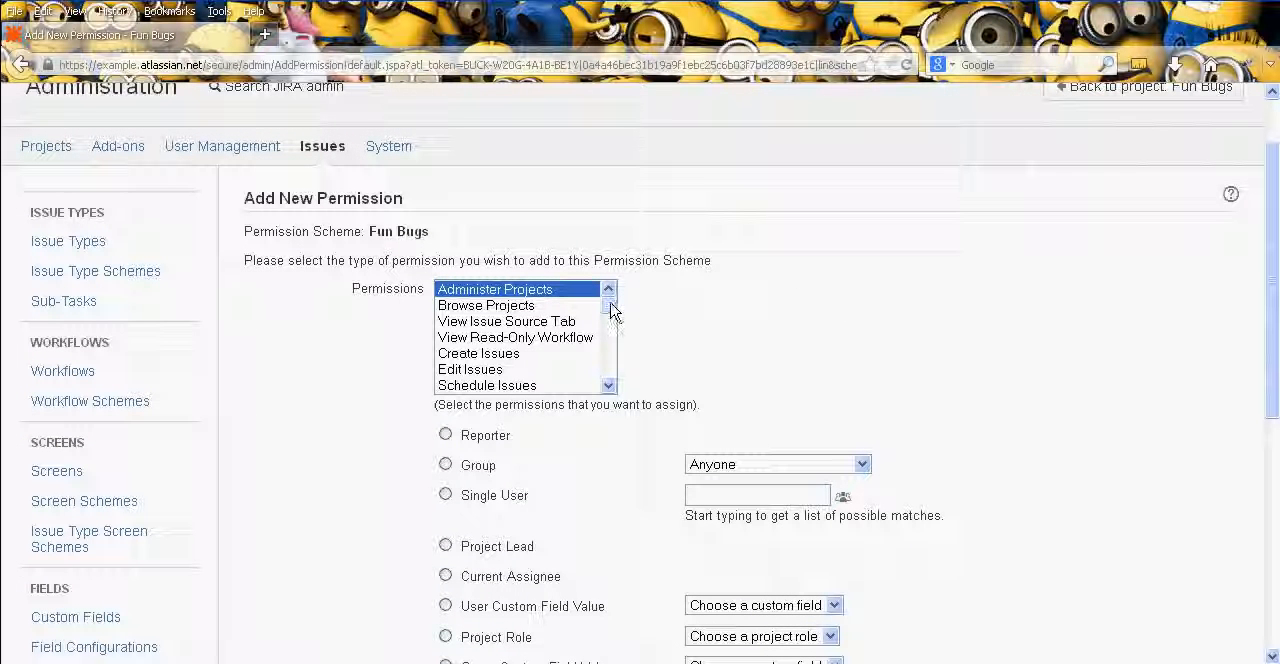
drag(611, 313, 614, 410)
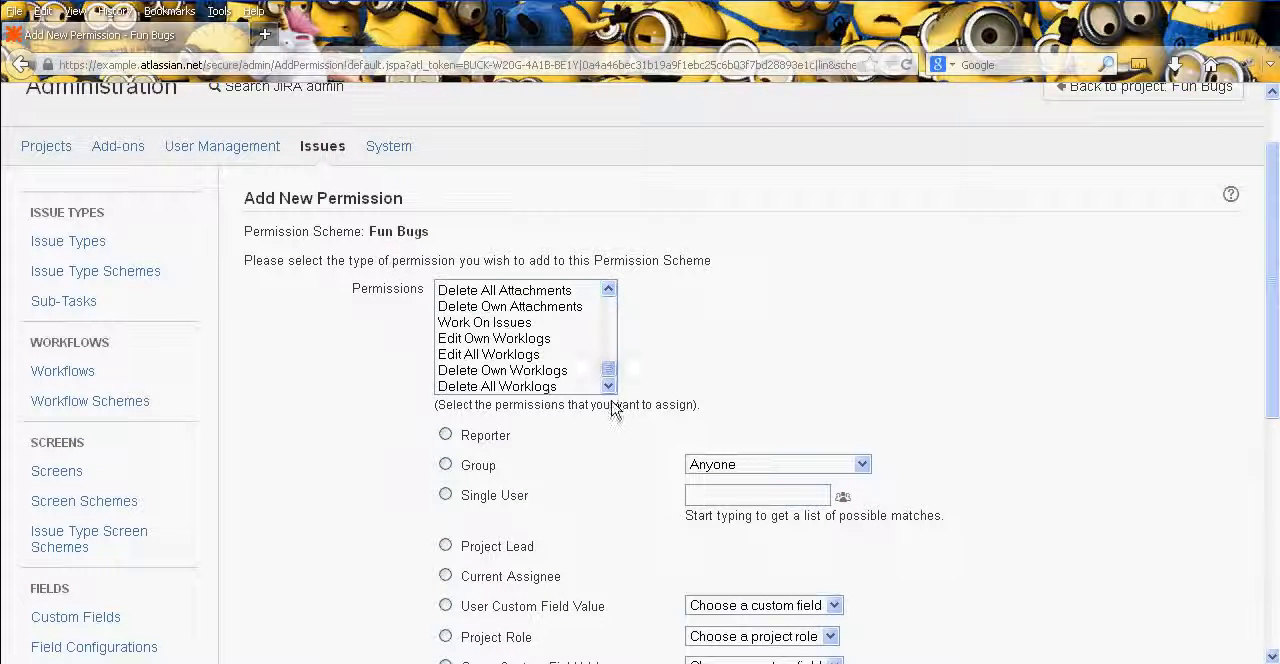
shift+click(543, 387)
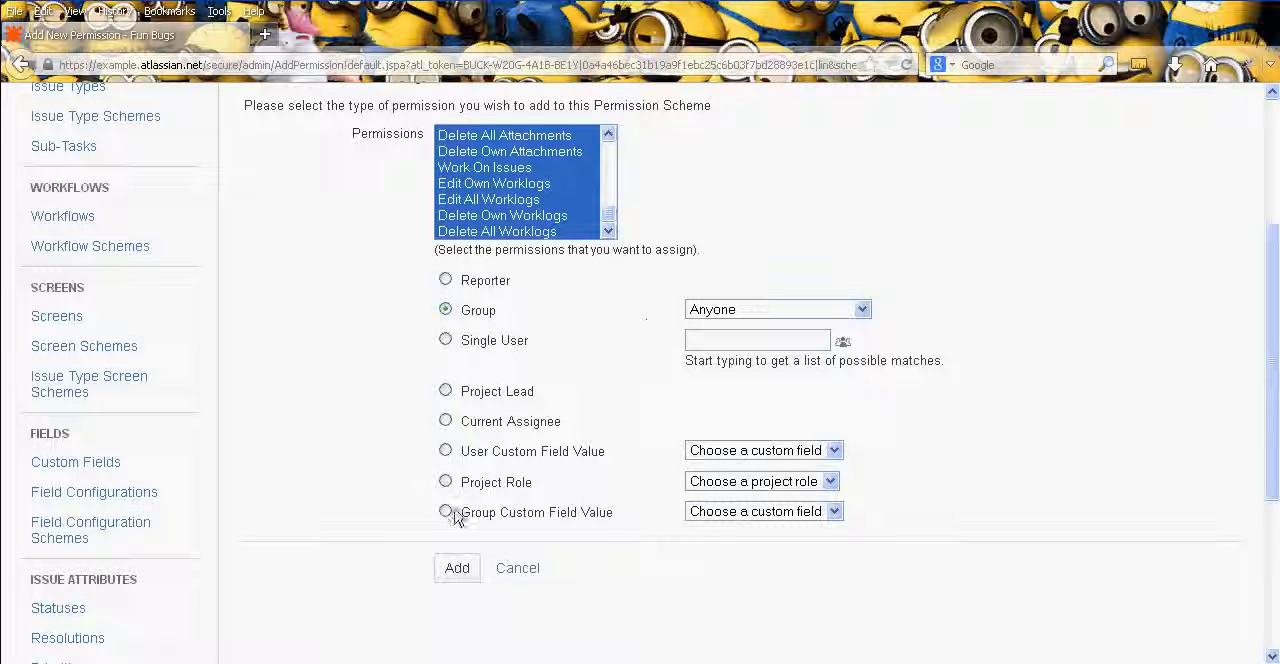
click(477, 488)
click(762, 481)
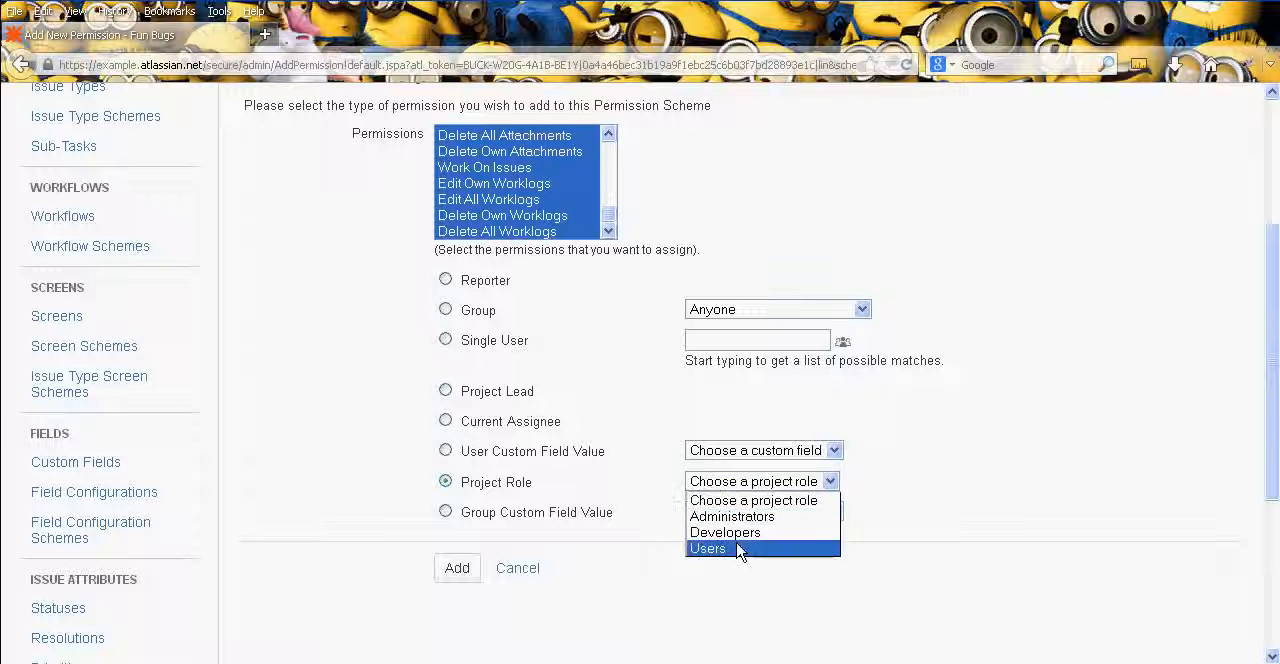
click(737, 543)
click(457, 569)
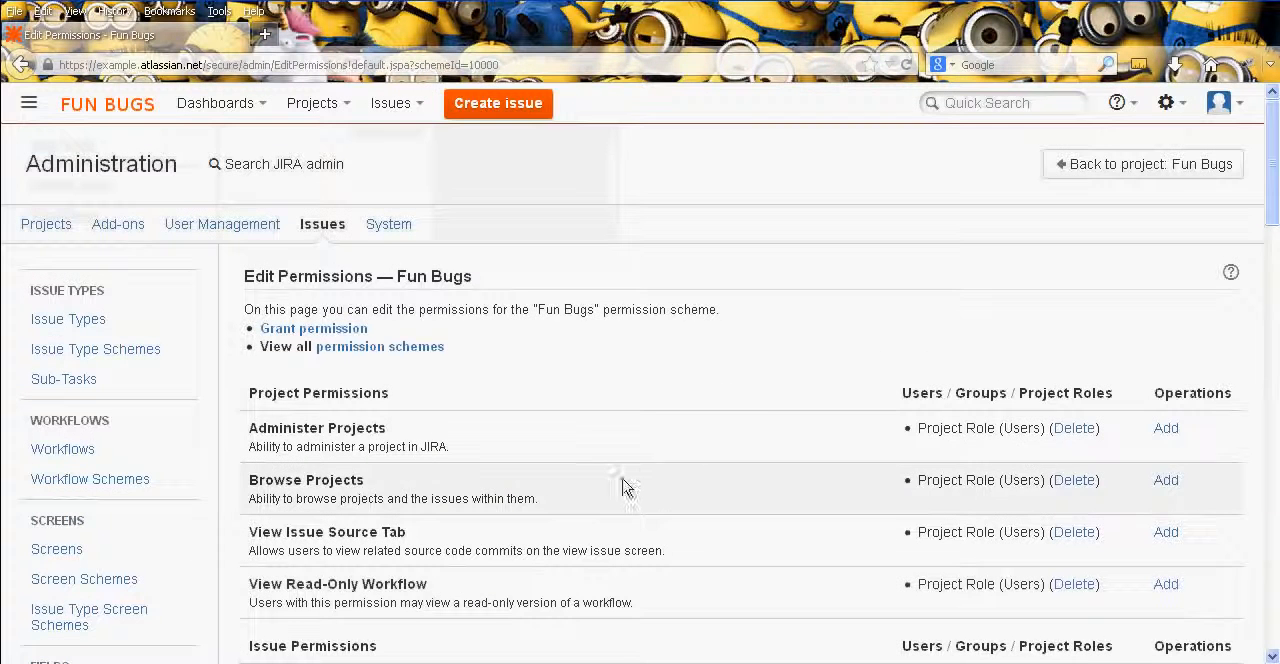
- Review which project role holds each permission throughout the Fun Bugs scheme, then return to its project permissions
scroll(777, 402, down, 3)
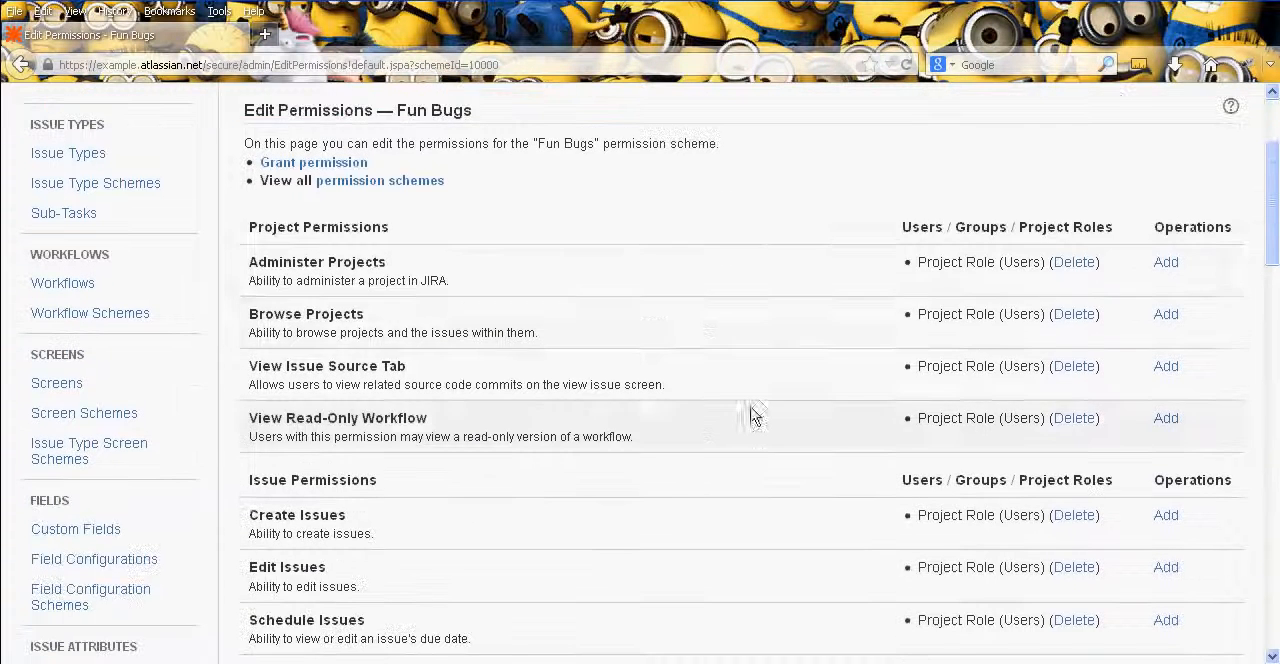
middle_click(723, 254)
middle_click(719, 375)
middle_click(771, 462)
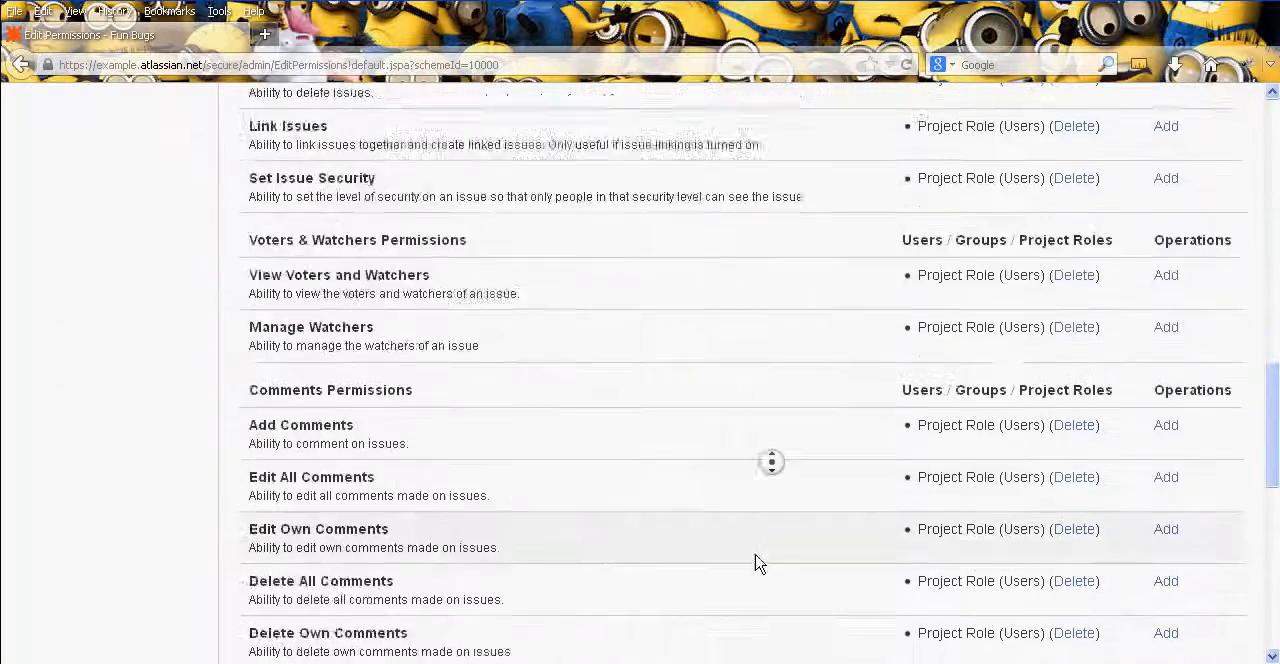
middle_click(757, 569)
middle_click(791, 500)
middle_click(807, 287)
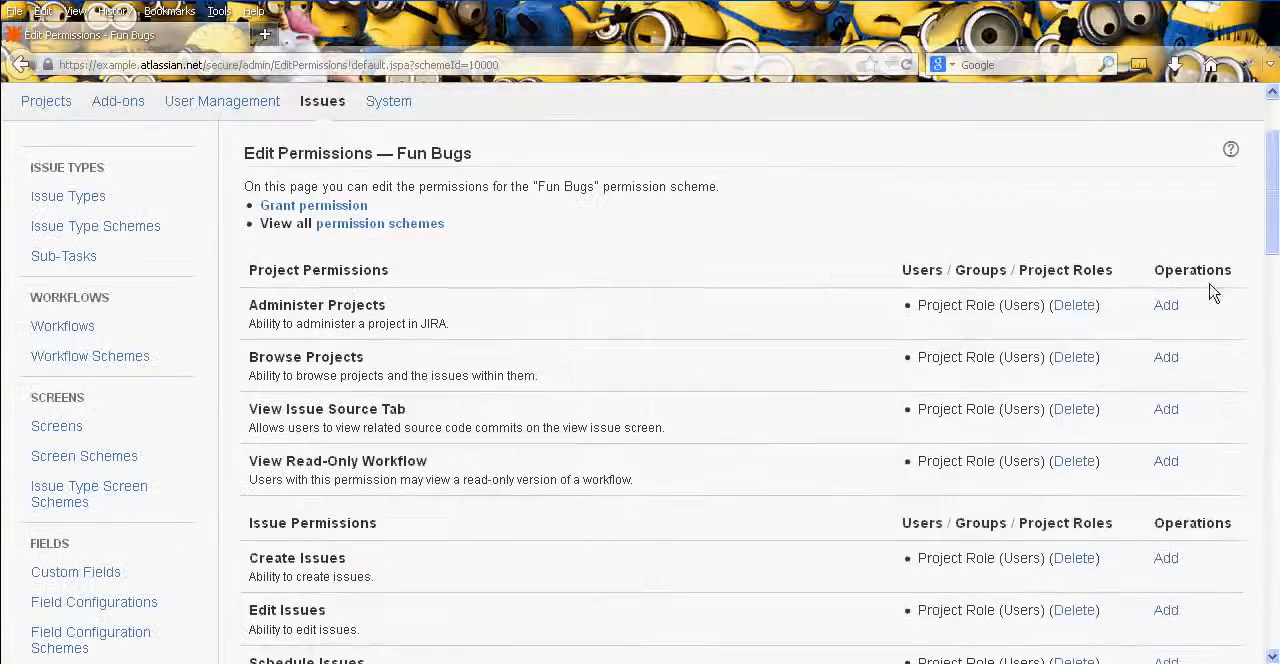
- Remove the Users project role from Administer Projects and grant that permission to the Administrators project role
click(1086, 306)
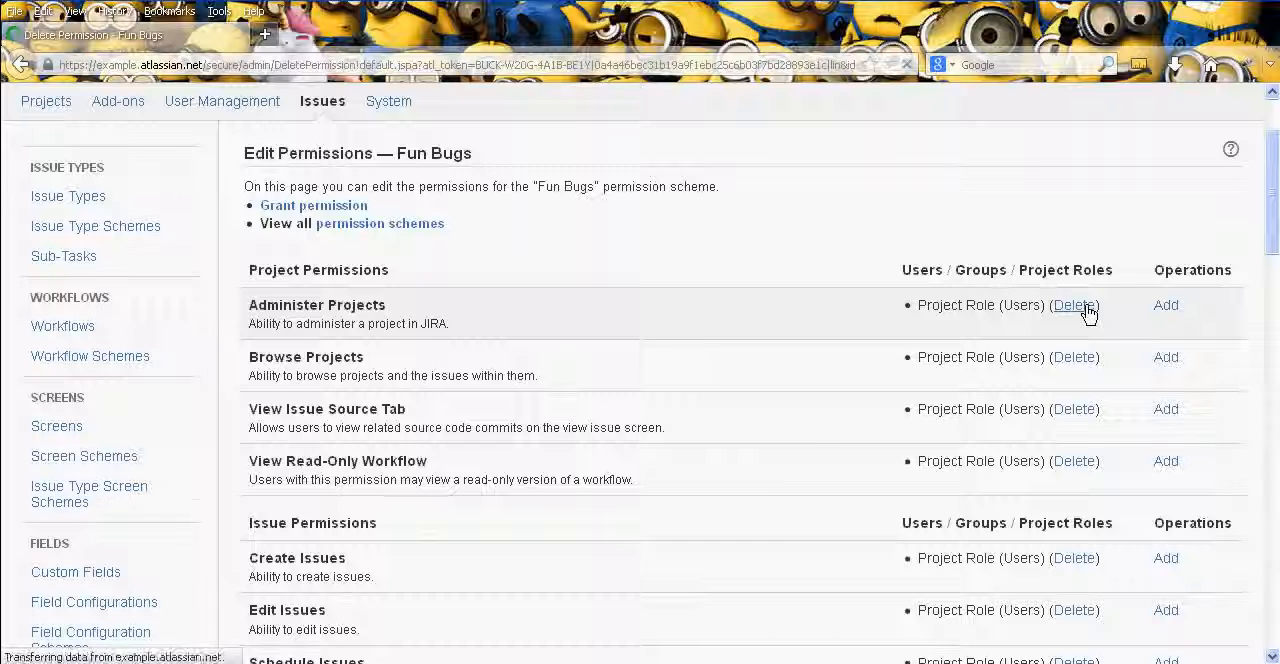
click(386, 376)
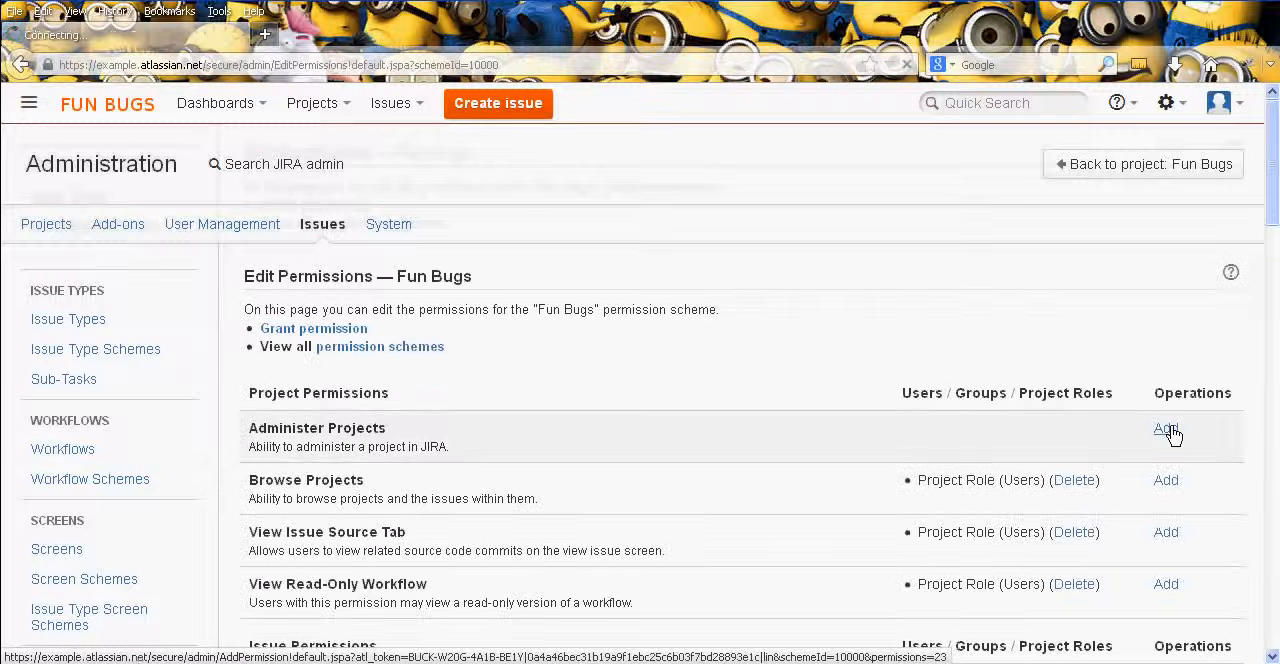
click(1166, 429)
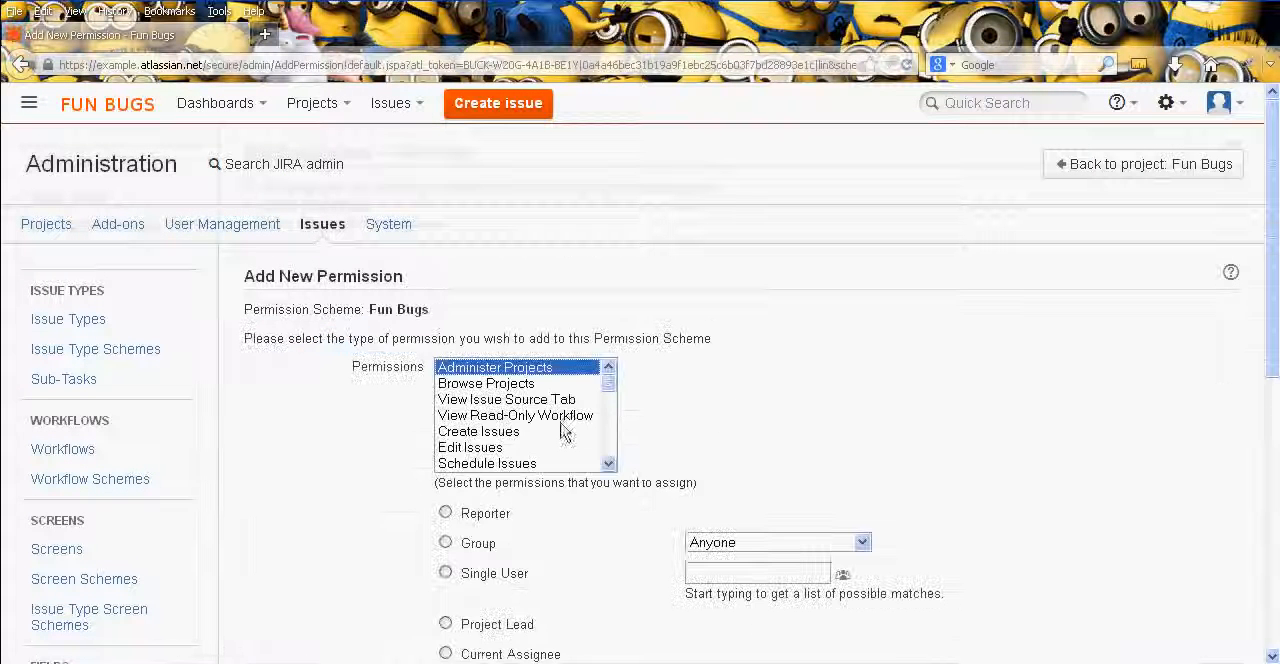
scroll(806, 450, down, 5)
click(478, 233)
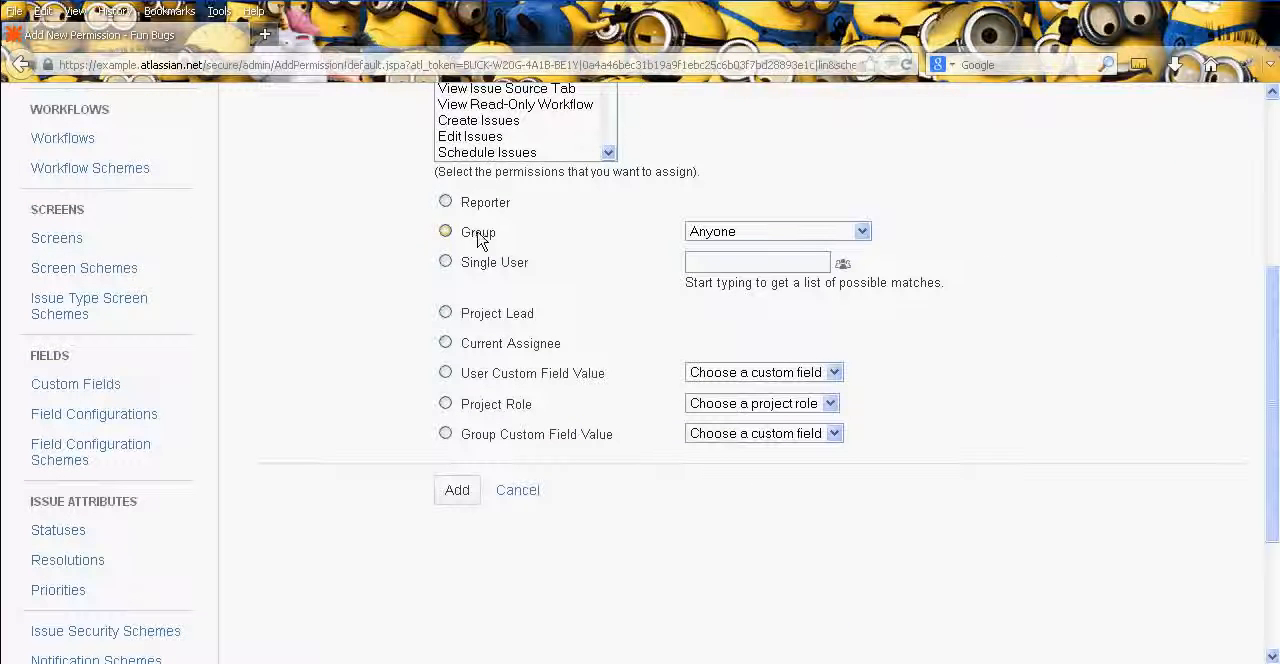
click(786, 233)
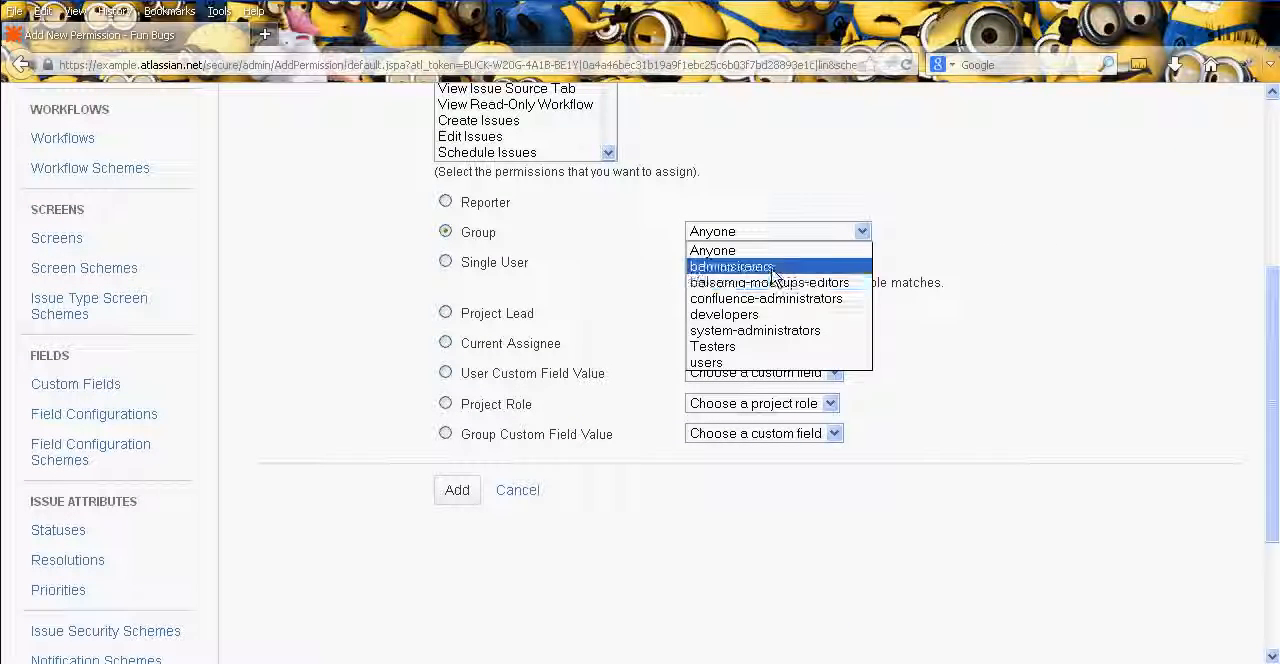
click(740, 267)
click(740, 404)
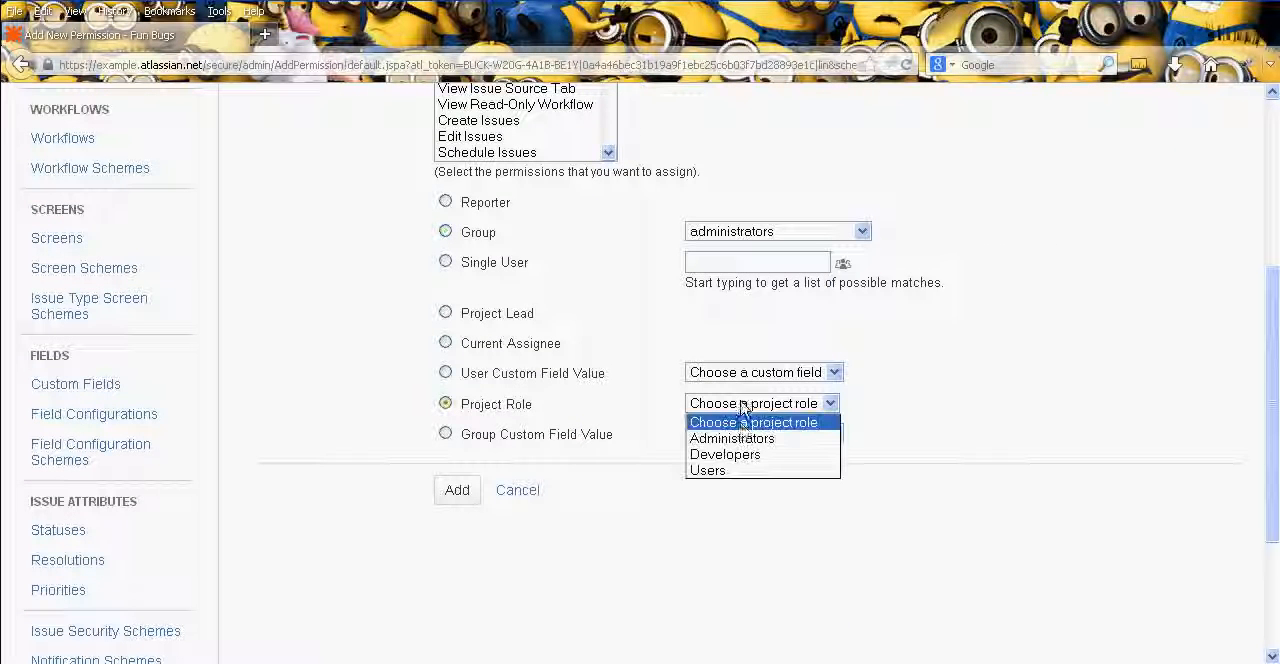
click(744, 439)
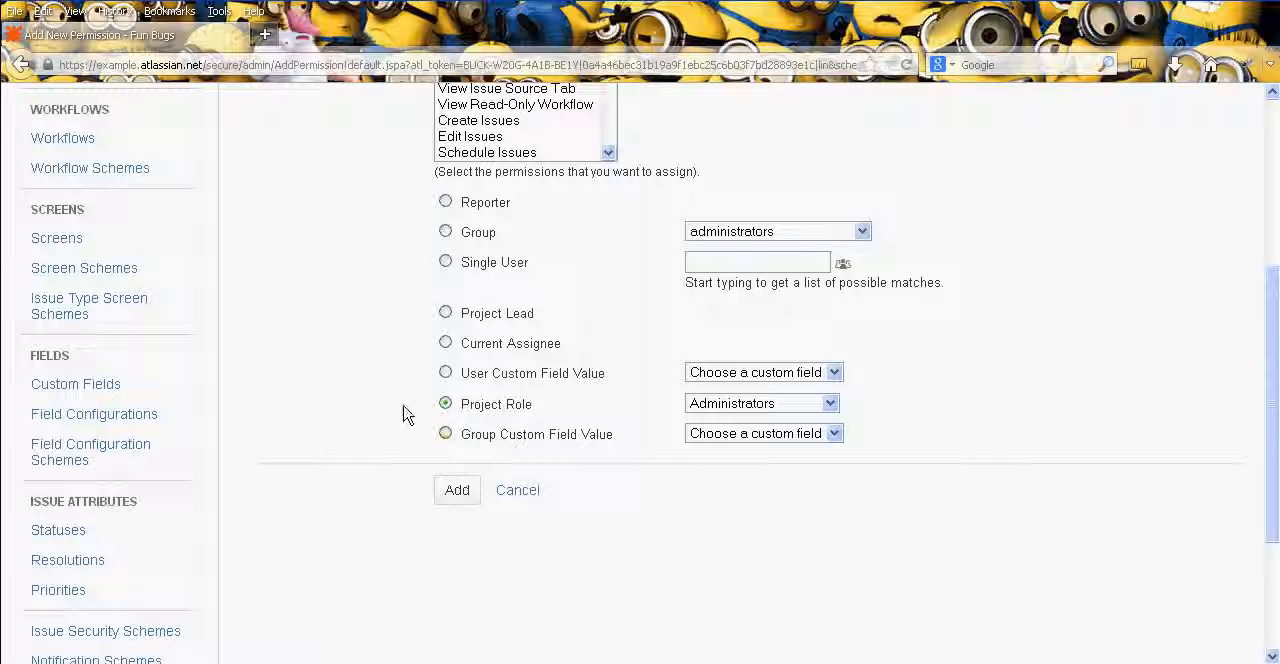
scroll(357, 400, up, 3)
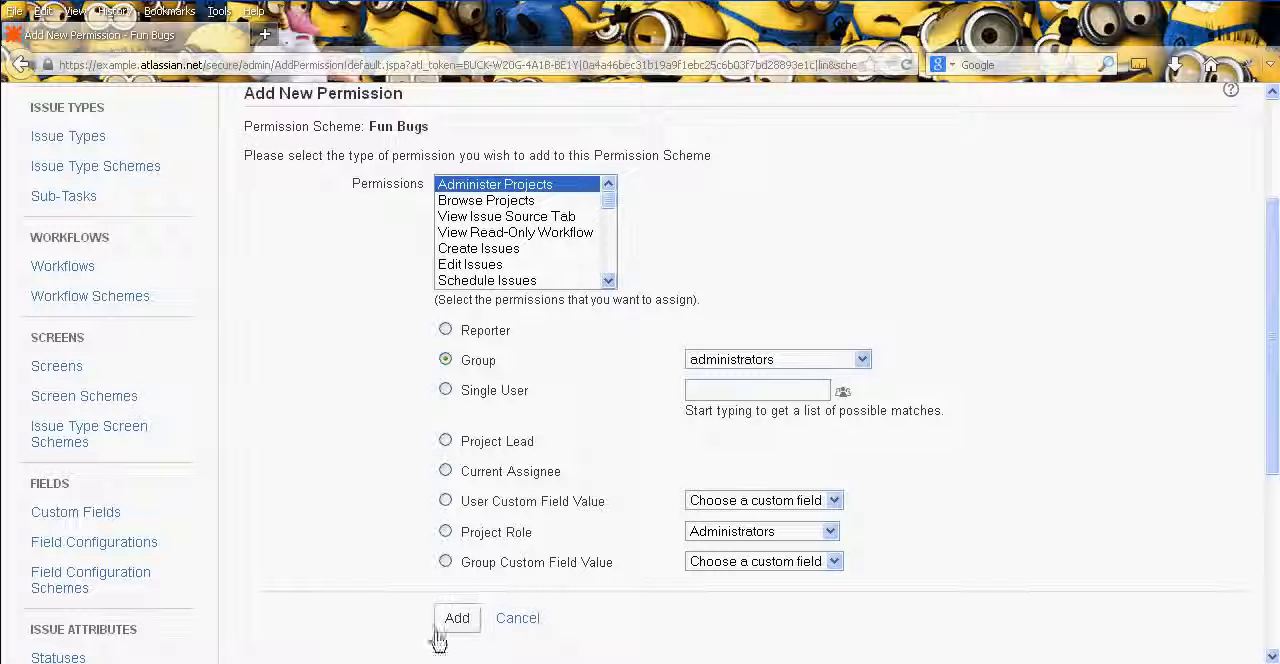
click(494, 535)
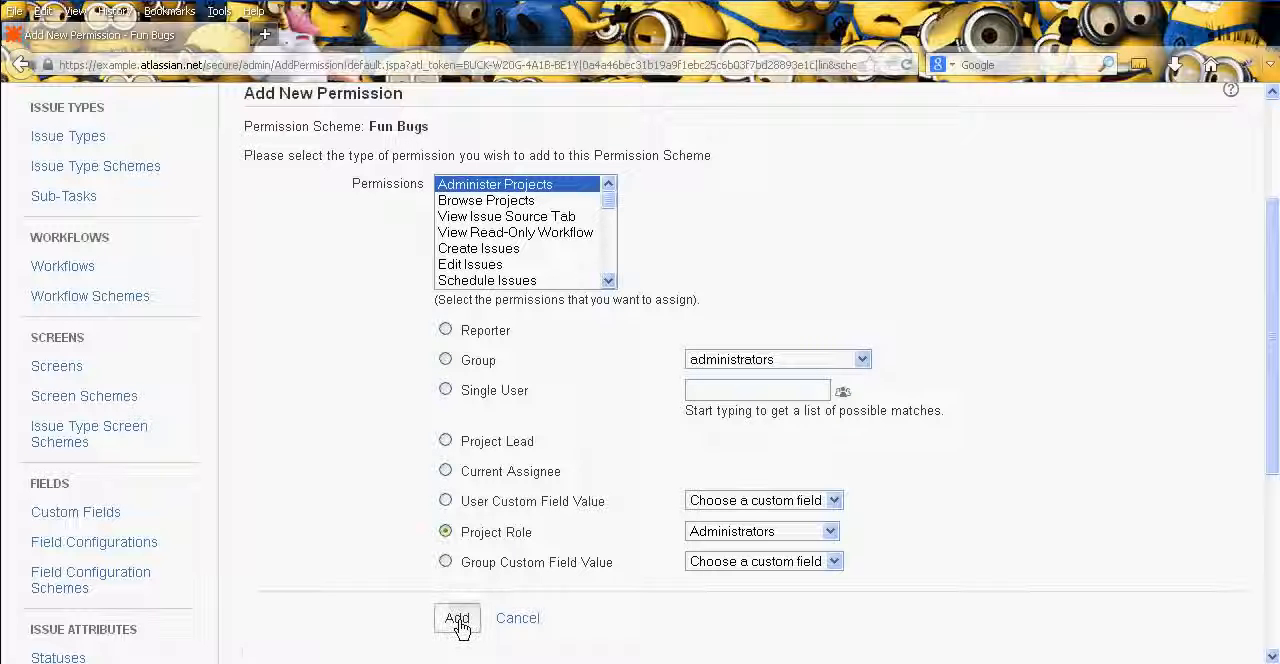
click(458, 619)
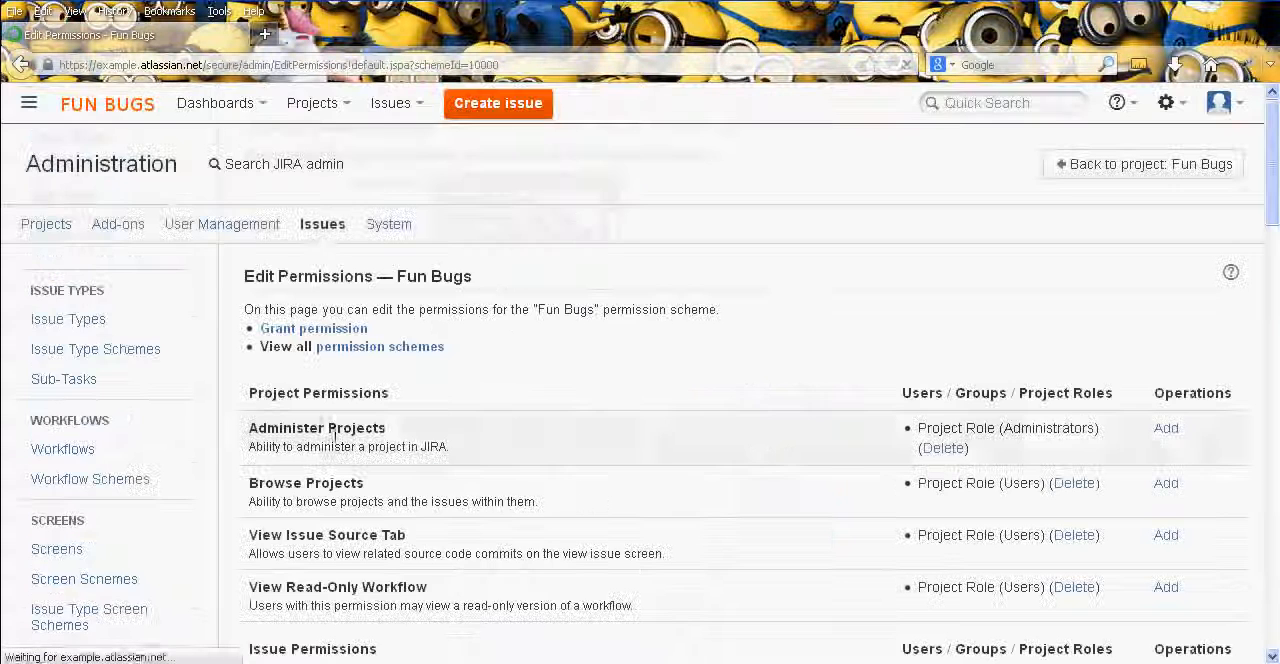
- Examine the project permissions and the issue permissions of the Fun Bugs scheme, including Schedule Issues and Move Issues
middle_click(676, 371)
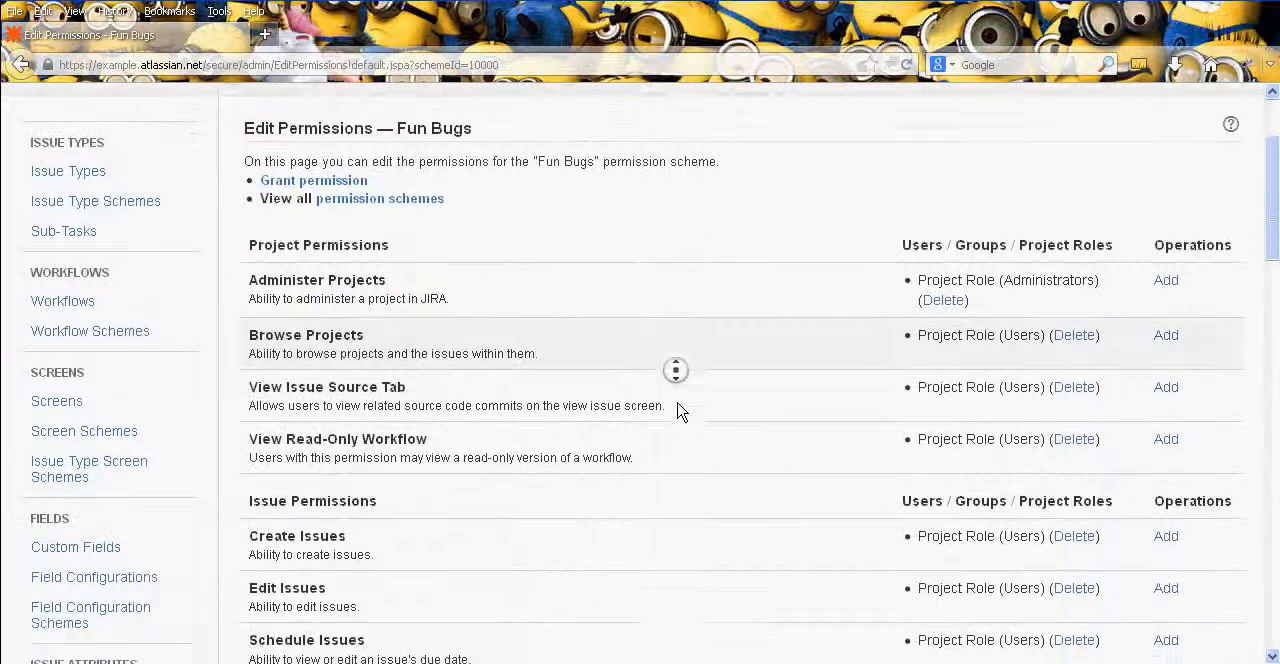
middle_click(755, 268)
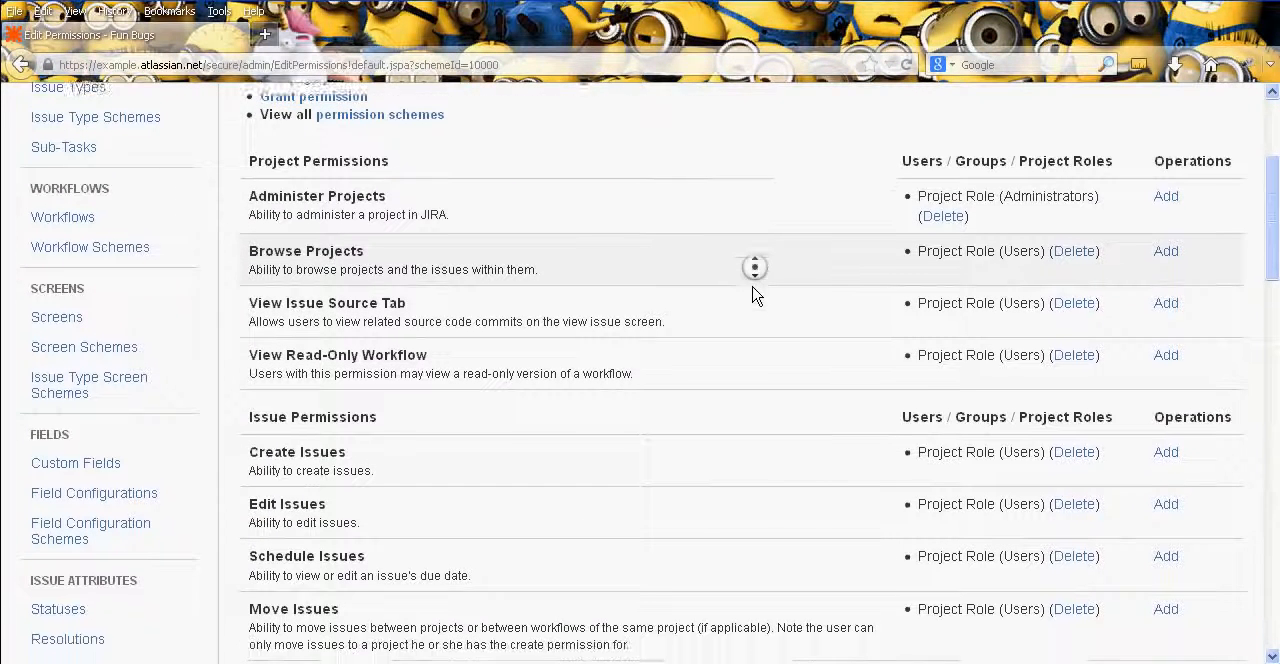
middle_click(755, 293)
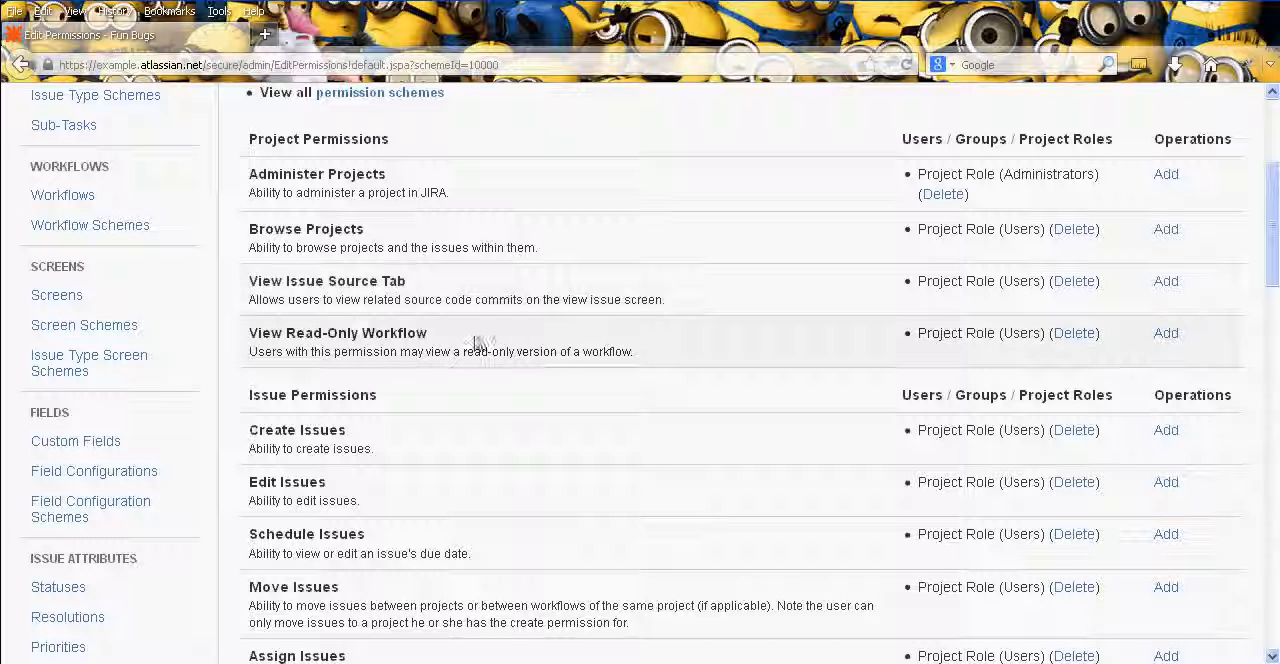
middle_click(743, 365)
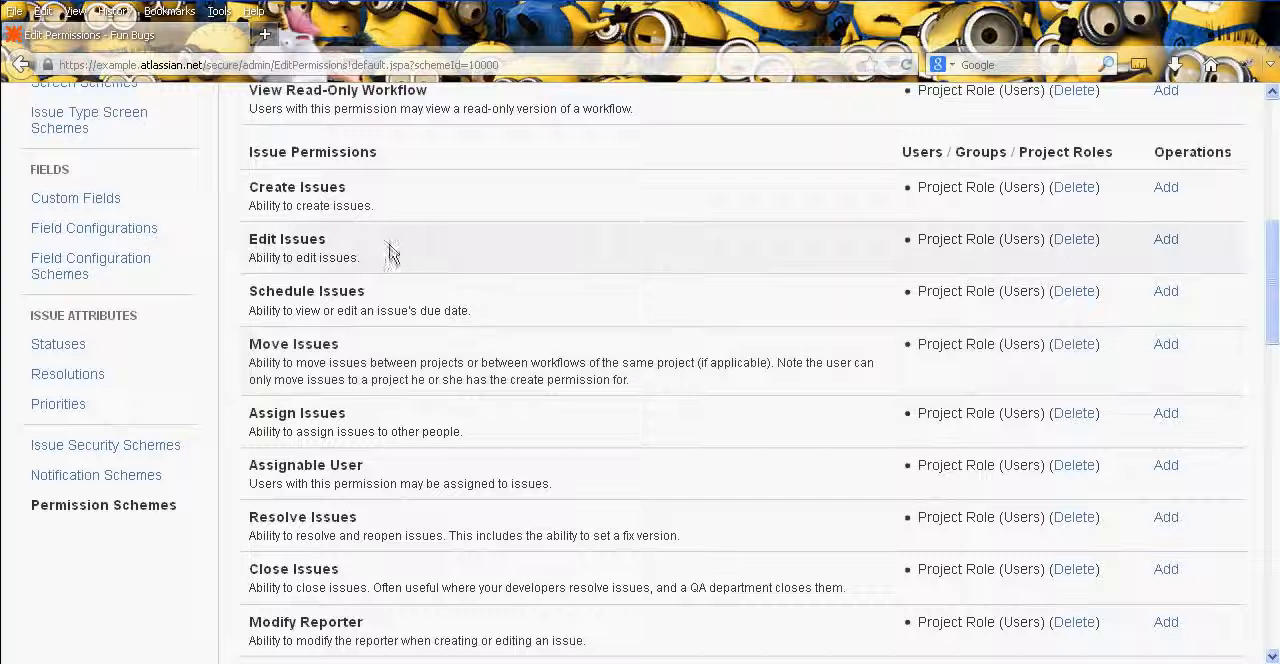
middle_click(609, 269)
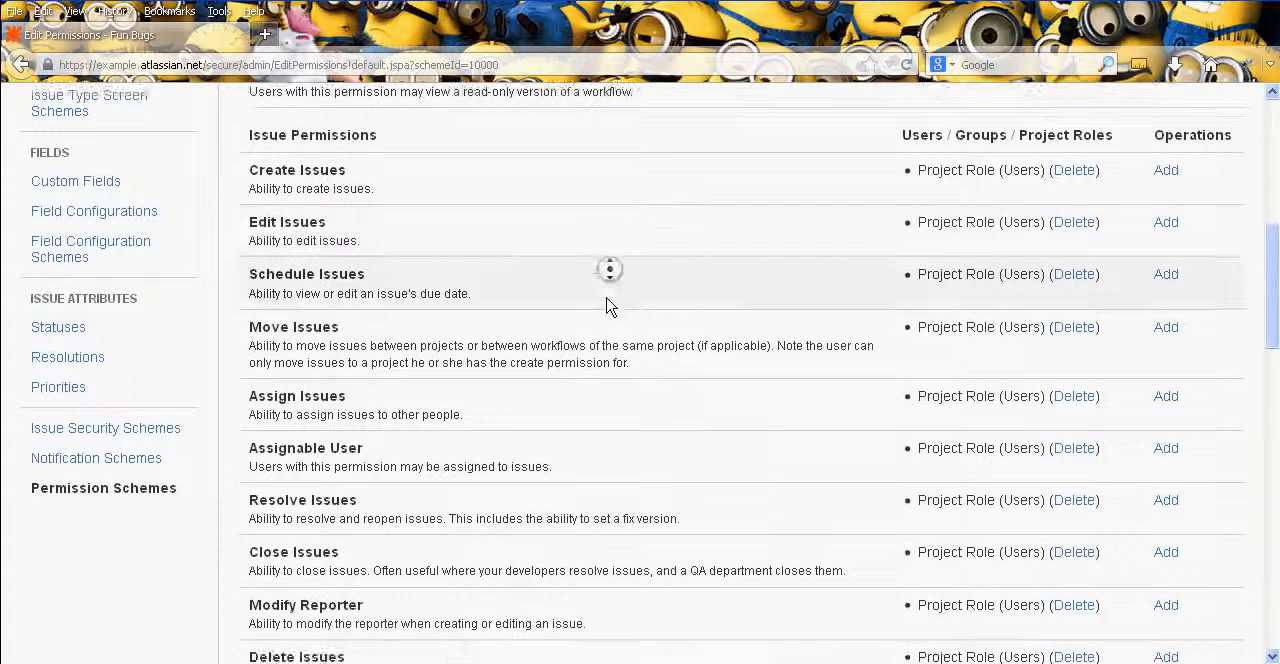
middle_click(606, 308)
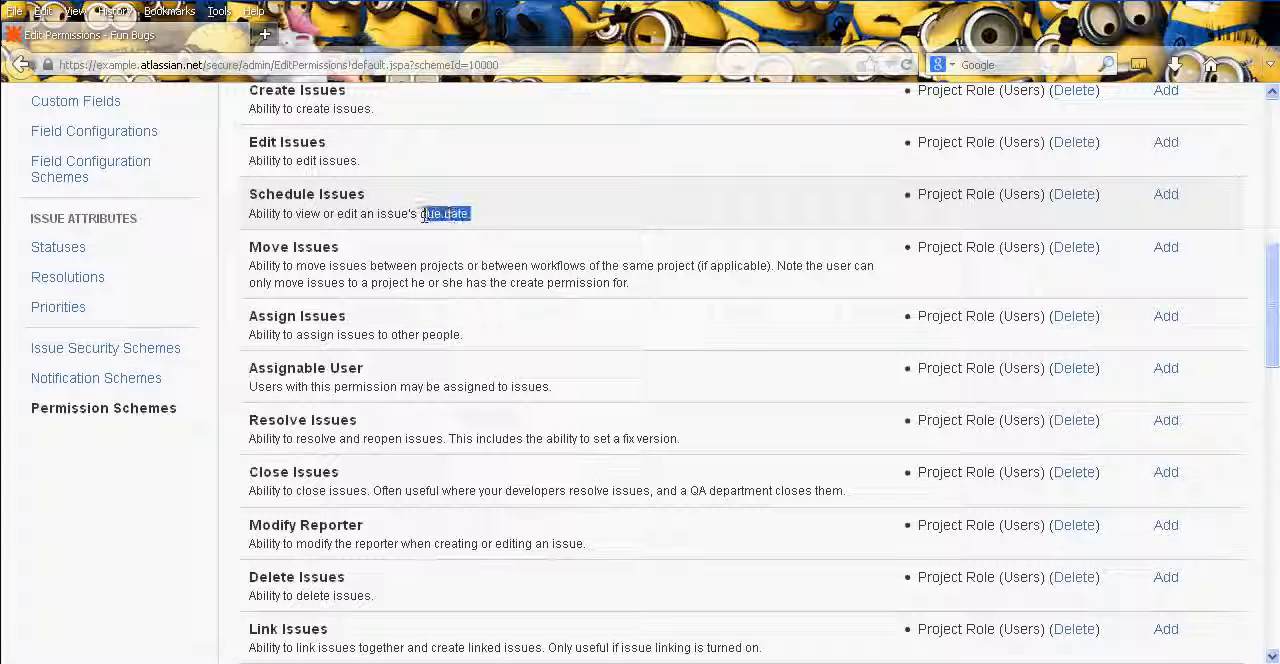
middle_click(706, 285)
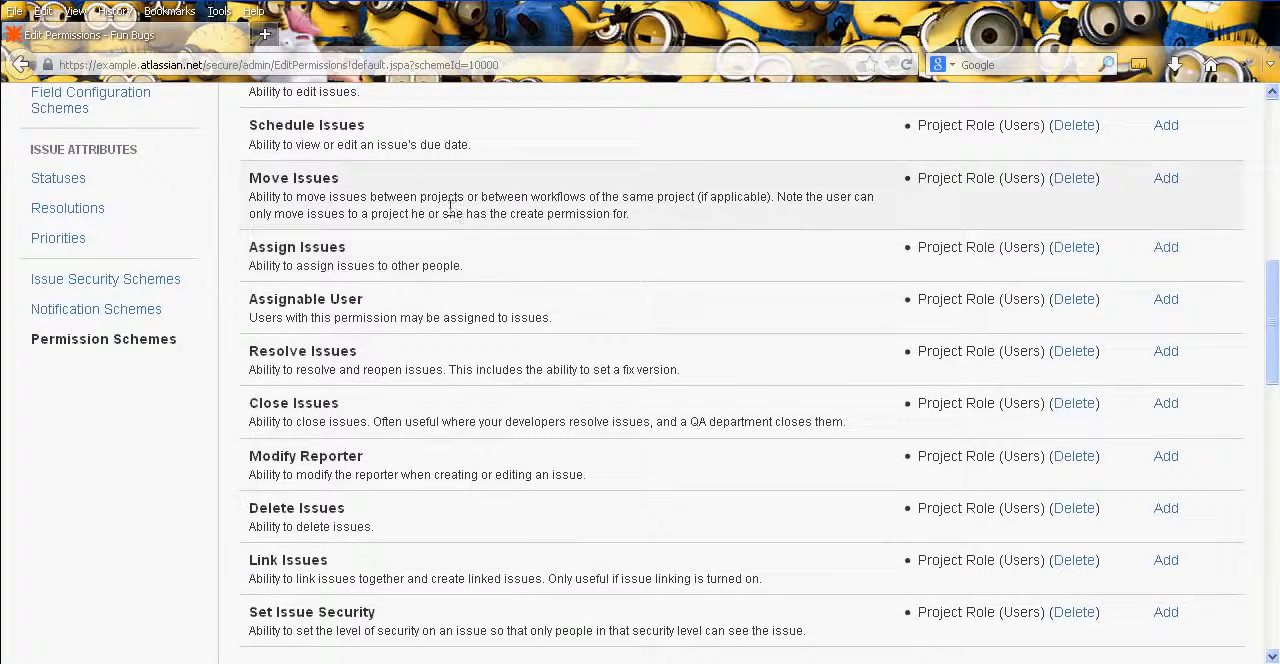
middle_click(566, 267)
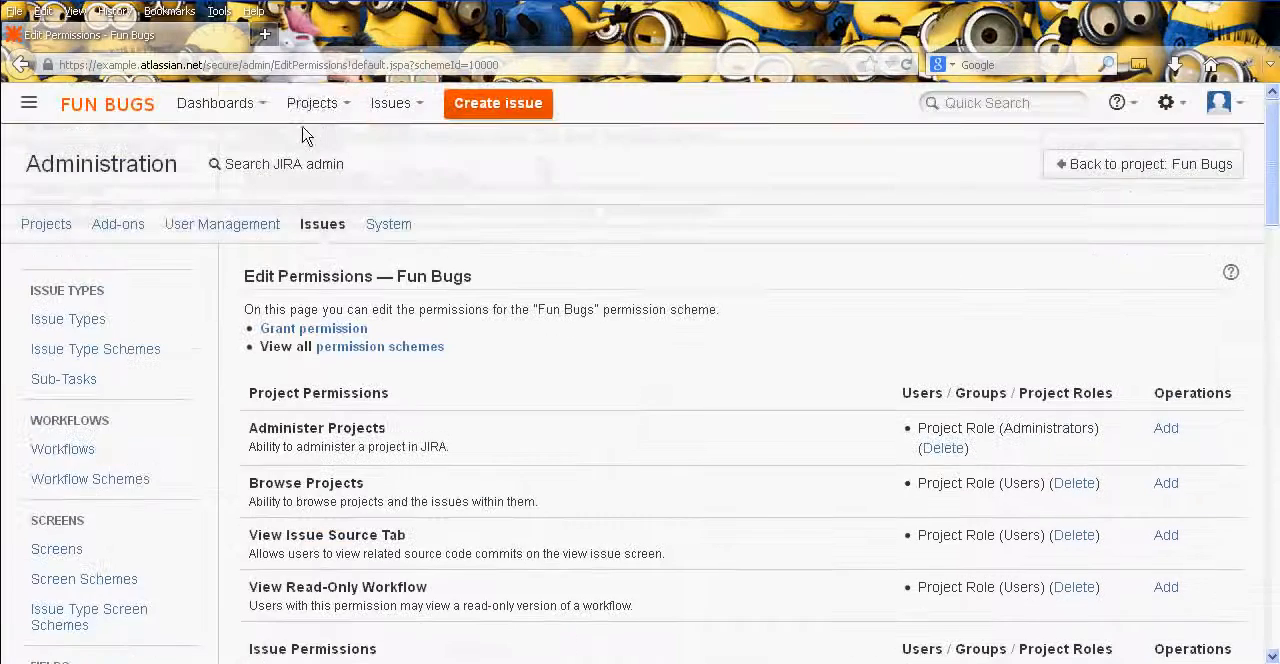
- Open the Fun Bugs project in a new browser tab and go to its recent issue FB-1 Test
click(312, 103)
middle_click(358, 187)
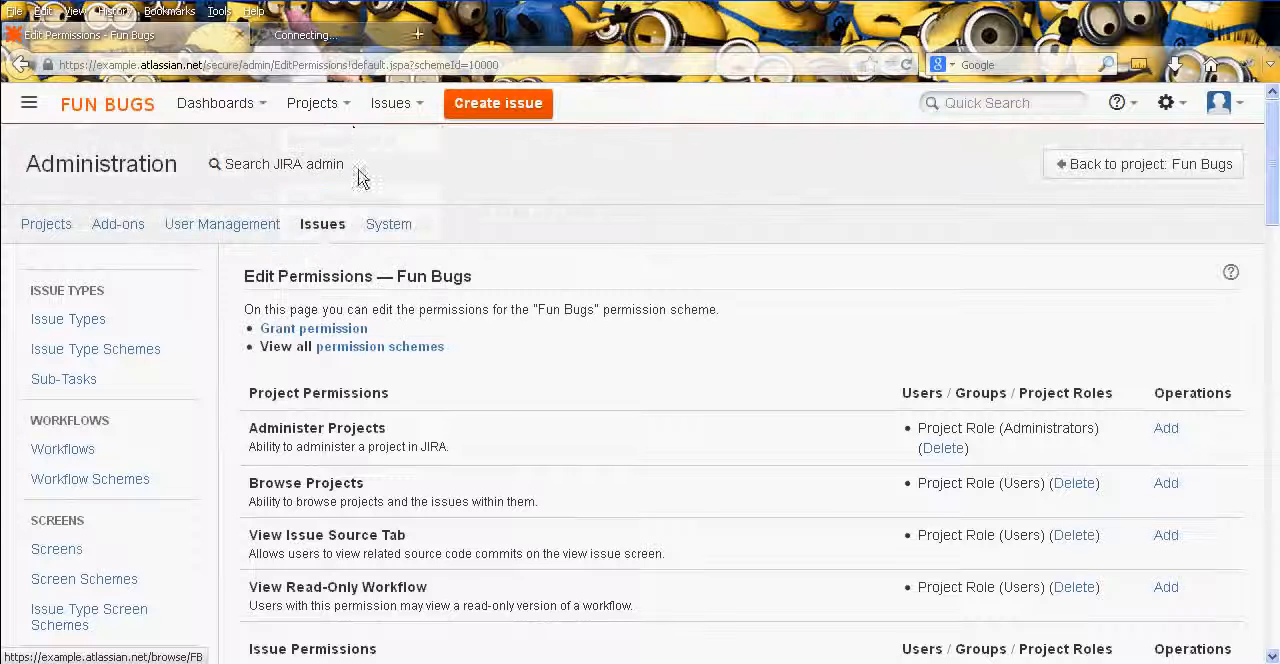
click(343, 45)
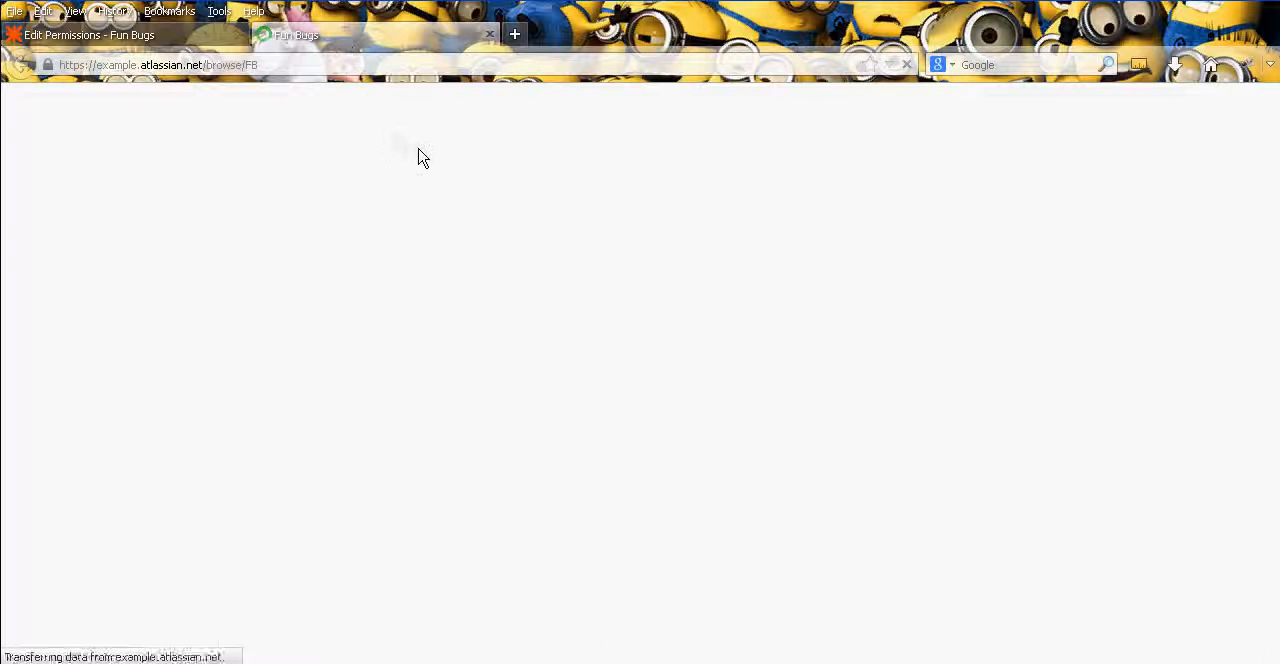
scroll(343, 350, down, 8)
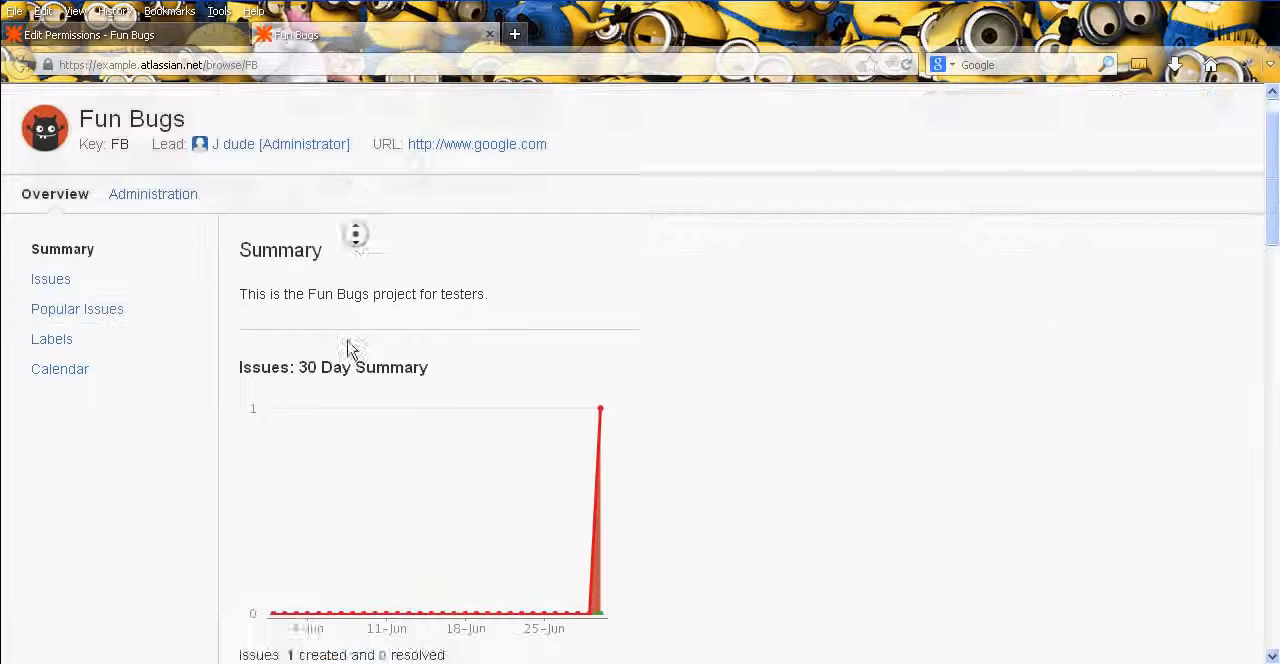
scroll(566, 286, up, 8)
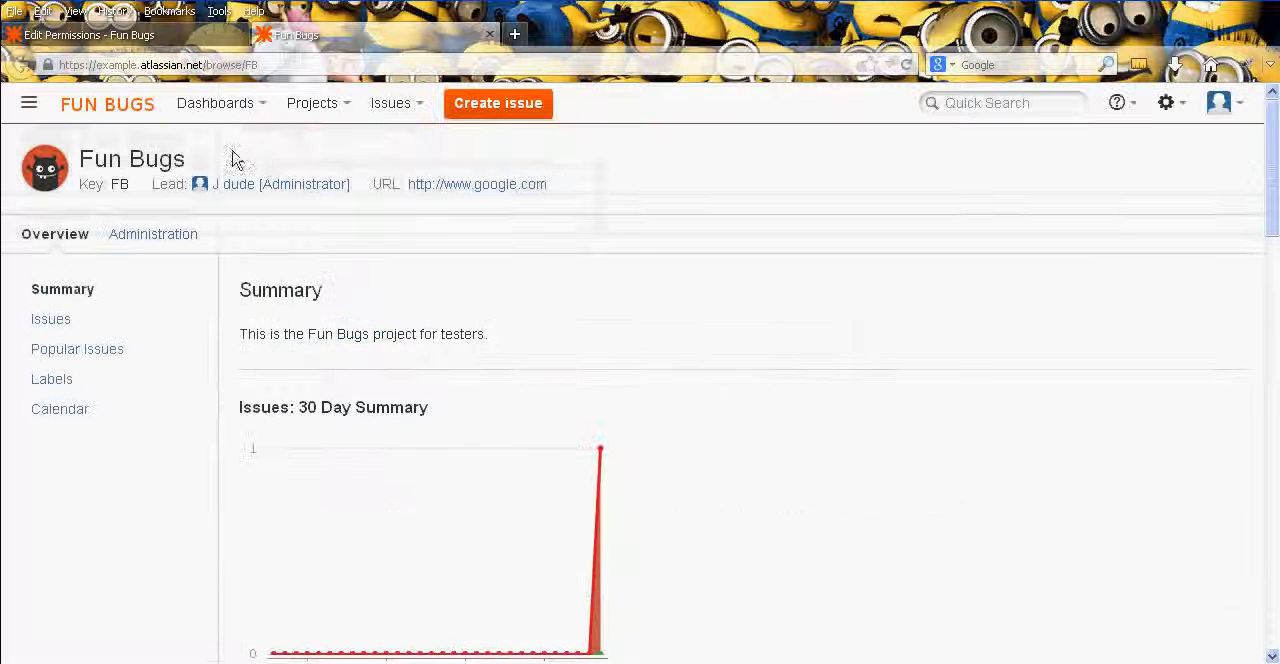
click(405, 106)
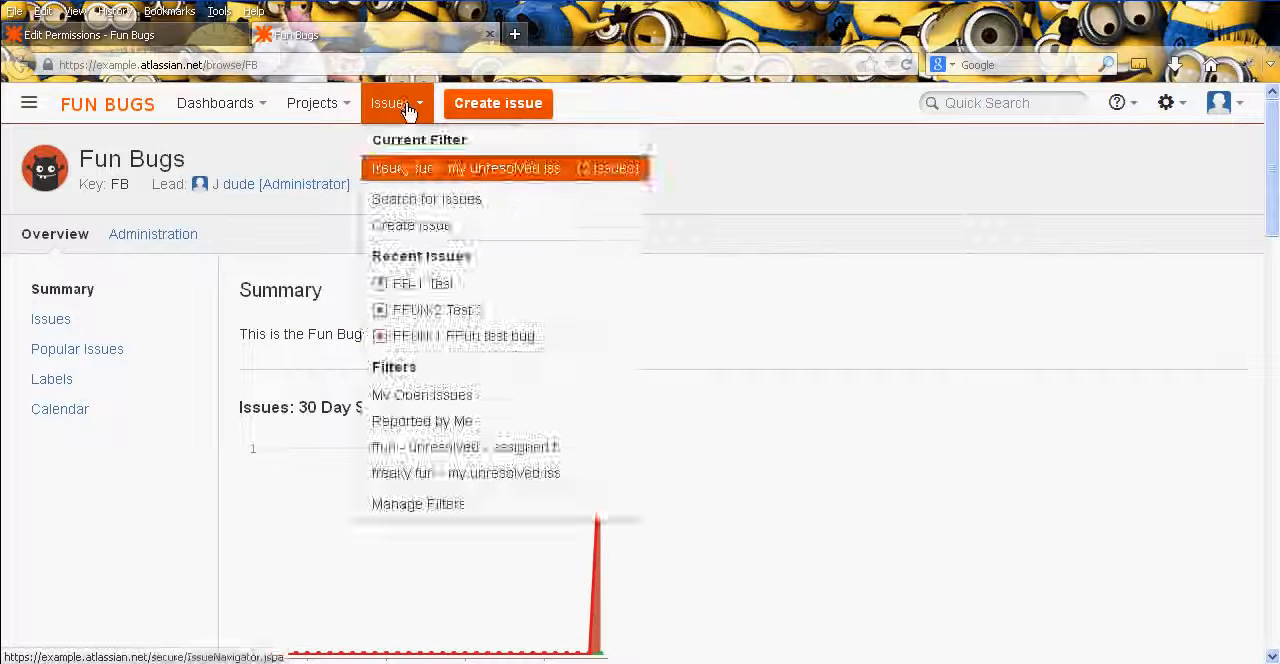
click(431, 287)
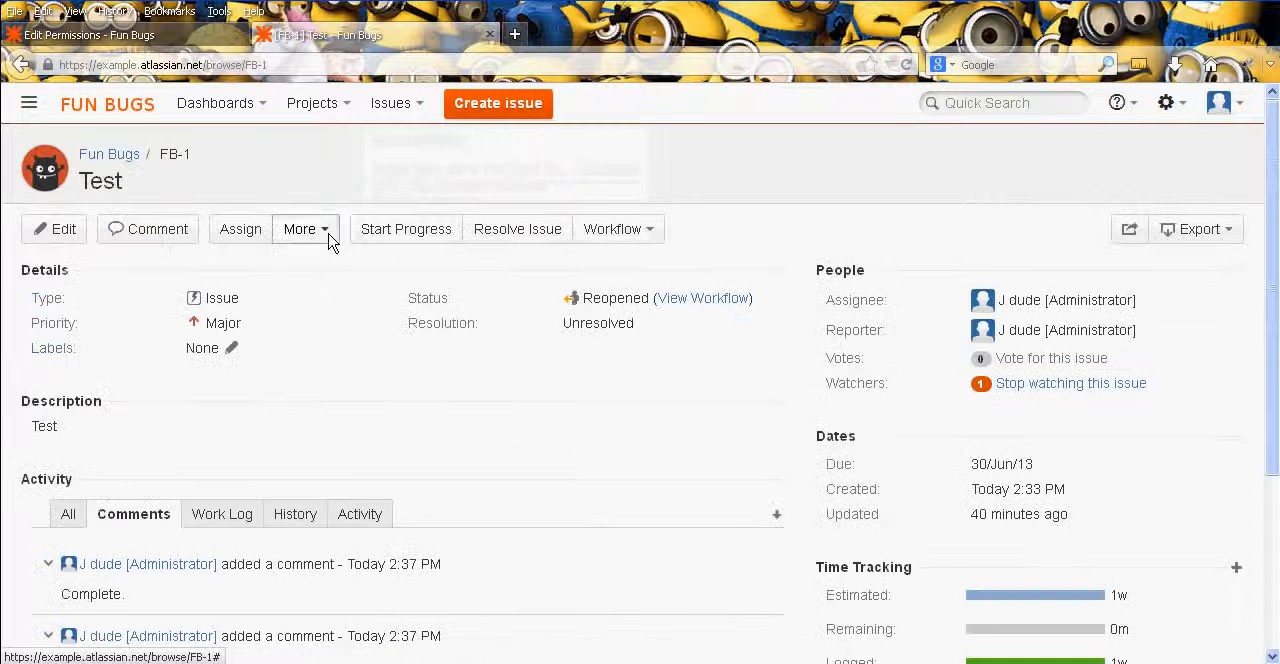
- Start moving issue FB-1 to the Freaky Fun project and look through the issue types offered for it
click(328, 238)
click(252, 433)
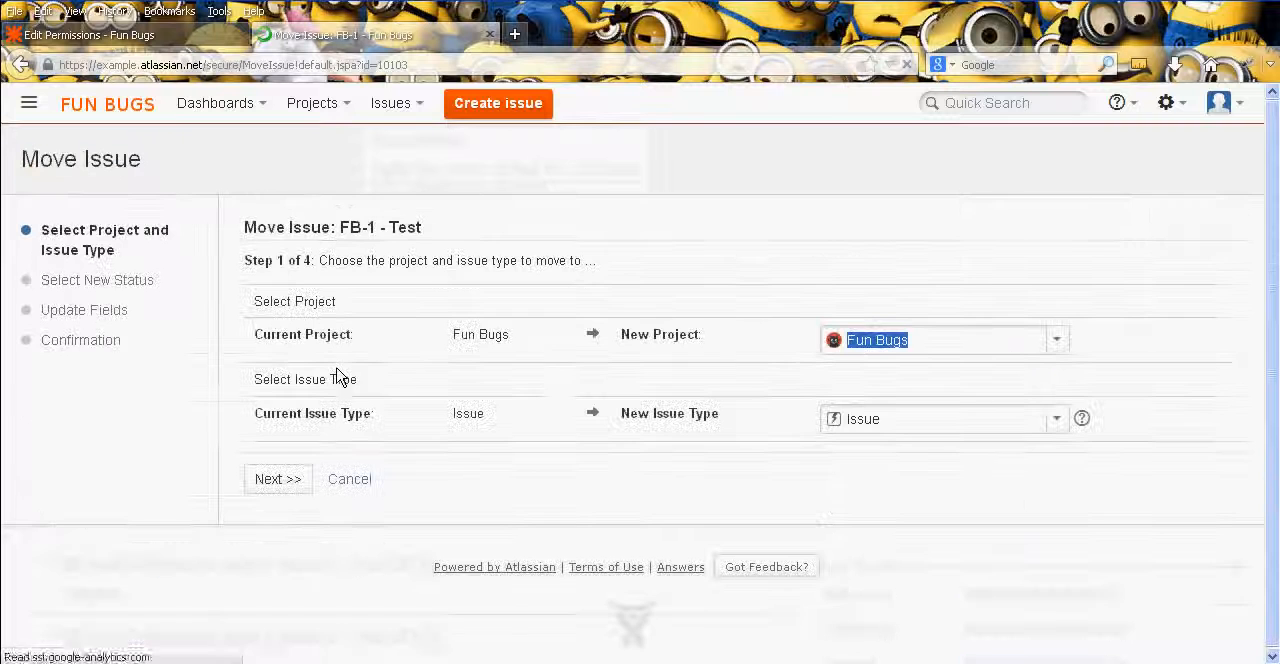
click(1057, 345)
click(997, 462)
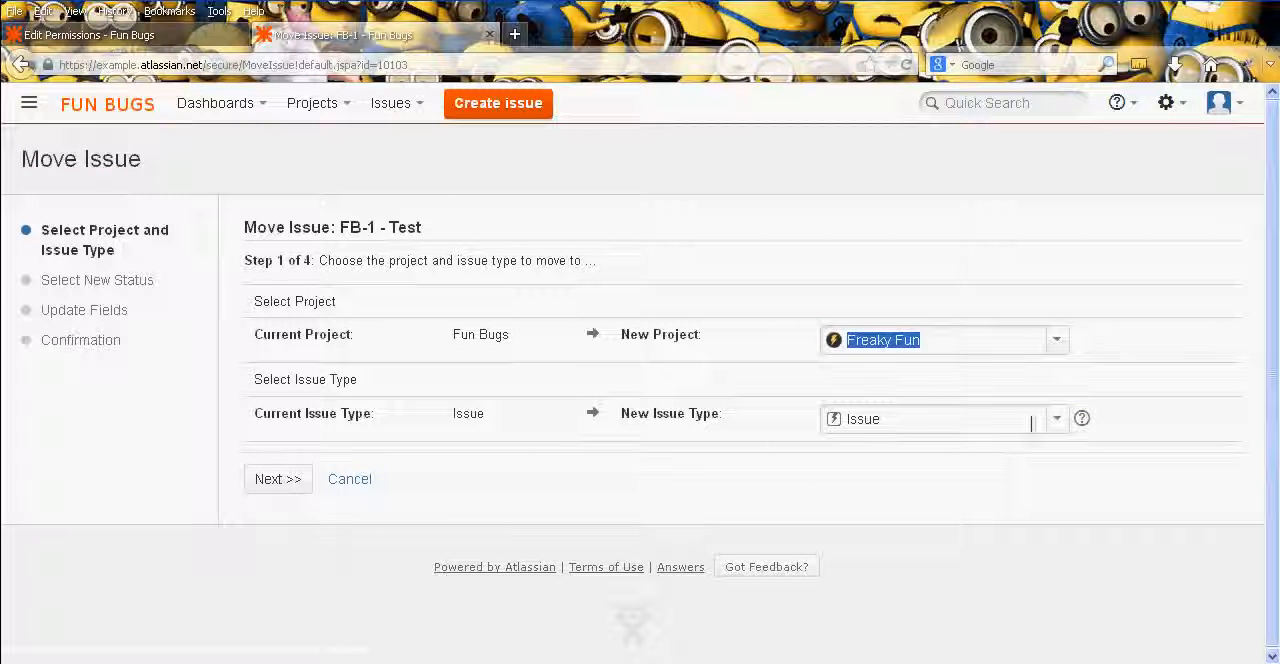
click(1057, 422)
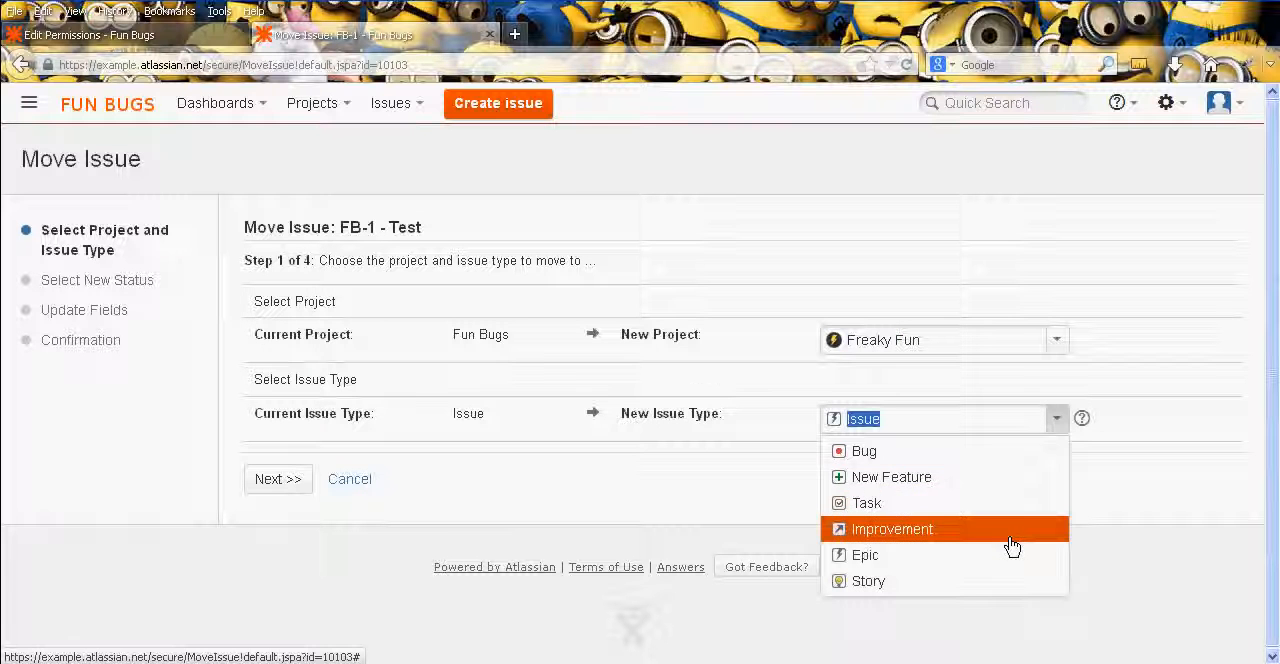
click(702, 391)
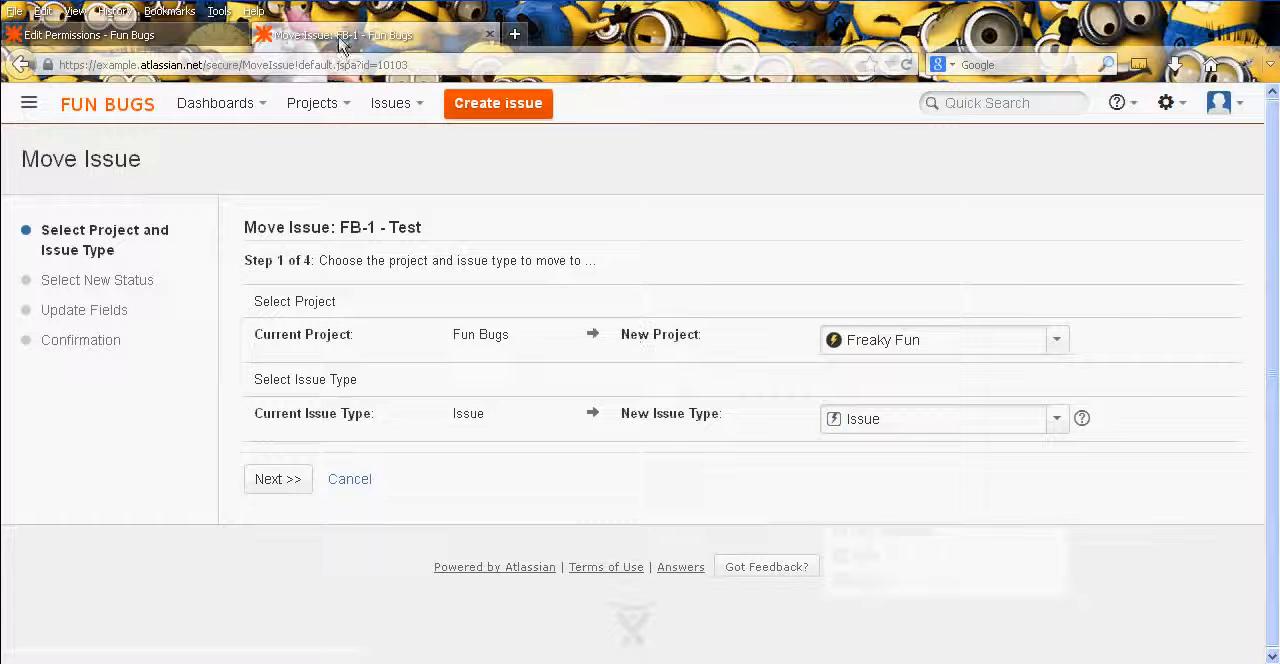
- Check the Move Issues permission in the Fun Bugs scheme, then return to issue FB-1 and cancel its move
click(90, 35)
middle_click(714, 366)
scroll(714, 366, down, 10)
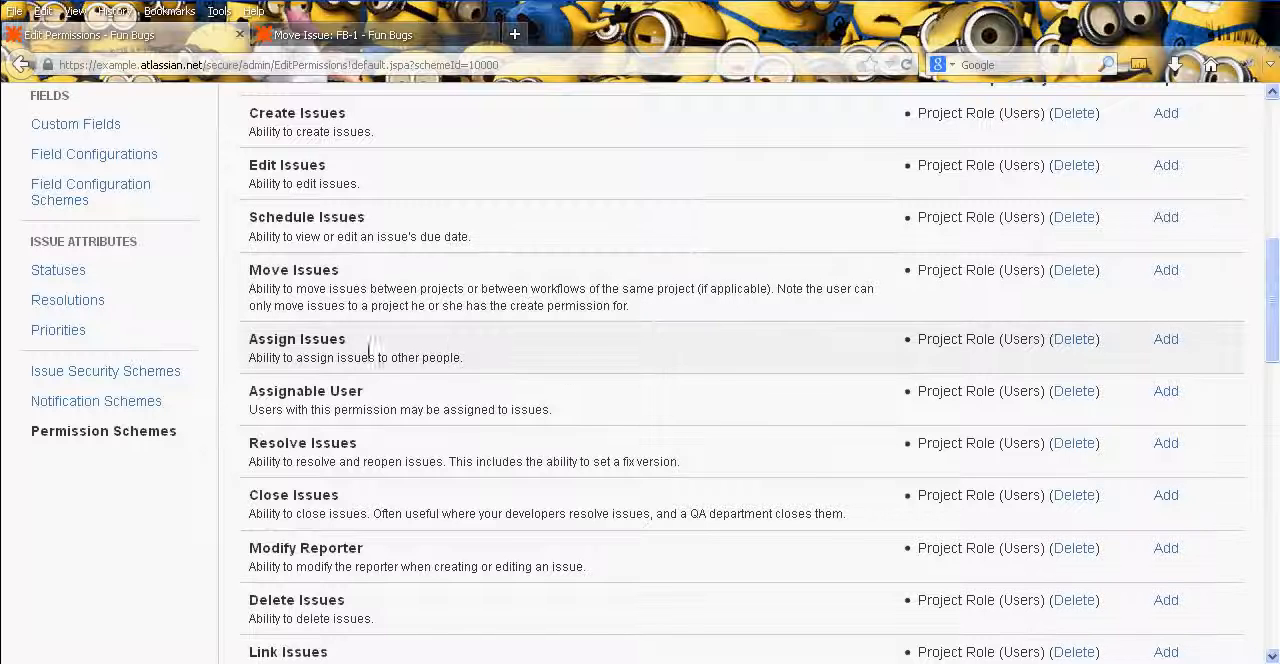
click(343, 35)
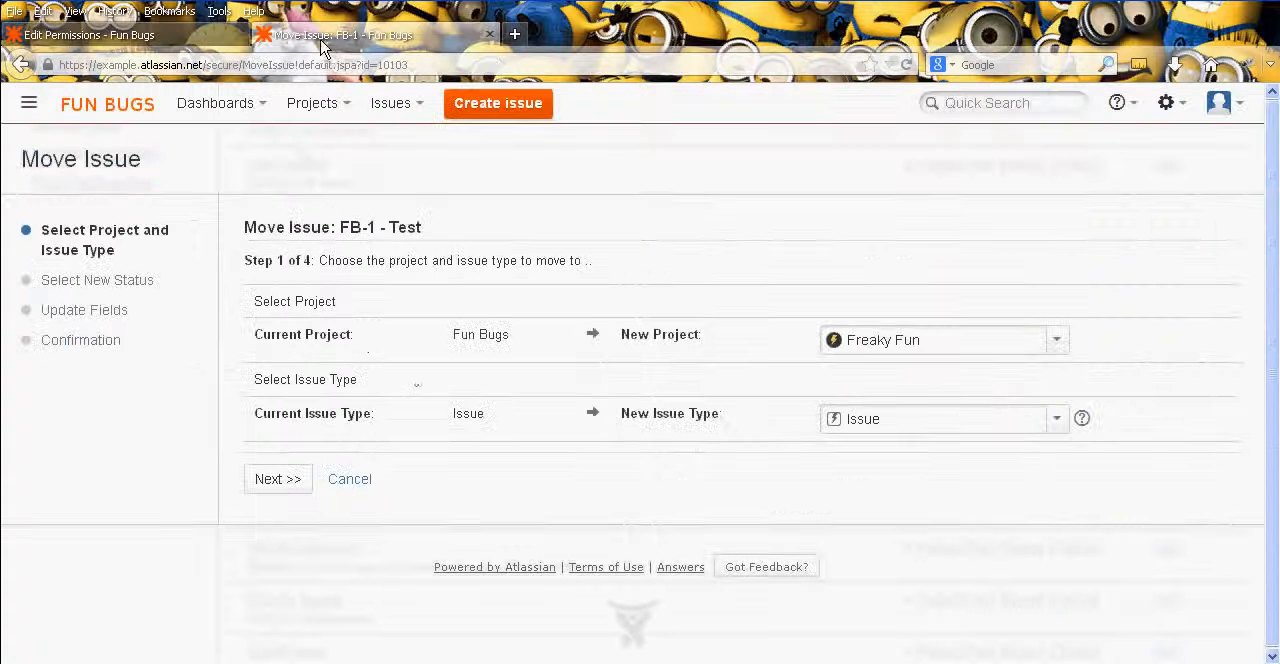
click(352, 482)
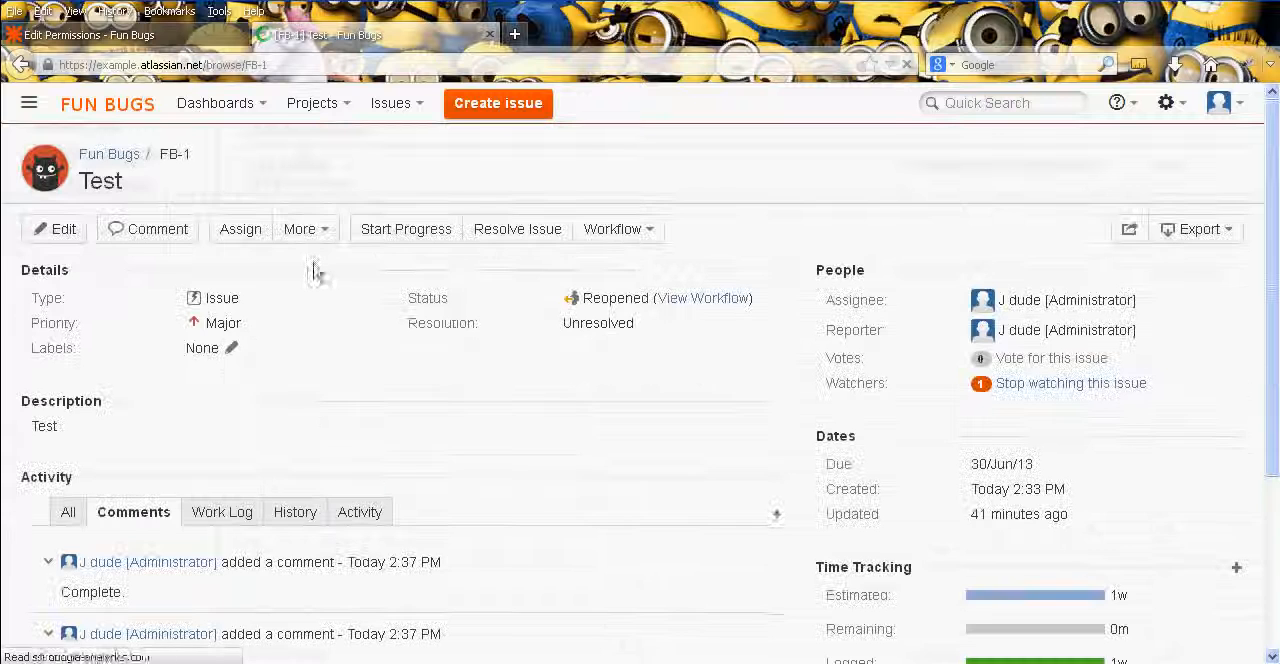
- View the assignment options of issue FB-1 and close them without reassigning the issue
click(240, 230)
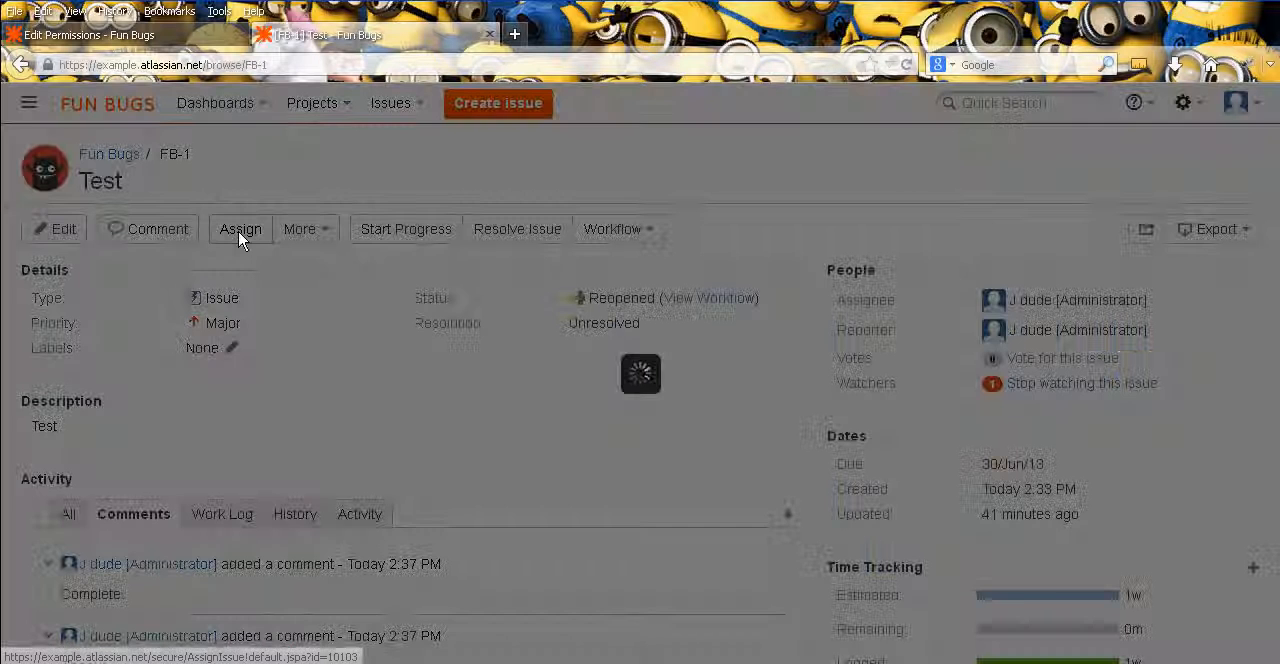
click(720, 325)
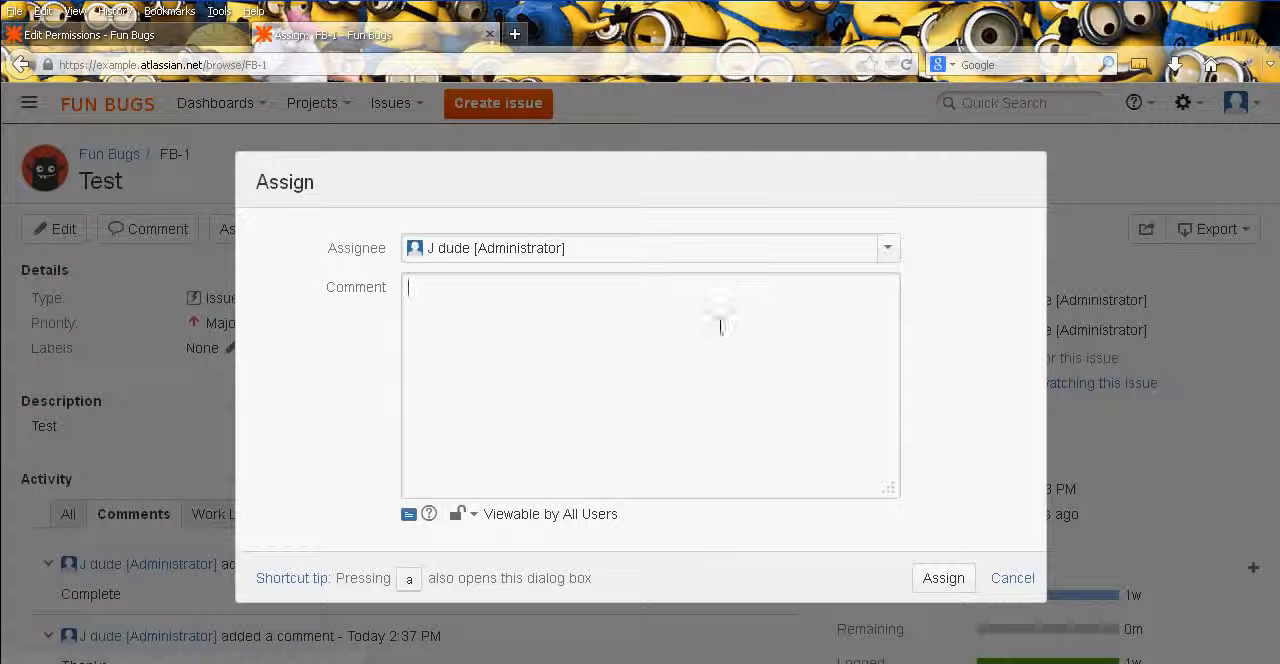
click(1012, 578)
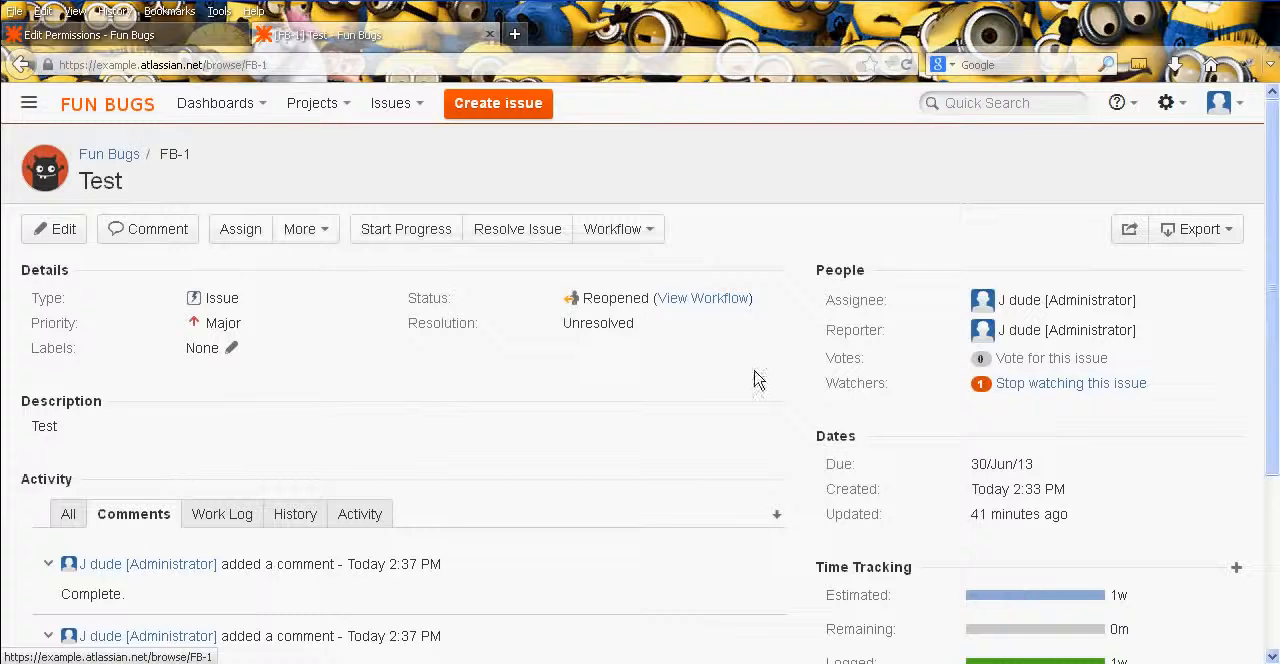
- Return to the Fun Bugs permission scheme and examine the issue permissions from Assign Issues through Close Issues
click(90, 35)
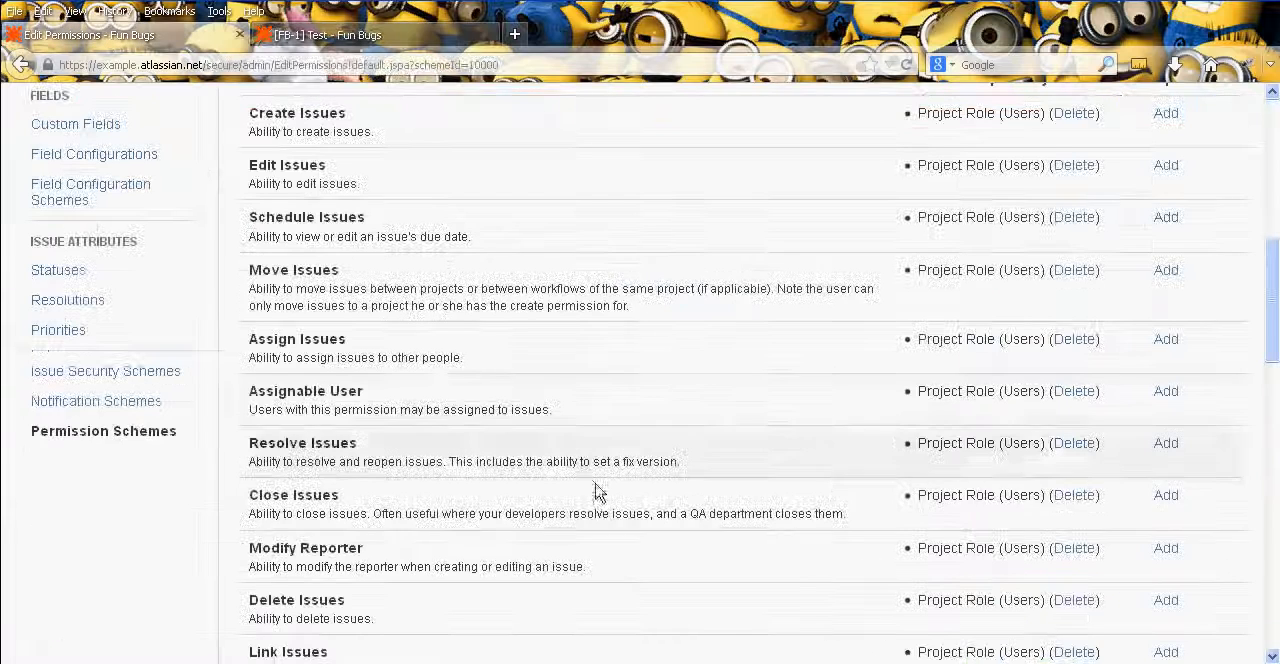
middle_click(647, 390)
middle_click(612, 435)
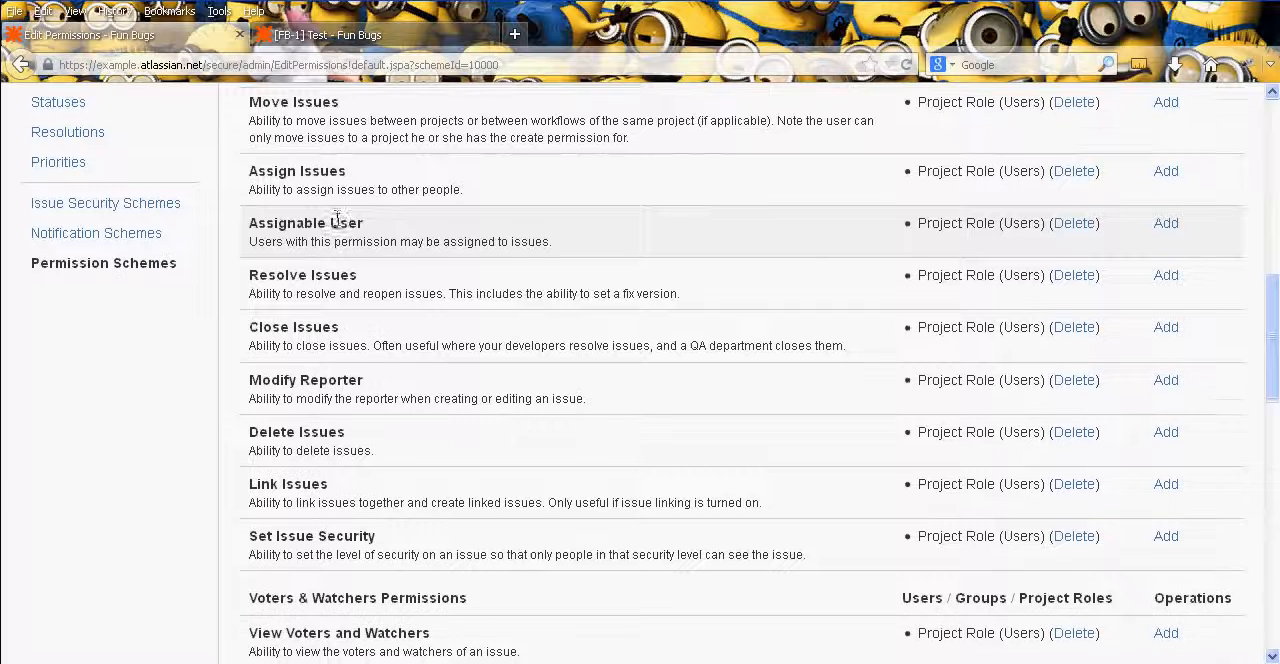
scroll(345, 228, down, 1)
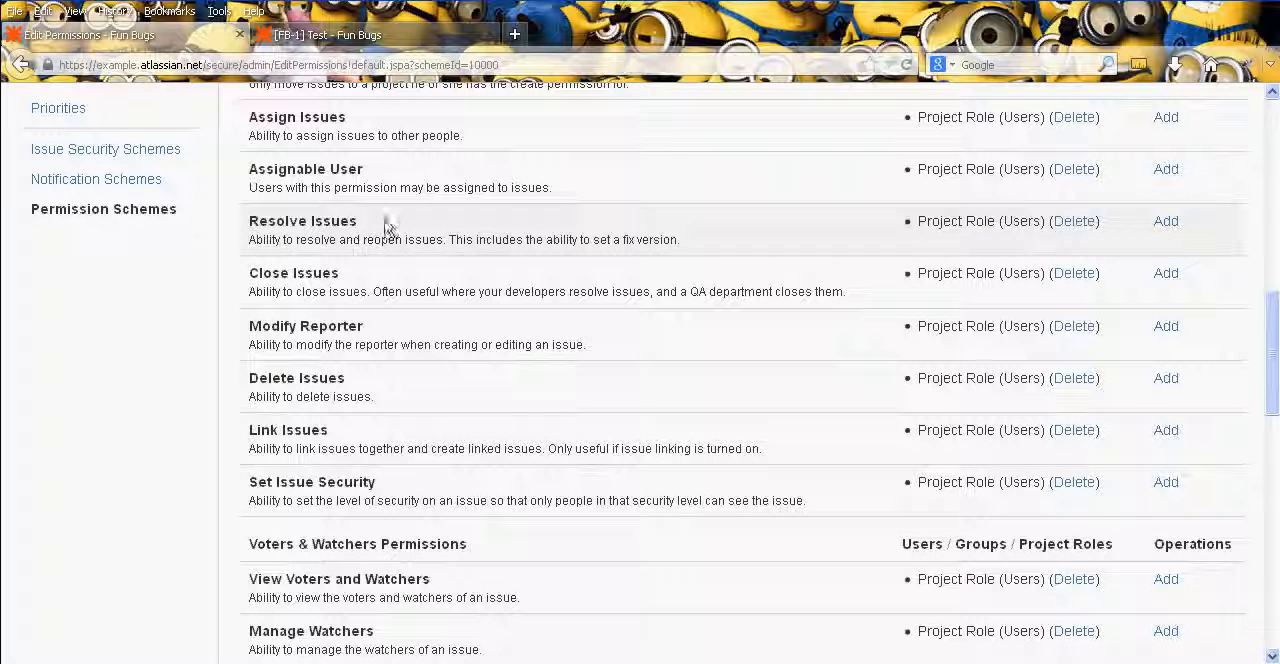
middle_click(448, 222)
middle_click(441, 259)
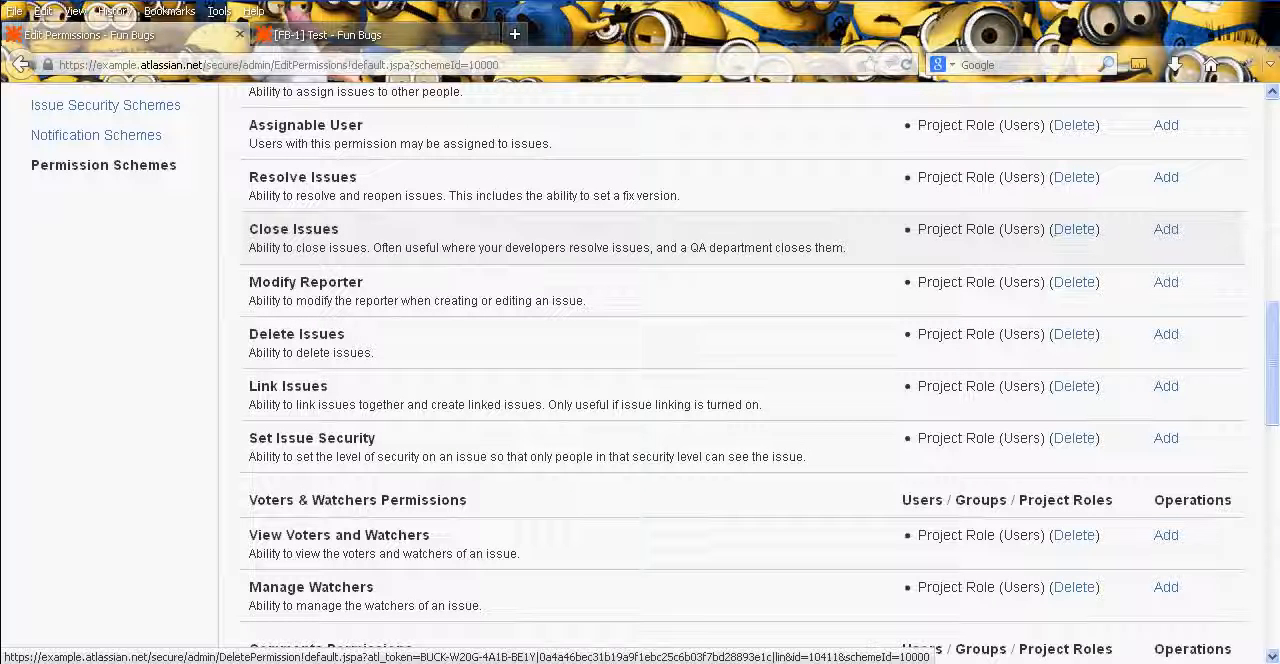
- Remove the Users project role from the Resolve Issues permission and grant that permission to the Current Assignee
scroll(745, 190, up, 2)
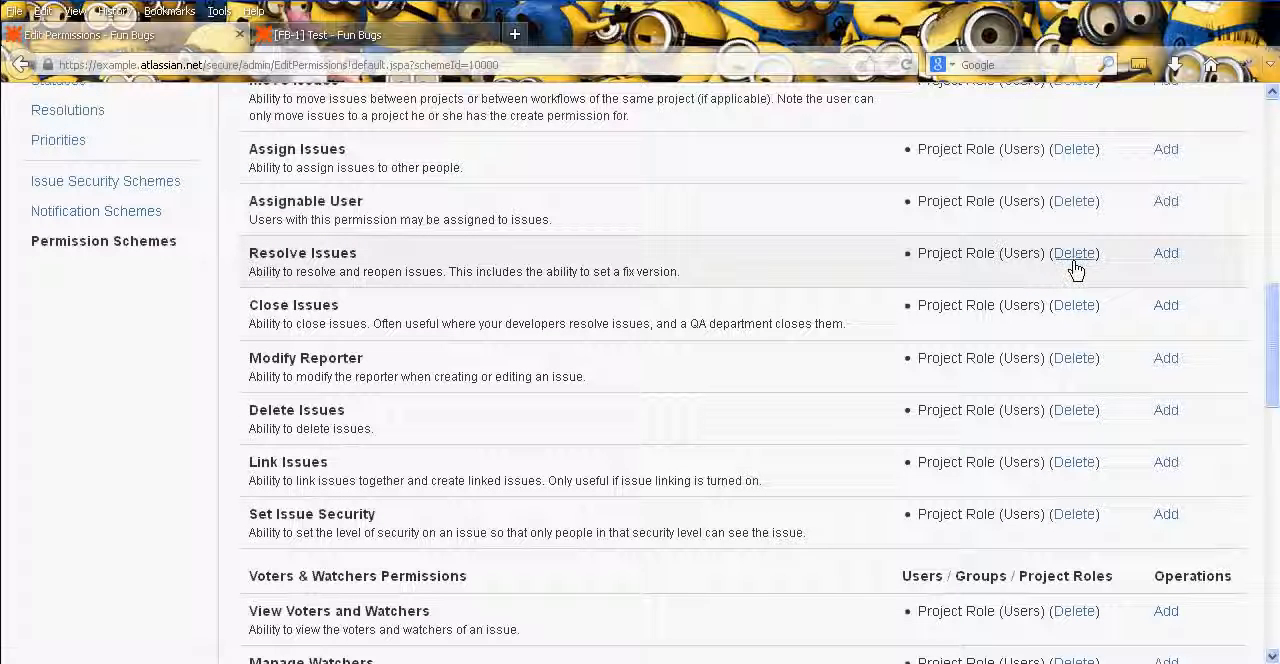
click(1074, 255)
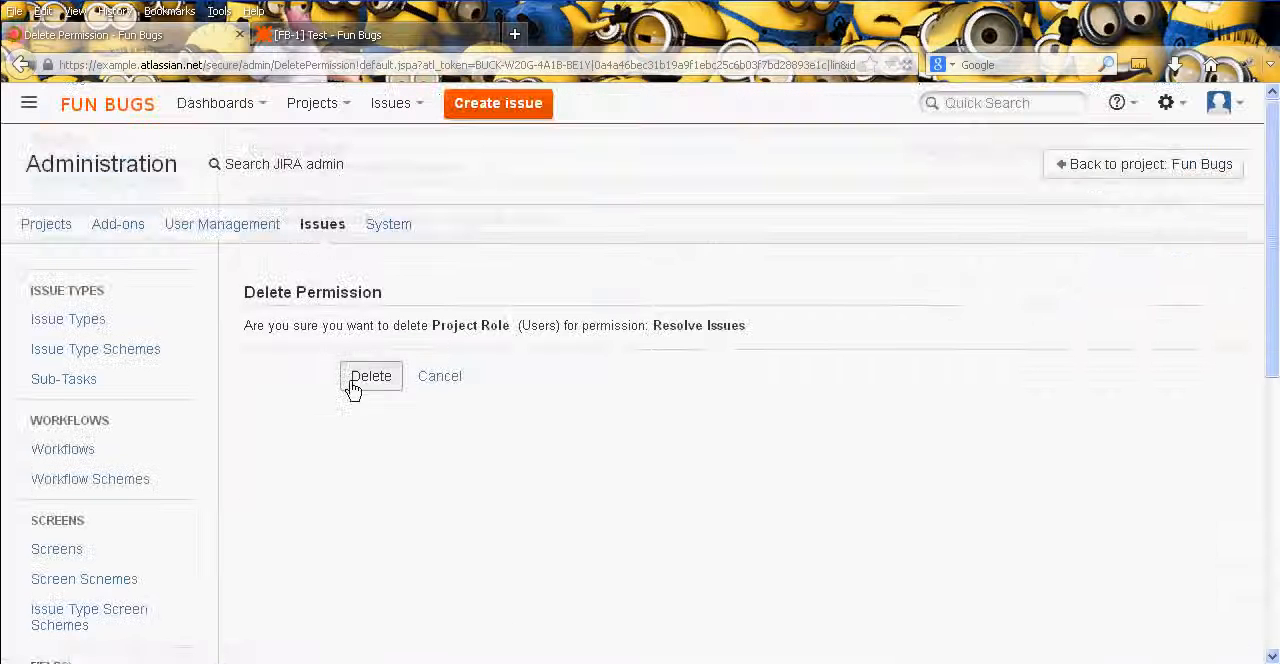
click(355, 378)
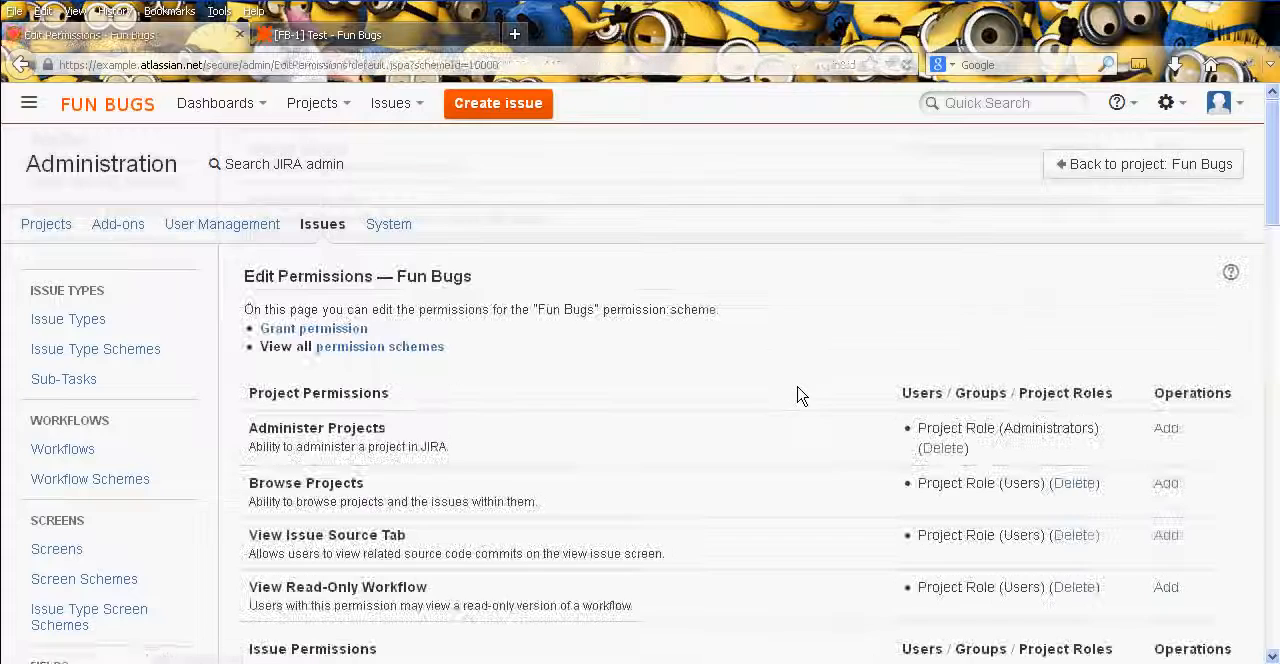
middle_click(790, 393)
middle_click(748, 394)
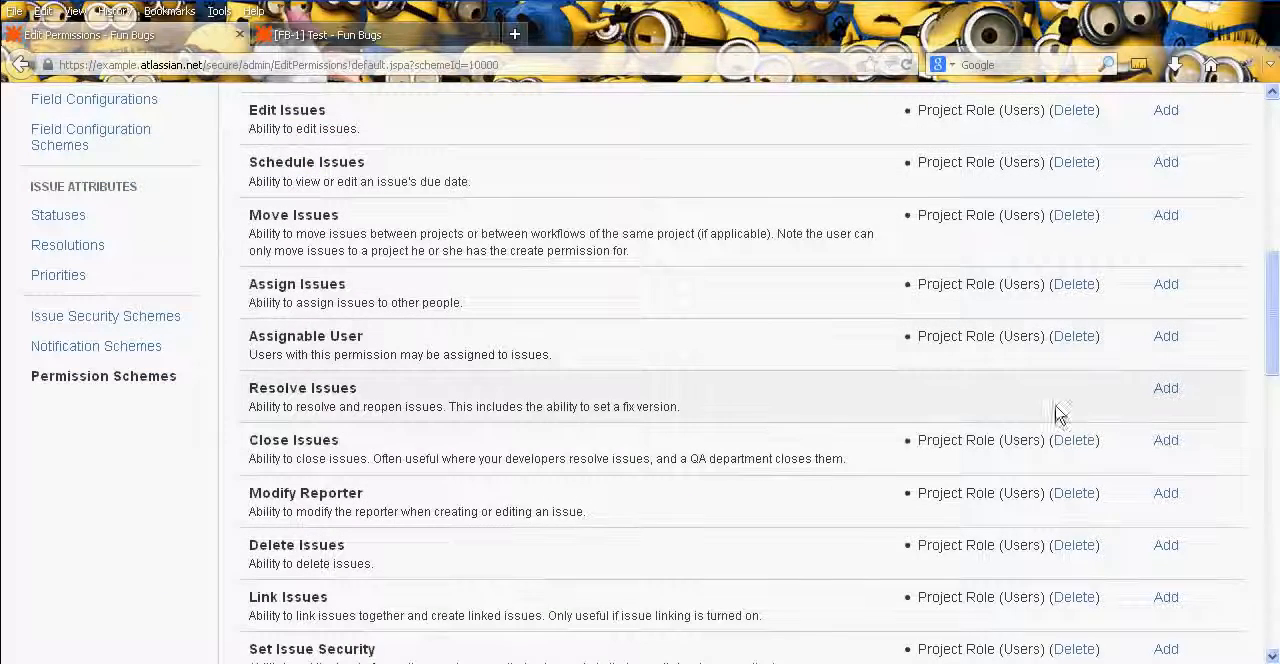
click(1166, 389)
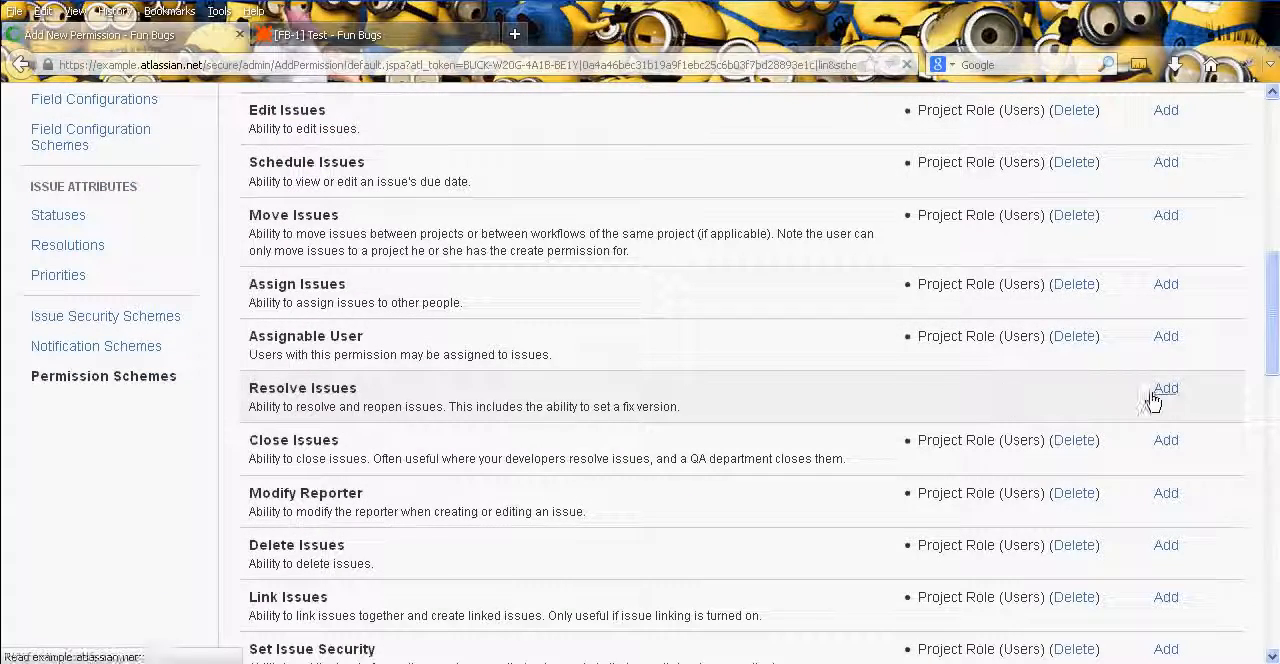
middle_click(752, 412)
middle_click(665, 445)
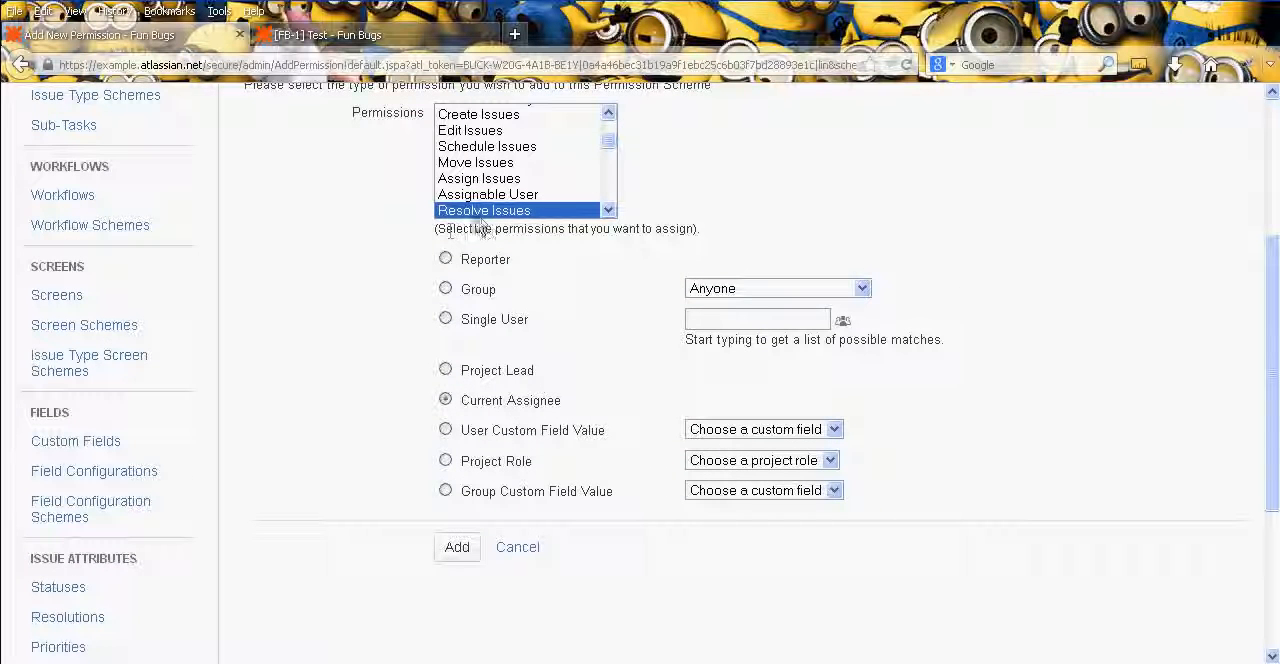
click(461, 553)
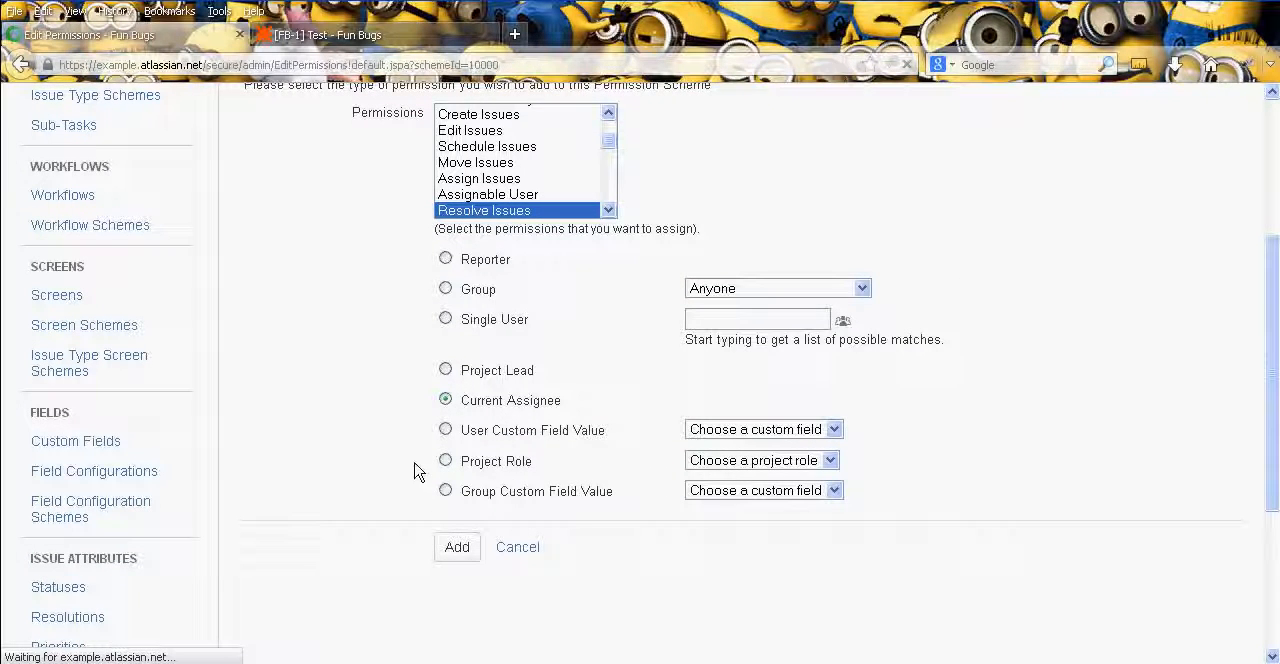
- Remove the Users project role from the Close Issues permission of the Fun Bugs scheme
scroll(560, 560, down, 6)
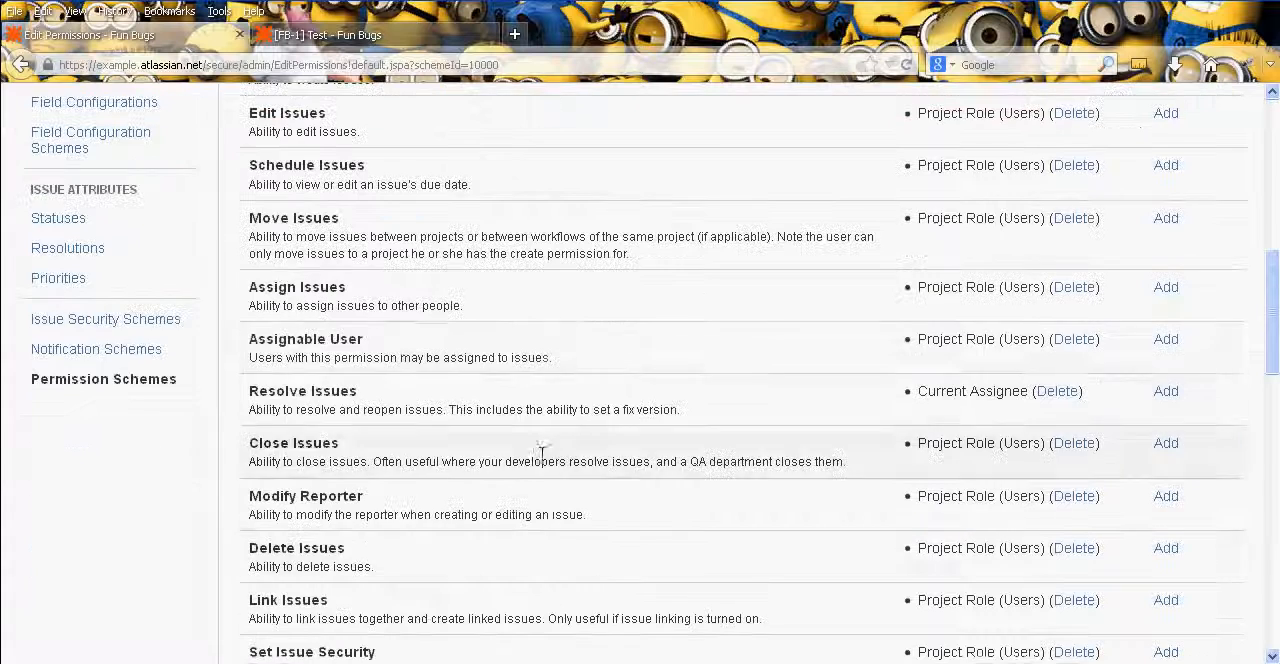
scroll(679, 440, down, 2)
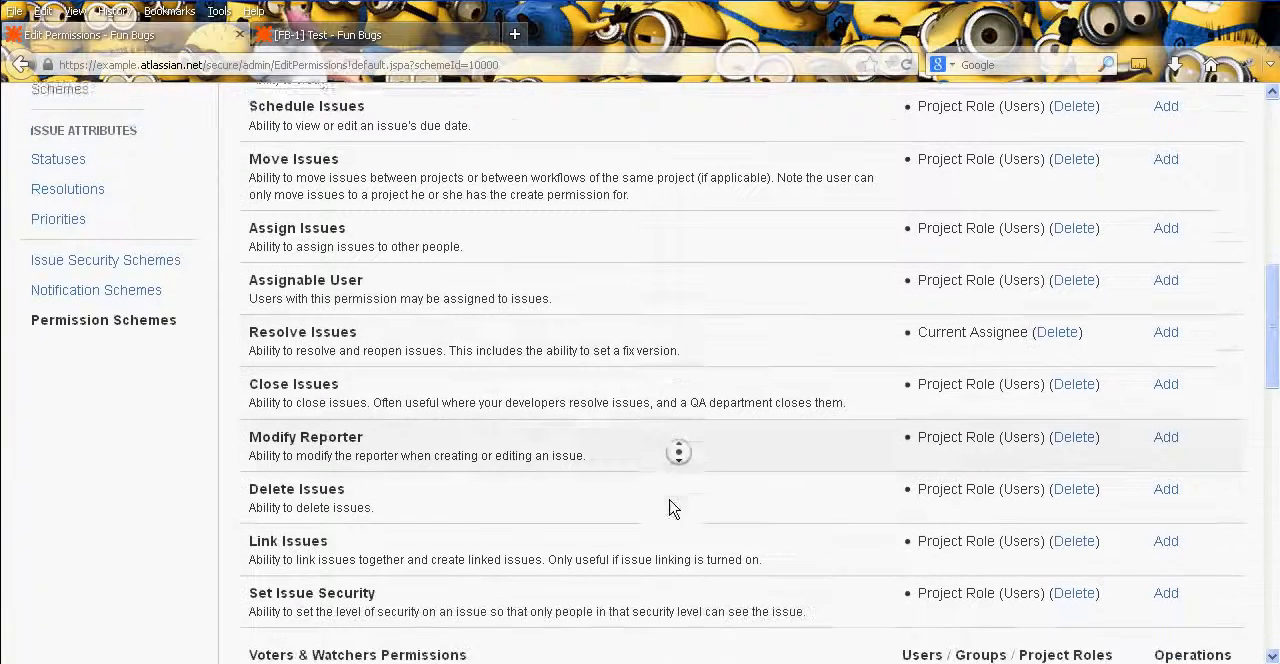
click(1072, 352)
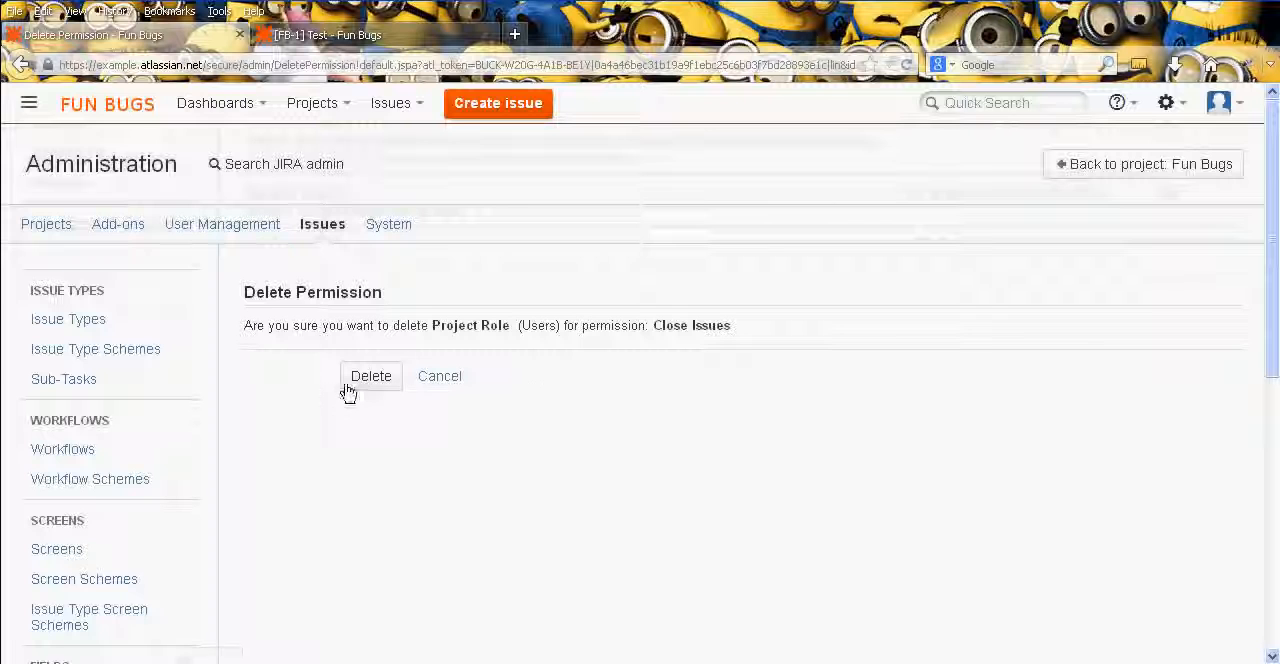
click(348, 384)
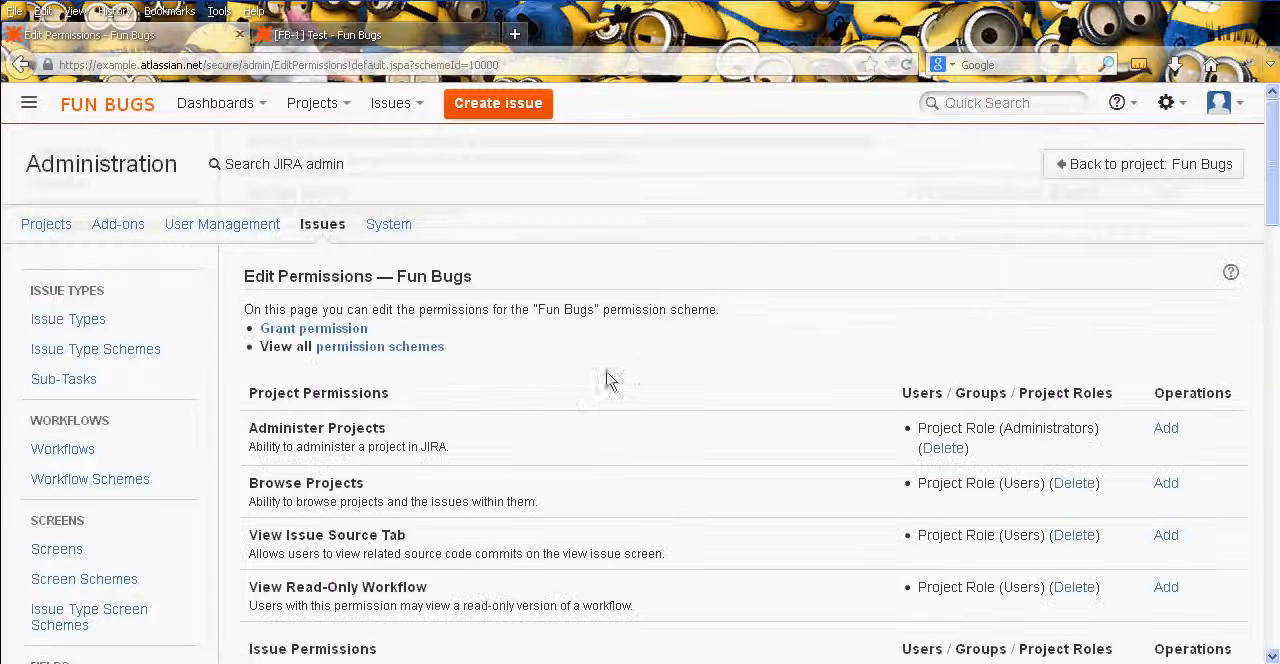
- Add a new holder for the Close Issues permission in the Fun Bugs scheme
scroll(606, 375, down, 10)
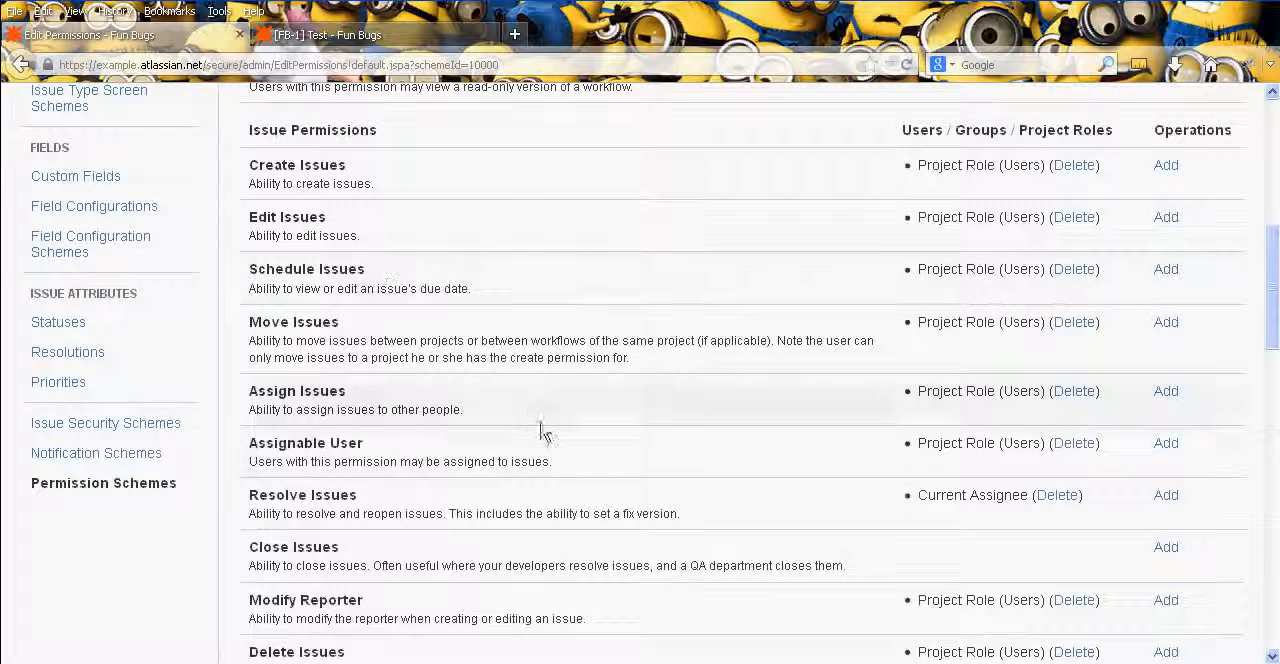
scroll(600, 520, down, 1)
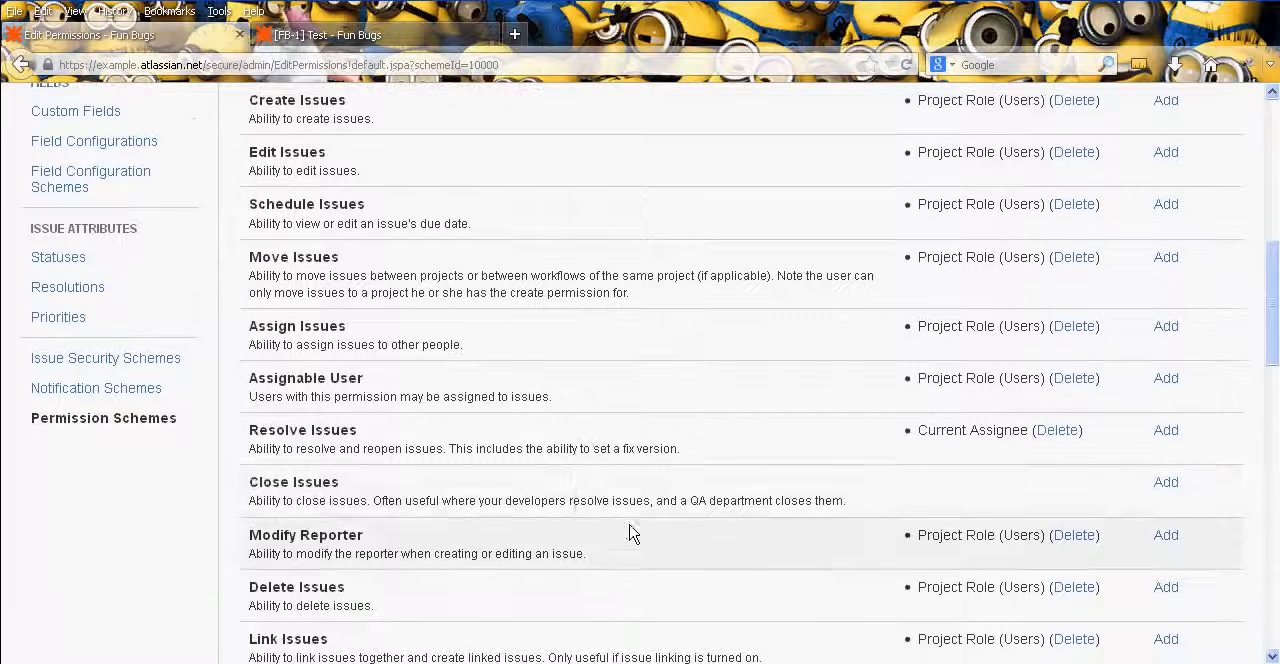
click(1166, 482)
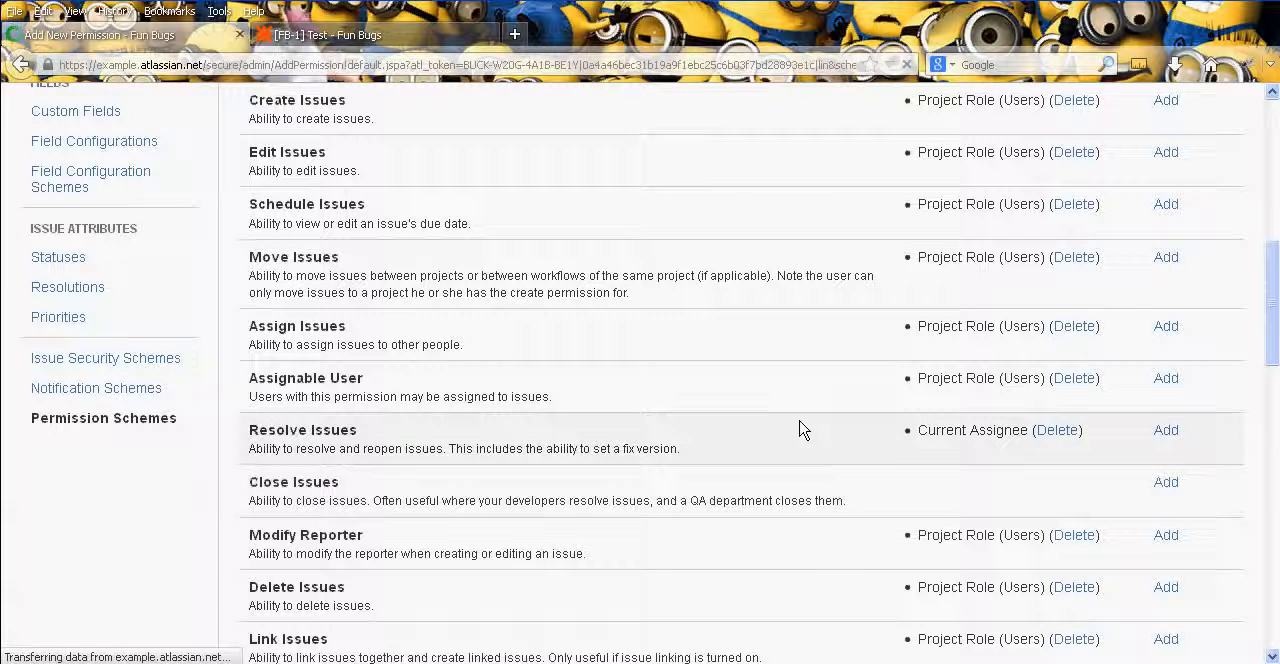
scroll(590, 545, down, 3)
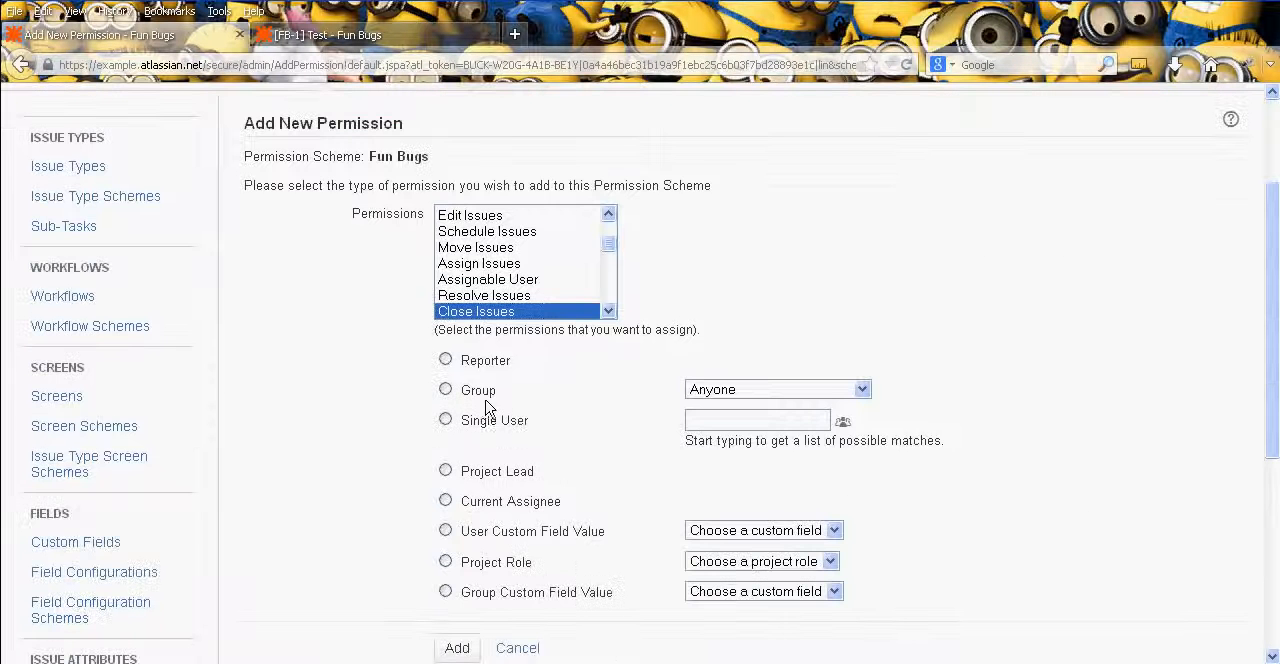
scroll(343, 518, down, 7)
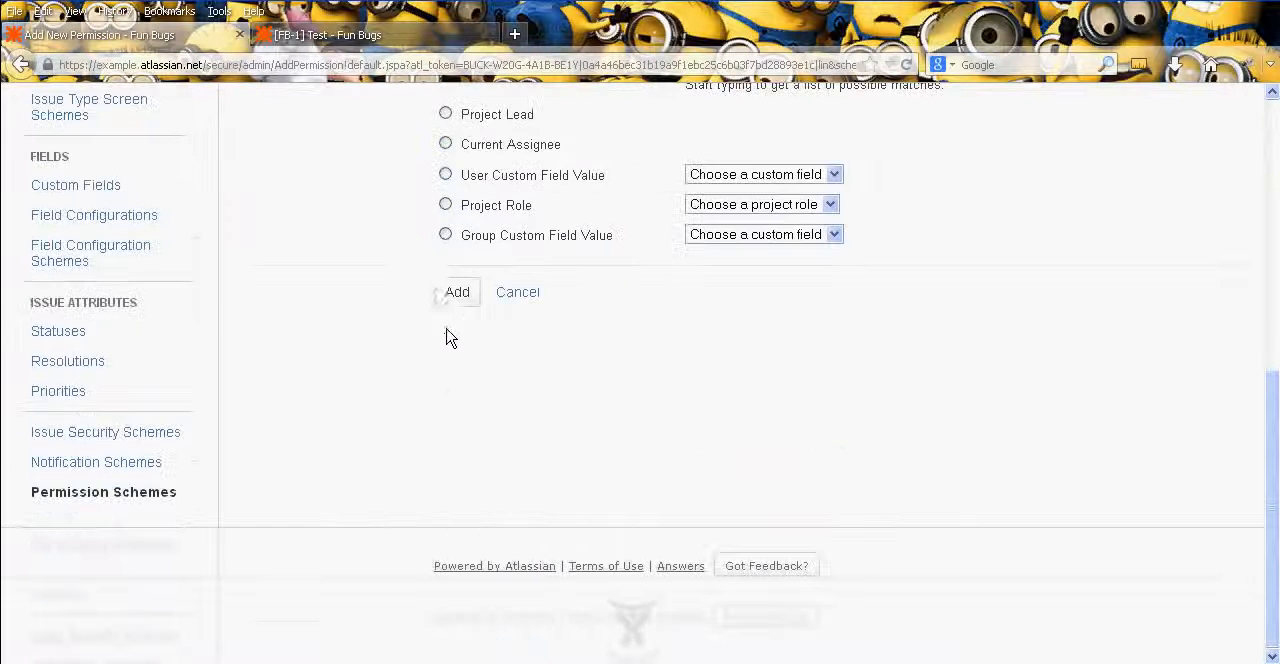
click(458, 292)
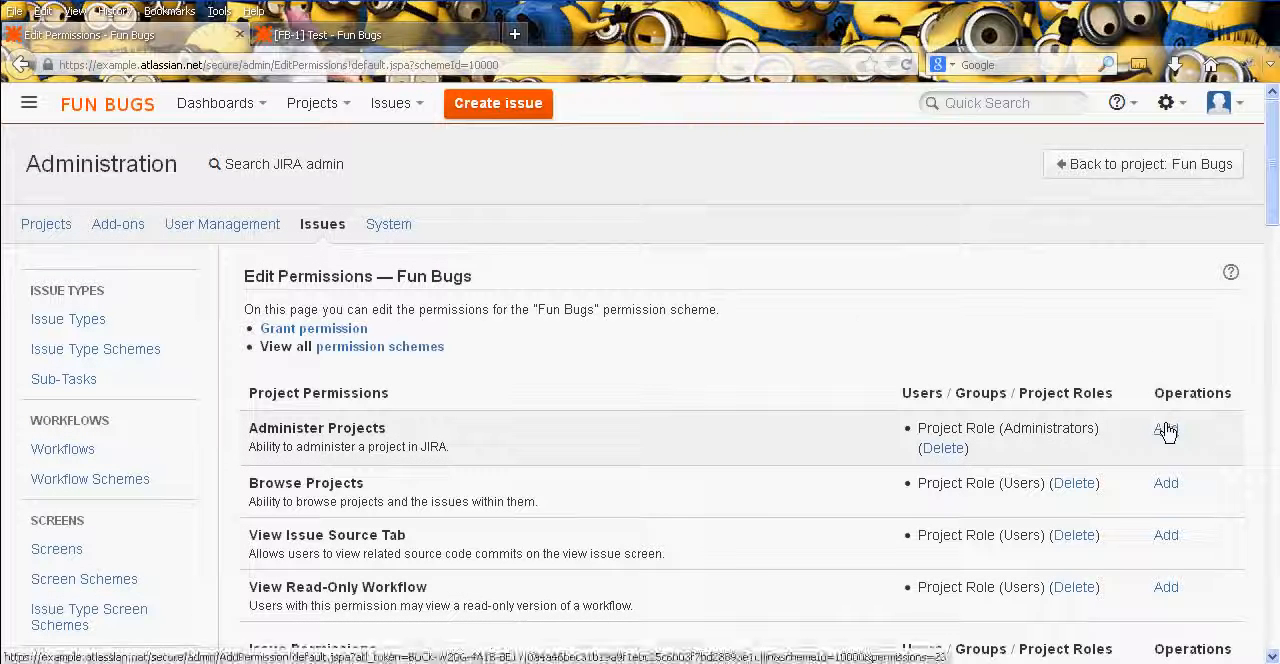
- Grant all permissions in the Fun Bugs permission scheme to the administrators group
click(1166, 428)
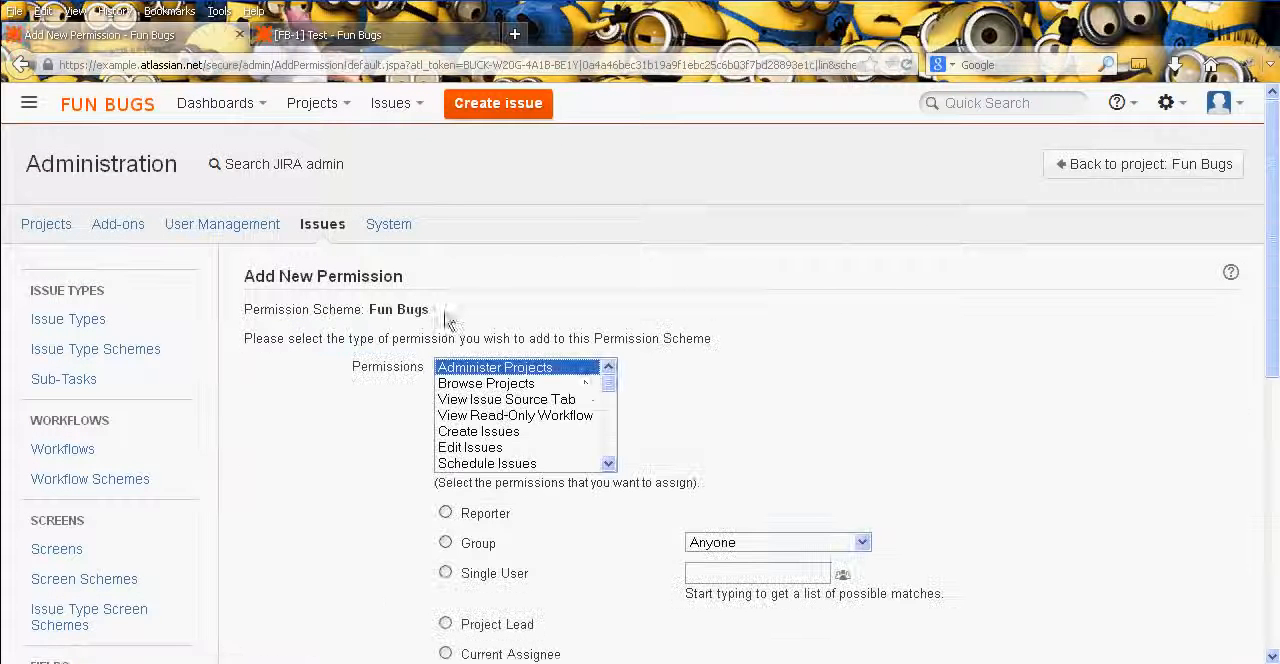
drag(608, 384, 622, 470)
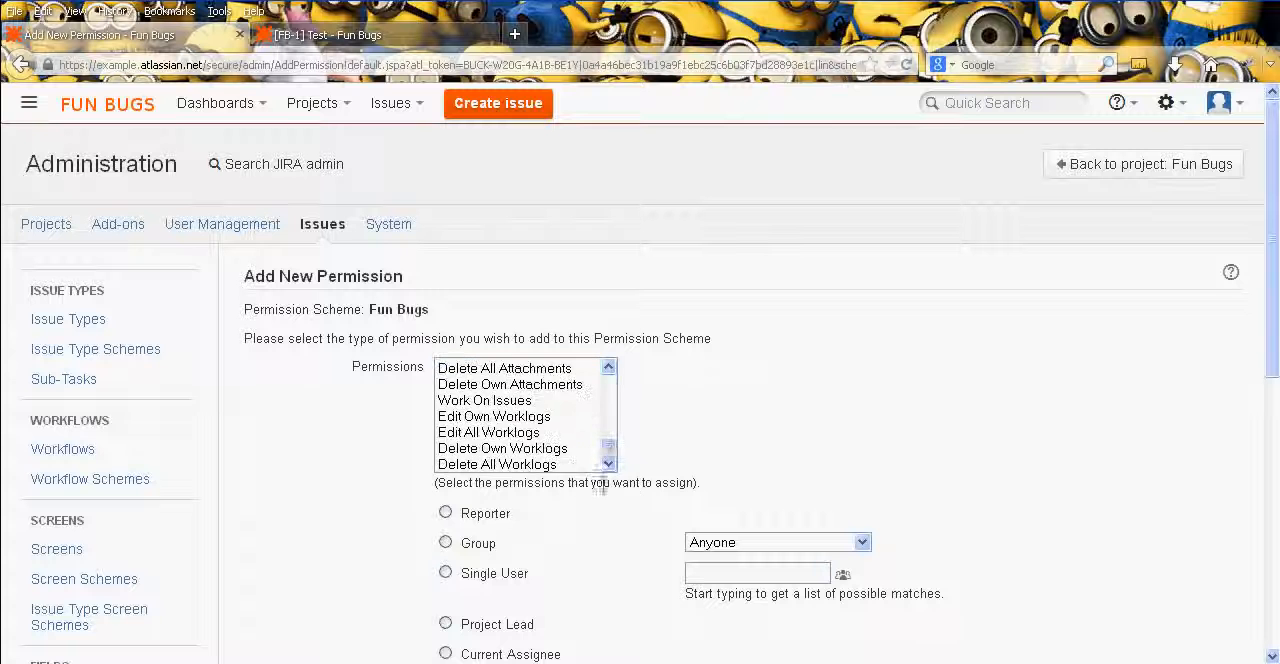
shift+click(567, 467)
middle_click(777, 386)
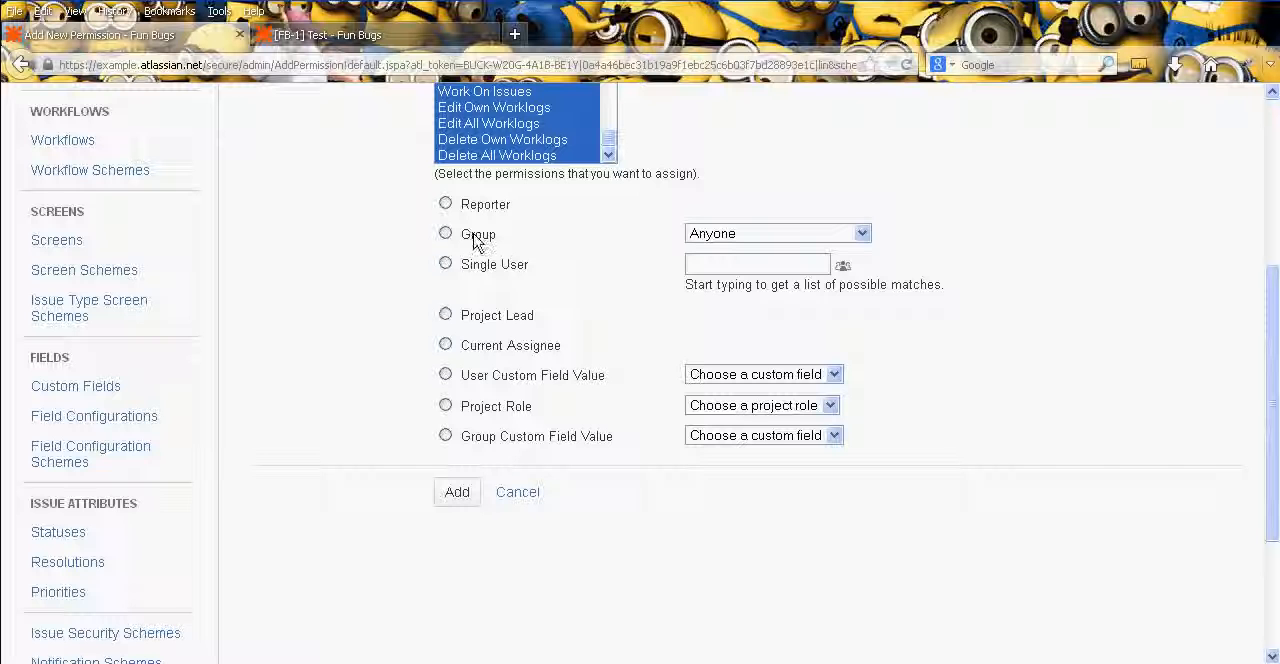
click(700, 236)
click(729, 263)
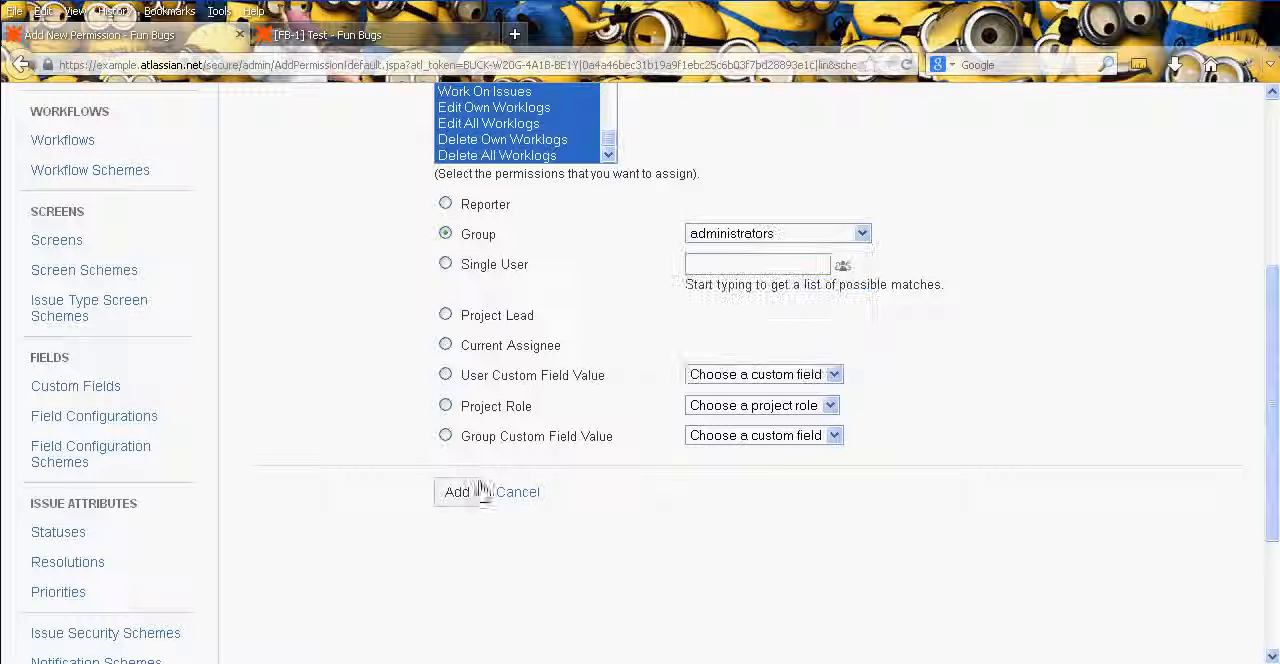
click(466, 494)
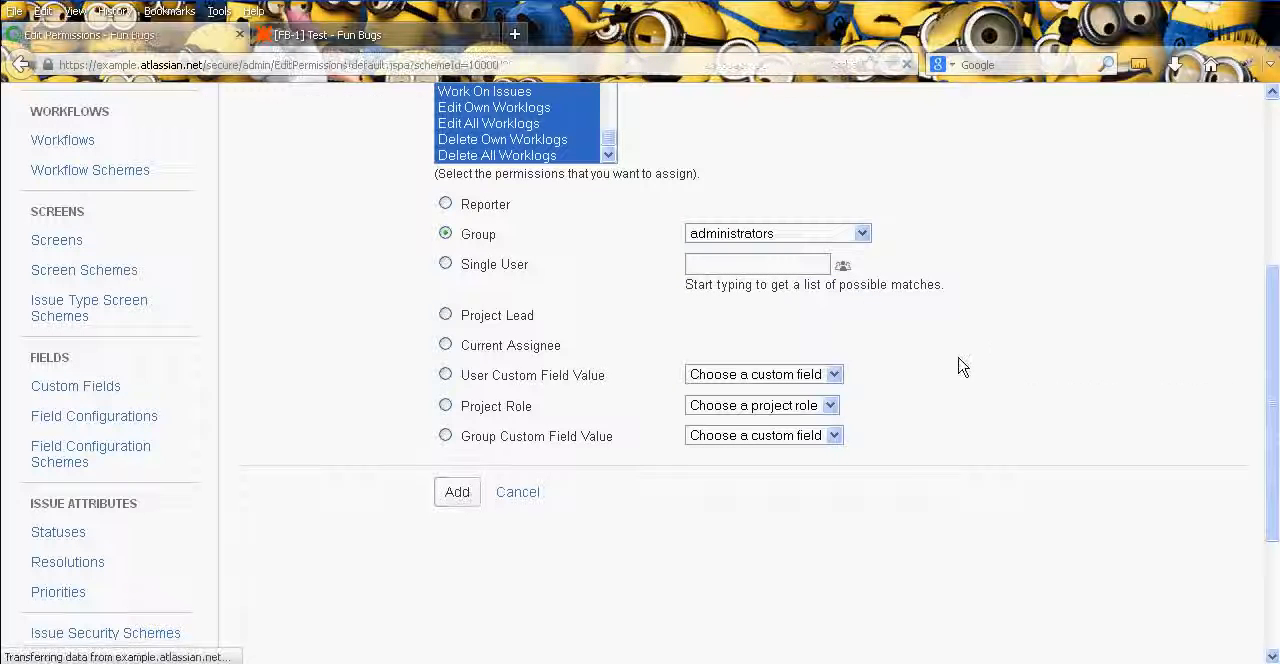
- Remove the Users project role from the Delete Issues permission of the Fun Bugs scheme
middle_click(606, 314)
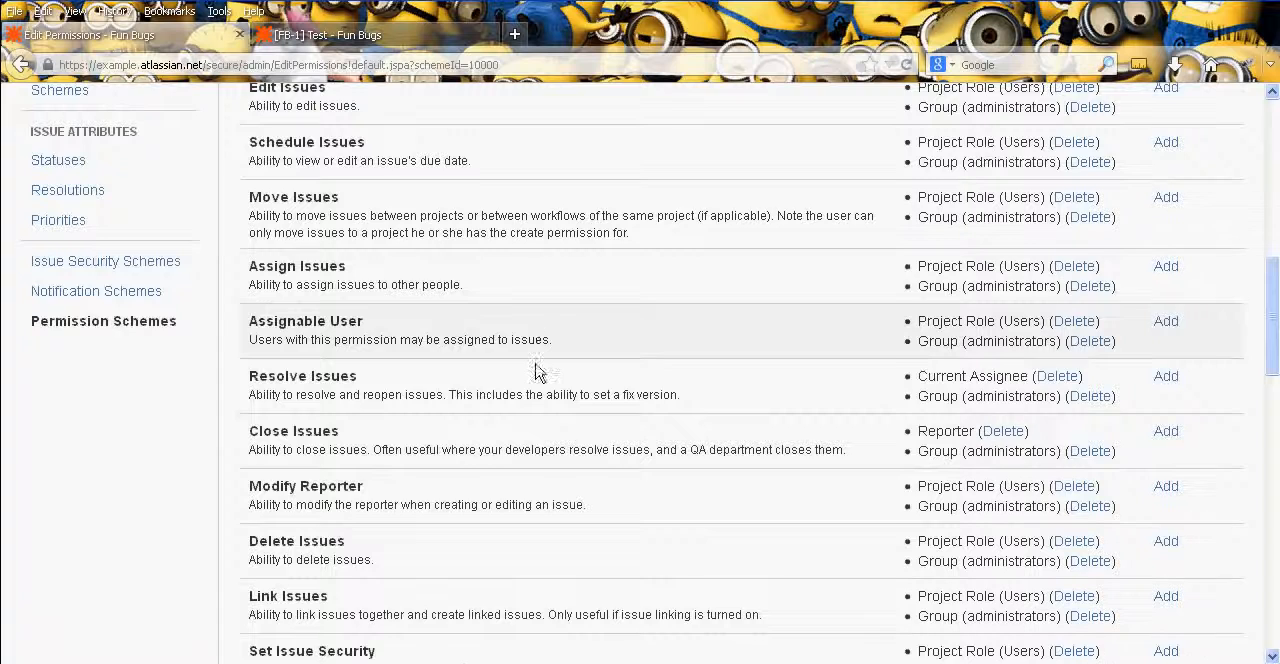
middle_click(535, 365)
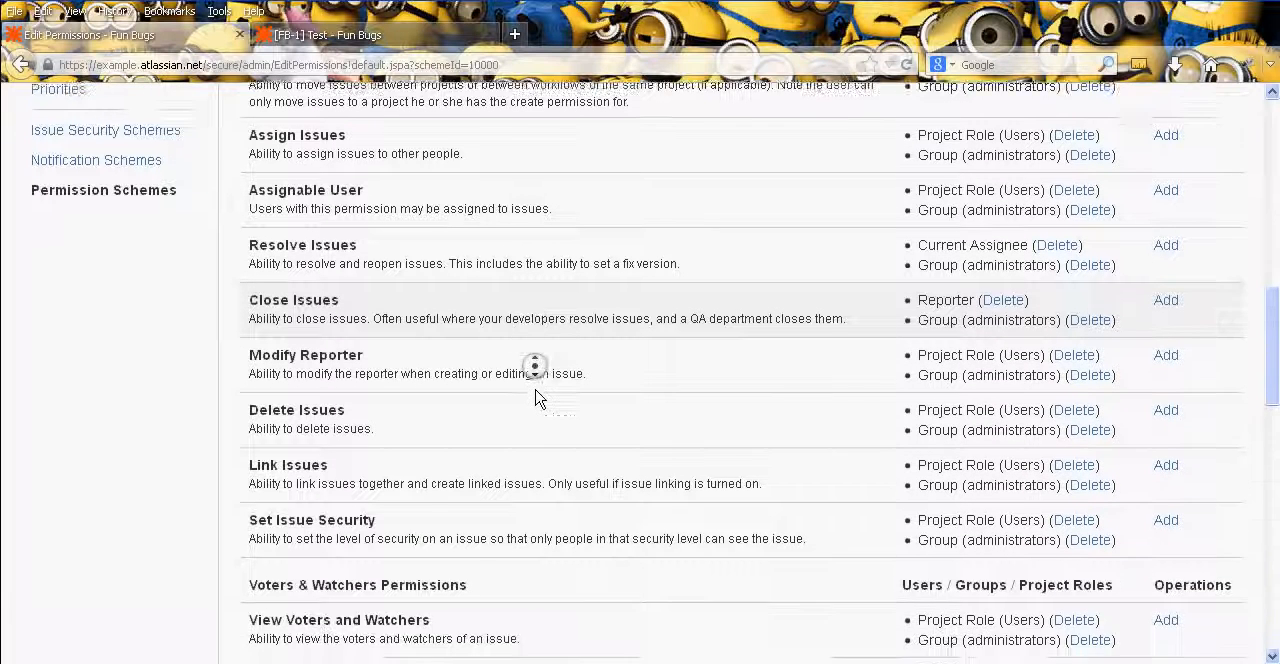
middle_click(535, 390)
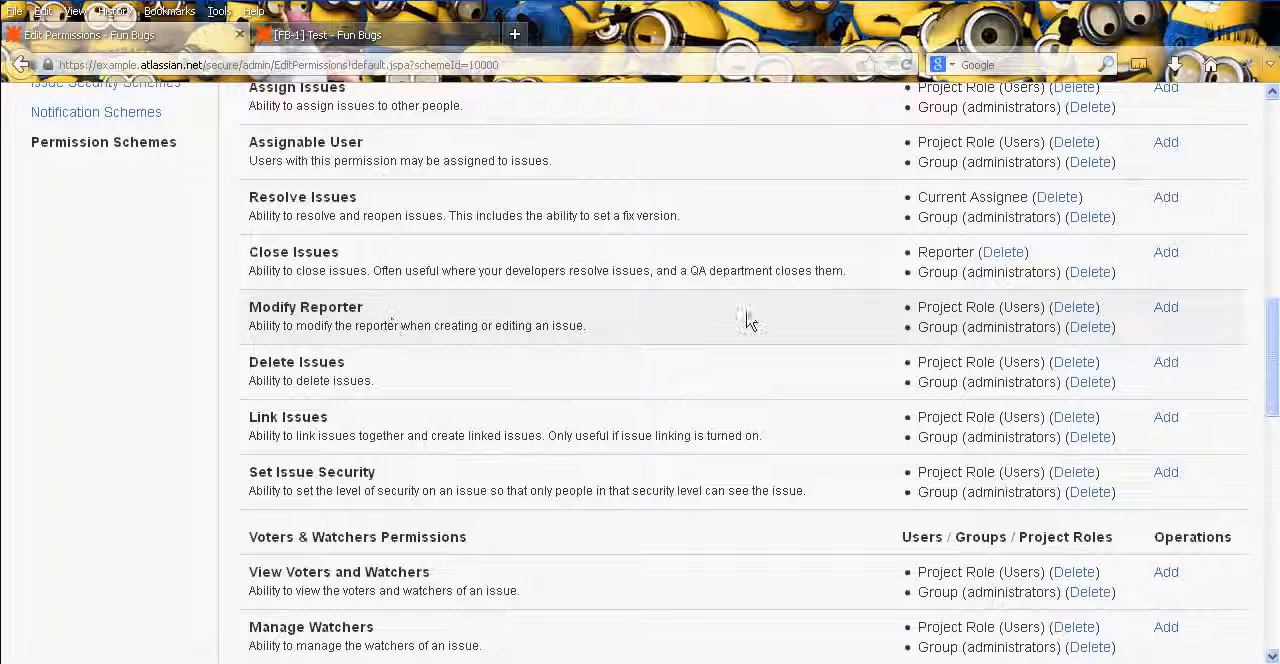
middle_click(698, 306)
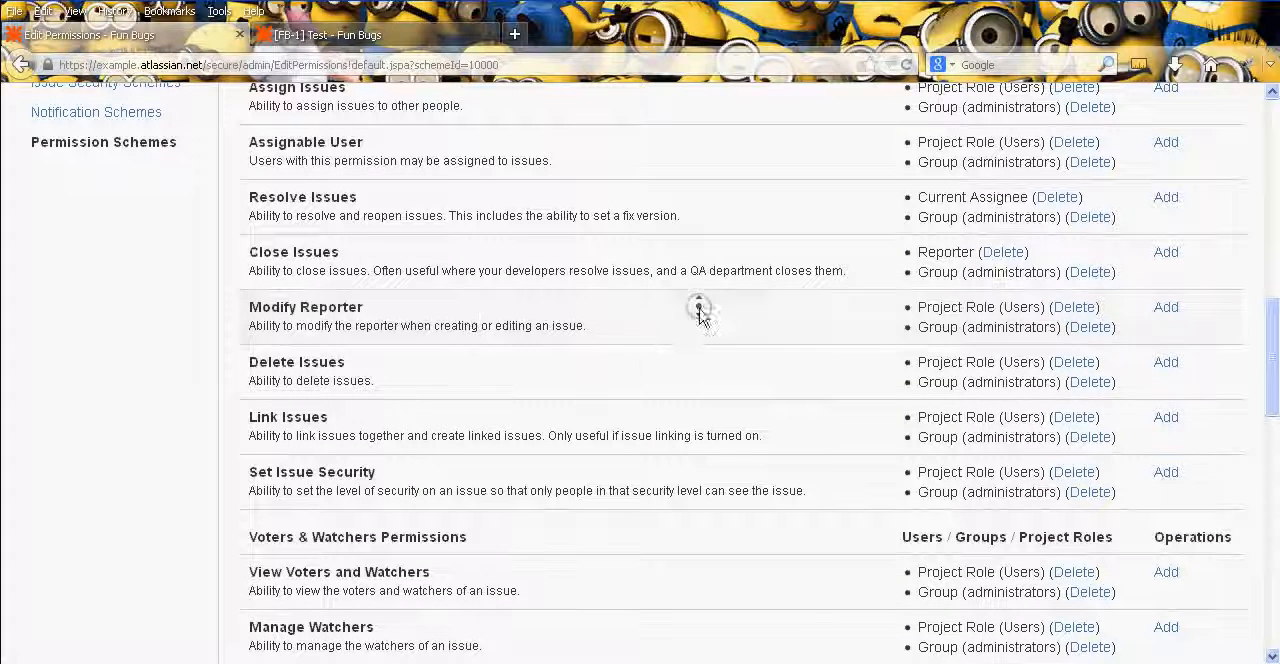
middle_click(693, 341)
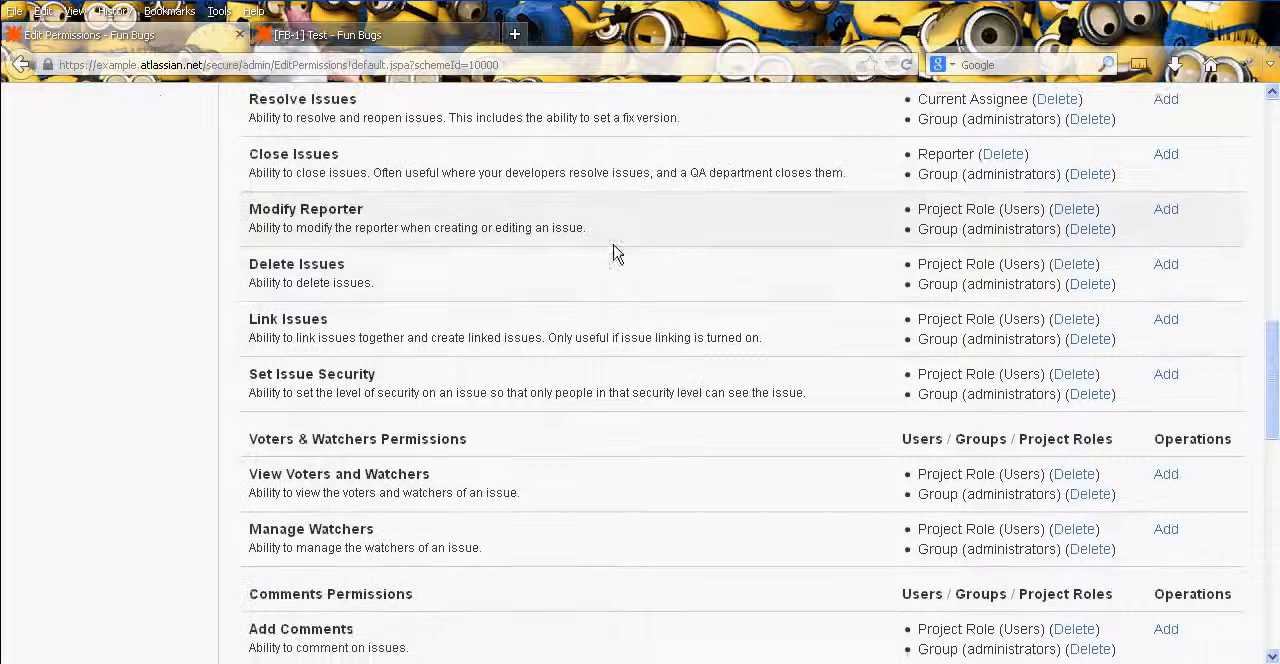
middle_click(751, 238)
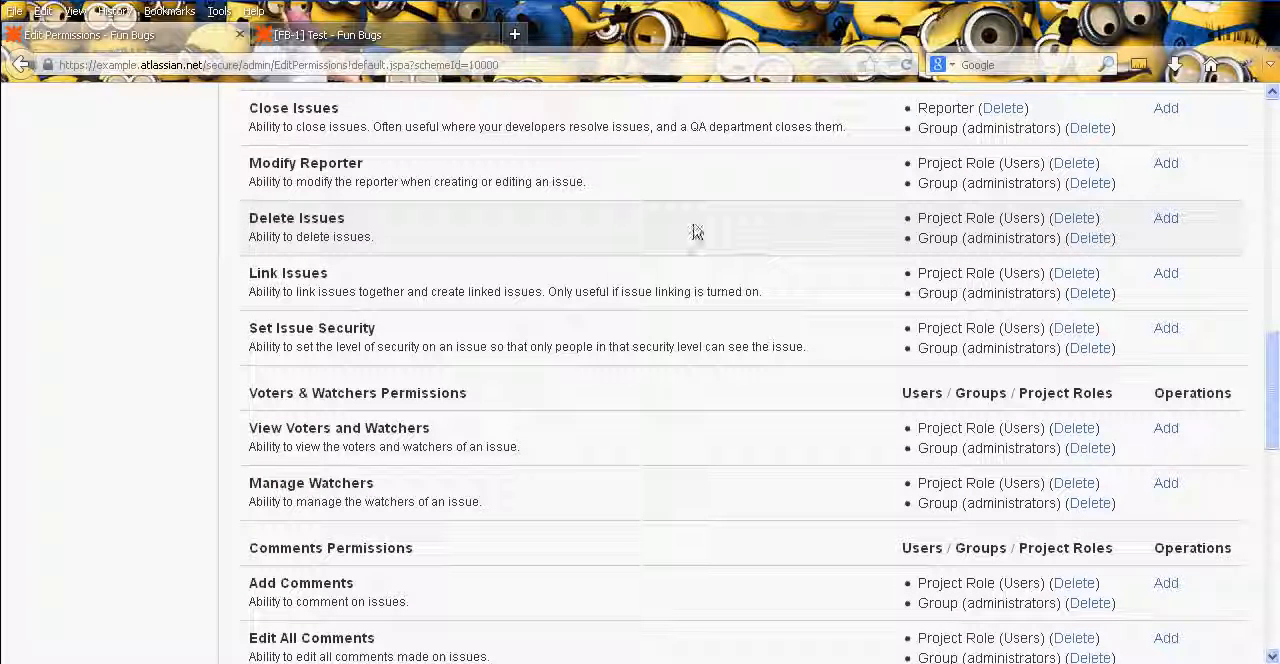
click(1073, 218)
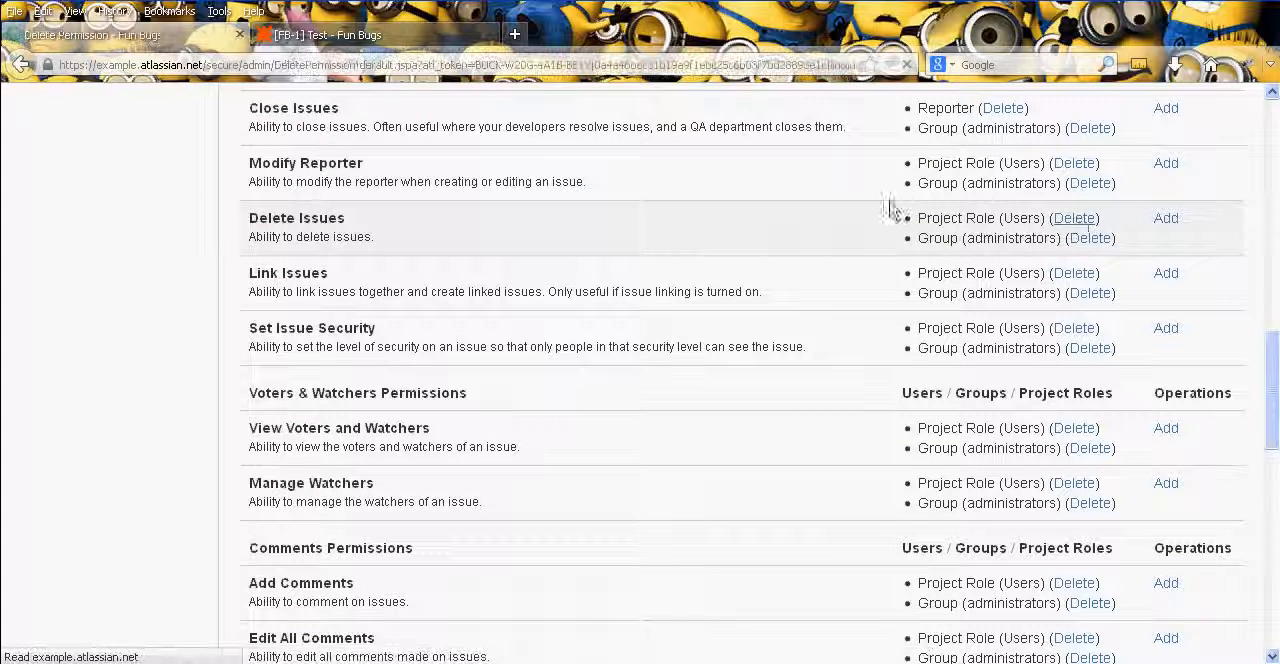
click(352, 380)
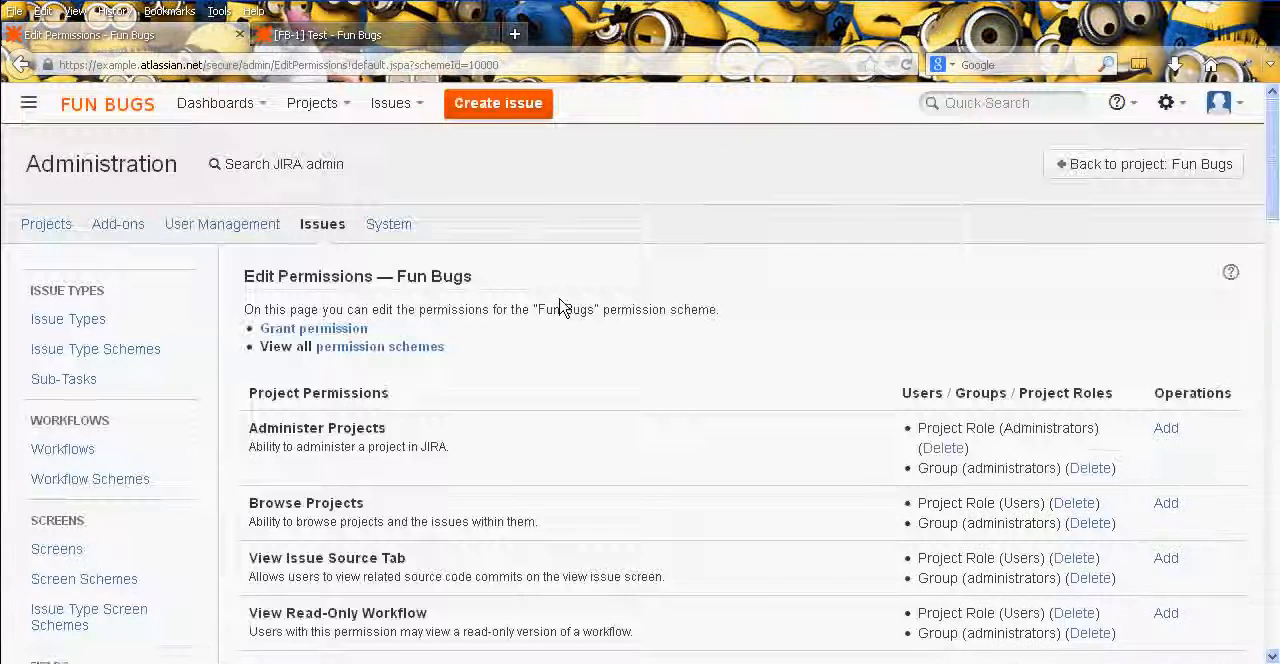
scroll(560, 294, down, 12)
middle_click(515, 283)
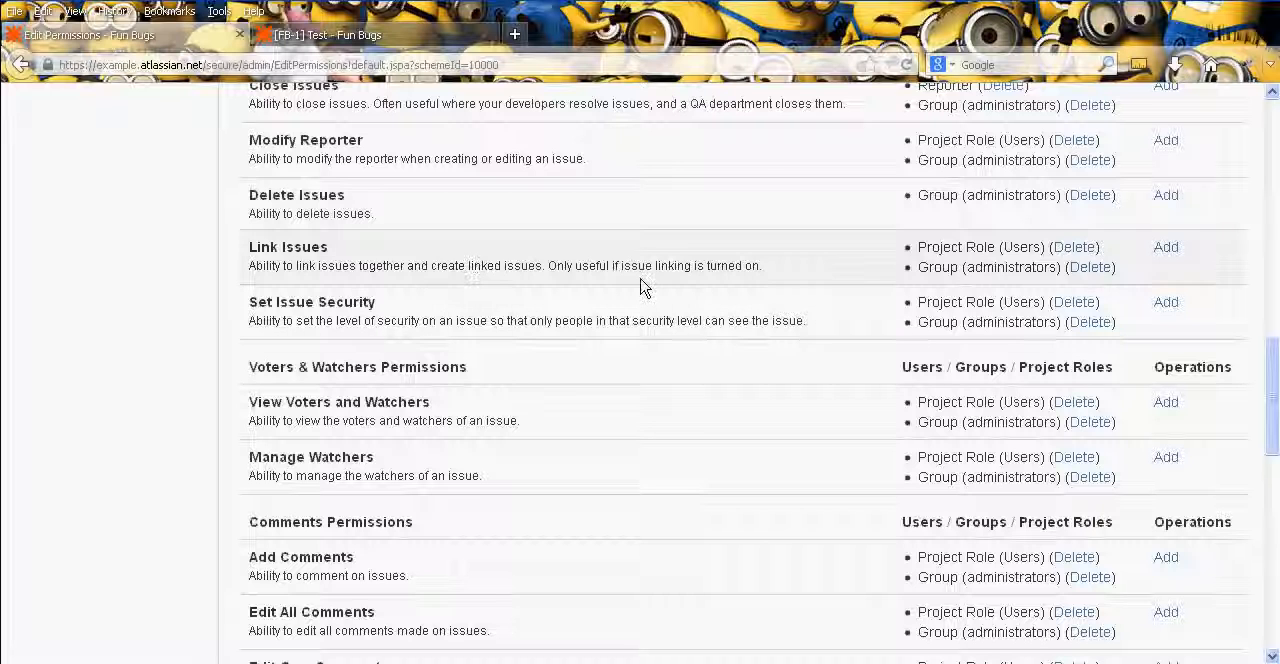
- On issue FB-1, start a "duplicates" link and choose FFUN-1 as the linked JIRA issue
click(335, 35)
click(326, 238)
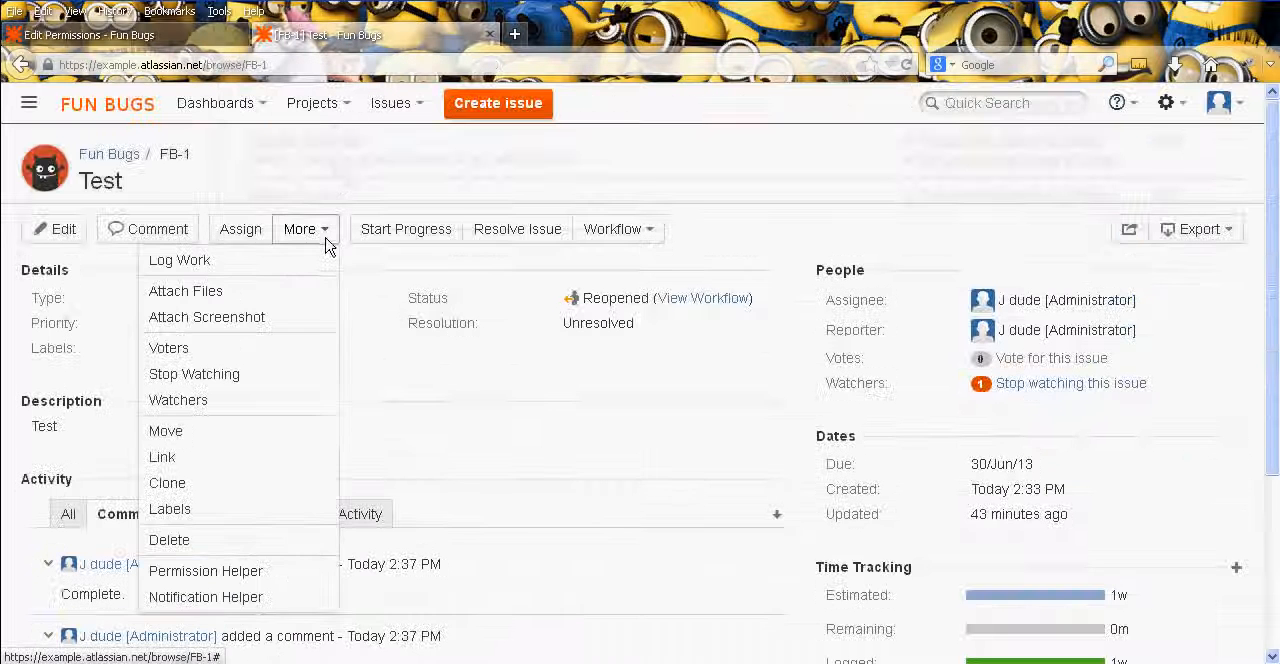
click(307, 452)
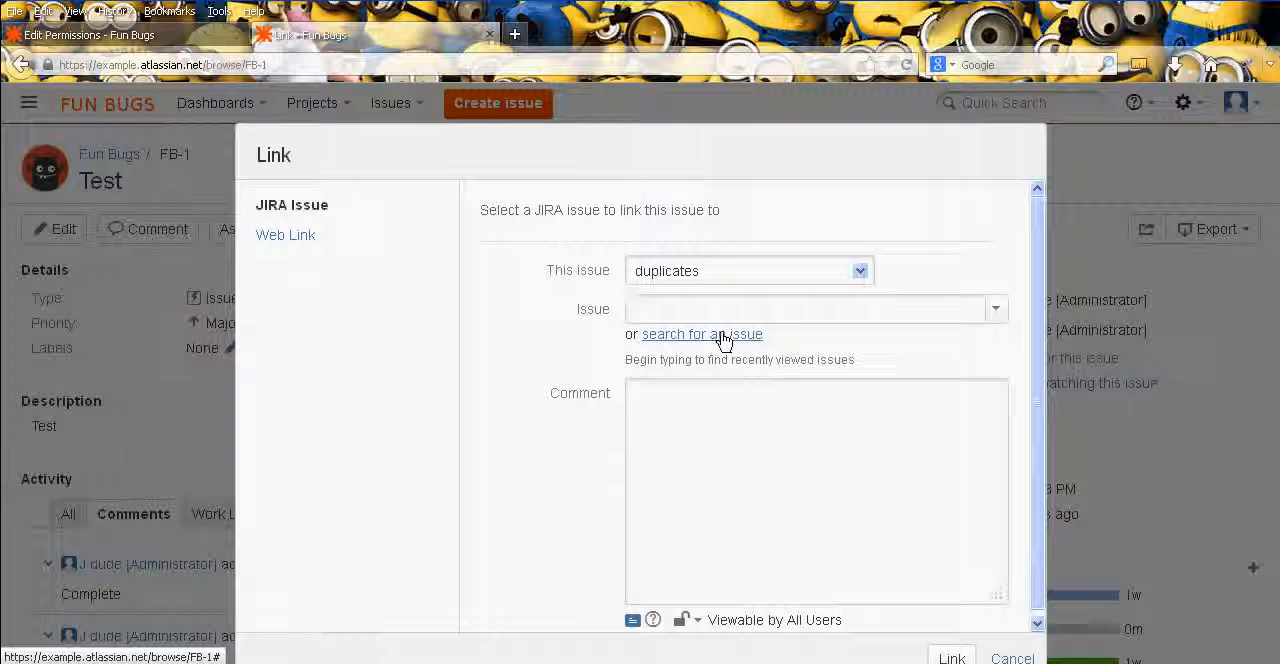
click(996, 310)
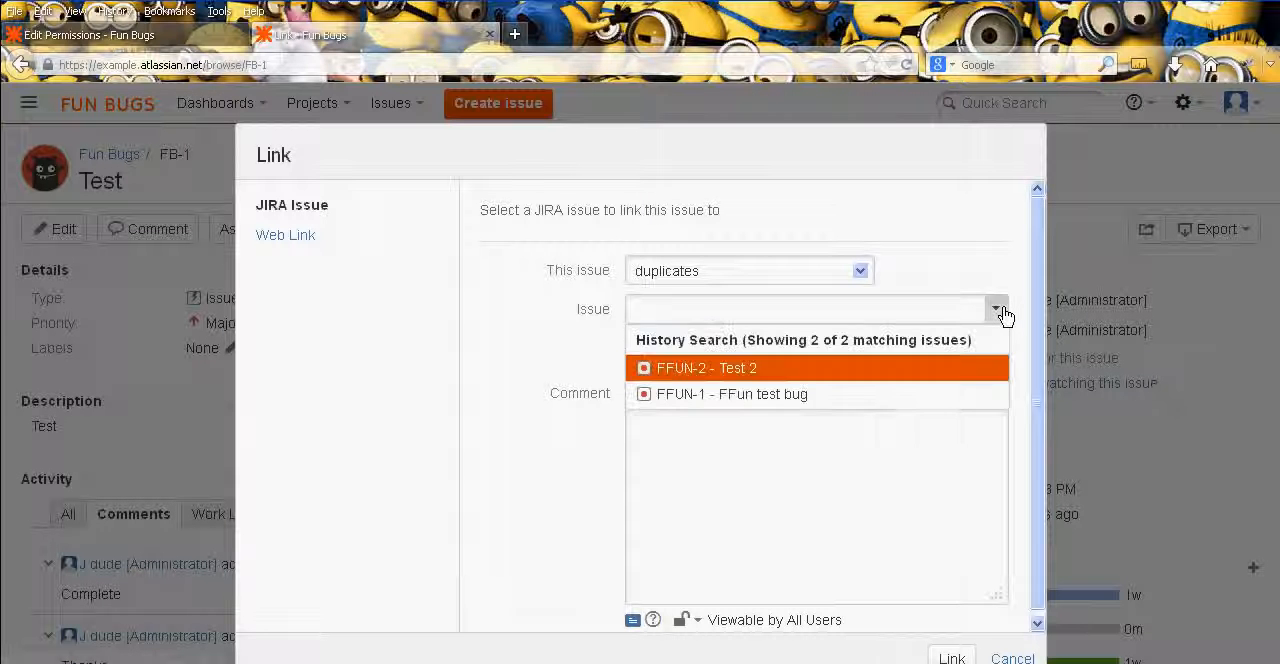
click(996, 310)
click(996, 310)
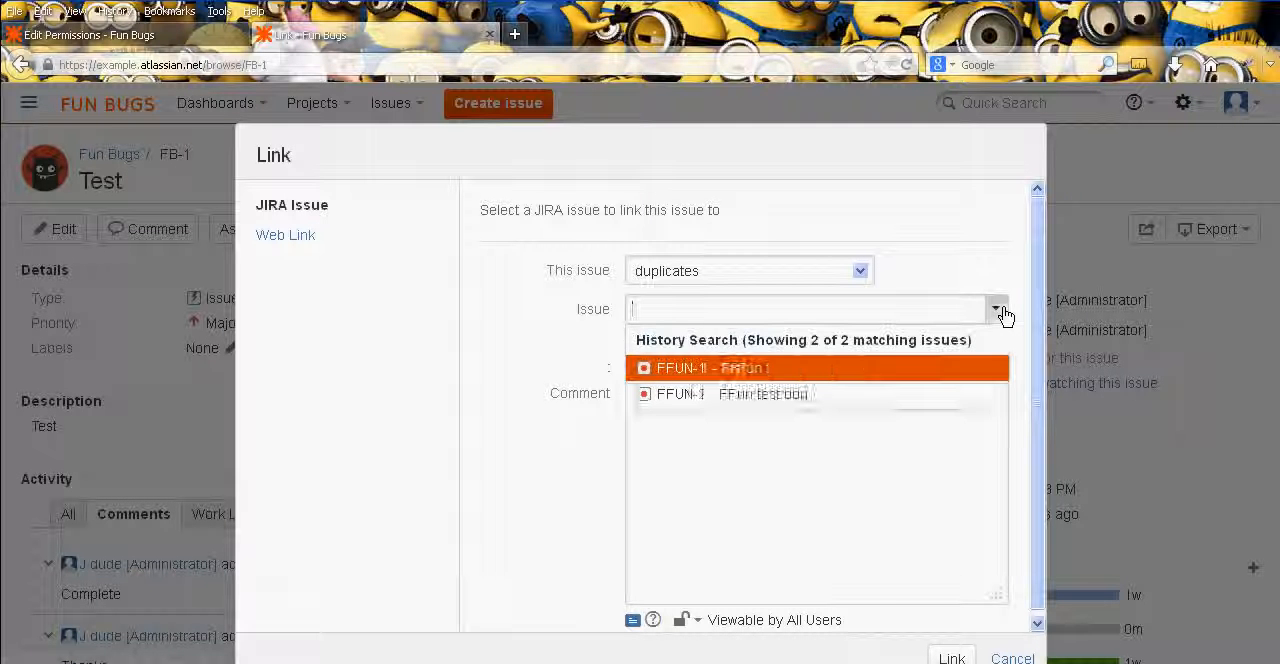
click(846, 394)
- Add the comment "This is a link." to the link, create it and check the result on FB-1
click(975, 417)
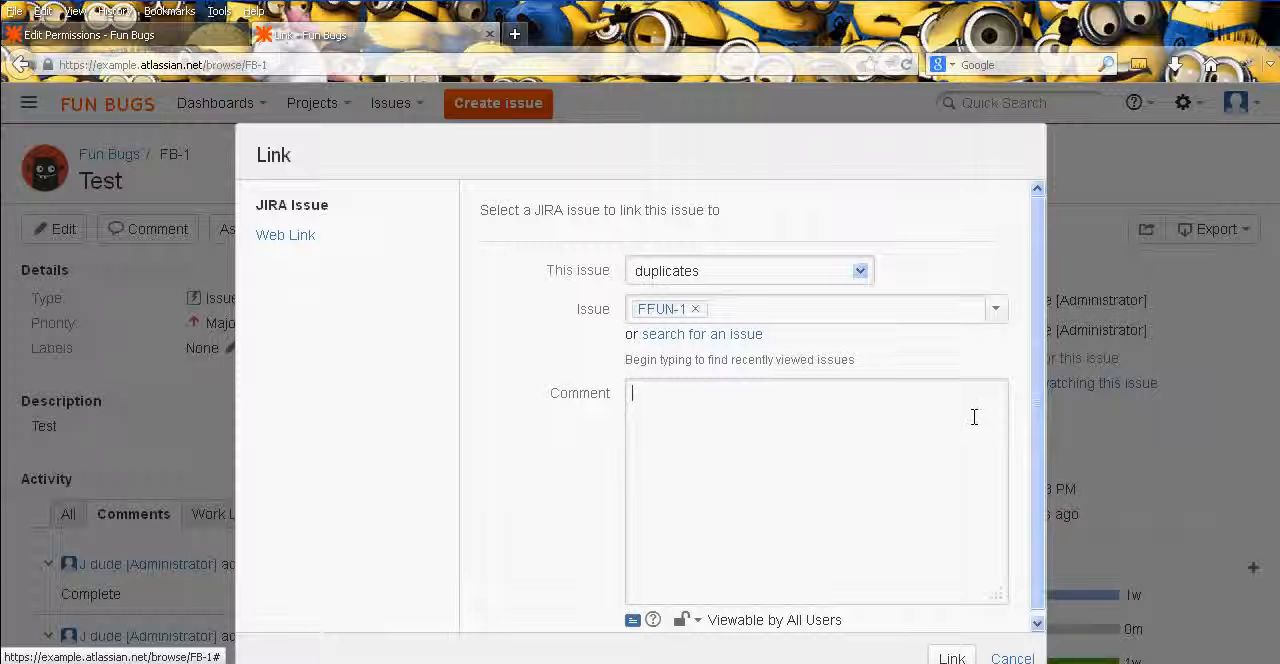
text(THis)
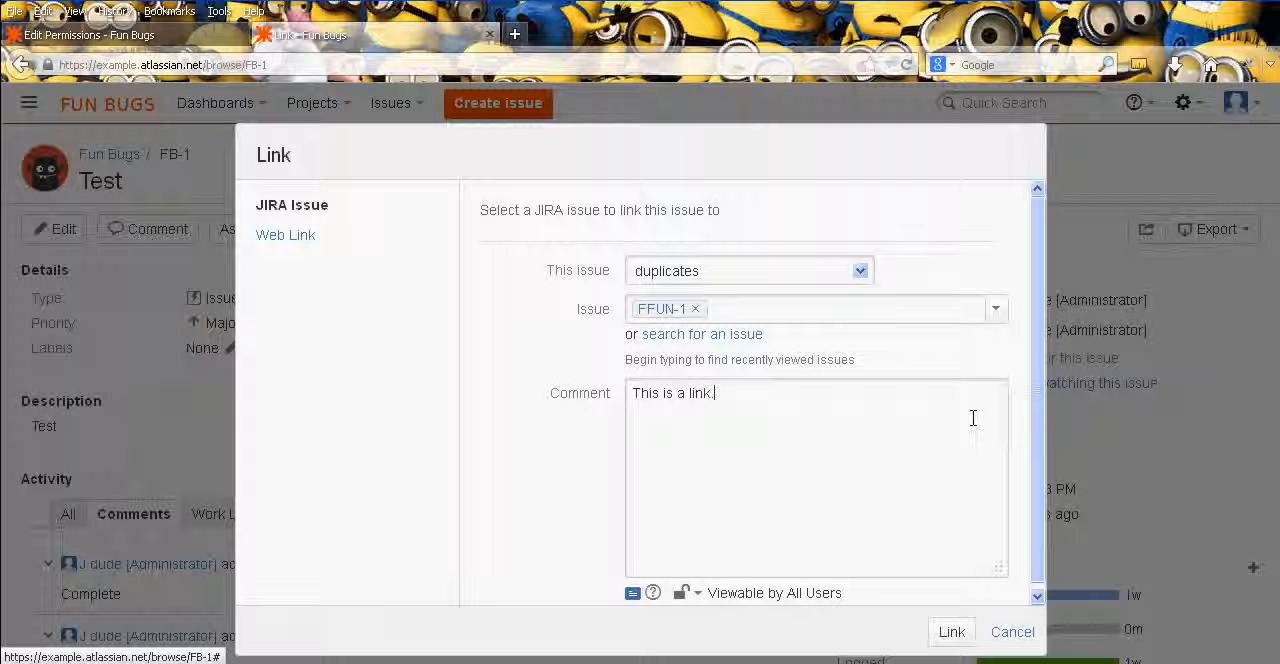
click(955, 636)
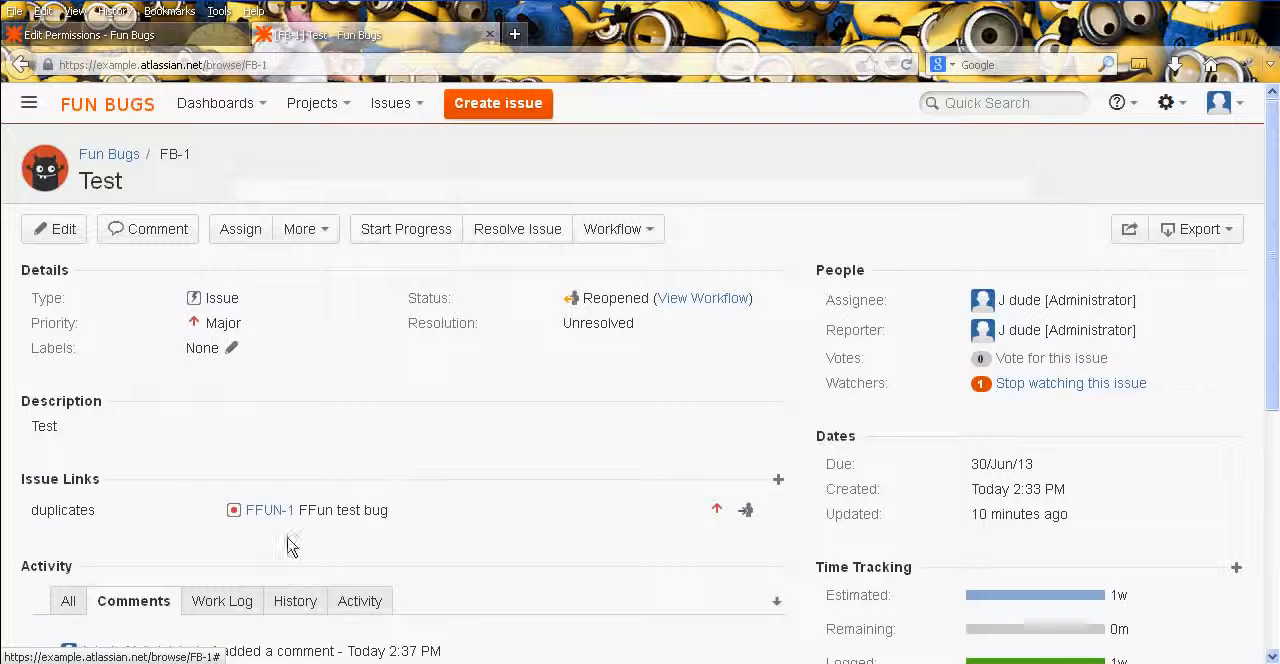
scroll(494, 567, down, 5)
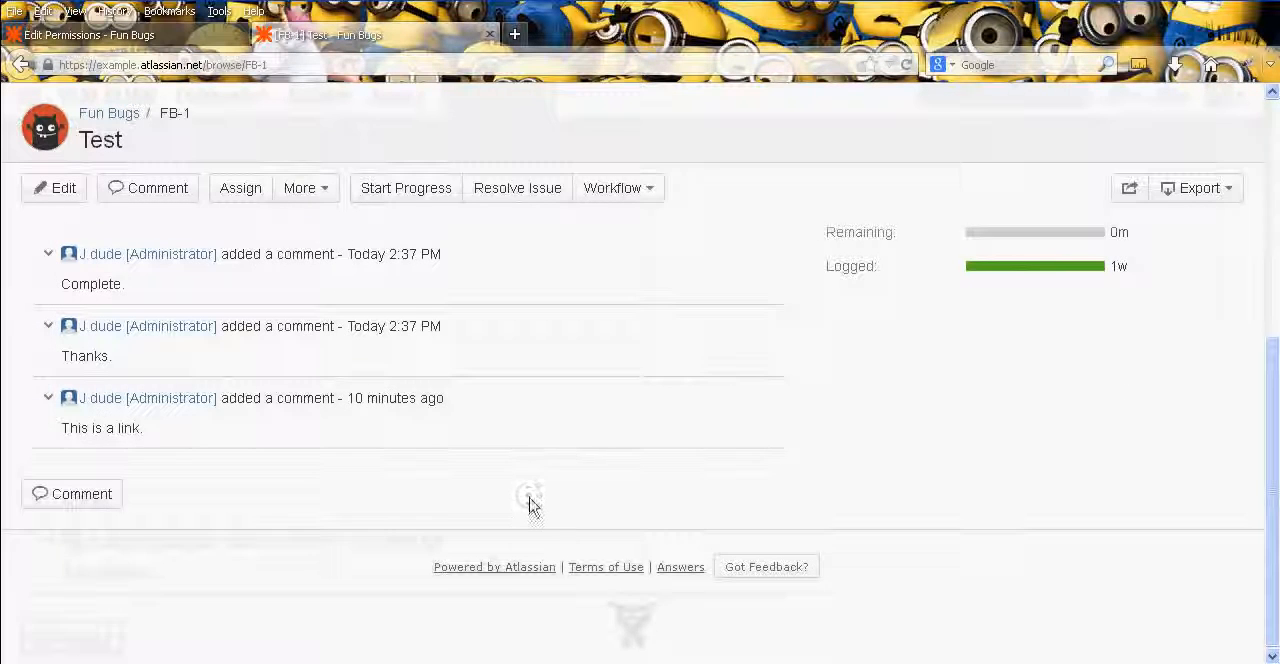
- Return to the Fun Bugs permission scheme and examine the Set Issue Security, Voters & Watchers and Comments permissions
click(88, 38)
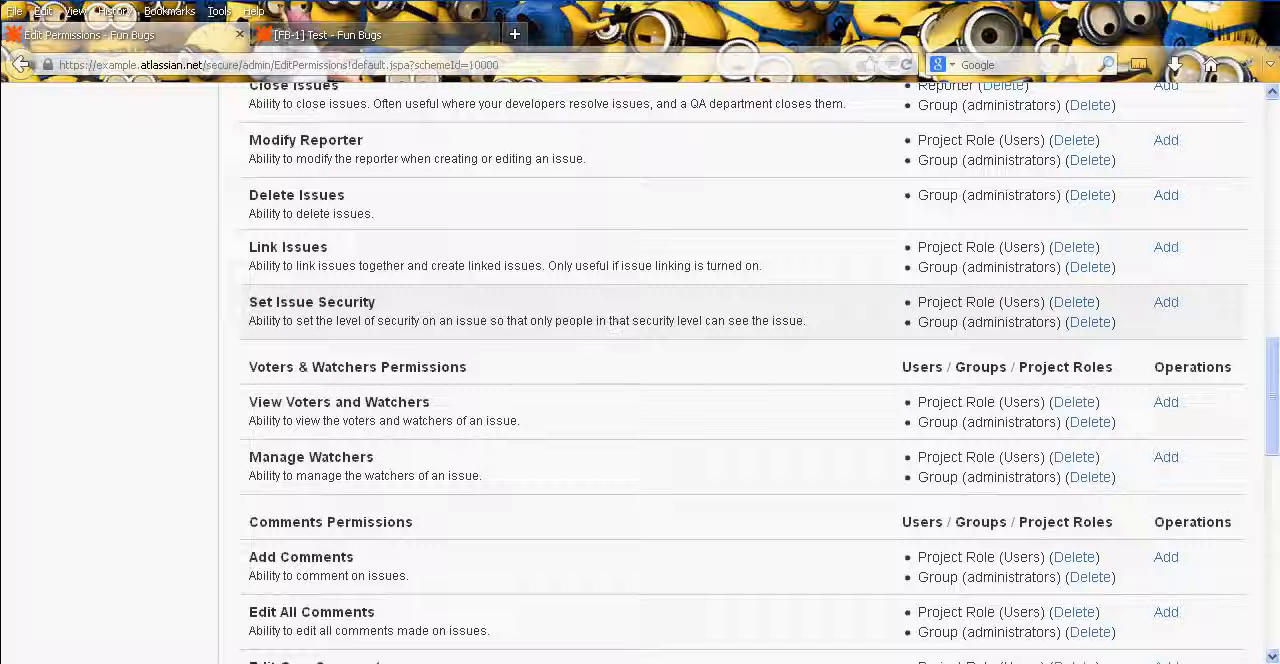
middle_click(699, 314)
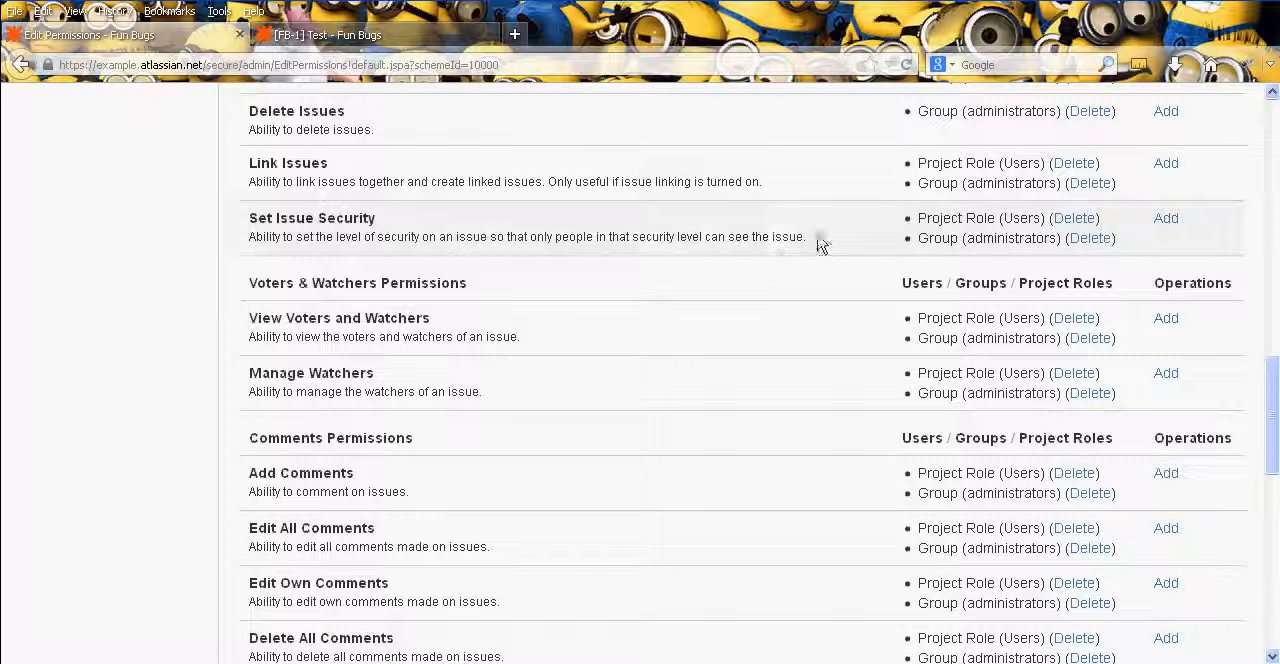
drag(820, 243, 258, 216)
click(250, 225)
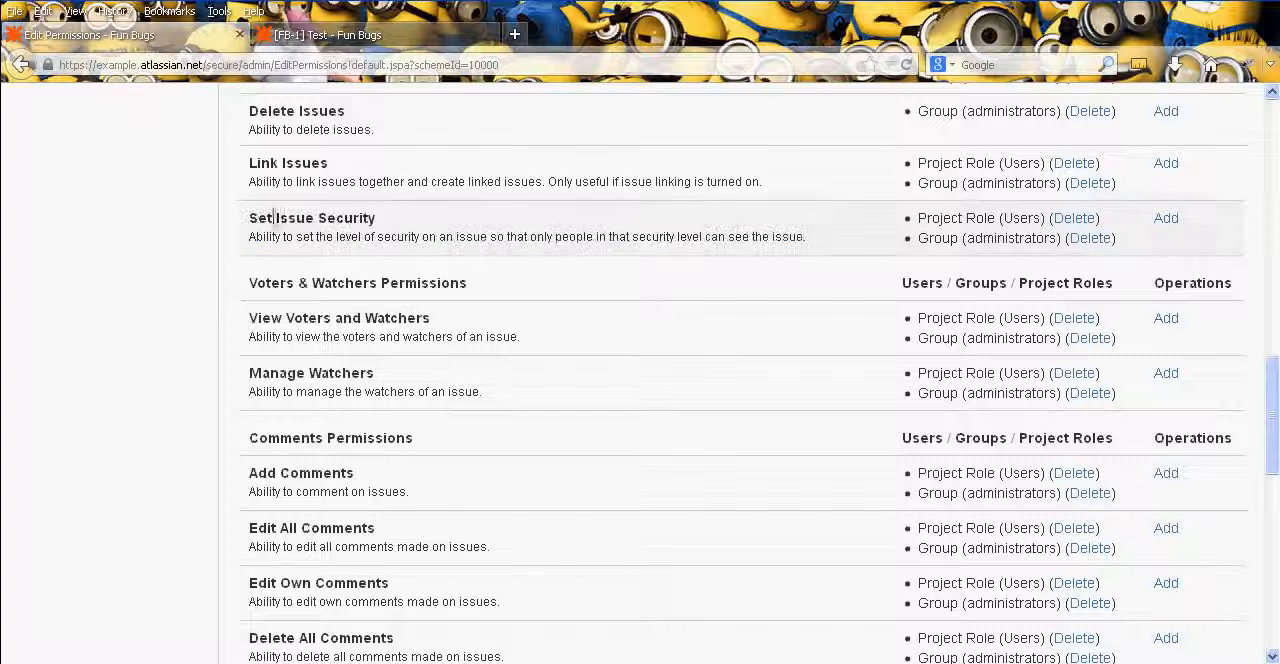
middle_click(207, 260)
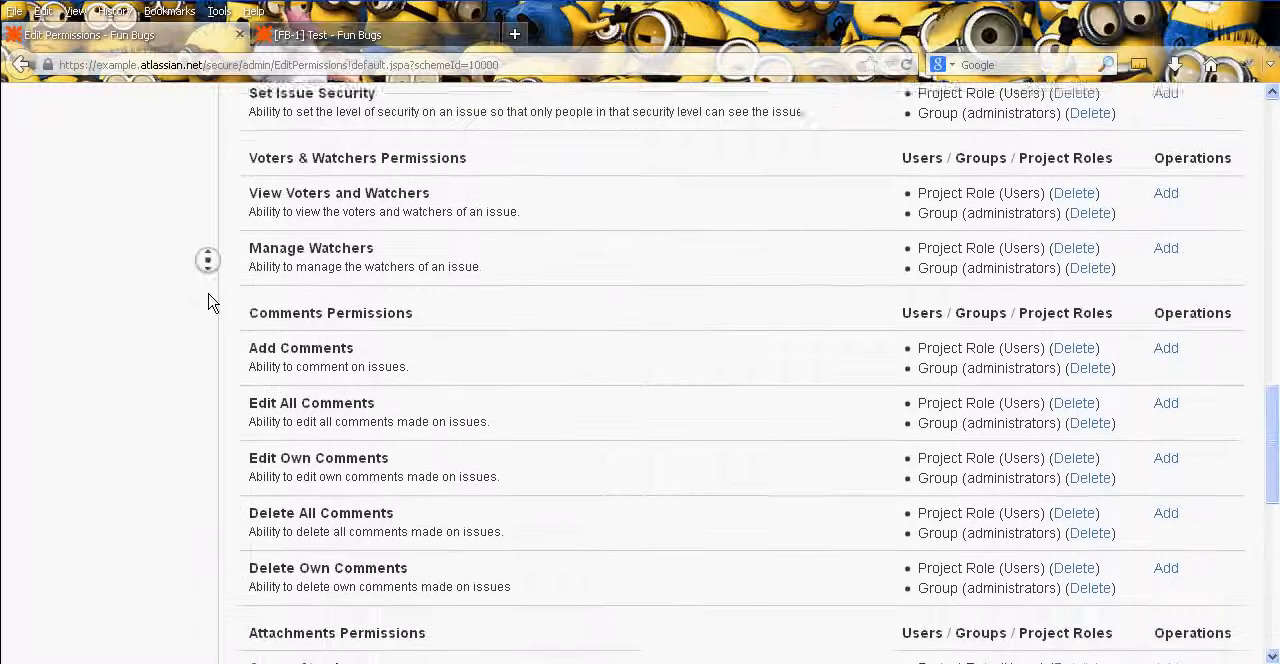
middle_click(208, 293)
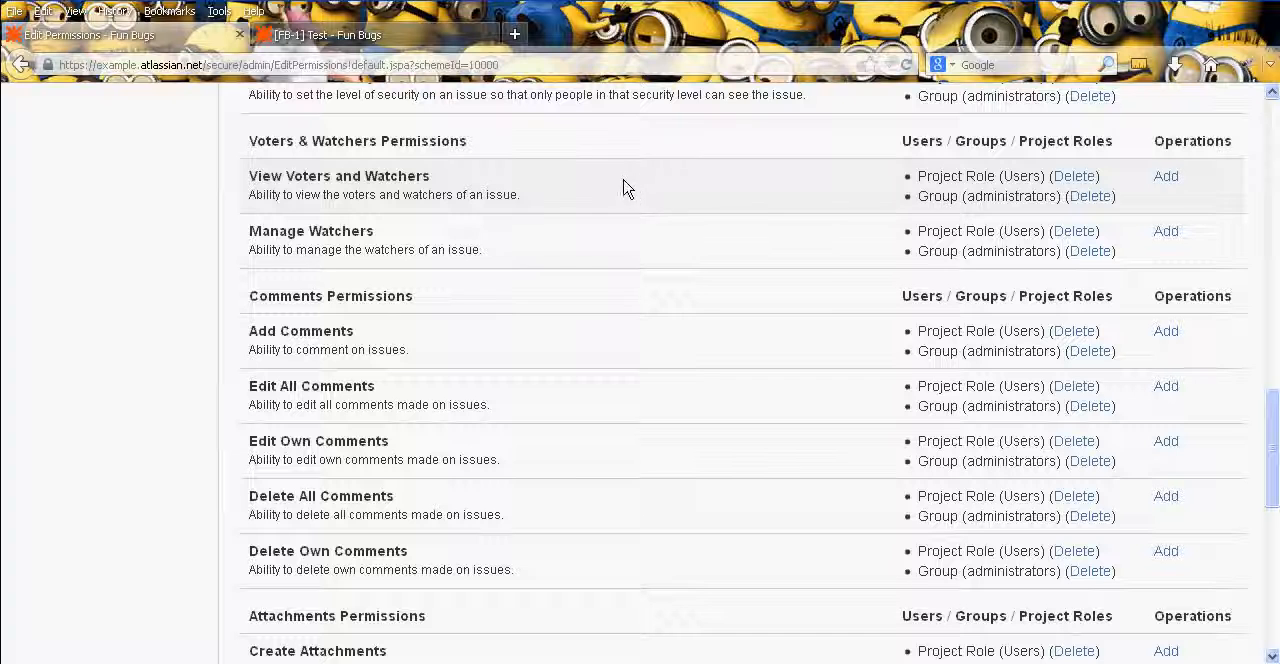
middle_click(537, 266)
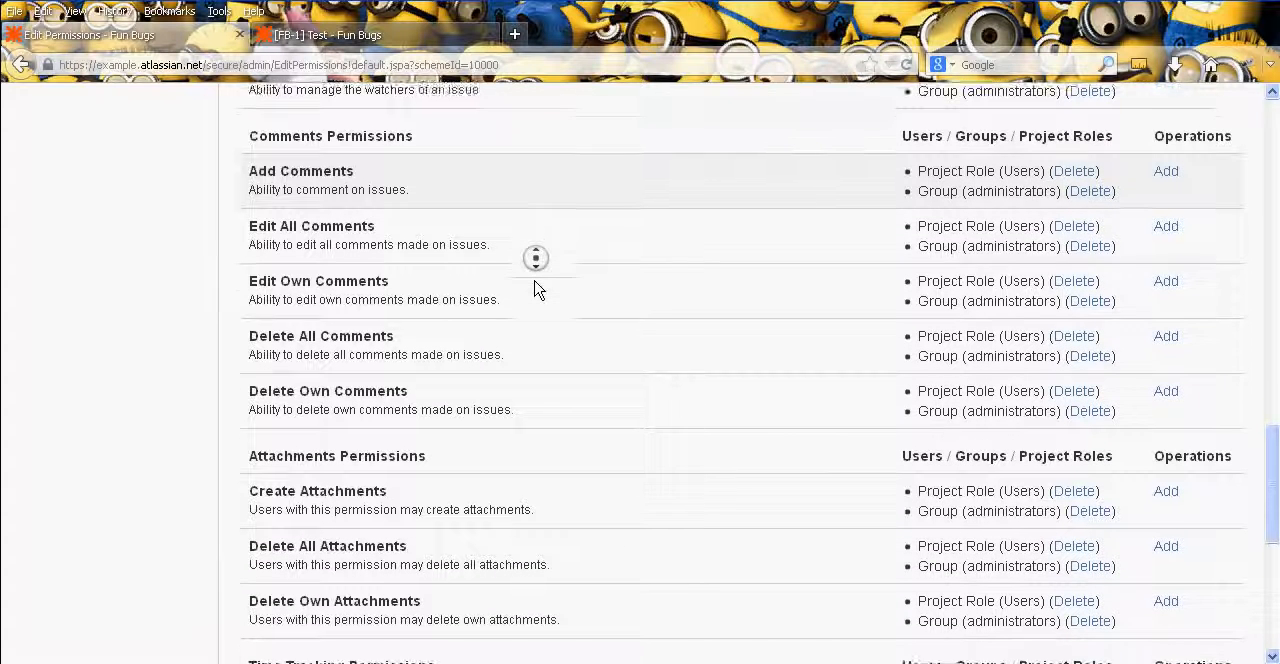
click(514, 266)
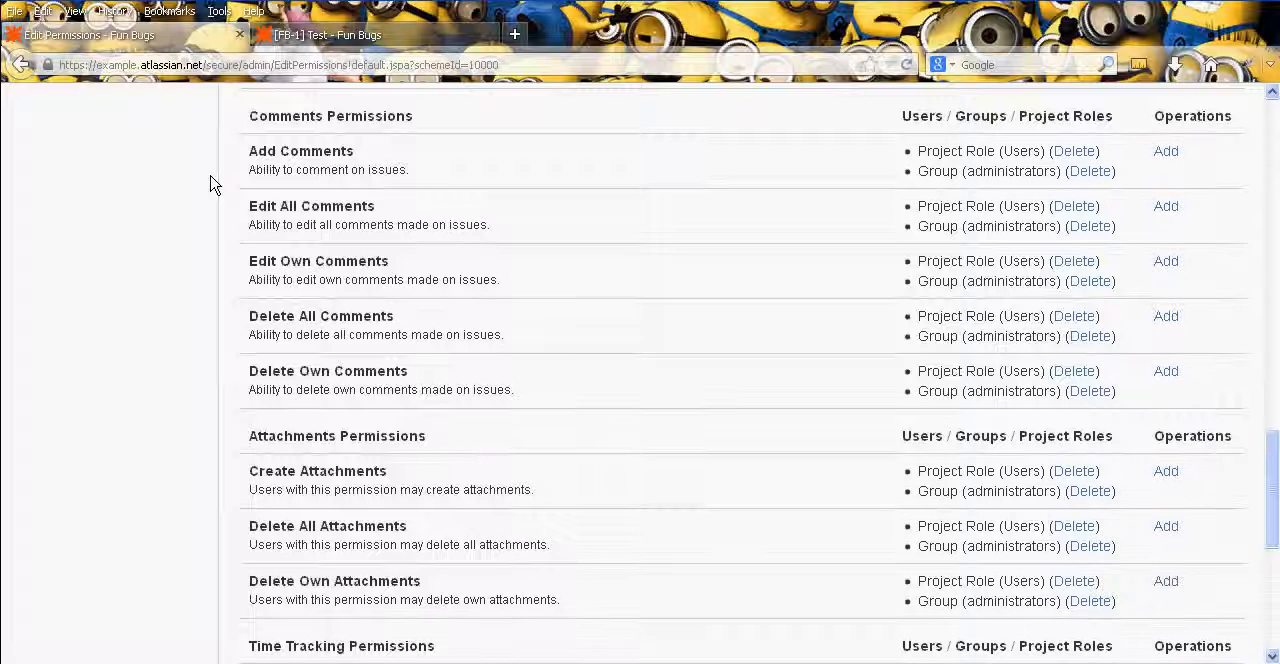
- Examine the Attachments and Time Tracking permissions, and return to the beginning of the Fun Bugs scheme
scroll(210, 183, down, 6)
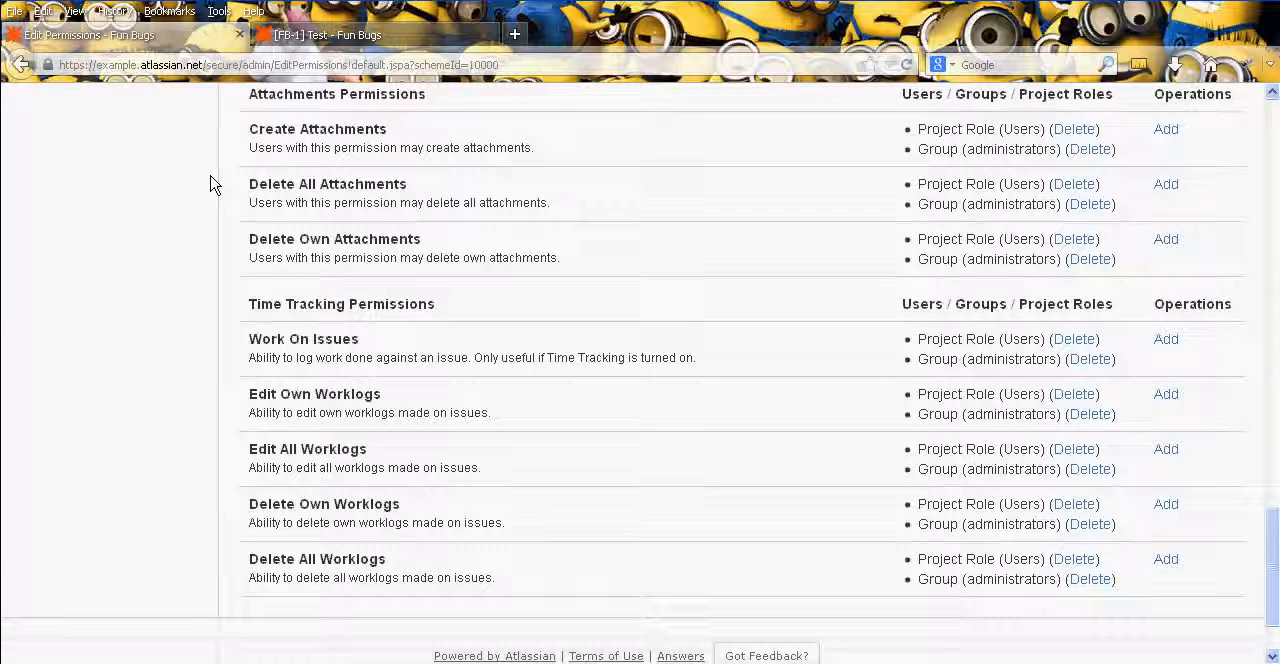
middle_click(167, 278)
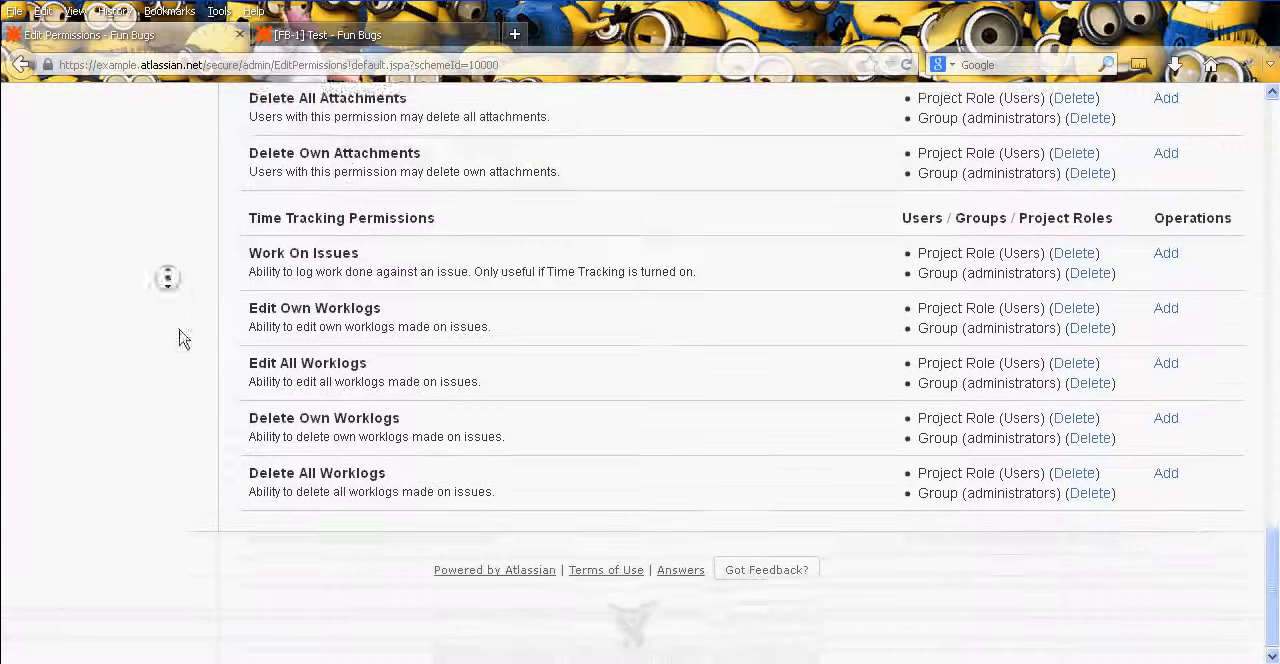
middle_click(184, 339)
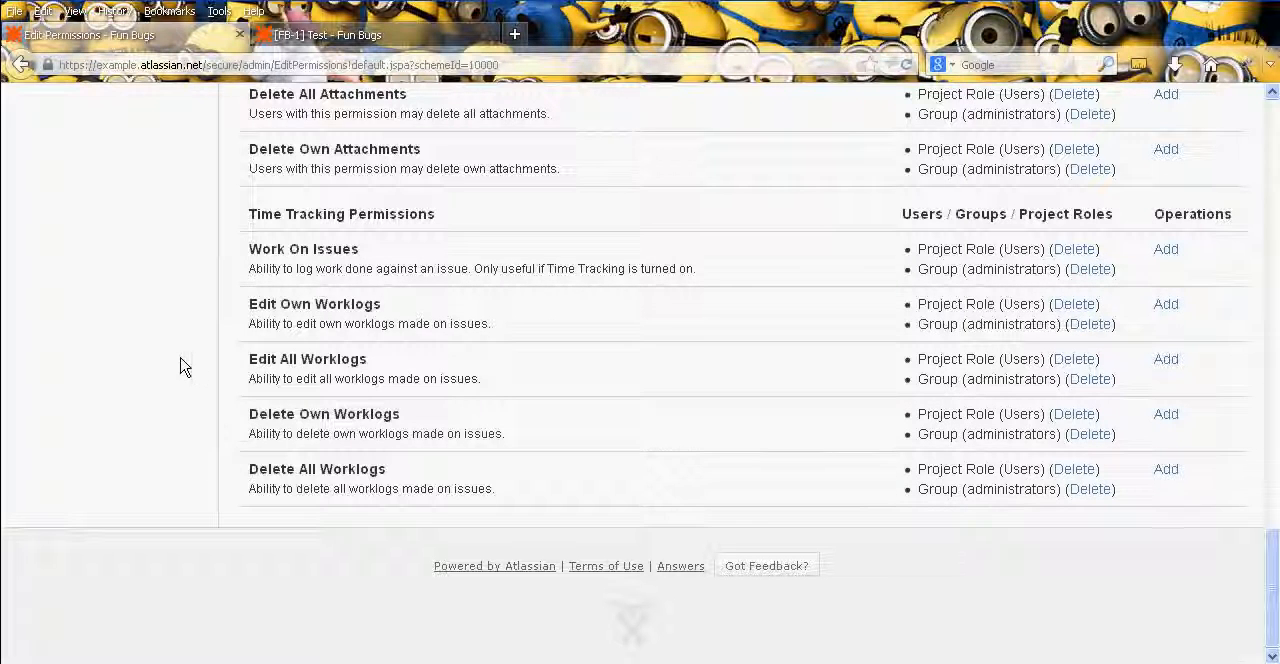
middle_click(222, 461)
middle_click(223, 304)
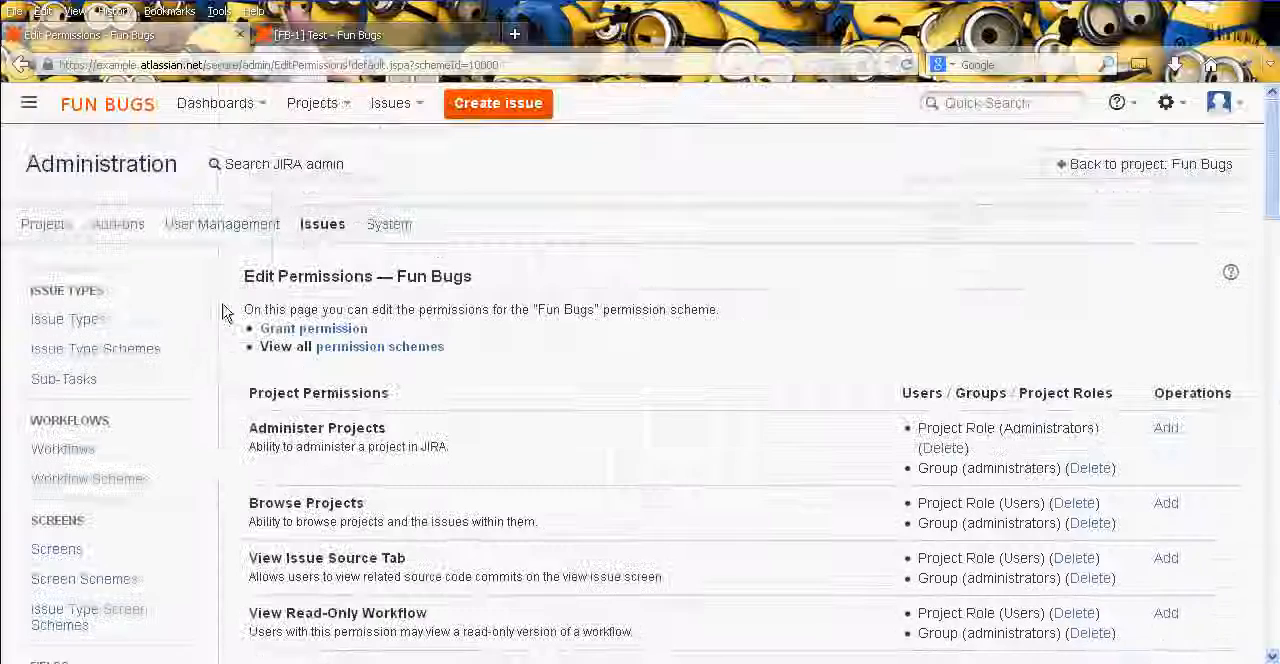
middle_click(231, 384)
middle_click(231, 320)
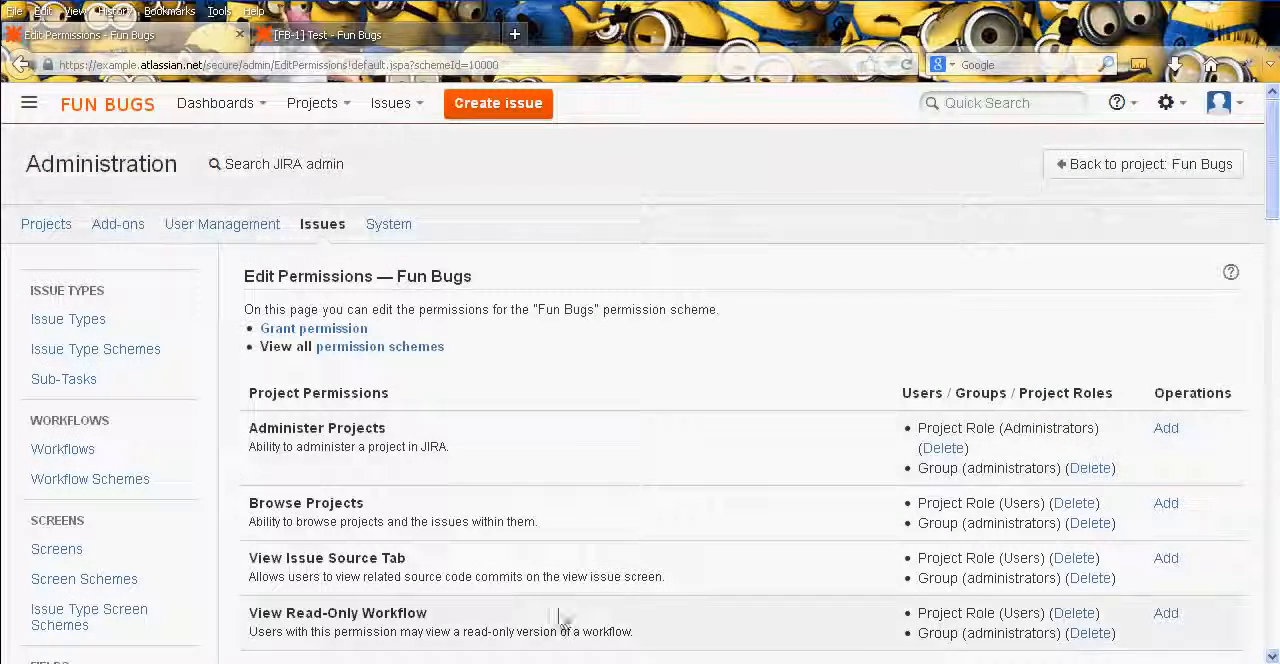
- Switch to the presentation program and review the video series list on the "JIRA Administration video 5" slide, clearing the text selection
click(645, 662)
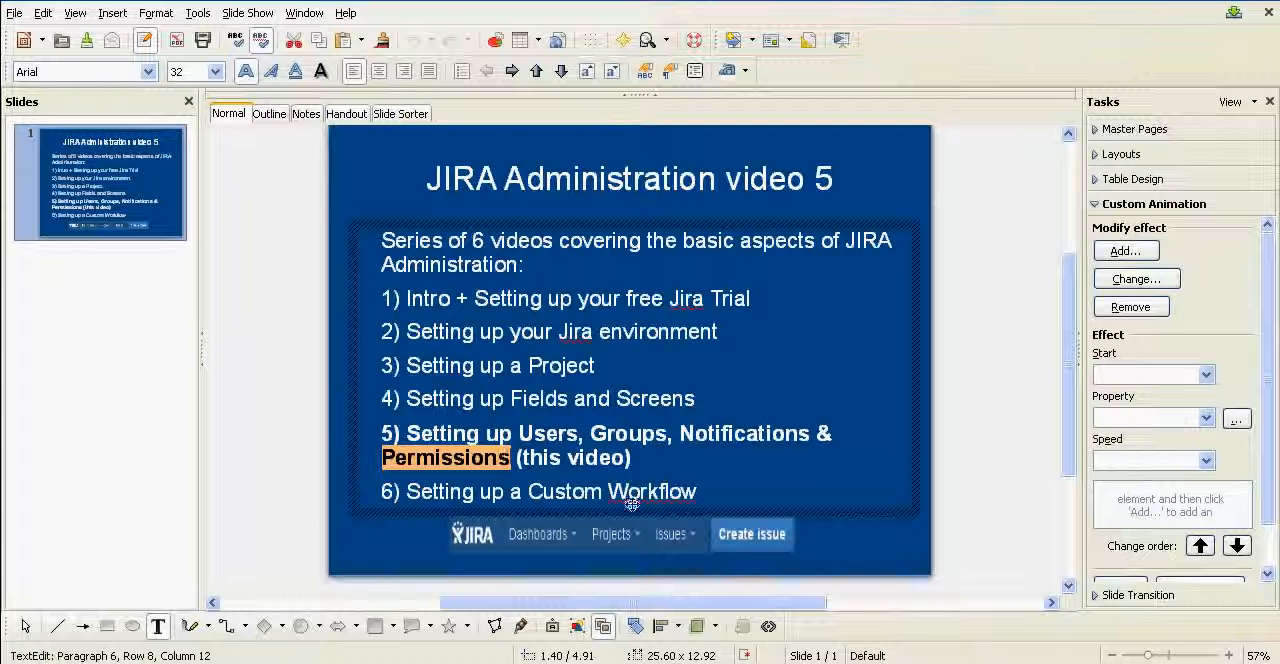
click(646, 456)
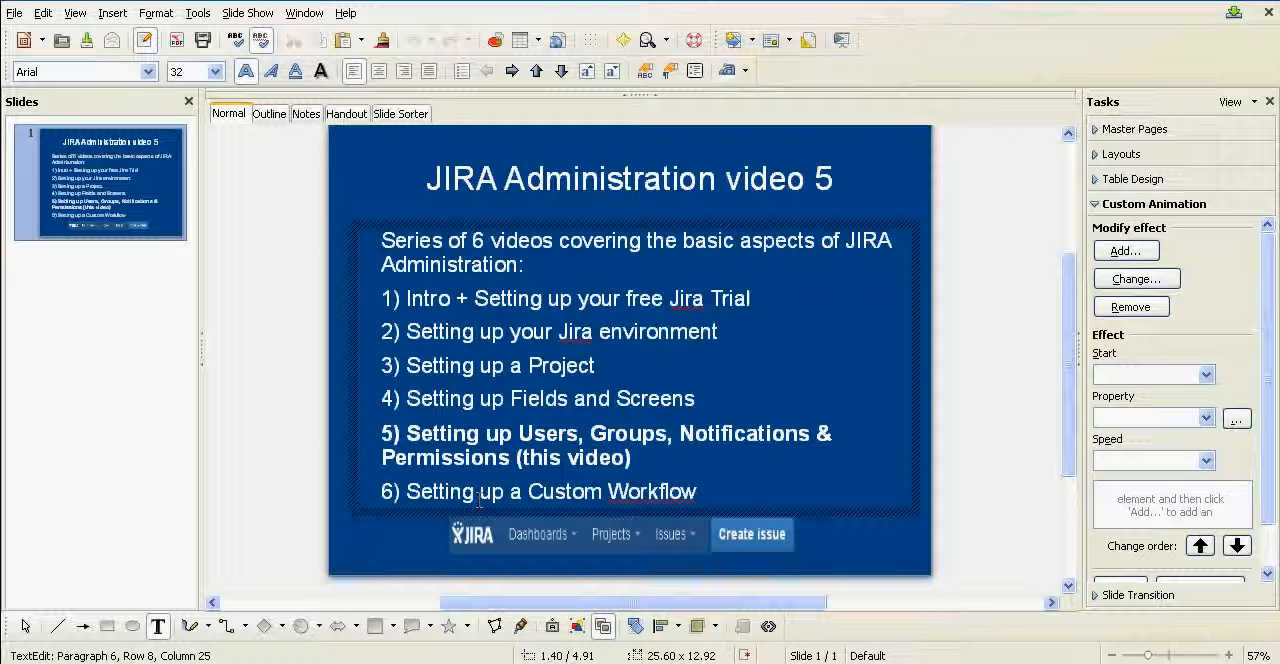